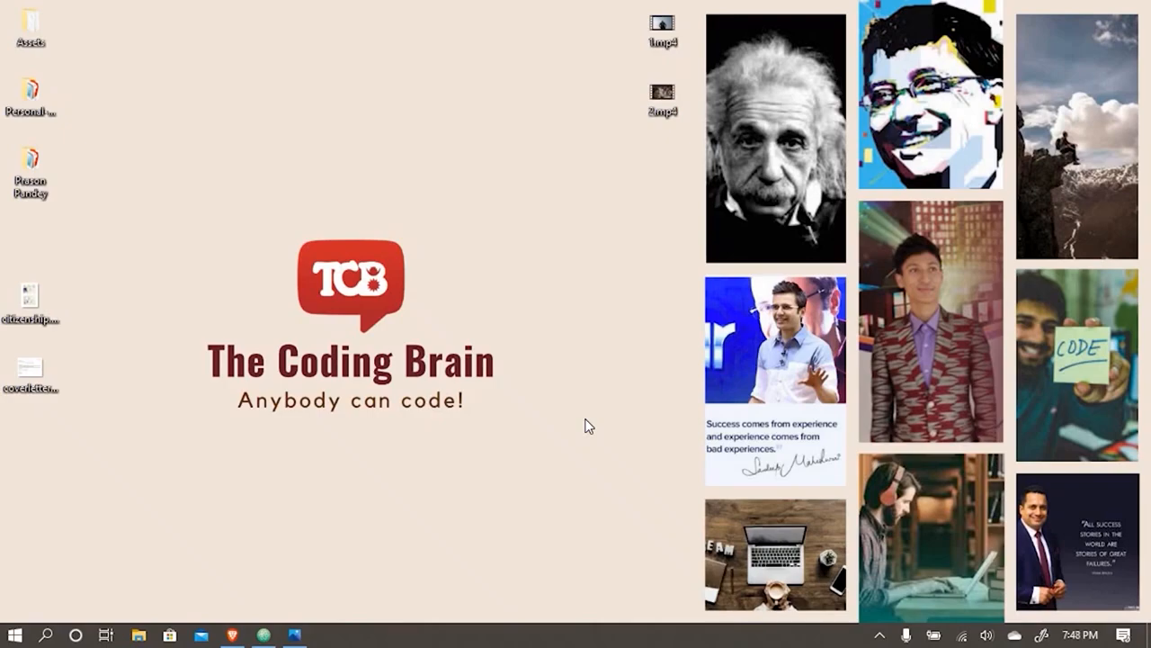
- Bring up the local personal website in Brave and scroll down from Learn More to the footer
{"action": "left_click", "coordinate": [233, 634]}
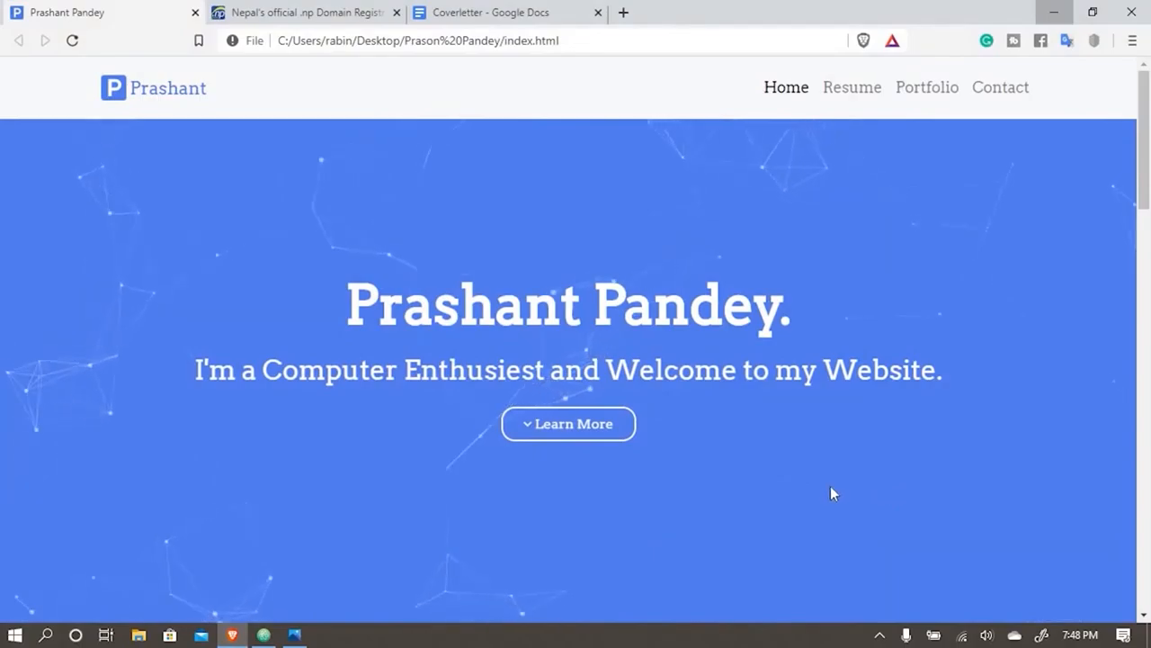
{"action": "left_click", "coordinate": [605, 438]}
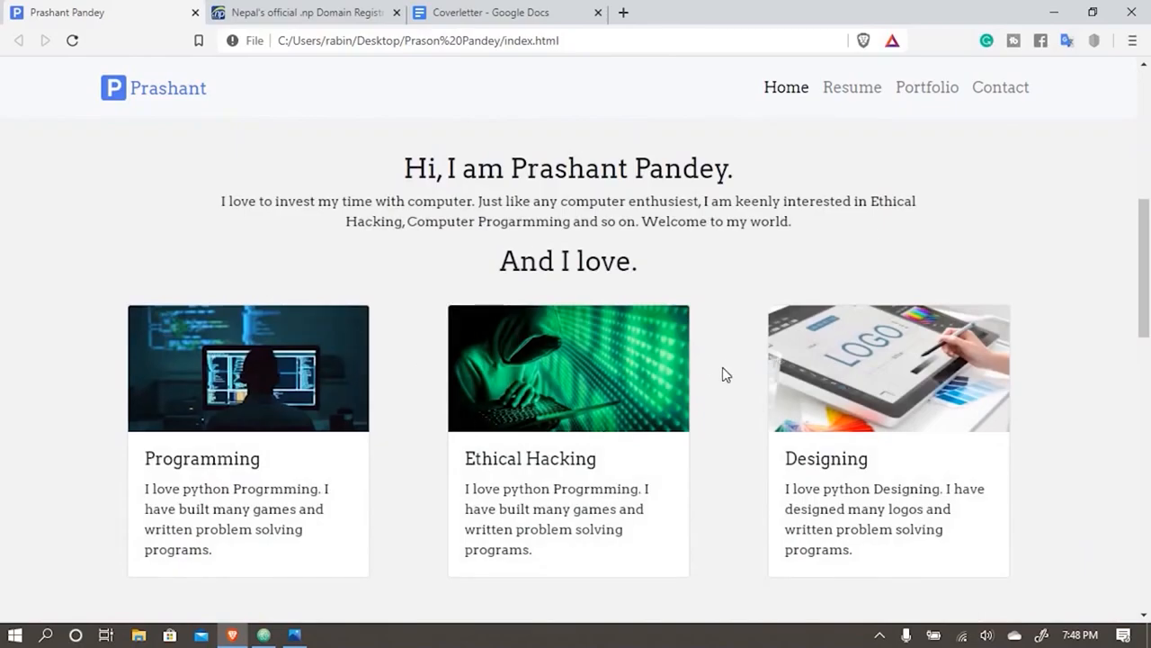
{"action": "scroll", "coordinate": [726, 374], "scroll_direction": "down", "scroll_amount": 3}
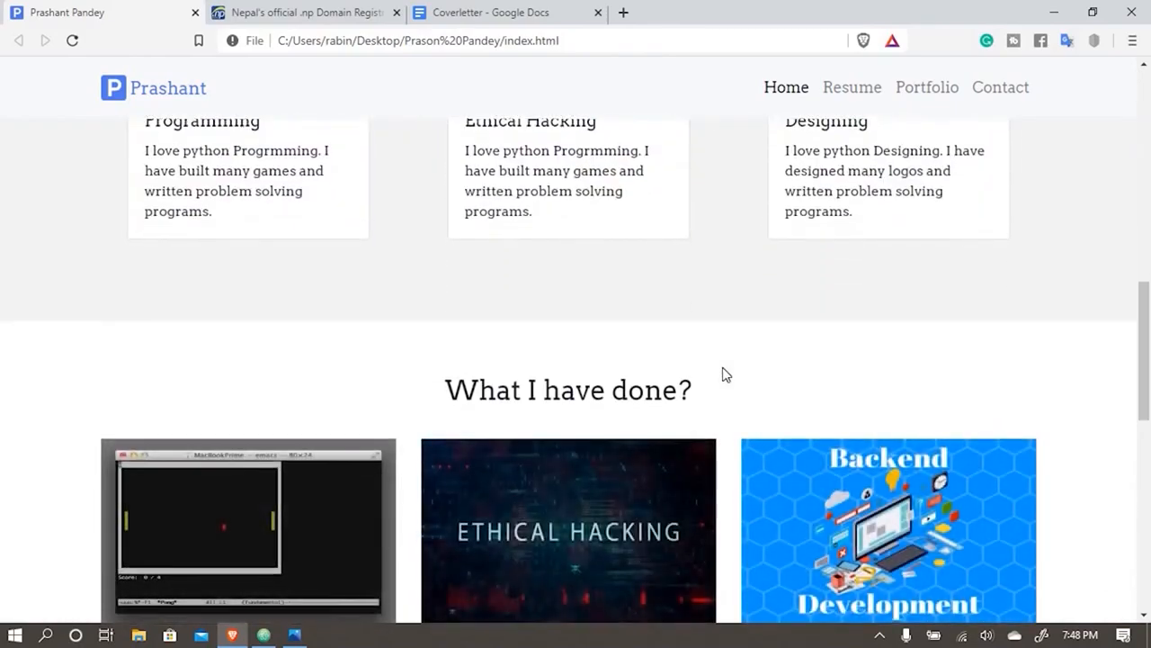
{"action": "scroll", "coordinate": [726, 374], "scroll_direction": "down", "scroll_amount": 5}
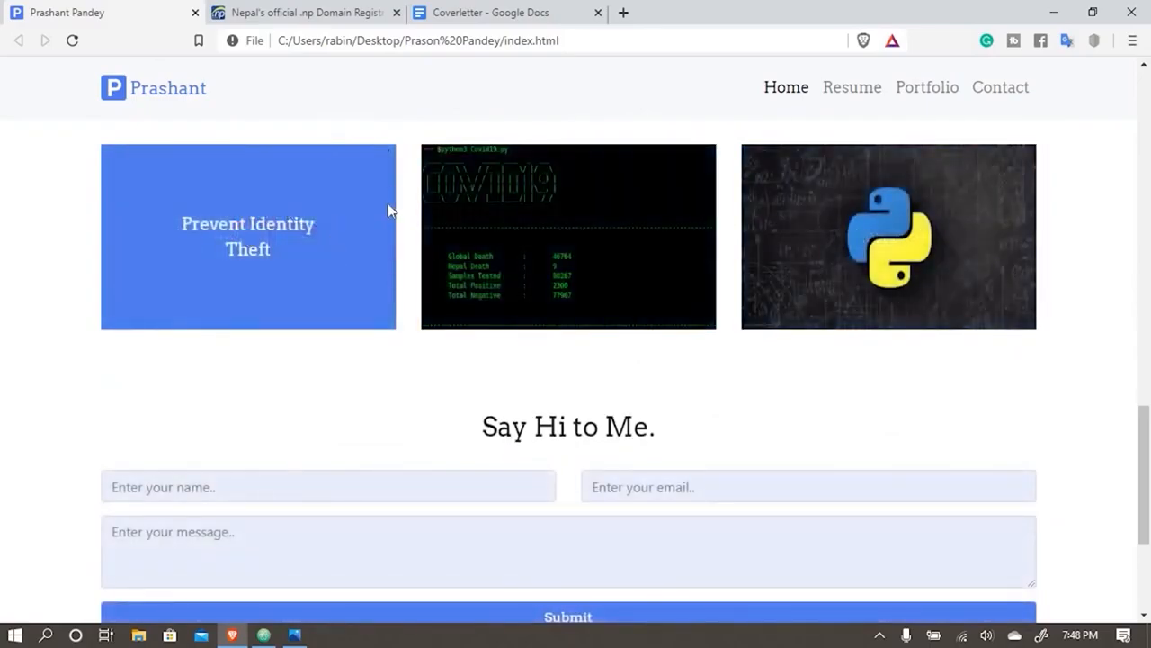
{"action": "scroll", "coordinate": [589, 423], "scroll_direction": "down", "scroll_amount": 2}
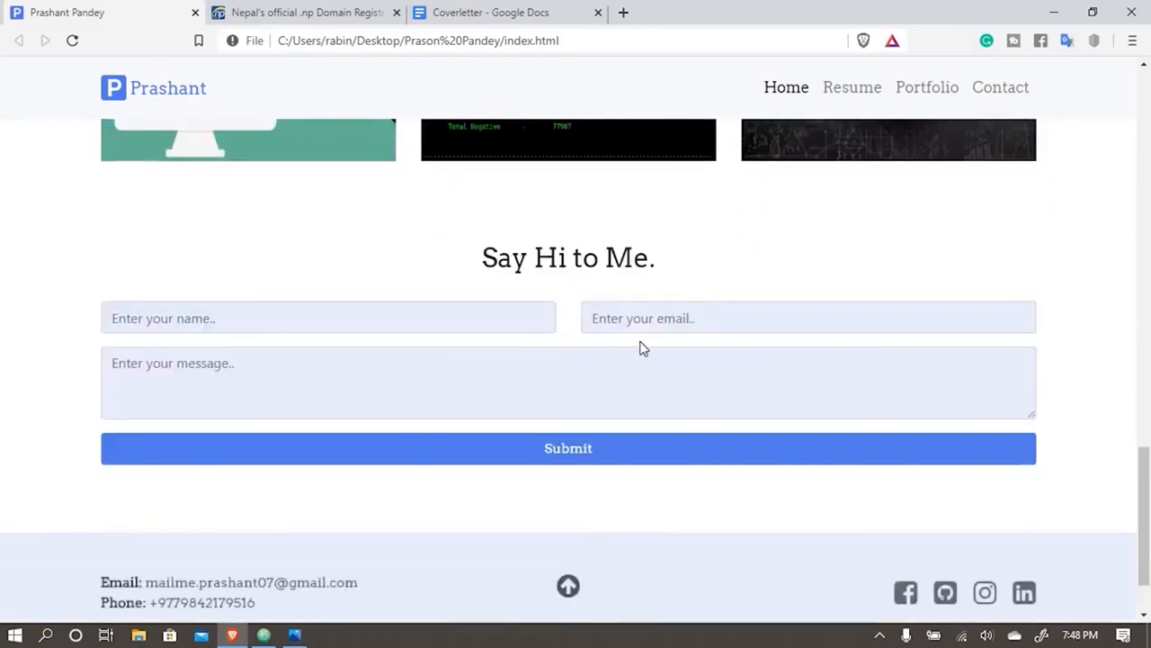
{"action": "scroll", "coordinate": [630, 365], "scroll_direction": "down", "scroll_amount": 1}
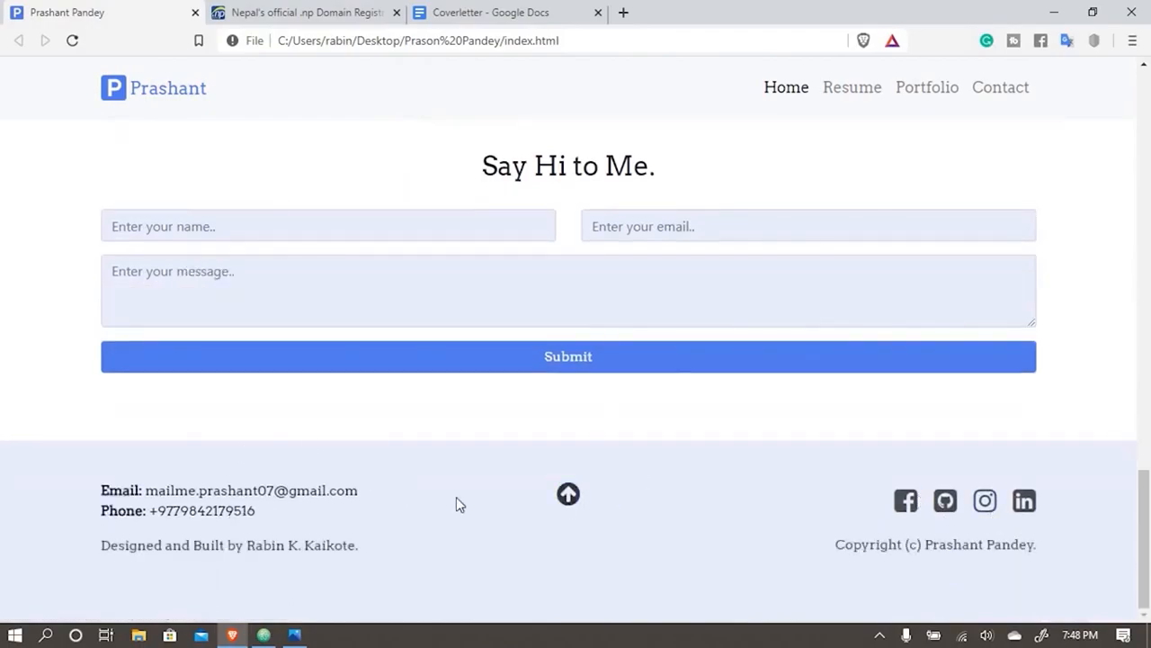
- Return to the top, visit the Resume and Contact sections, then switch to Atom
{"action": "left_click", "coordinate": [572, 498]}
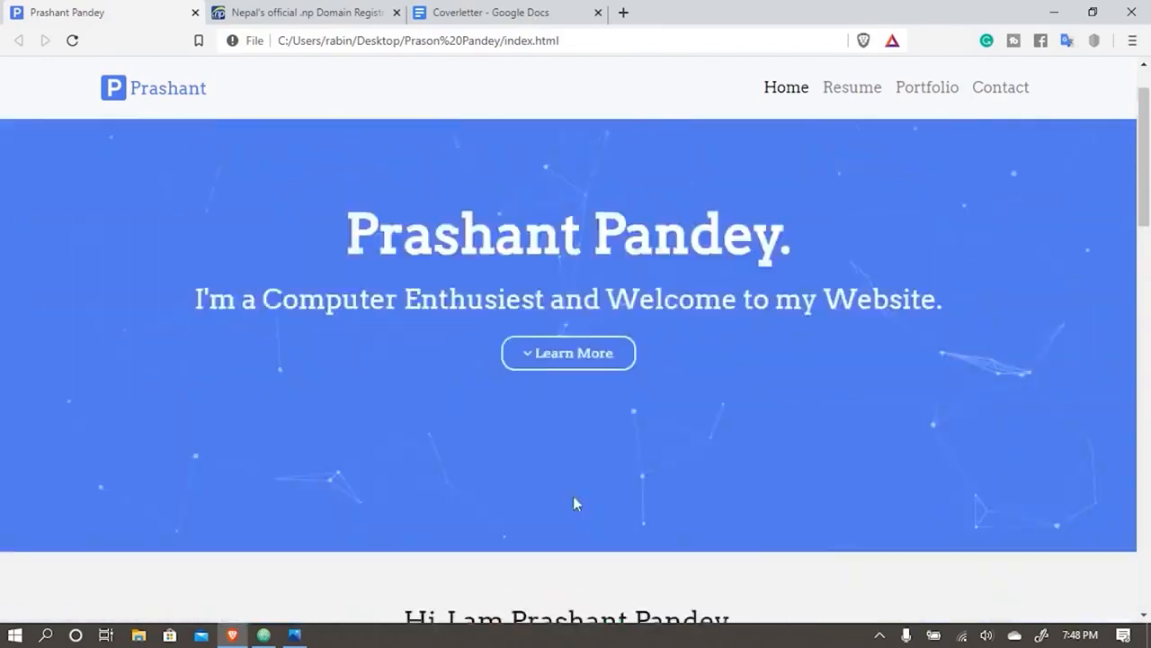
{"action": "left_click", "coordinate": [851, 90]}
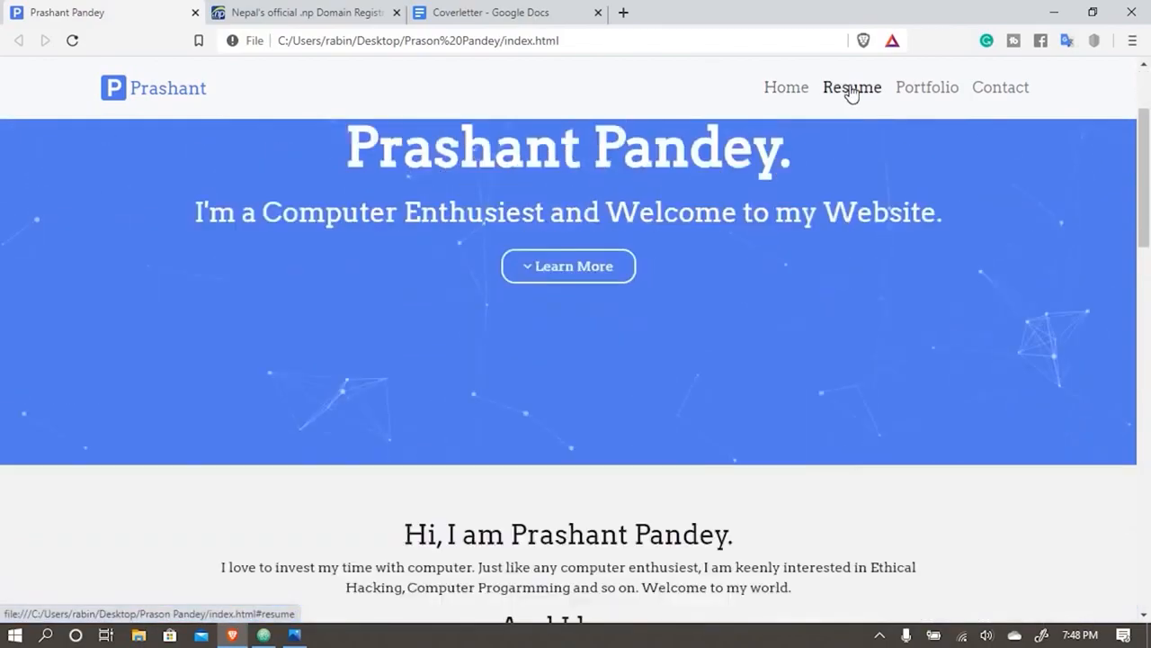
{"action": "left_click", "coordinate": [997, 90]}
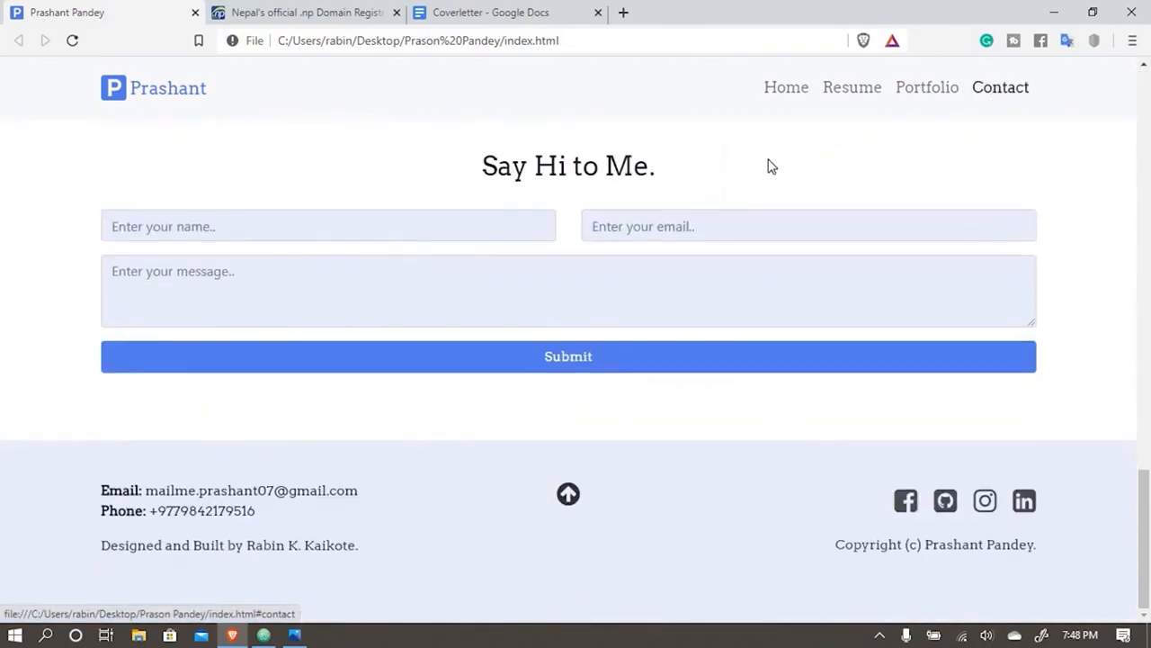
{"action": "scroll", "coordinate": [771, 167], "scroll_direction": "up", "scroll_amount": 15}
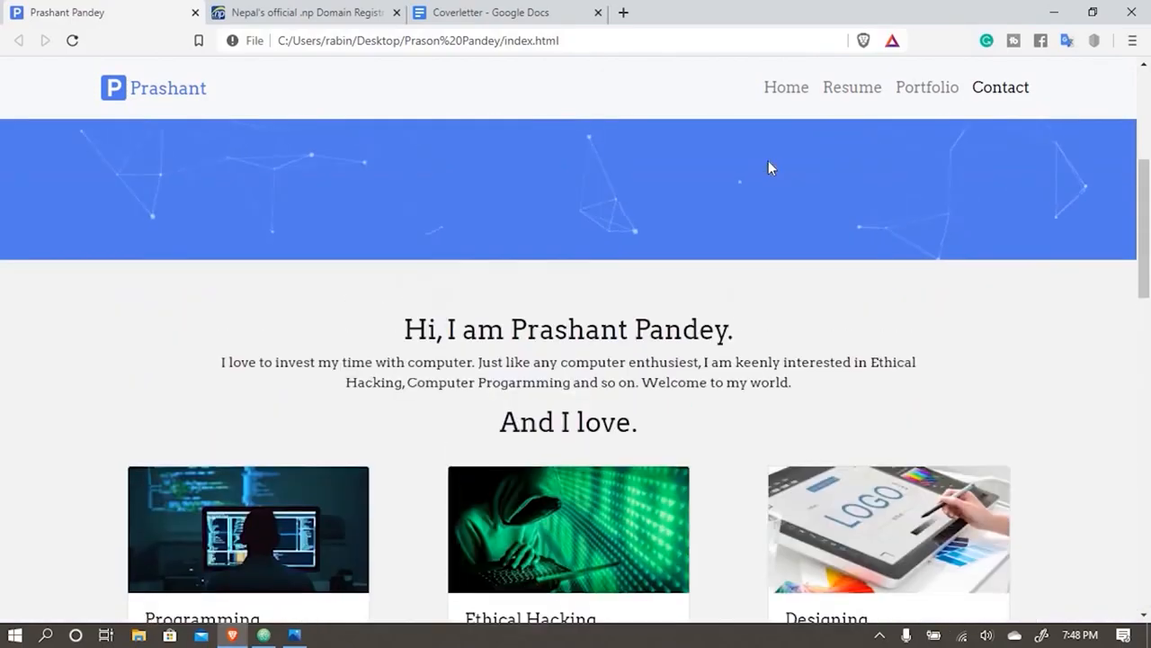
{"action": "scroll", "coordinate": [768, 167], "scroll_direction": "up", "scroll_amount": 4}
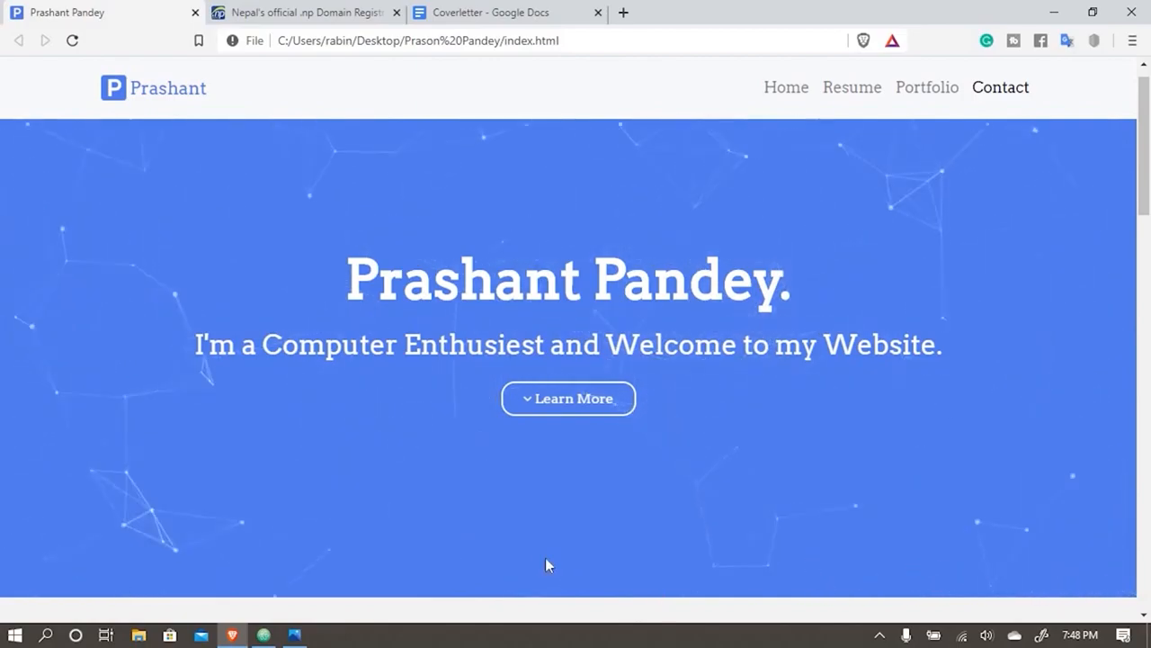
{"action": "scroll", "coordinate": [480, 545], "scroll_direction": "up", "scroll_amount": 1}
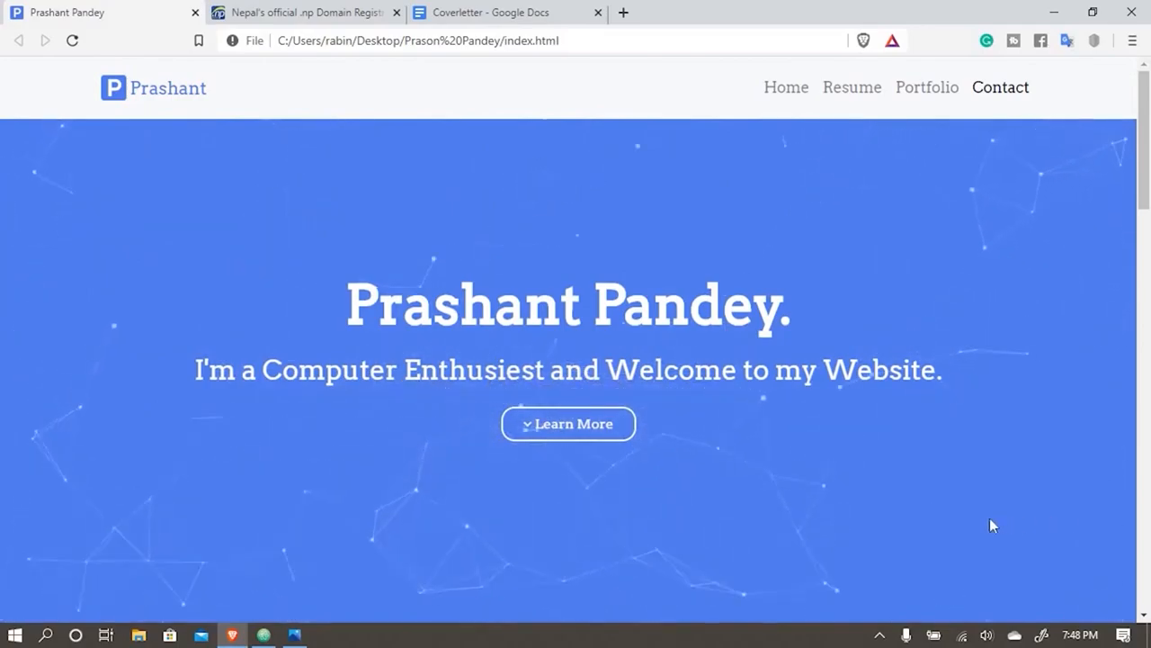
{"action": "left_click", "coordinate": [263, 634]}
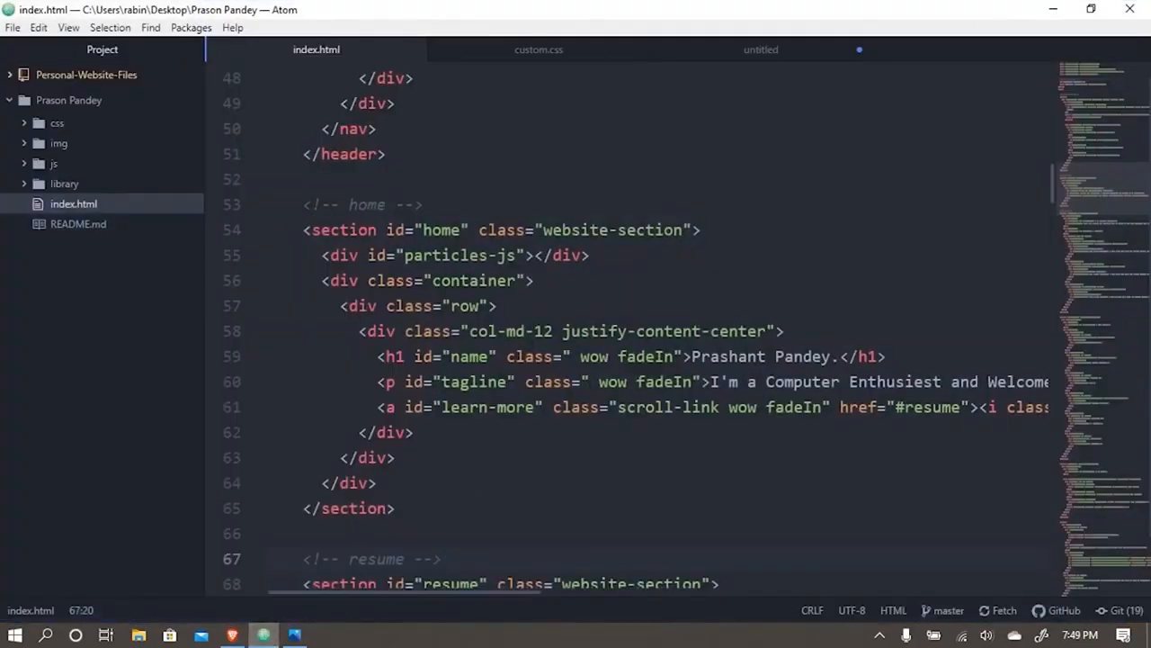
- Switch from custom.css to the untitled planning notes, placing the cursor after the Code the Webs line
{"action": "scroll", "coordinate": [629, 324], "scroll_direction": "up", "scroll_amount": 4}
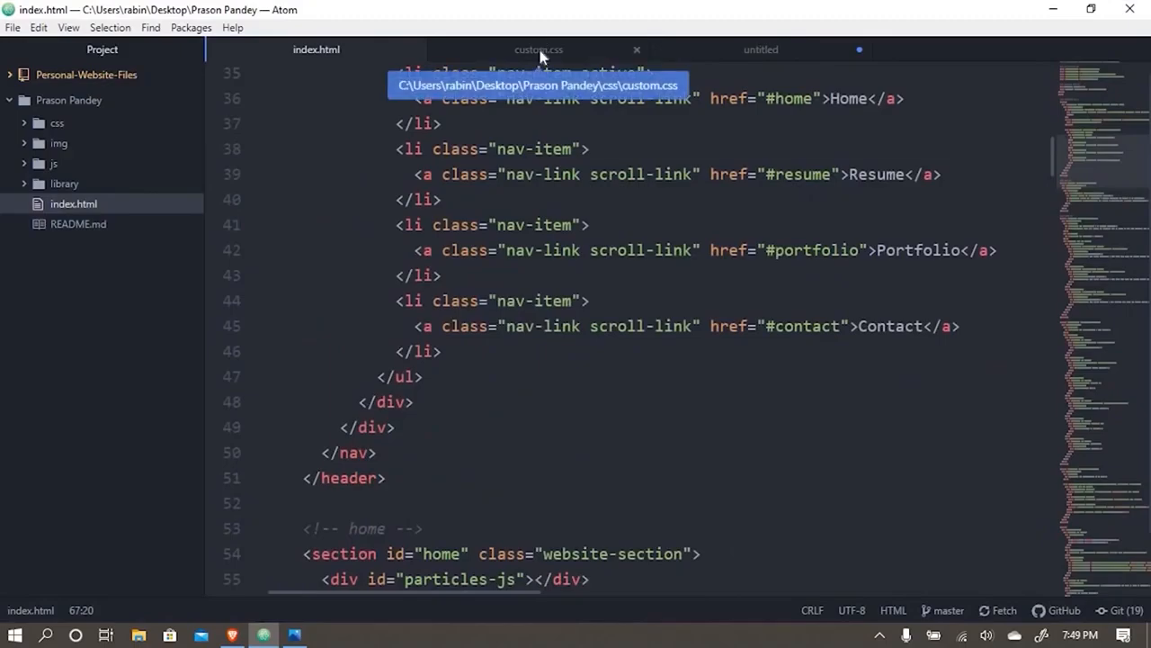
{"action": "left_click", "coordinate": [540, 52]}
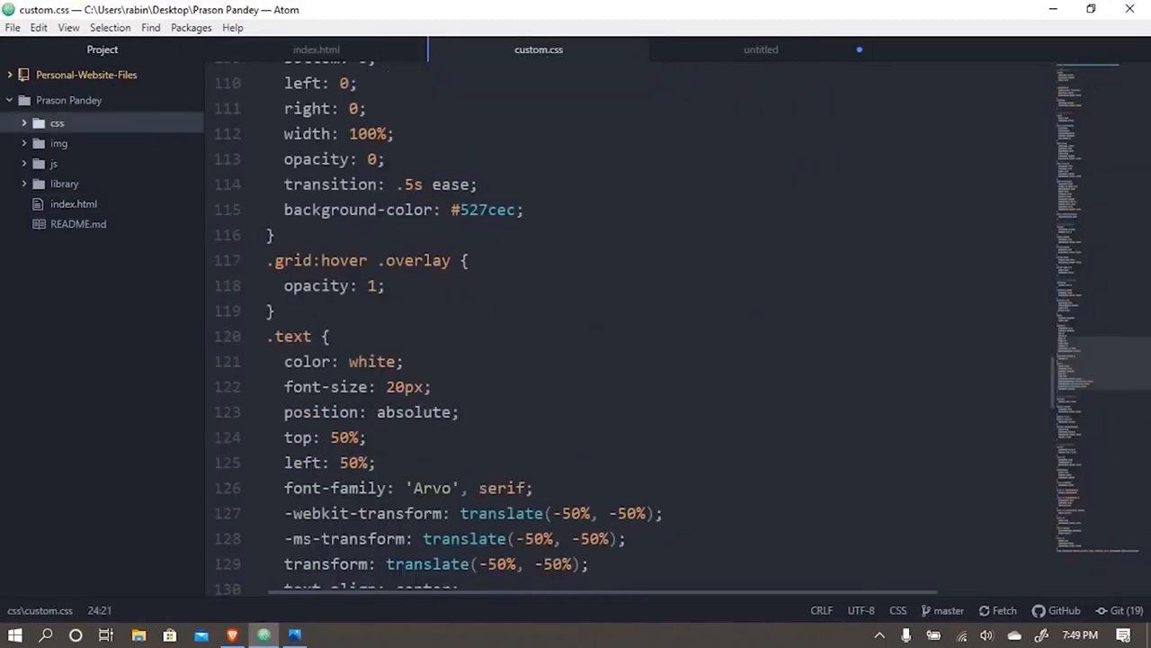
{"action": "left_click", "coordinate": [755, 51]}
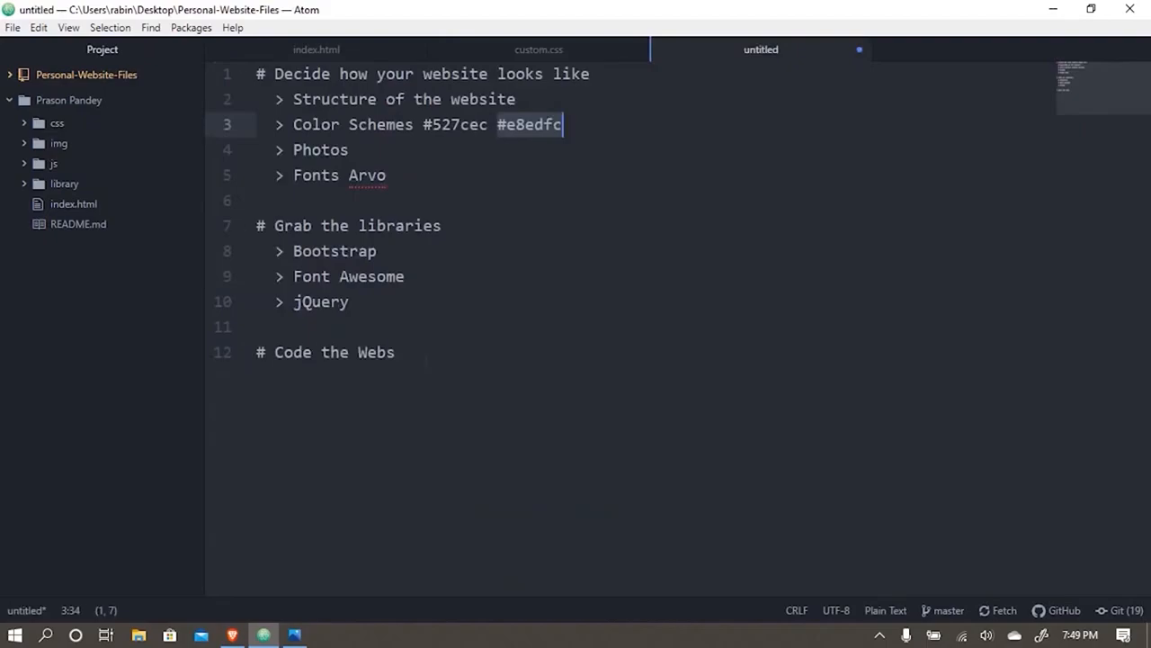
{"action": "left_click", "coordinate": [426, 360]}
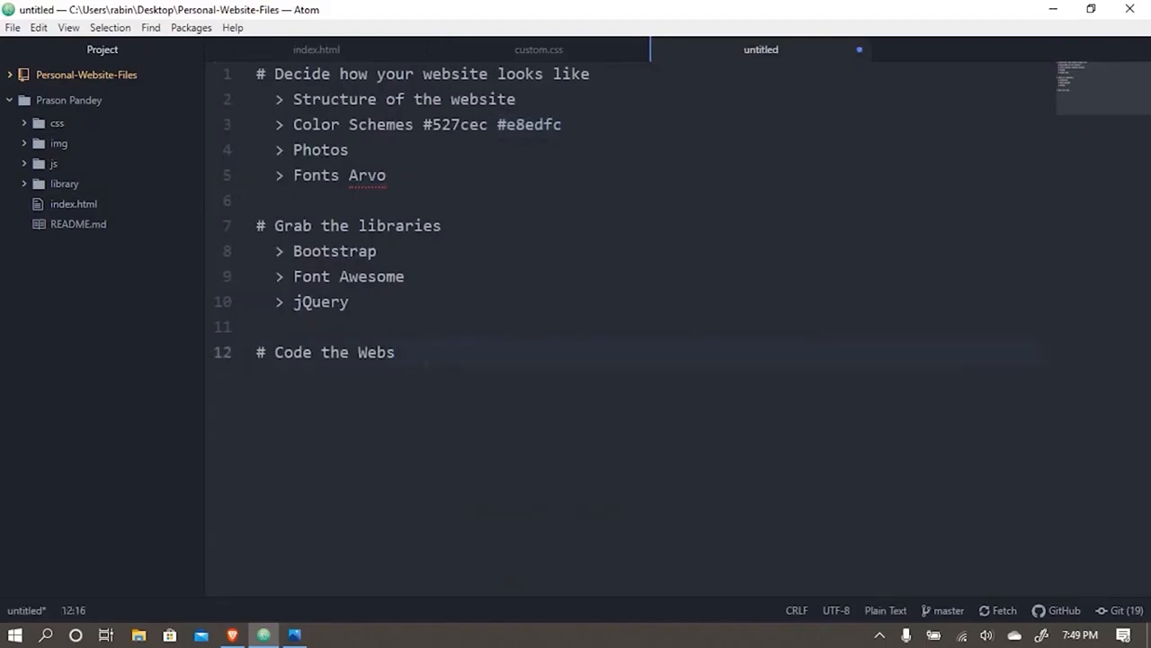
- Add indented items 'register.com.np Sign Up', 'Citizenship/Passport ScanCopy' and 'Cover Letter' under Register .com.np domain
{"action": "key", "text": "Return"}
{"action": "key", "text": "Return"}
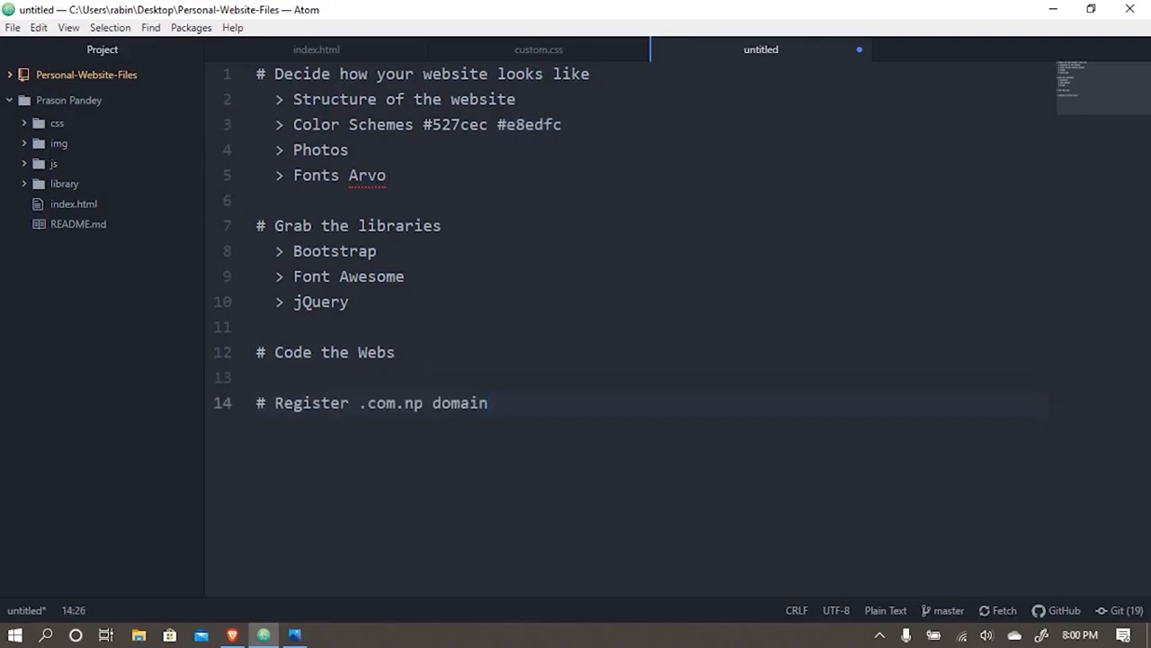
{"action": "key", "text": "Return"}
{"action": "key", "text": "Tab"}
{"action": "type", "text": "> register.com.np Sign Up"}
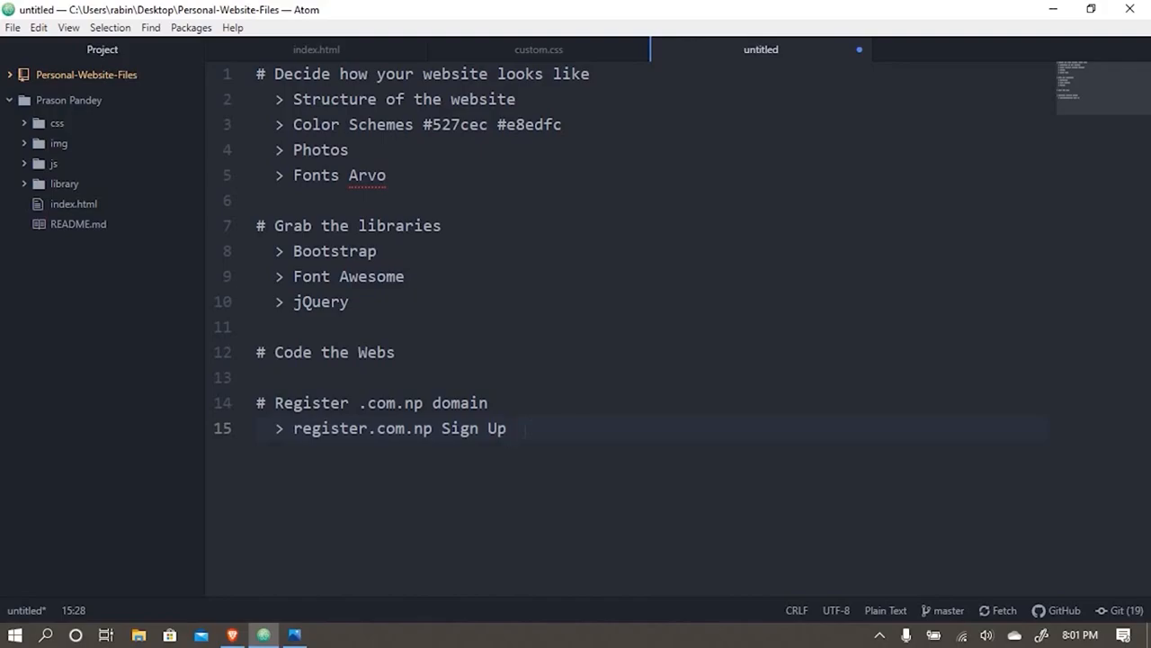
{"action": "key", "text": "Return"}
{"action": "type", "text": "> Citizenship"}
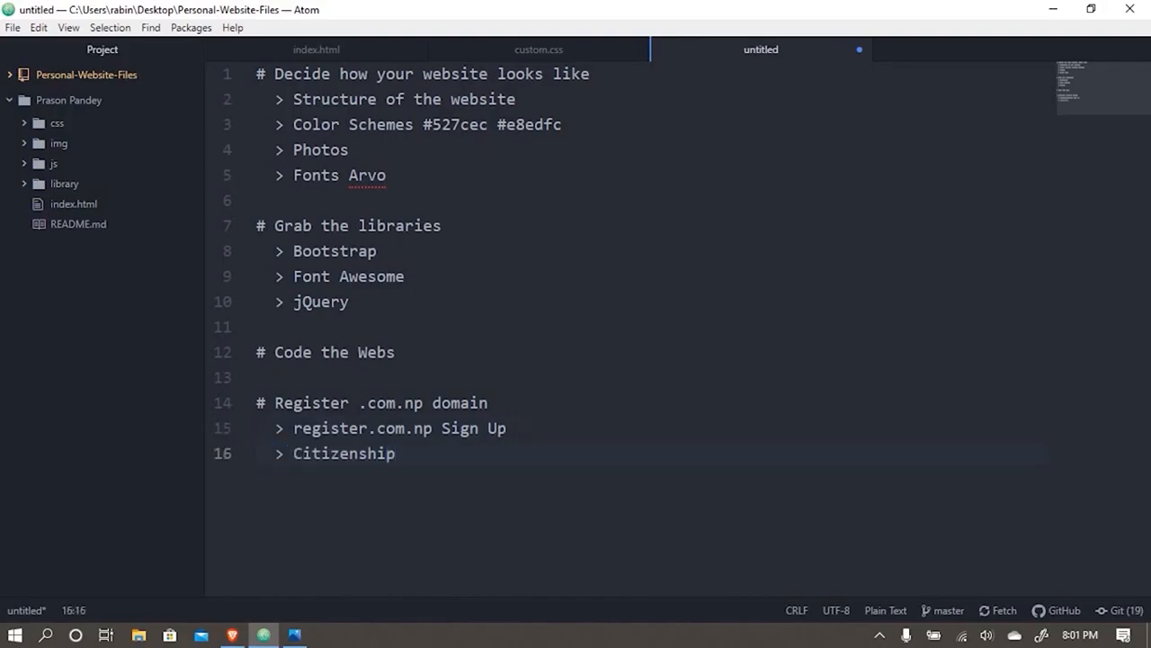
{"action": "type", "text": "/Passport ScanCopy"}
{"action": "key", "text": "Return"}
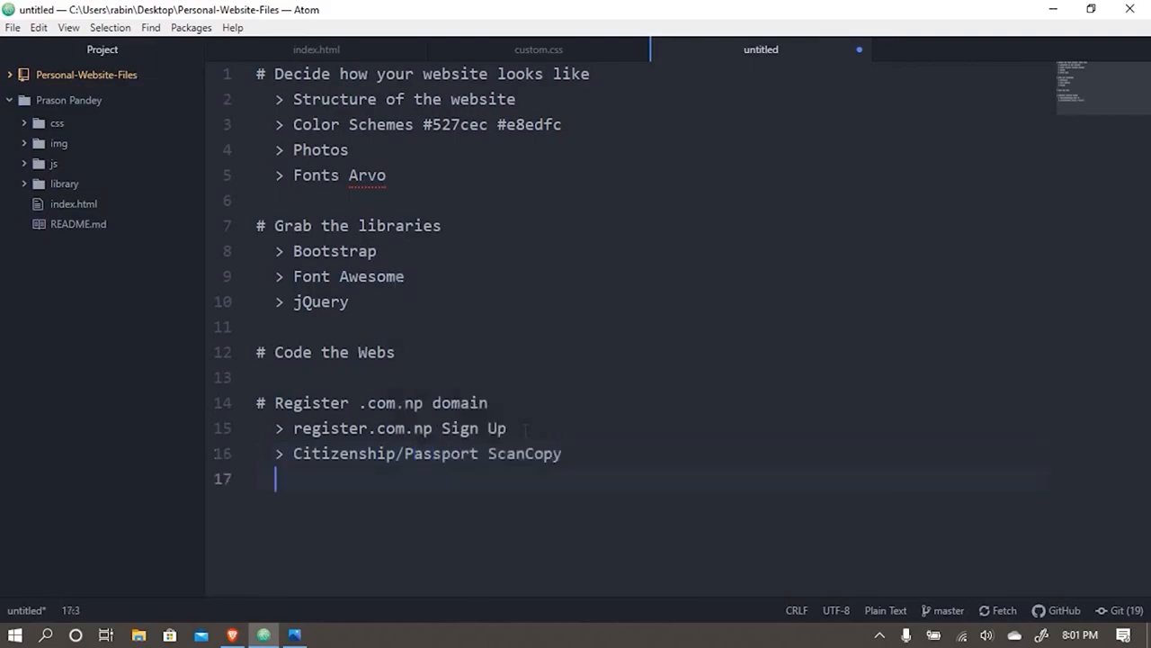
{"action": "type", "text": "> Cover Letter"}
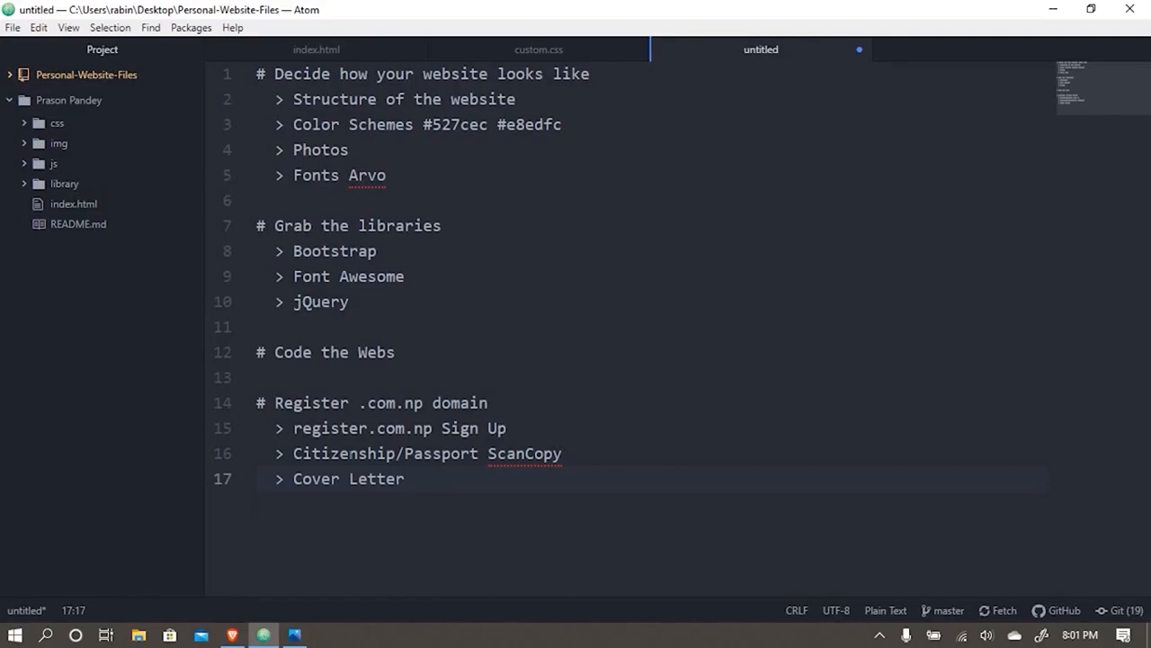
{"action": "double_click", "coordinate": [349, 453]}
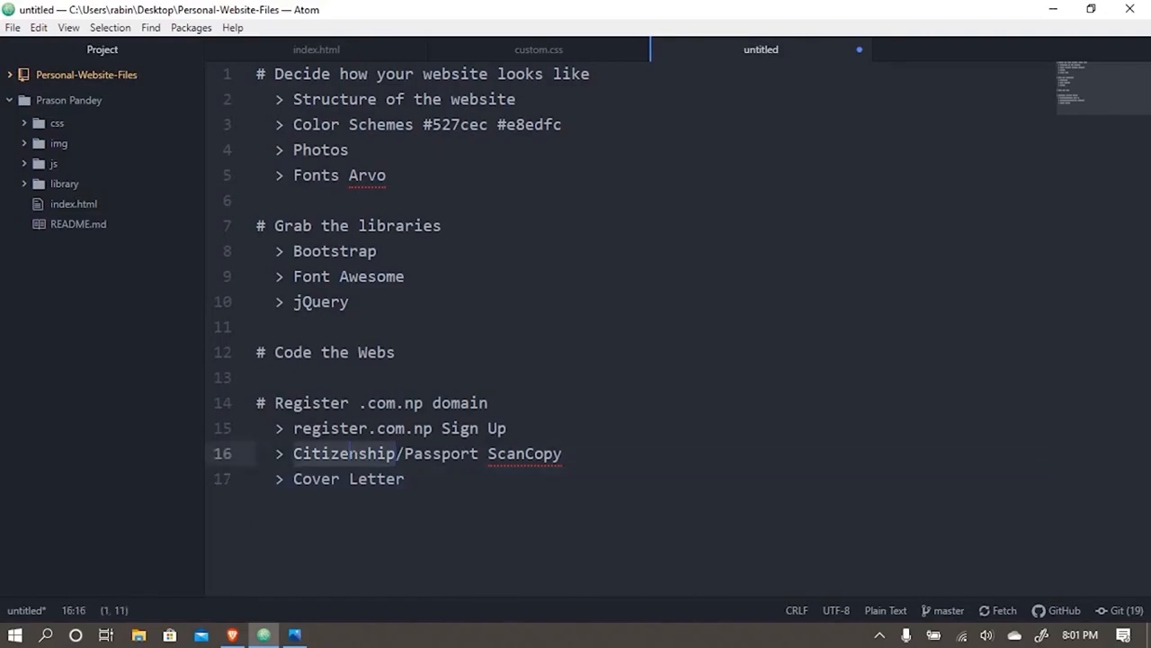
{"action": "left_click", "coordinate": [406, 479]}
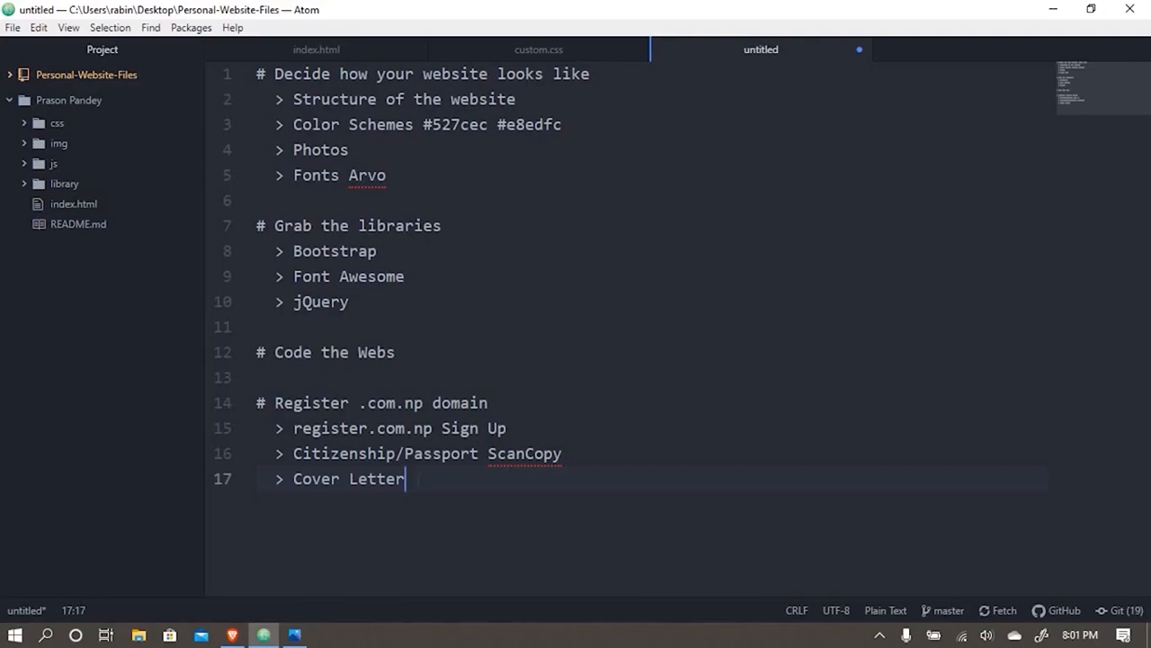
- Add a '# Cloudflare Setups' section with items 'Add Domain' and 'Add Ip Addresses'
{"action": "key", "text": "Return"}
{"action": "key", "text": "Return"}
{"action": "type", "text": "#"}
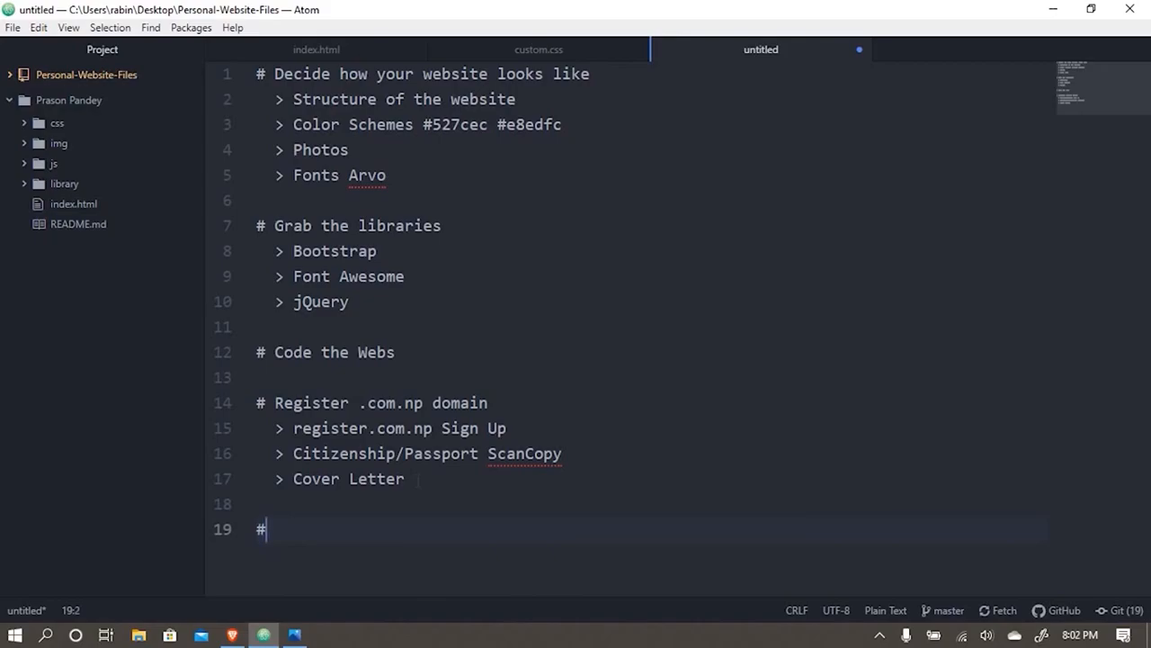
{"action": "type", "text": "Cloudflare Setups"}
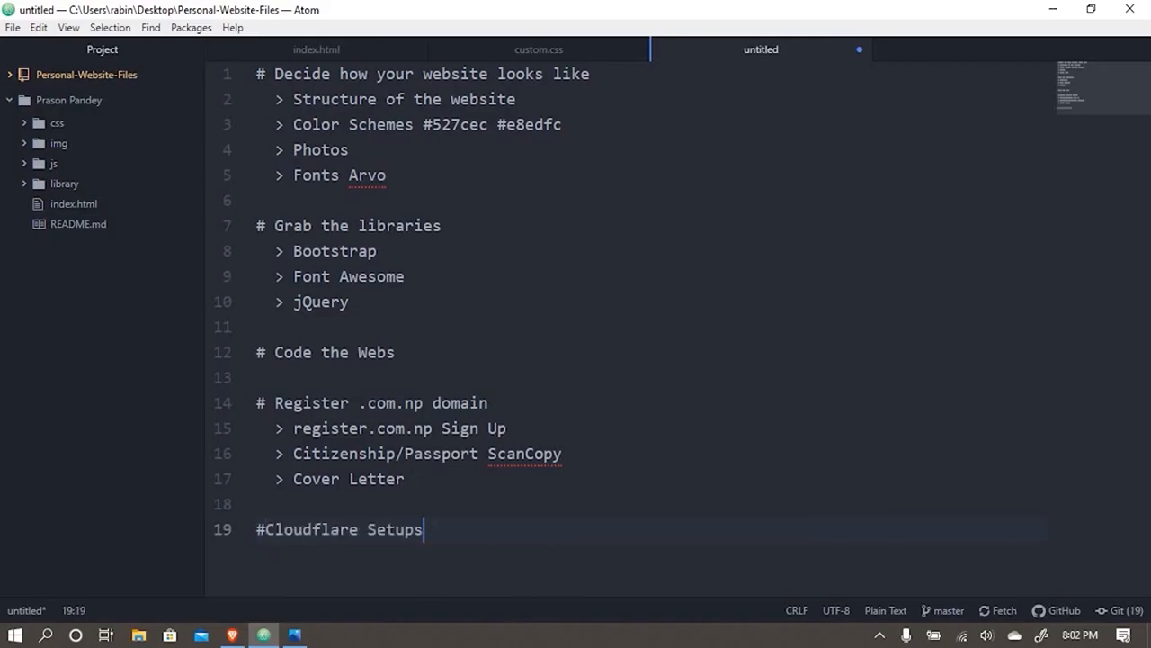
{"action": "key", "text": "Home"}
{"action": "key", "text": "Right"}
{"action": "key", "text": "End"}
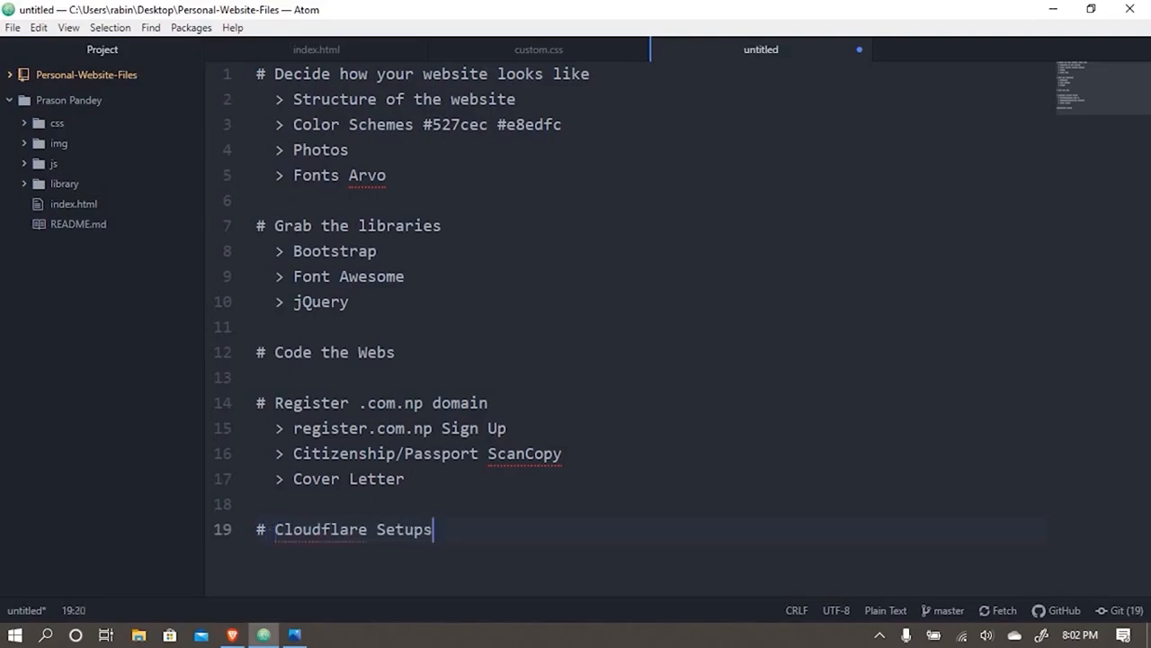
{"action": "key", "text": "Return"}
{"action": "key", "text": "Tab"}
{"action": "type", "text": ">"}
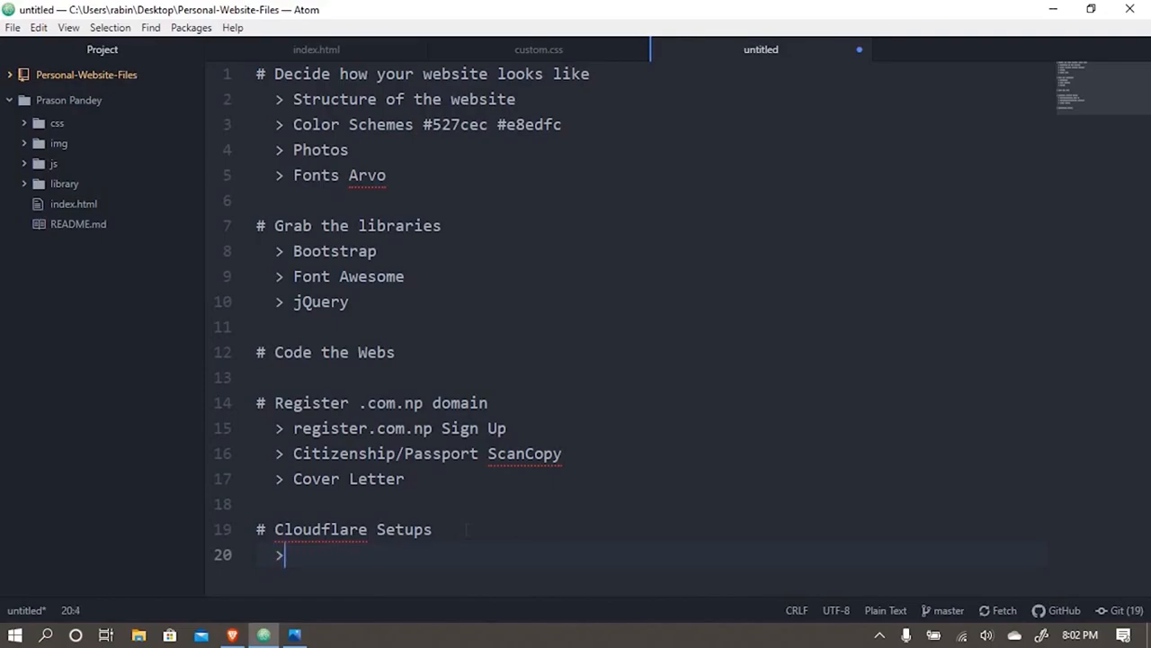
{"action": "type", "text": " Add Dom"}
{"action": "key", "text": "Return"}
{"action": "key", "text": "Return"}
{"action": "type", "text": ">"}
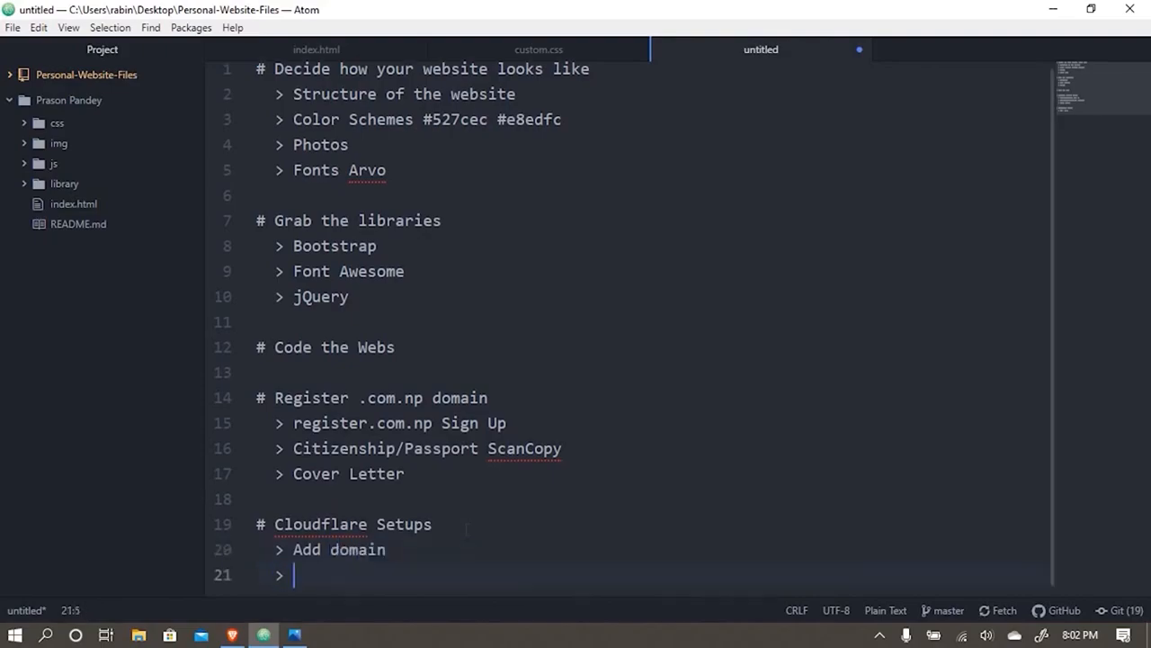
{"action": "type", "text": " Add Ip Addresses"}
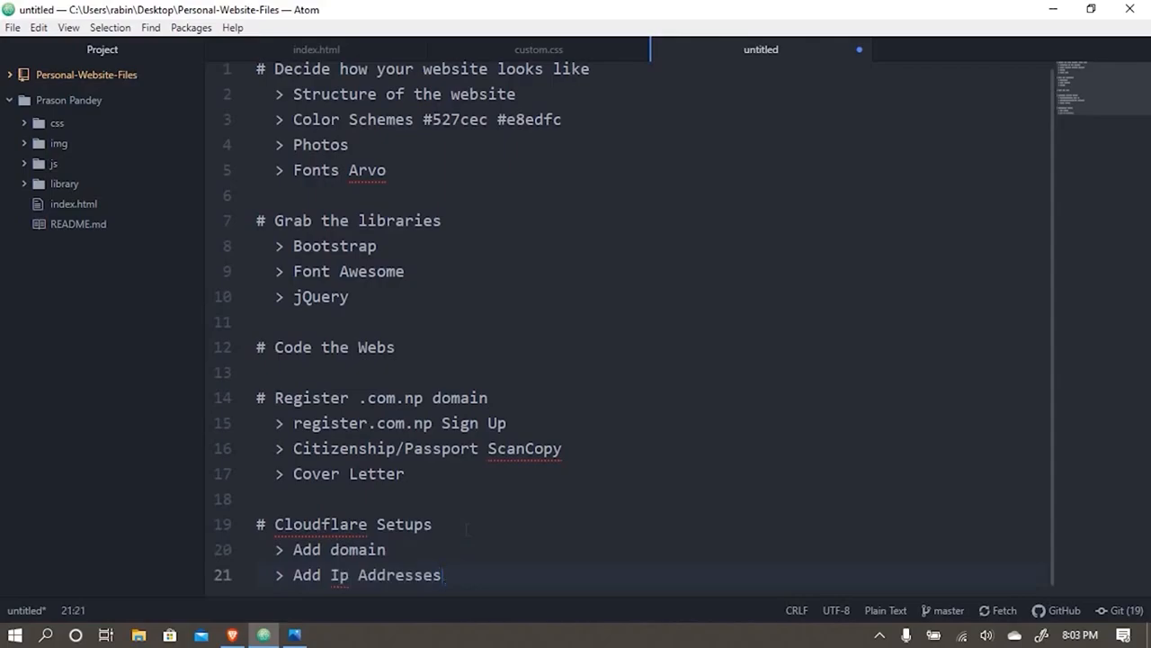
{"action": "key", "text": "Return"}
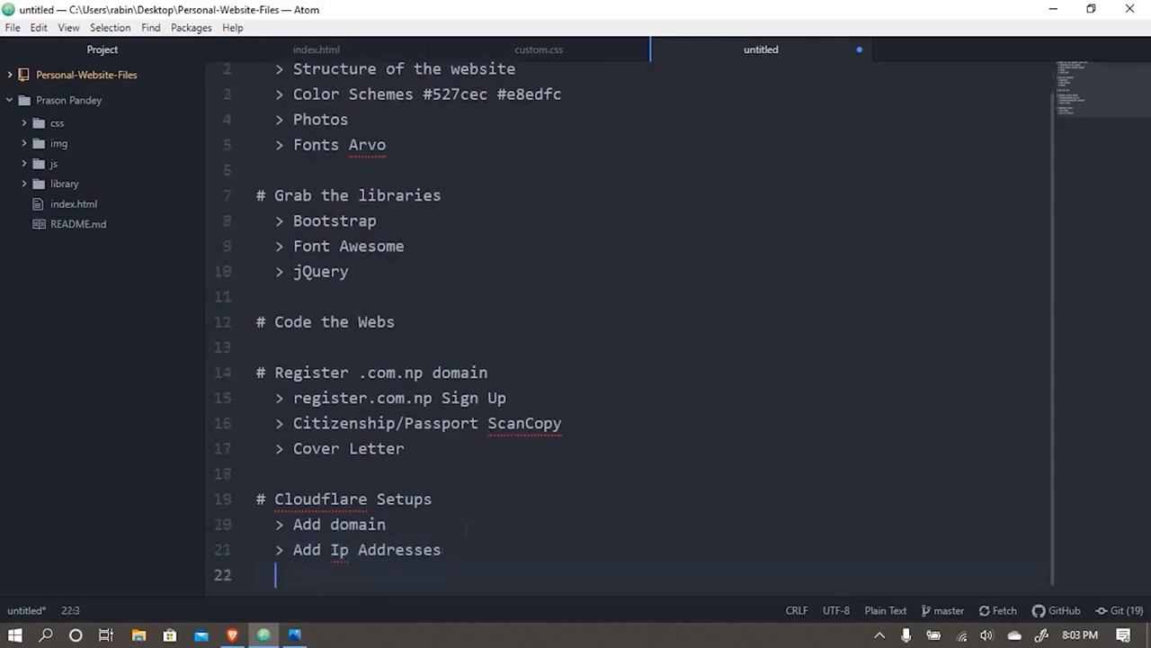
{"action": "key", "text": "Return"}
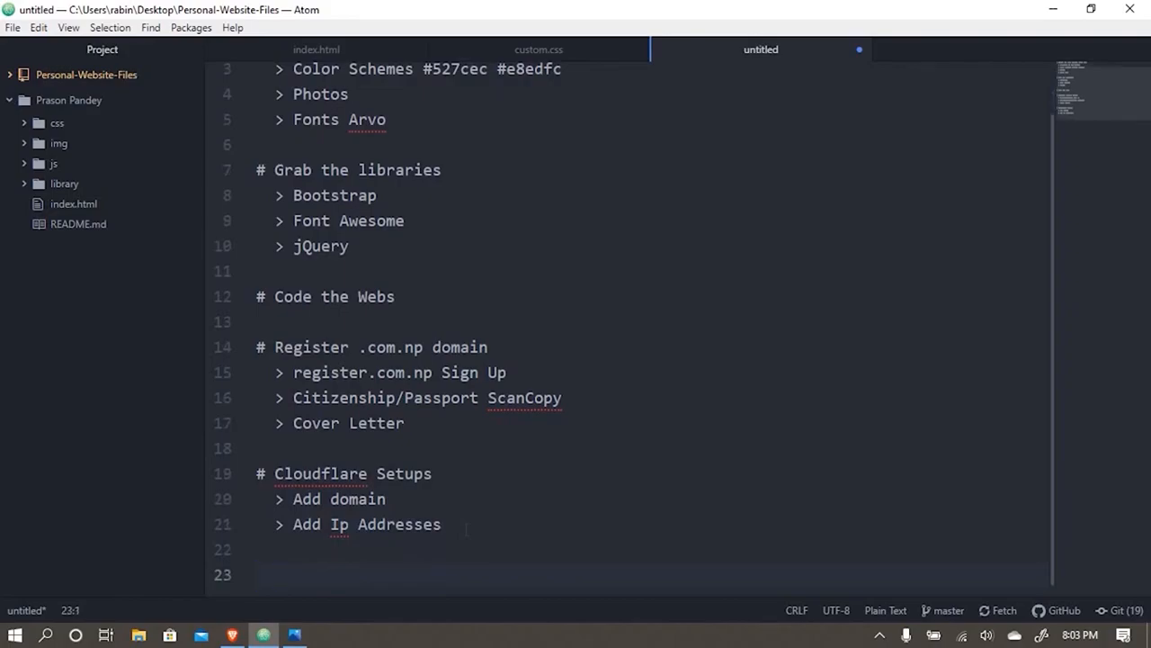
- Add a '# Github Setups' heading with a 'Create our Repo' bullet and start another bullet
{"action": "type", "text": "# Github Setups"}
{"action": "key", "text": "Return"}
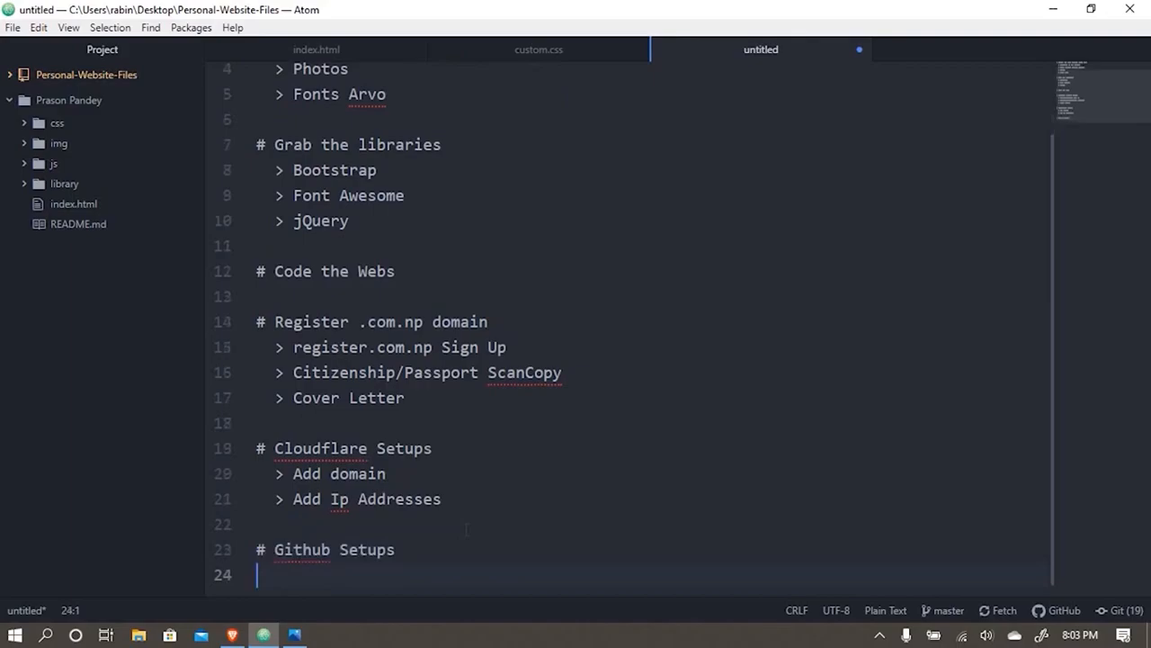
{"action": "key", "text": "Tab"}
{"action": "type", "text": ">"}
{"action": "type", "text": "Create out"}
{"action": "key", "text": "BackSpace"}
{"action": "key", "text": "BackSpace"}
{"action": "type", "text": "r Repo"}
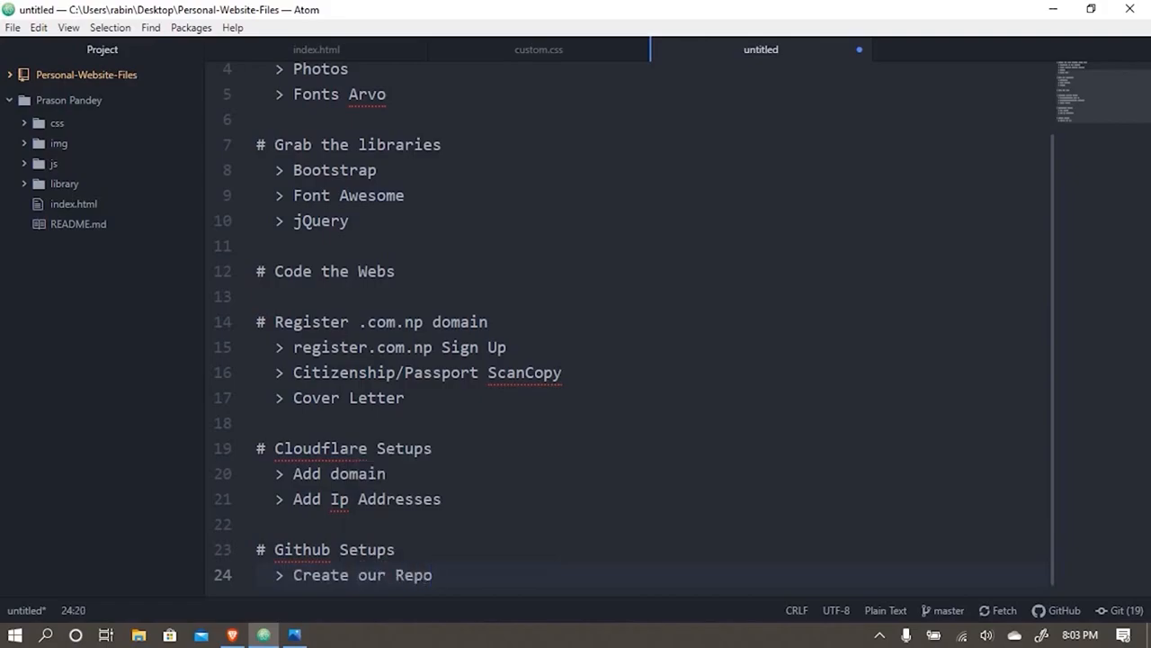
{"action": "key", "text": "Return"}
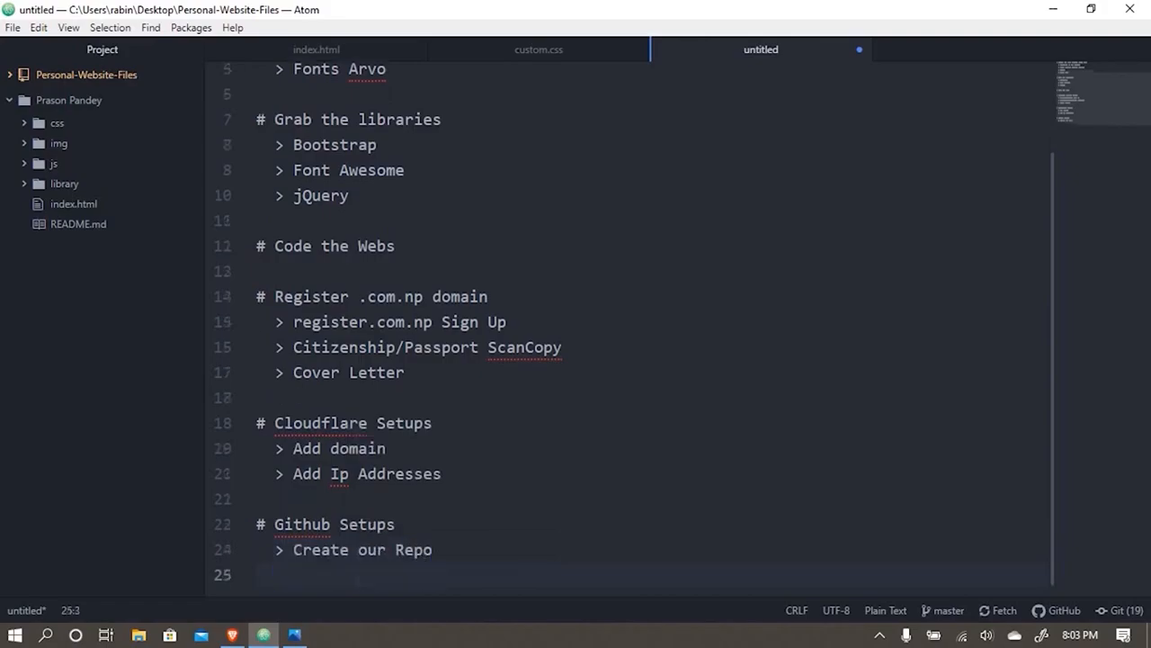
{"action": "type", "text": ">"}
{"action": "left_click", "coordinate": [1148, 634]}
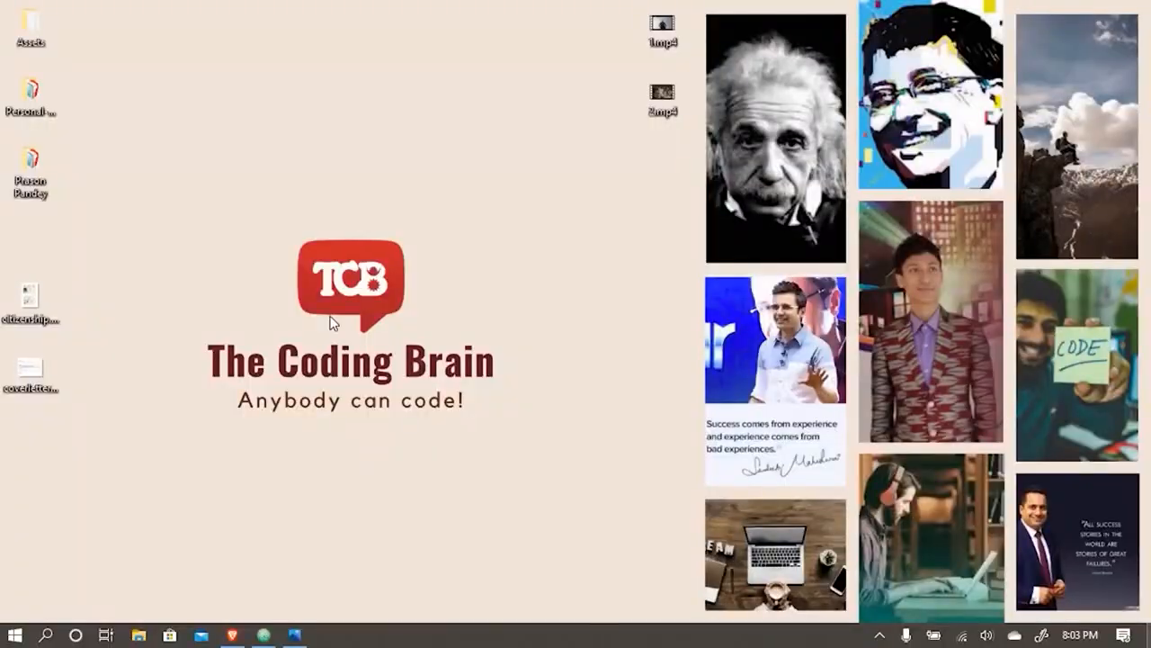
{"action": "left_click", "coordinate": [20, 184]}
{"action": "double_click", "coordinate": [20, 184]}
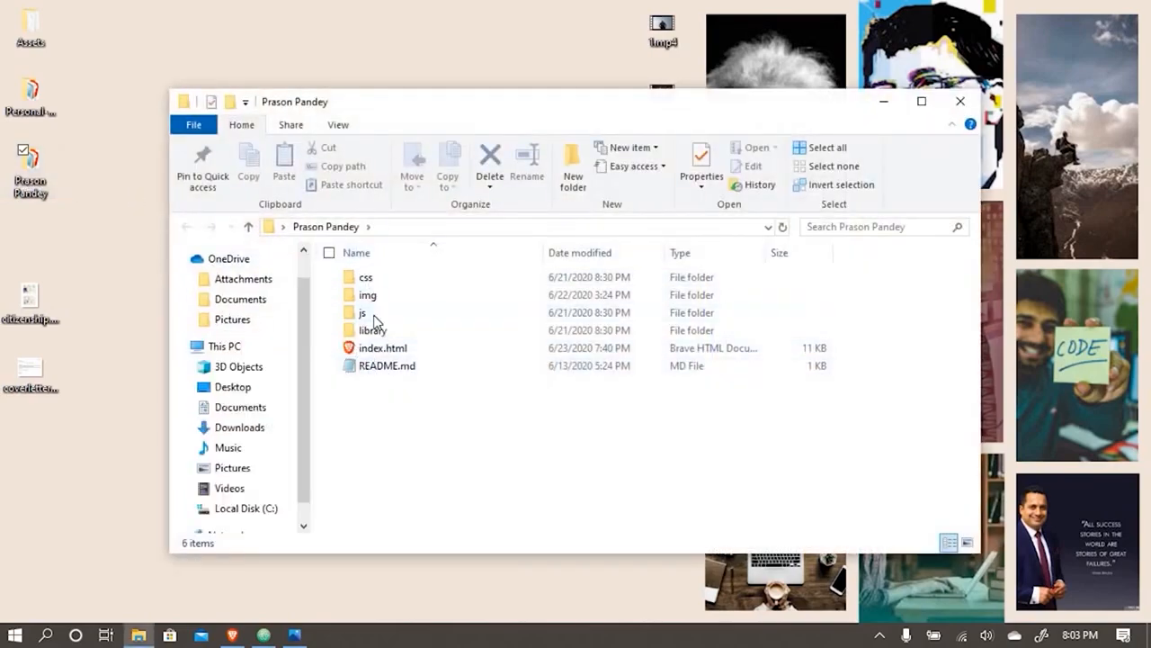
{"action": "left_click", "coordinate": [882, 102]}
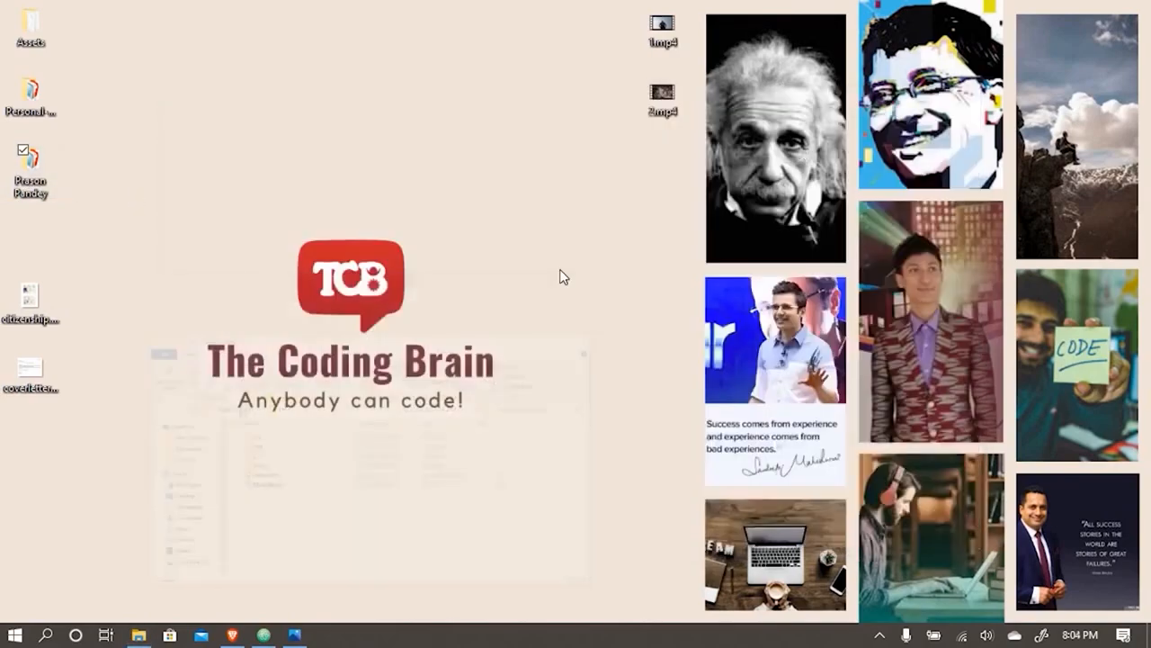
{"action": "mouse_move", "coordinate": [270, 639]}
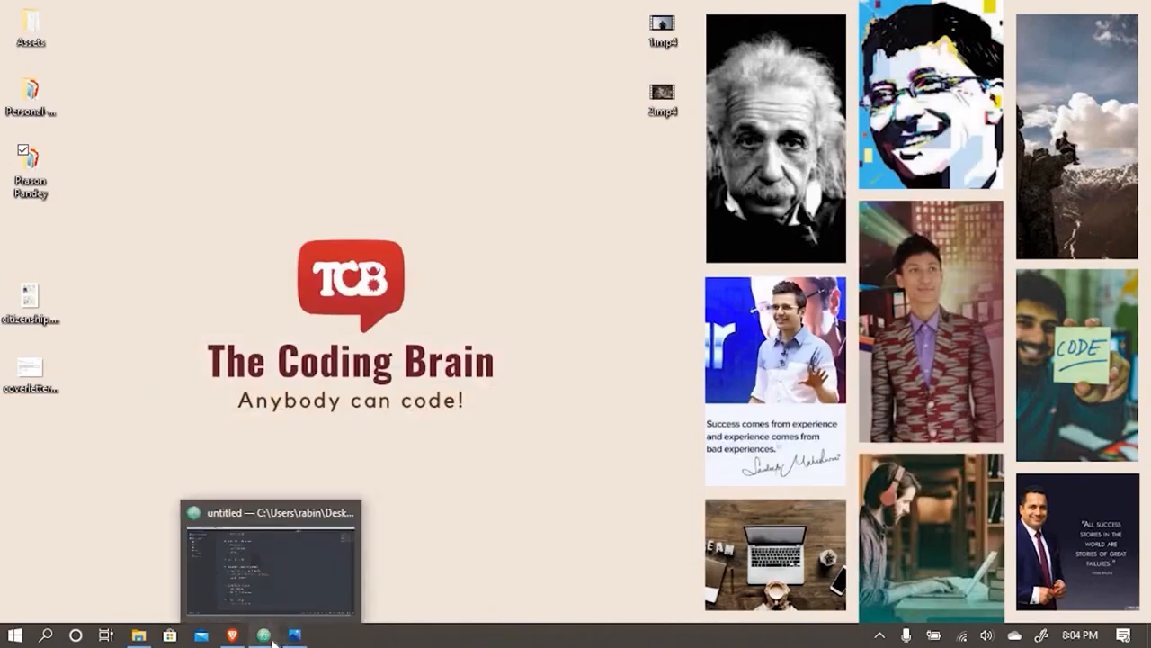
{"action": "left_click", "coordinate": [269, 576]}
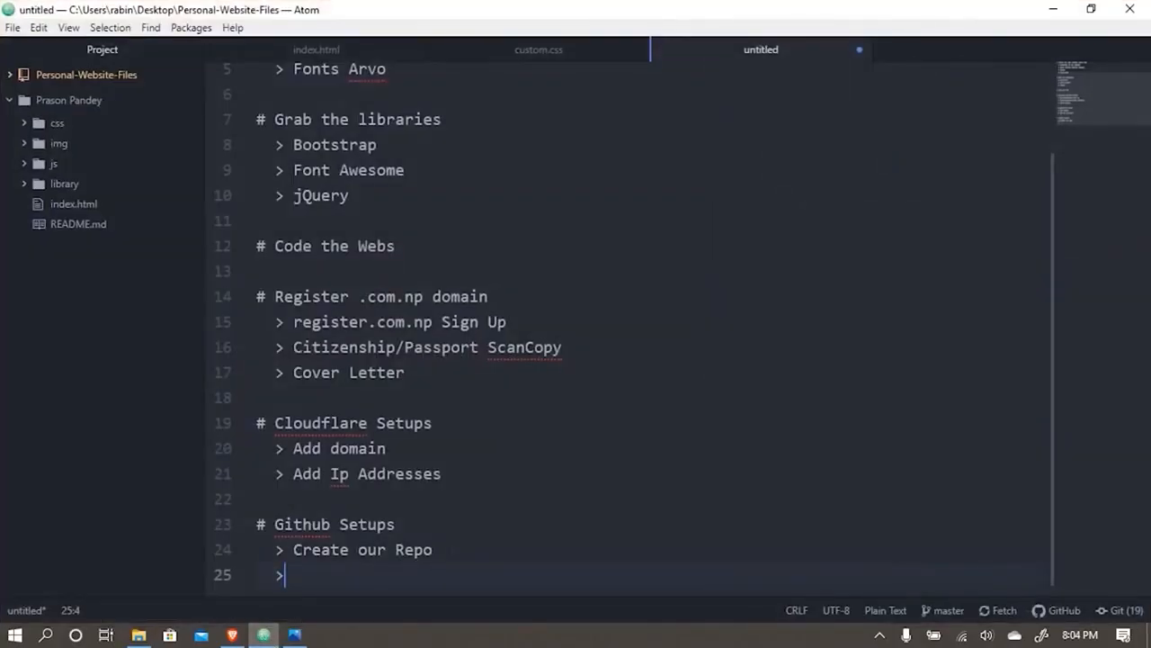
- Add 'Upload our files' and 'Host as Git-pages' bullets under Github Setups, then show the desktop
{"action": "type", "text": "Upload "}
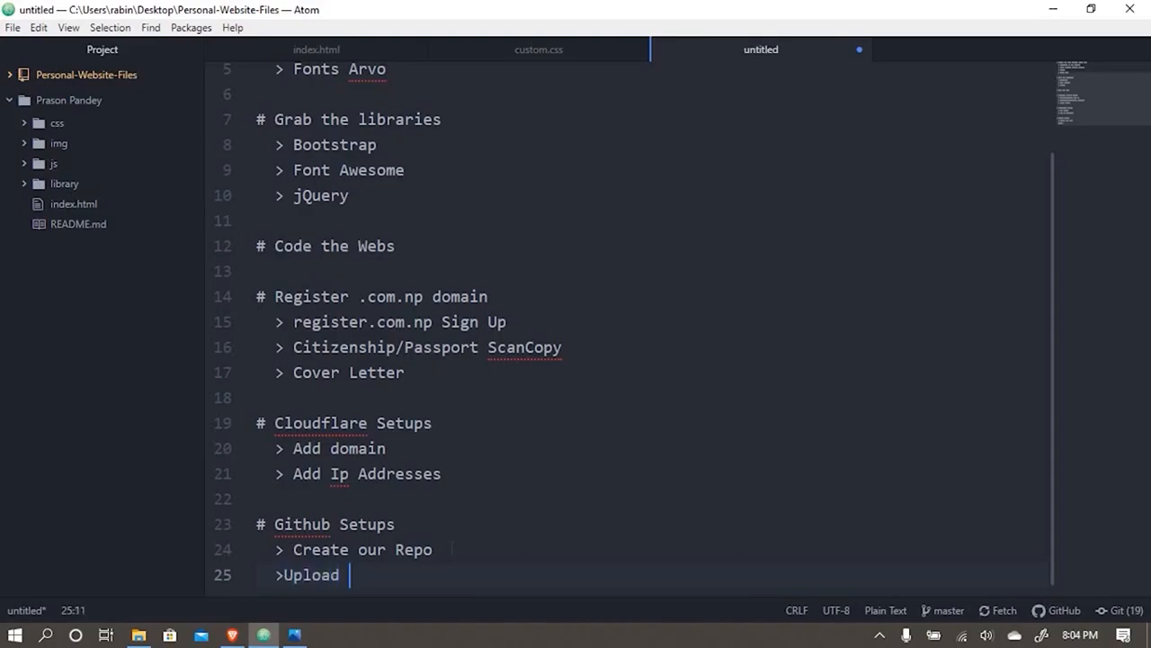
{"action": "type", "text": "our files"}
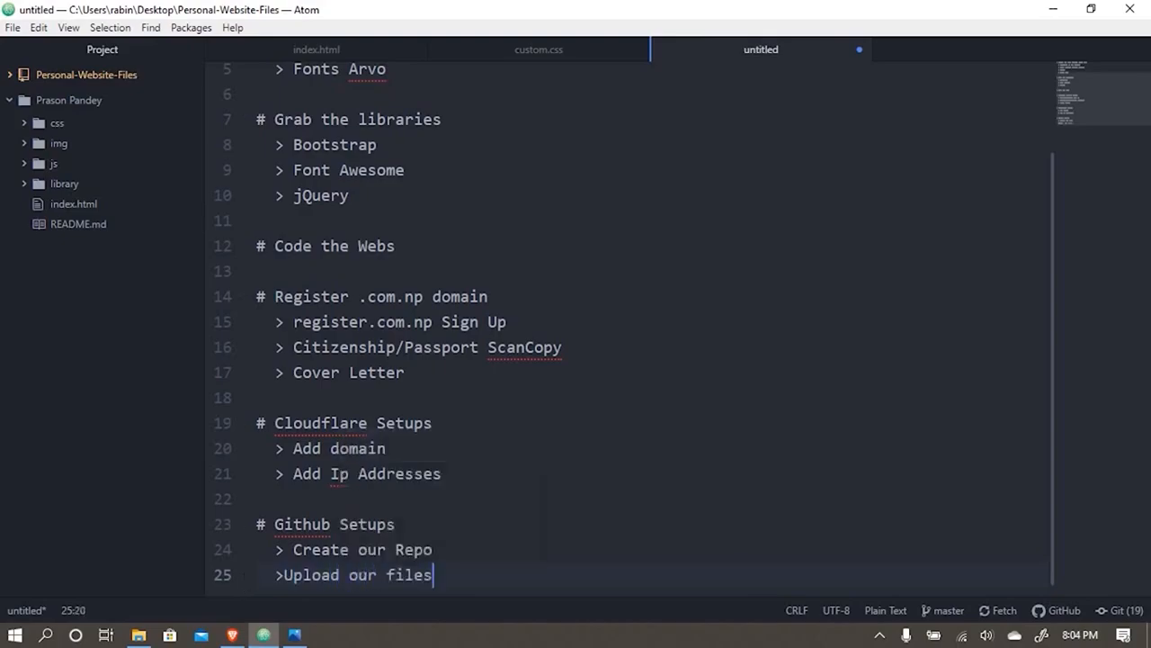
{"action": "left_click", "coordinate": [284, 576]}
{"action": "key", "text": "End"}
{"action": "key", "text": "Return"}
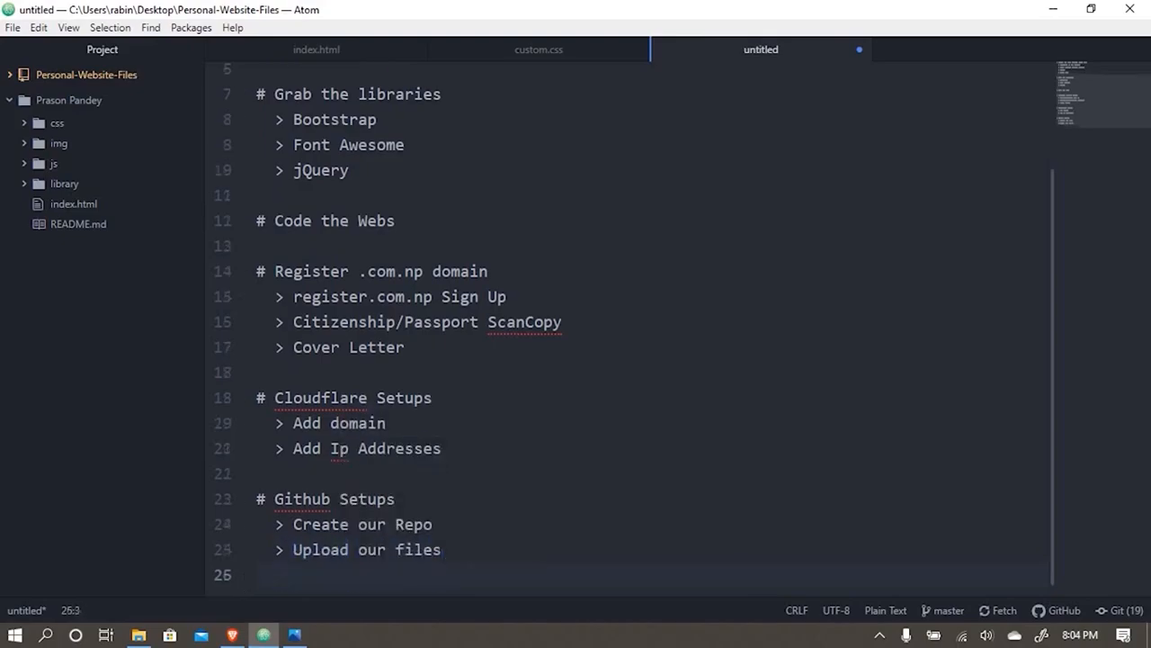
{"action": "type", "text": "> Host as Git-pages"}
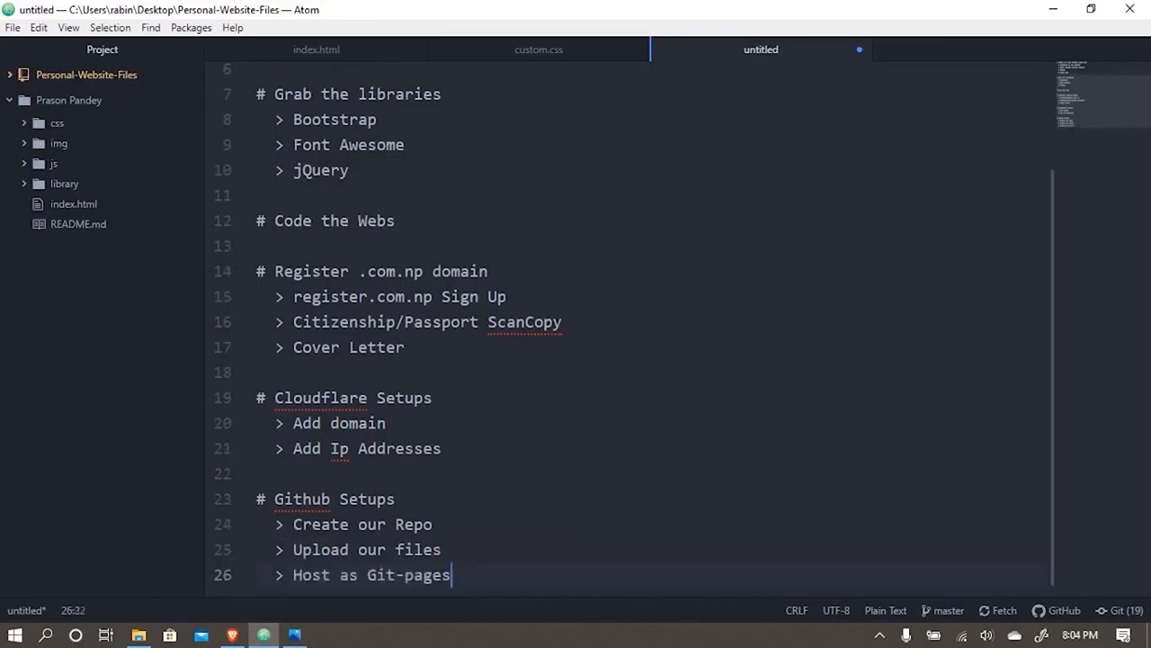
{"action": "key", "text": "Return"}
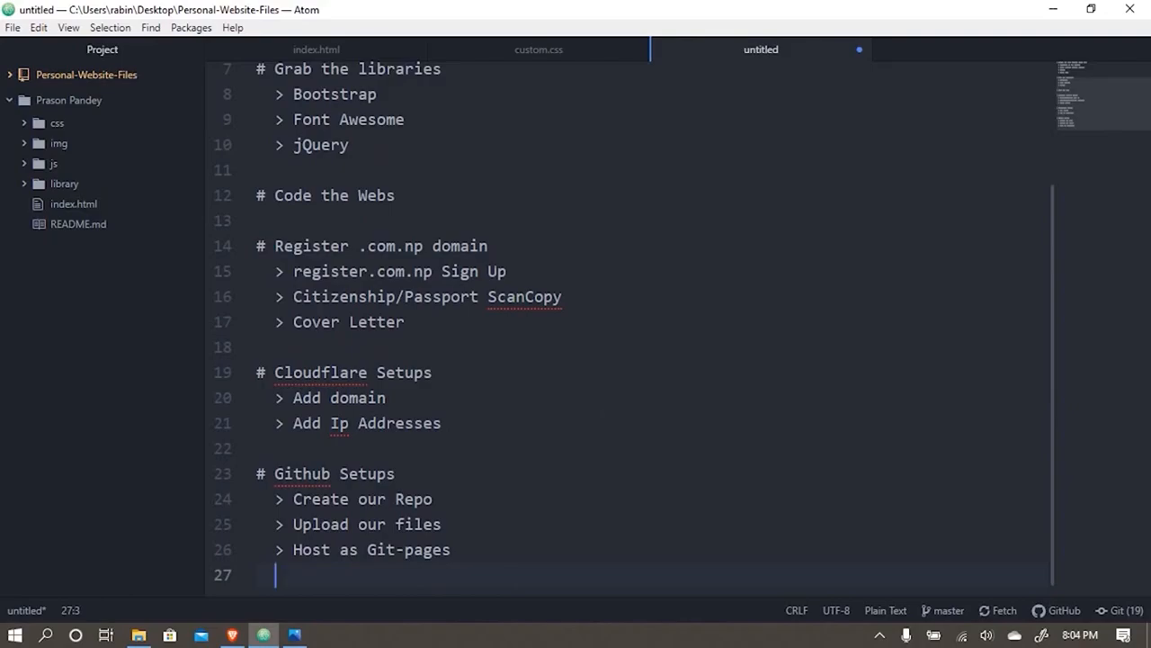
{"action": "left_click", "coordinate": [1149, 639]}
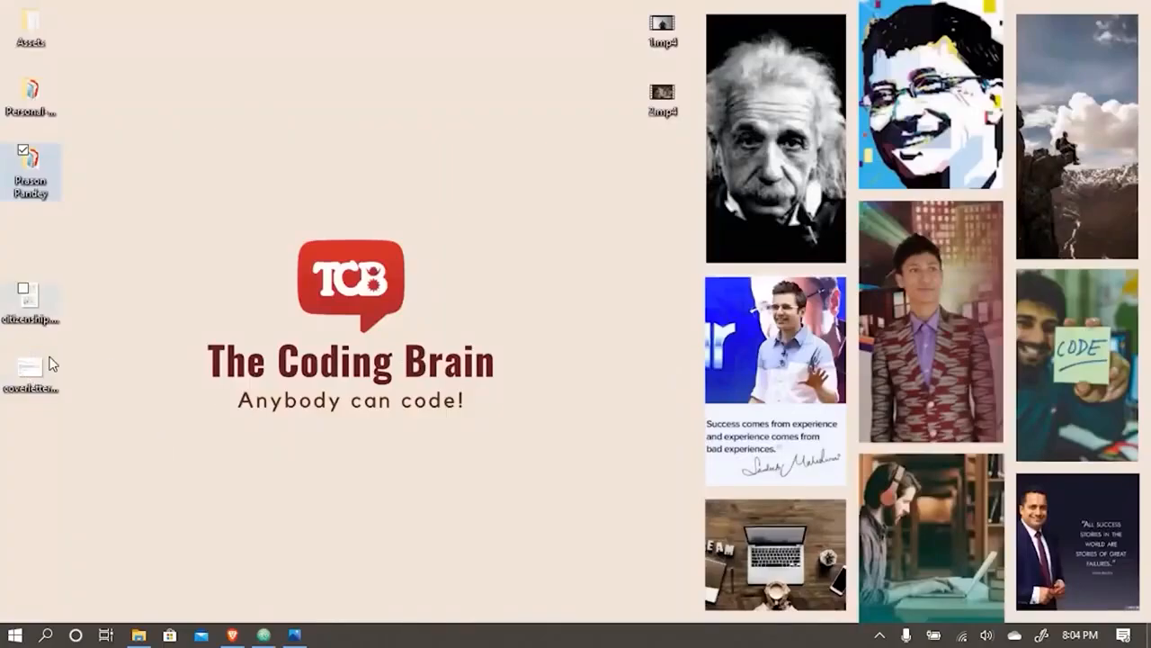
- View citizenship.jpg and coverletter.png in Photos, then return to the website in Brave
{"action": "left_click", "coordinate": [110, 363]}
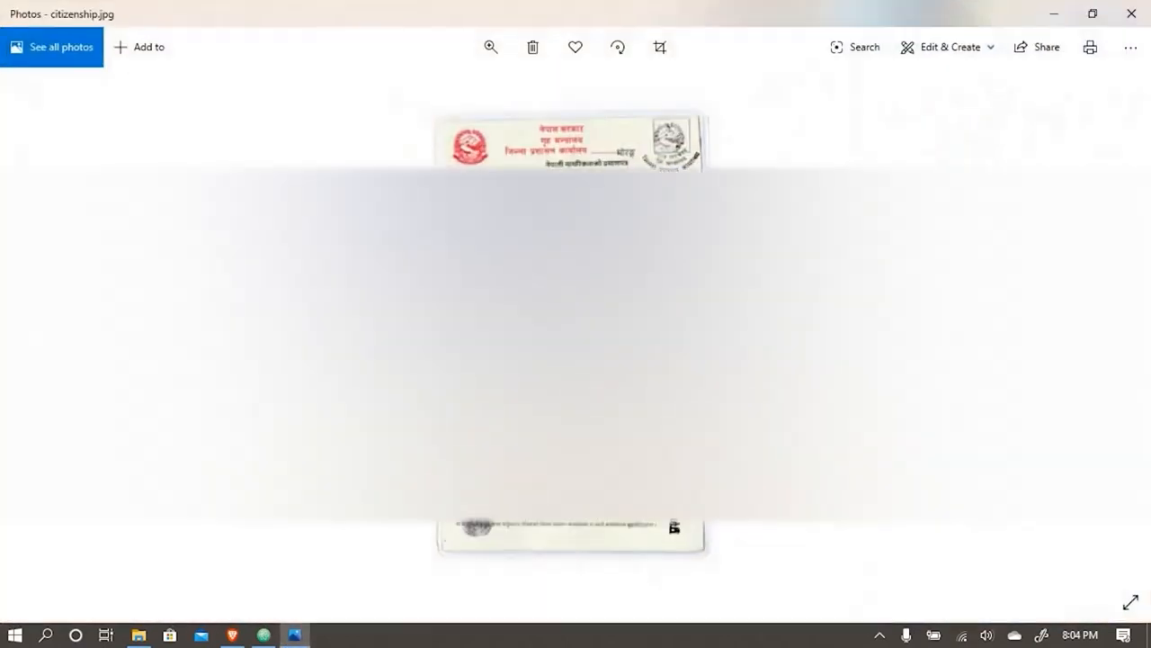
{"action": "key", "text": "Right"}
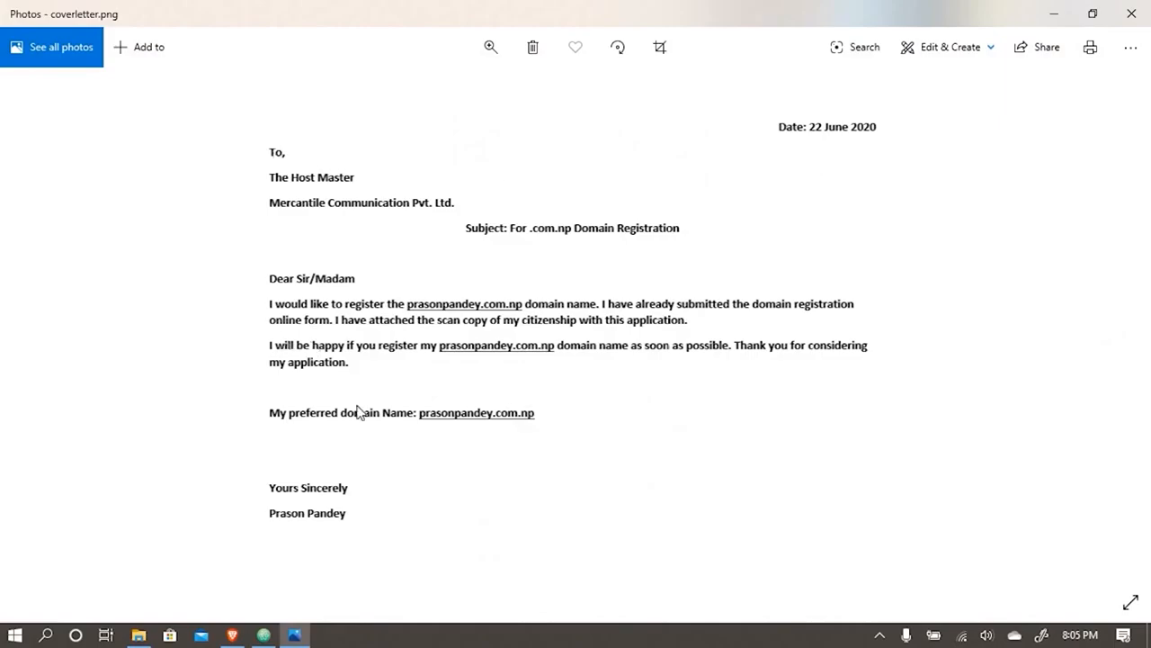
{"action": "left_click", "coordinate": [233, 635]}
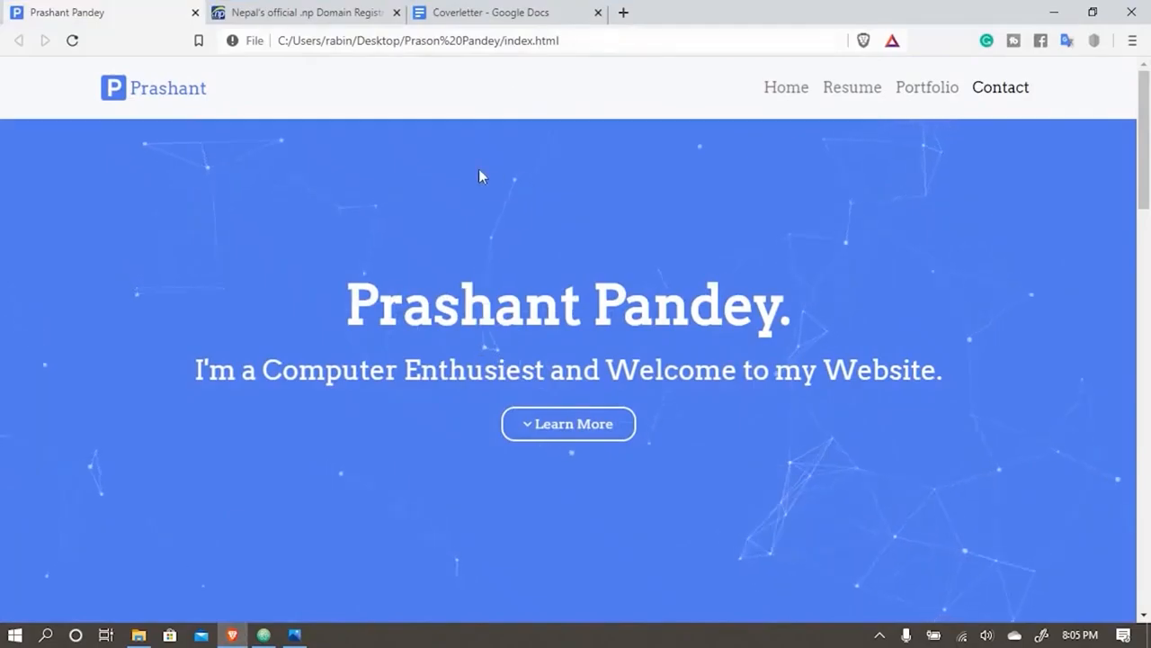
- Download the Coverletter Google Doc as a Microsoft Word (.docx) file
{"action": "scroll", "coordinate": [348, 330], "scroll_direction": "down", "scroll_amount": 3}
{"action": "scroll", "coordinate": [348, 330], "scroll_direction": "up", "scroll_amount": 4}
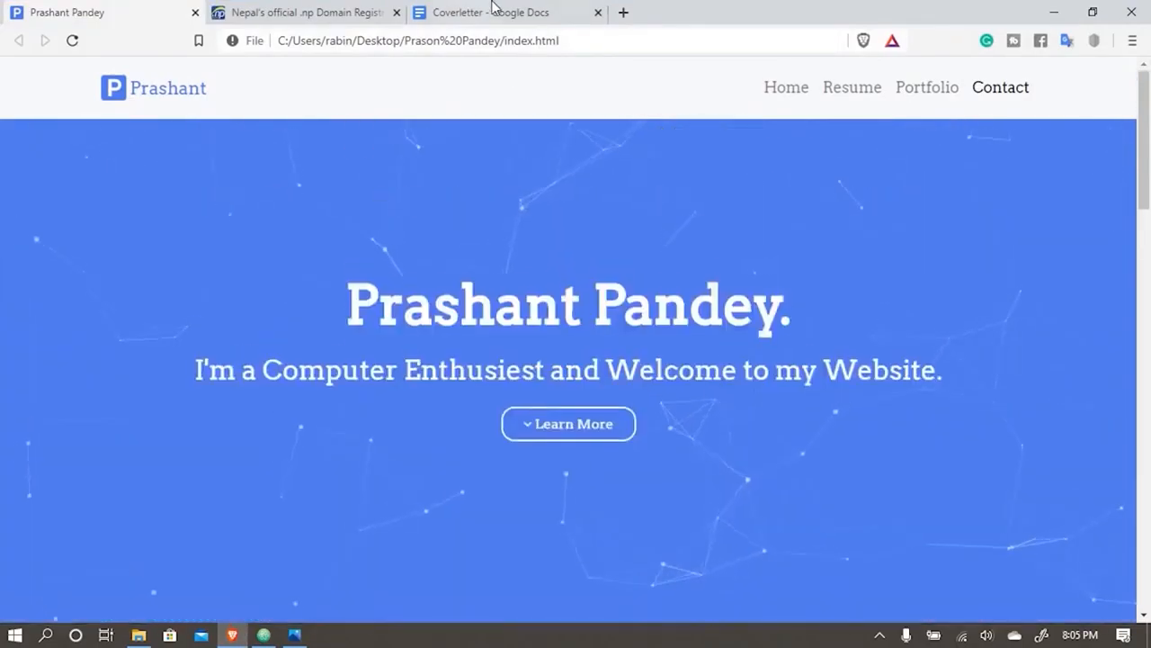
{"action": "left_click", "coordinate": [462, 12]}
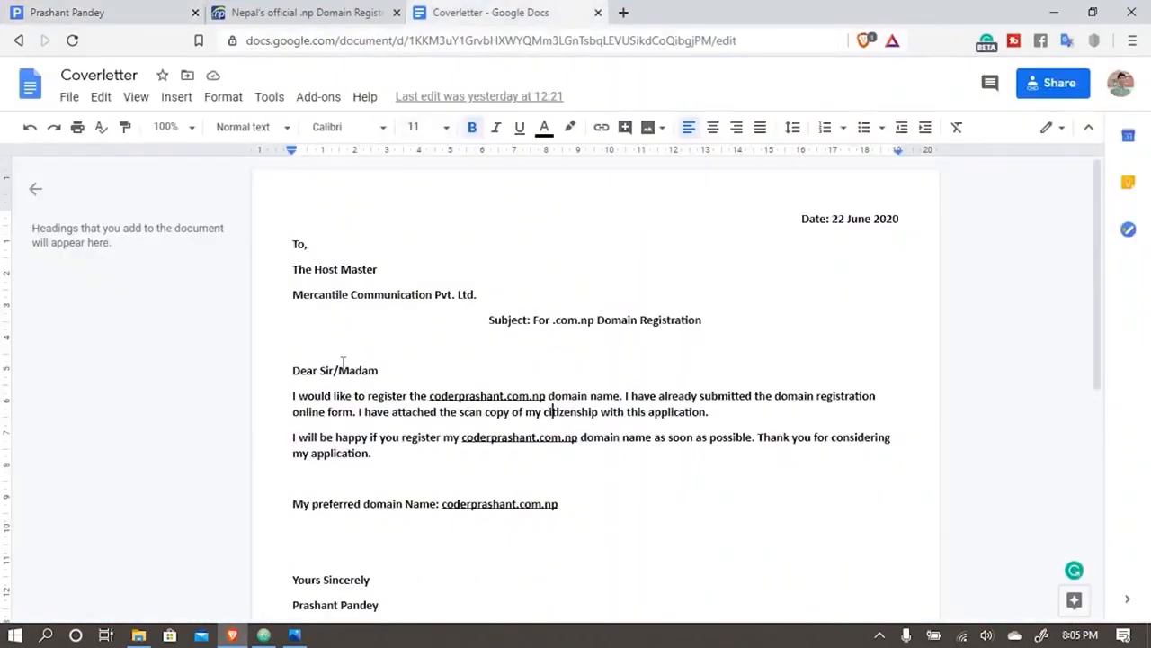
{"action": "scroll", "coordinate": [388, 342], "scroll_direction": "down", "scroll_amount": 1}
{"action": "scroll", "coordinate": [151, 261], "scroll_direction": "up", "scroll_amount": 1}
{"action": "left_click", "coordinate": [64, 101]}
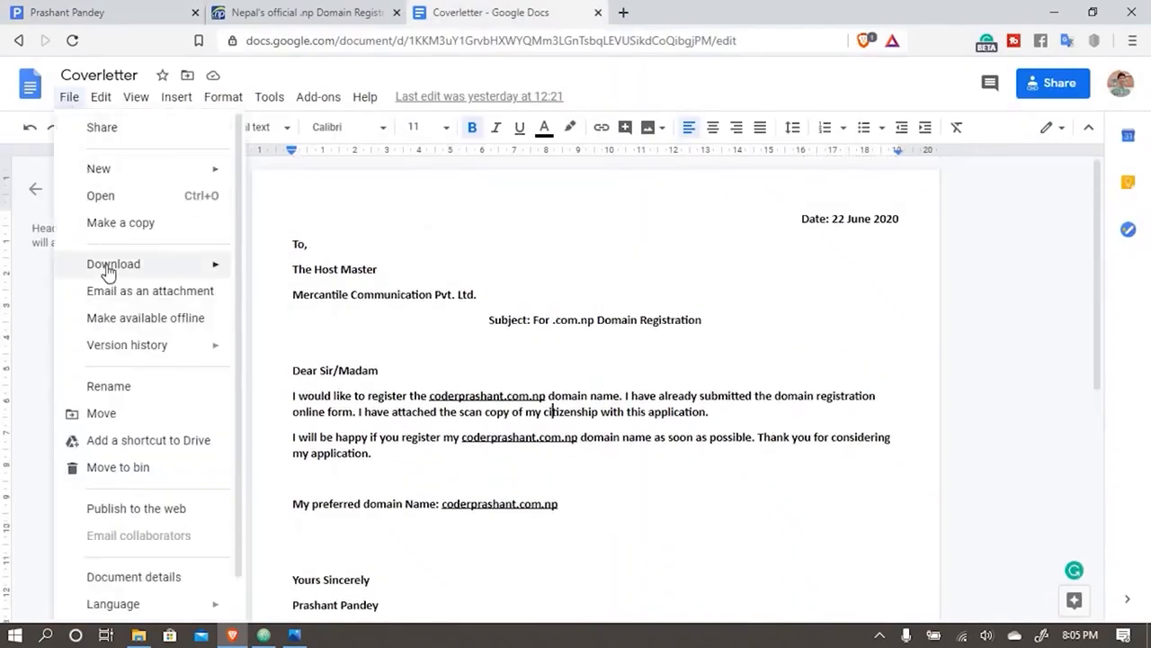
{"action": "mouse_move", "coordinate": [72, 270]}
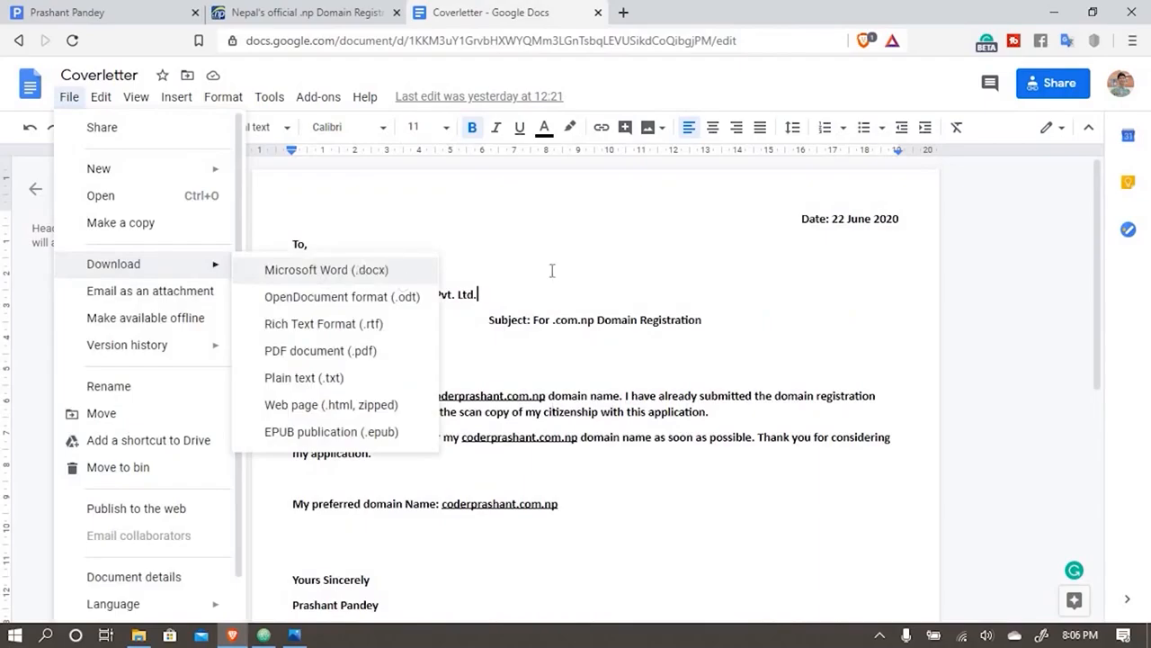
{"action": "left_click", "coordinate": [387, 270]}
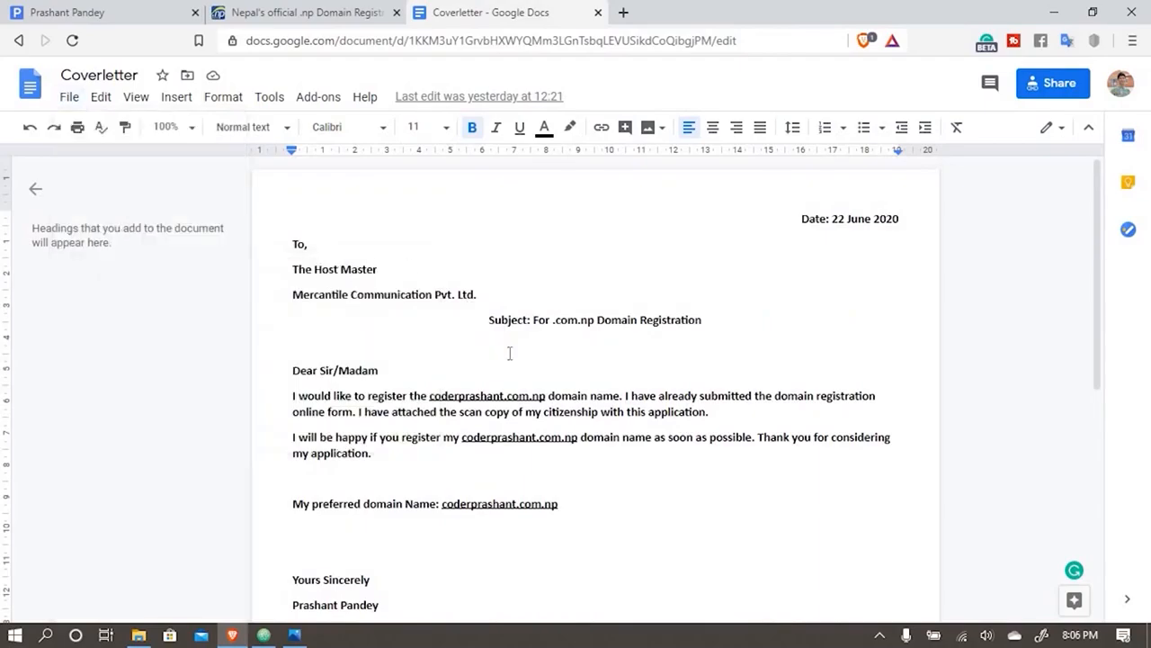
- Review the coderprashant domain mentions in the letter, then go back to the cover letter image
{"action": "scroll", "coordinate": [509, 354], "scroll_direction": "down", "scroll_amount": 1}
{"action": "scroll", "coordinate": [810, 234], "scroll_direction": "up", "scroll_amount": 1}
{"action": "key", "text": "Right"}
{"action": "key", "text": "Left"}
{"action": "scroll", "coordinate": [388, 343], "scroll_direction": "down", "scroll_amount": 2}
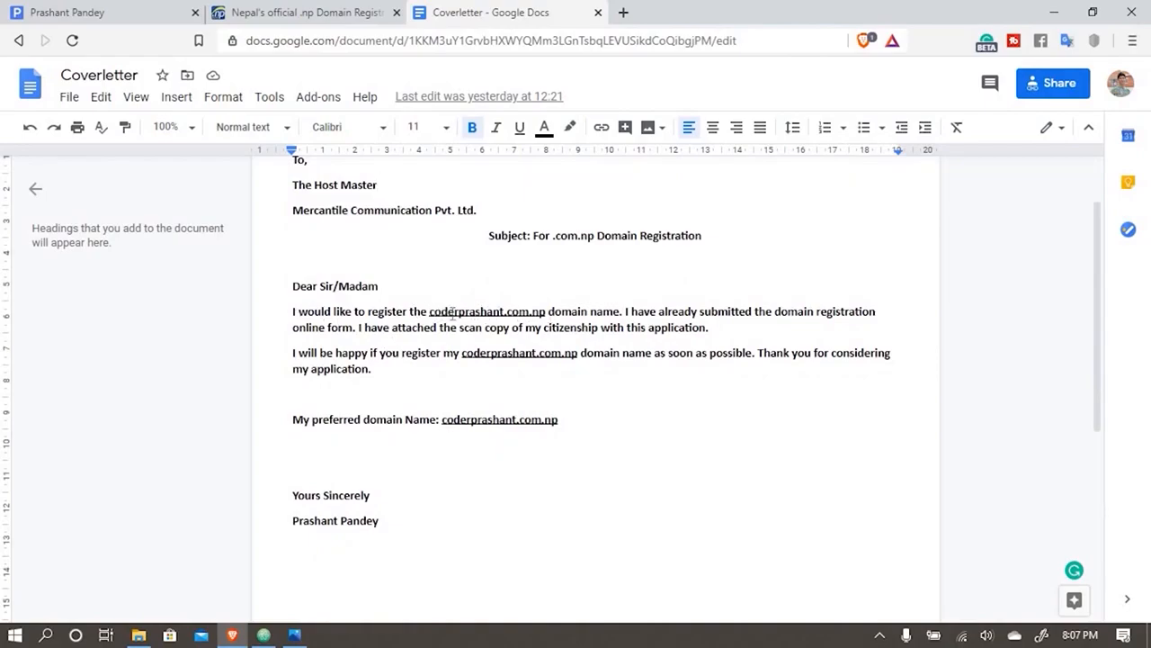
{"action": "double_click", "coordinate": [453, 311]}
{"action": "double_click", "coordinate": [494, 352]}
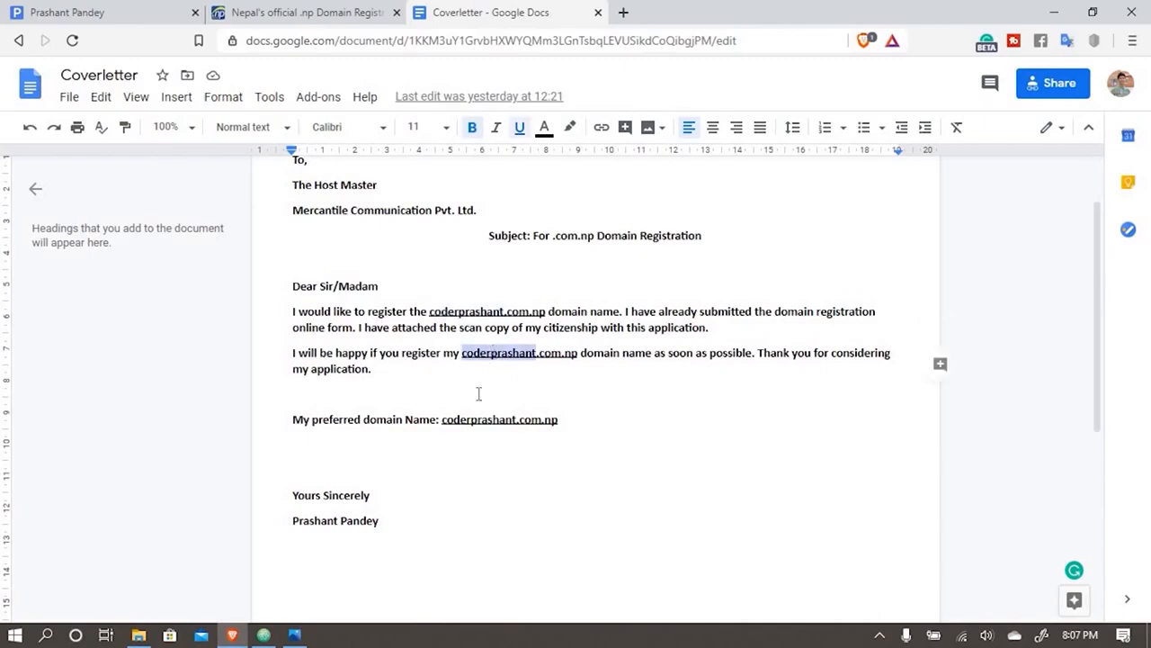
{"action": "double_click", "coordinate": [472, 420]}
{"action": "scroll", "coordinate": [441, 430], "scroll_direction": "down", "scroll_amount": 4}
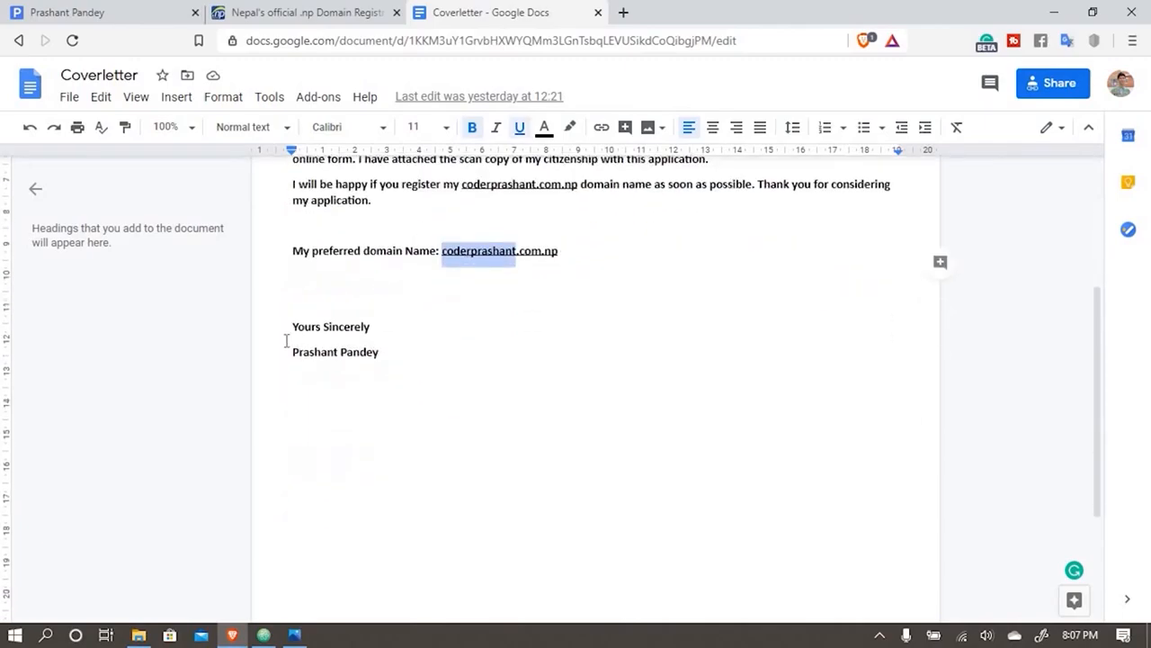
{"action": "left_click", "coordinate": [398, 348]}
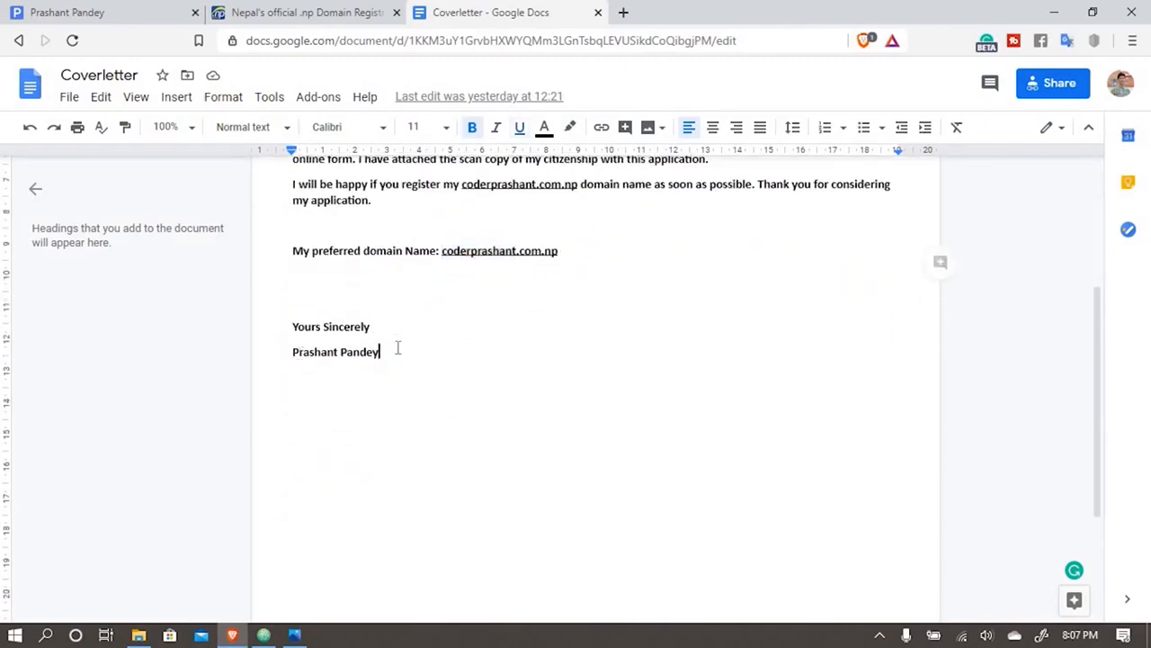
{"action": "scroll", "coordinate": [397, 347], "scroll_direction": "up", "scroll_amount": 6}
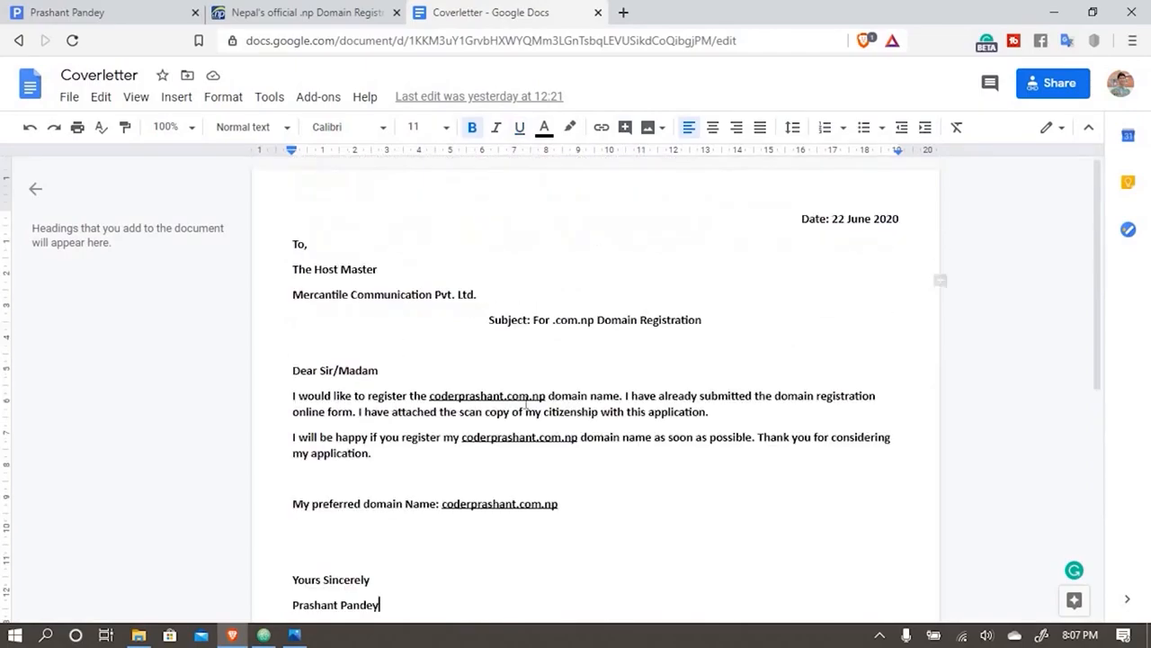
{"action": "left_click", "coordinate": [297, 635]}
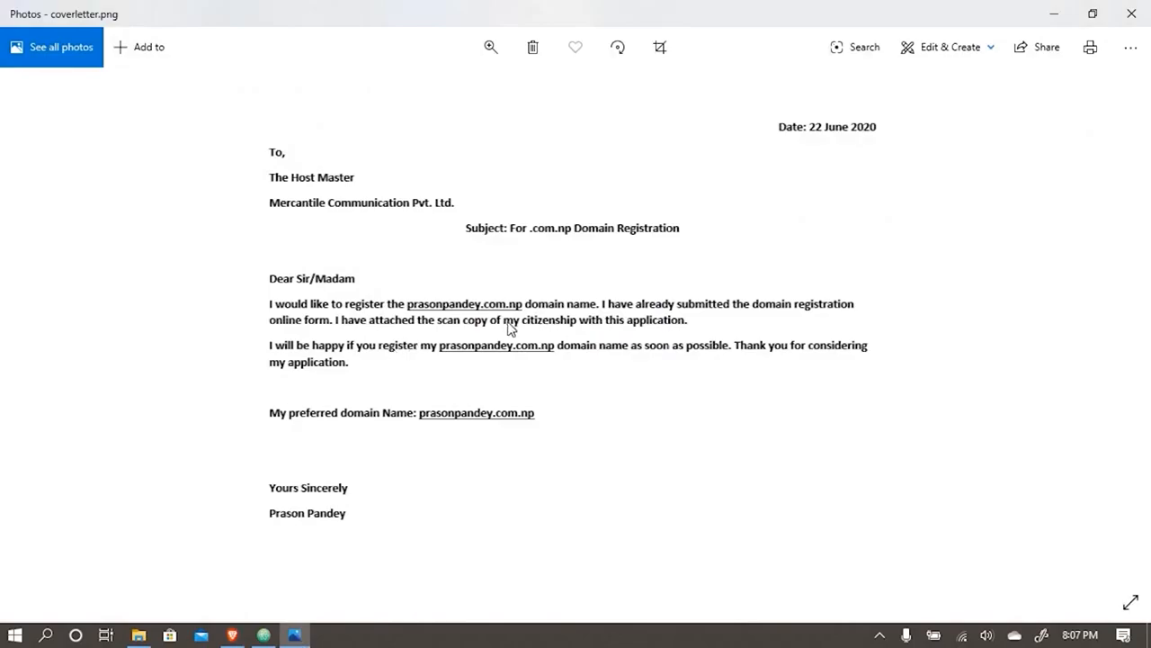
- Look at citizenship.jpg, then return to the .np Domain Registration tab in Brave
{"action": "left_click", "coordinate": [42, 329]}
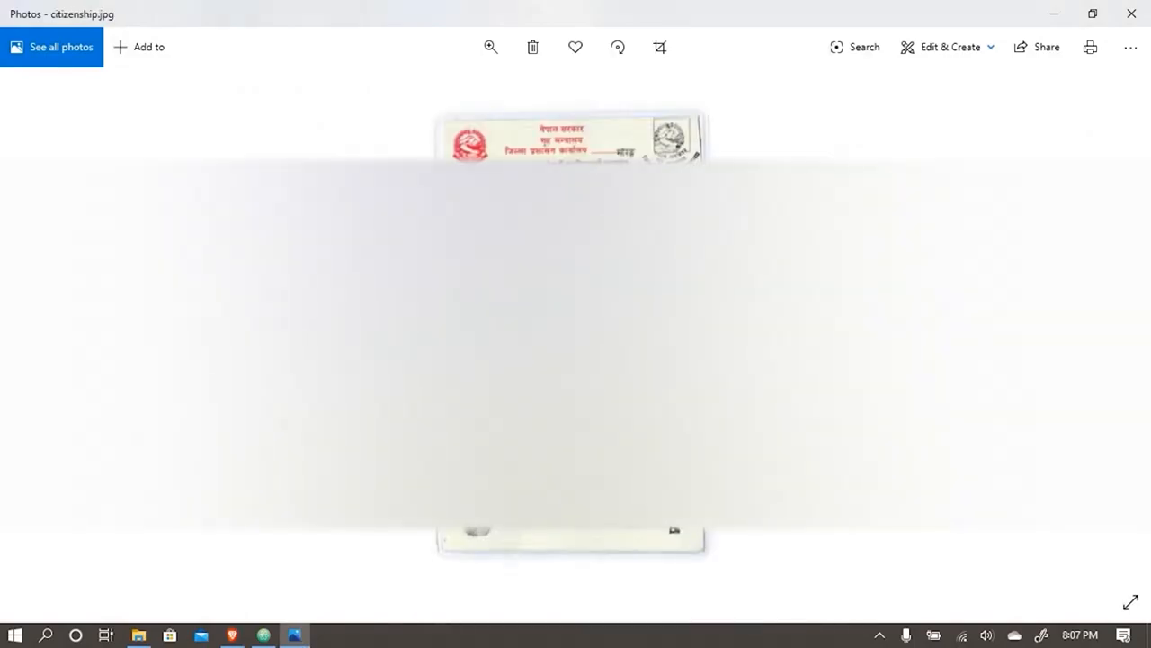
{"action": "left_click", "coordinate": [233, 635]}
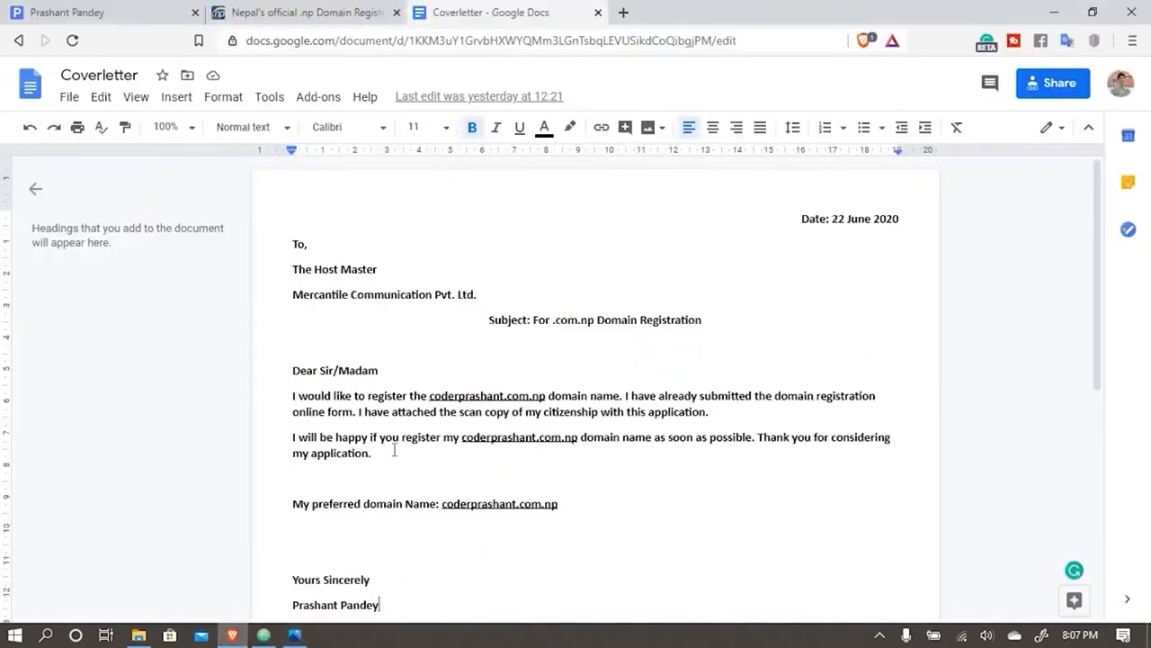
{"action": "left_click", "coordinate": [289, 12]}
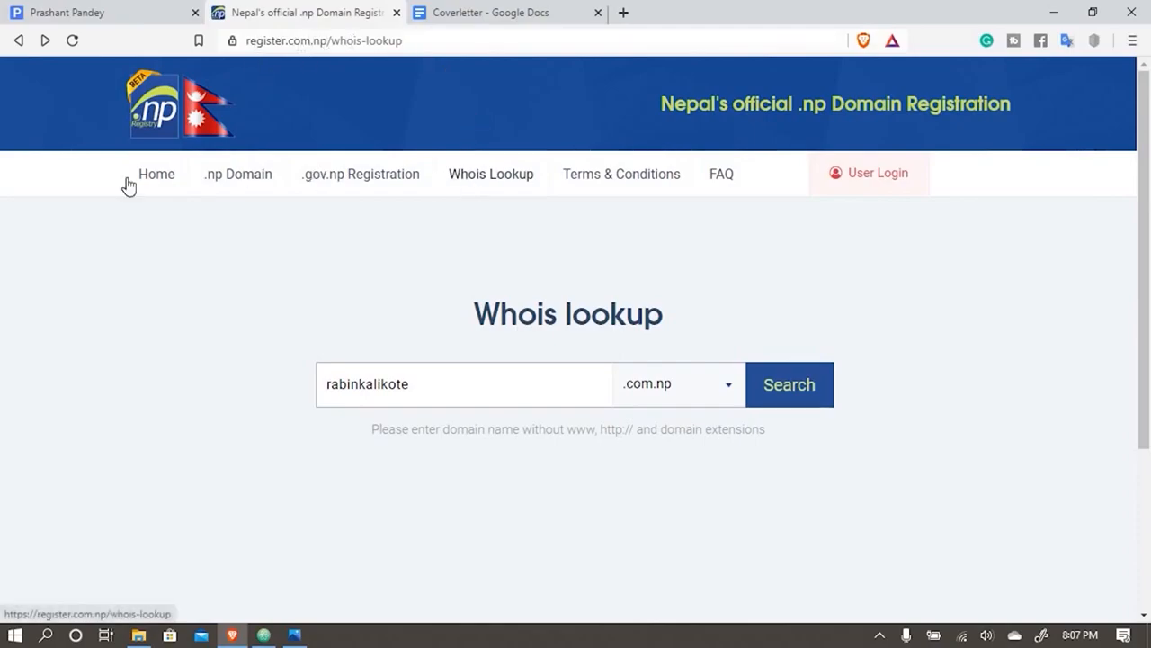
- Search prasonpandey.com.np from the home page, confirm it's available, and choose Register now
{"action": "left_click", "coordinate": [159, 185]}
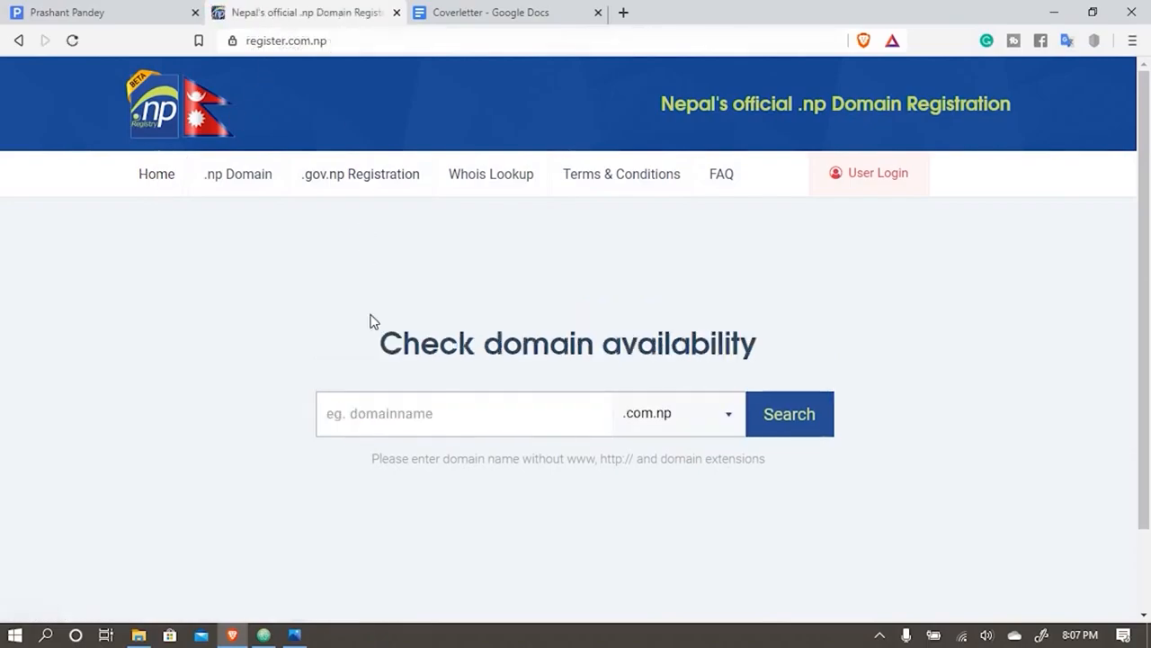
{"action": "left_click", "coordinate": [394, 416]}
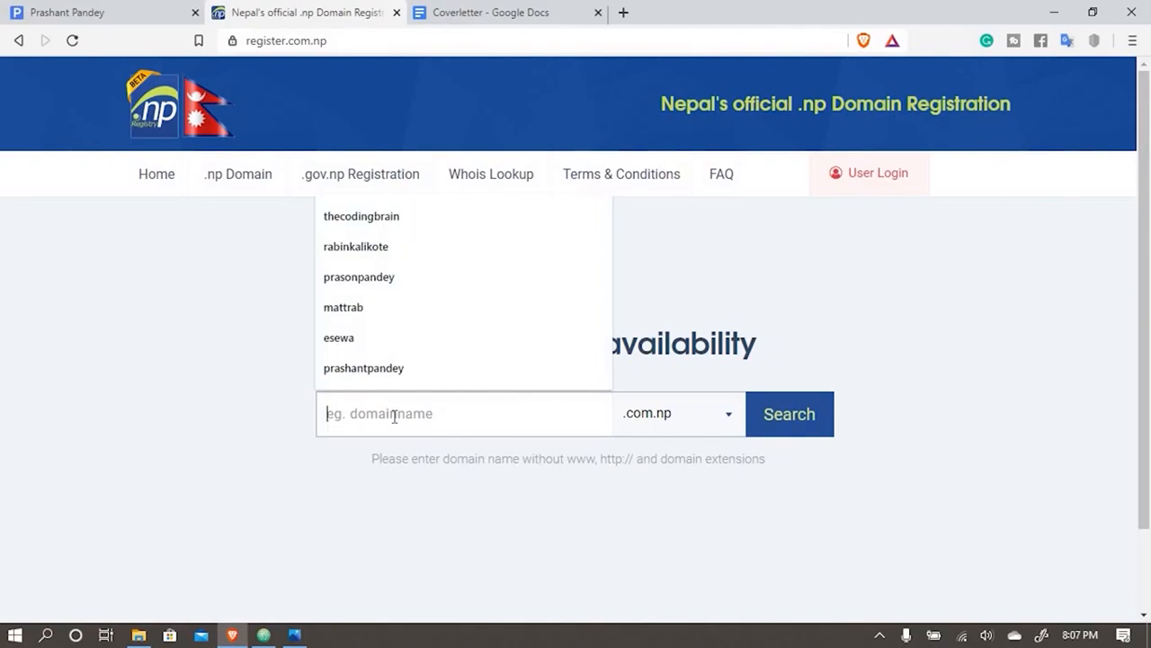
{"action": "left_click", "coordinate": [398, 277]}
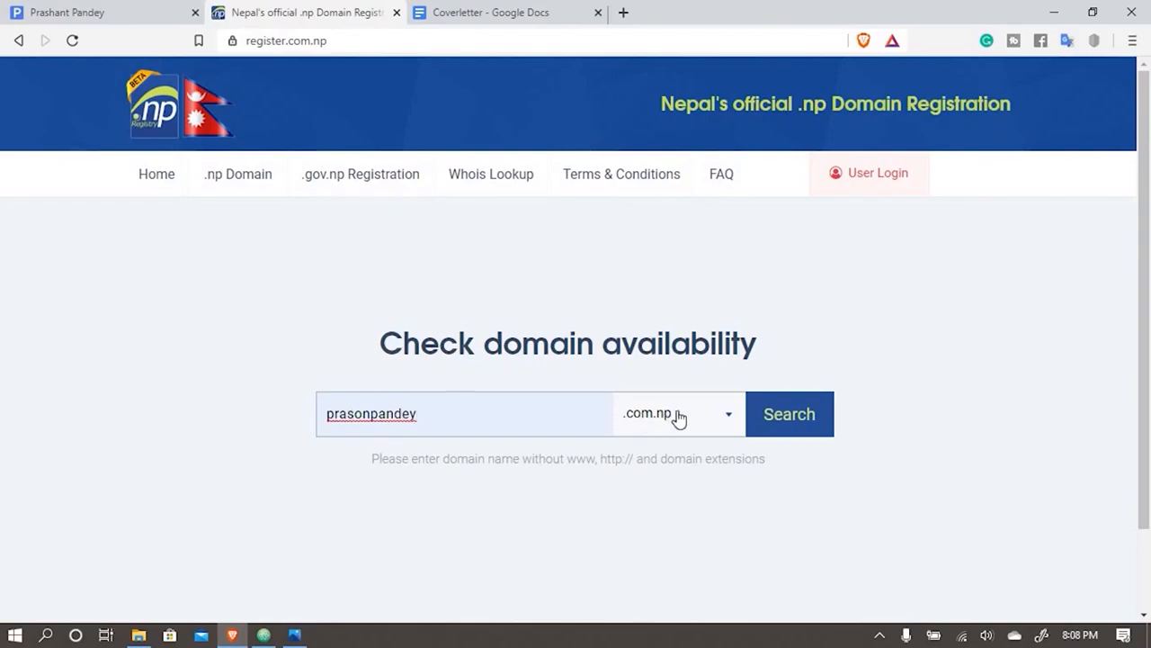
{"action": "left_click", "coordinate": [764, 416]}
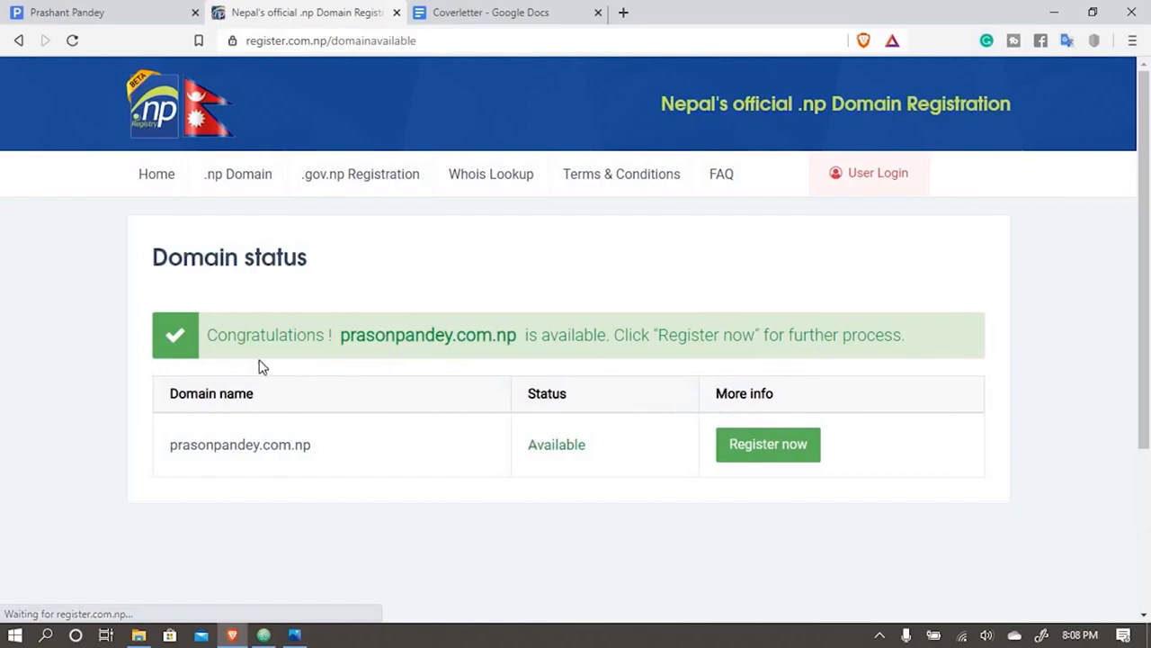
{"action": "left_click", "coordinate": [741, 444]}
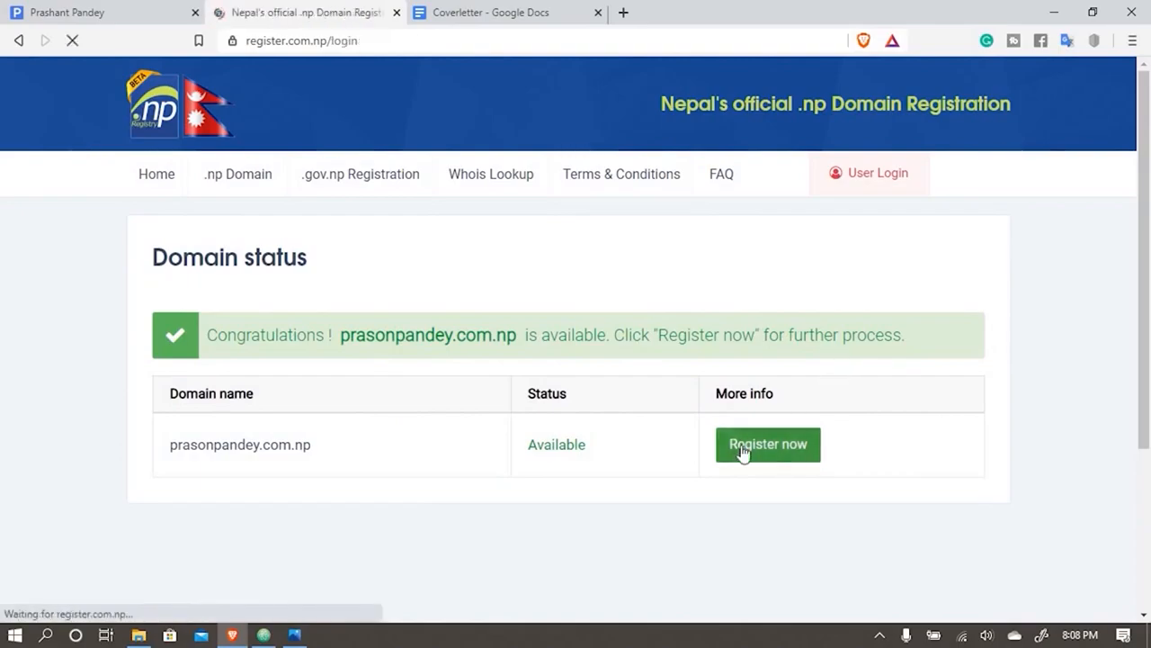
{"action": "scroll", "coordinate": [742, 441], "scroll_direction": "down", "scroll_amount": 1}
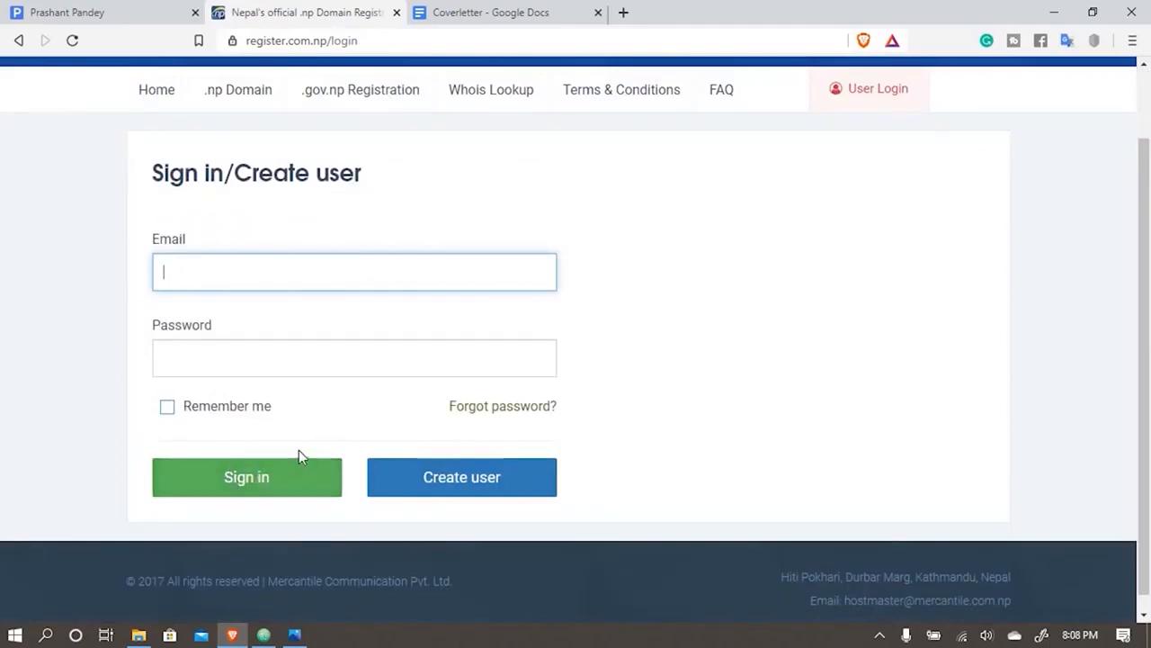
- Open the Create user form and enter the account holder's full name and e-mail
{"action": "left_click", "coordinate": [416, 488]}
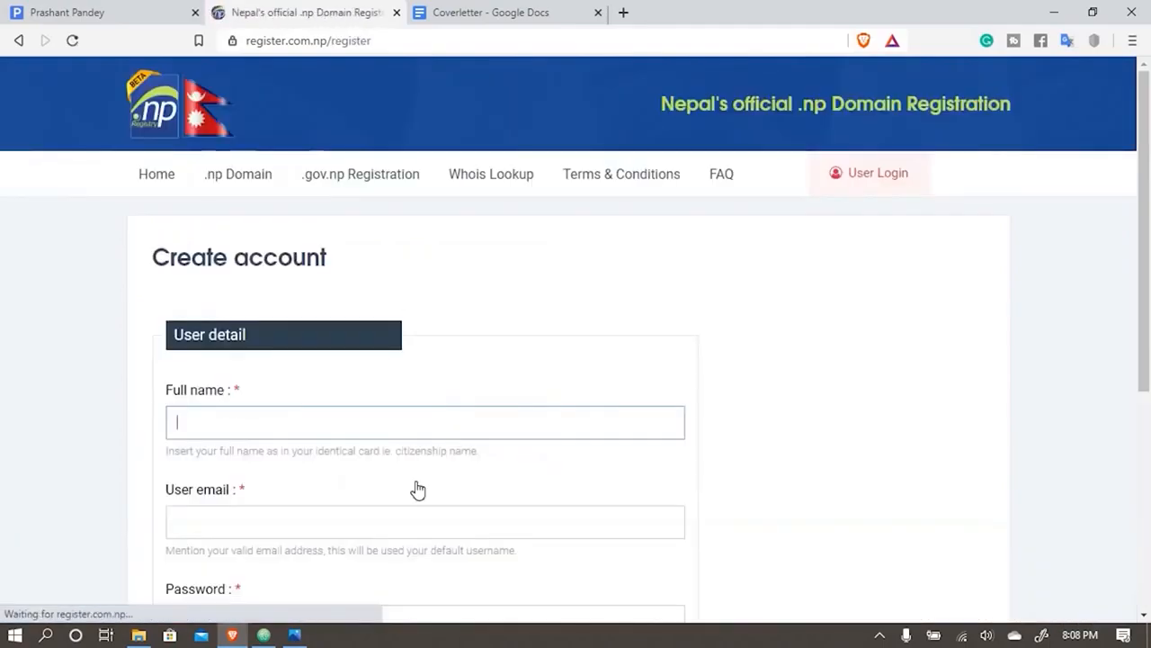
{"action": "scroll", "coordinate": [444, 436], "scroll_direction": "down", "scroll_amount": 1}
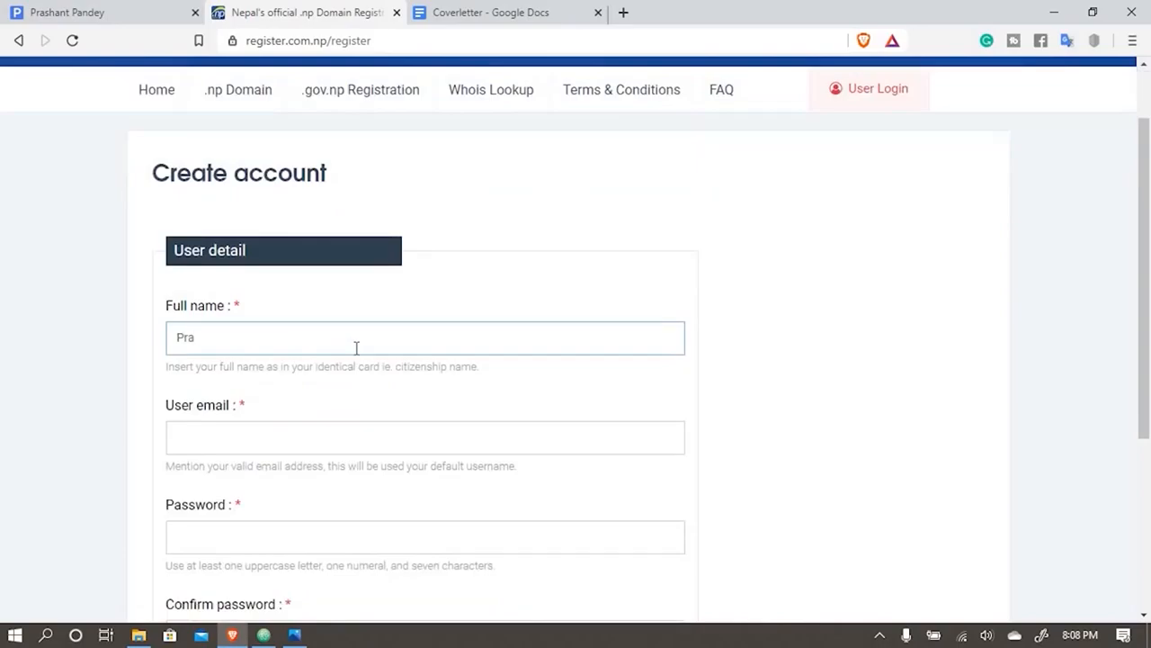
{"action": "left_click", "coordinate": [356, 348]}
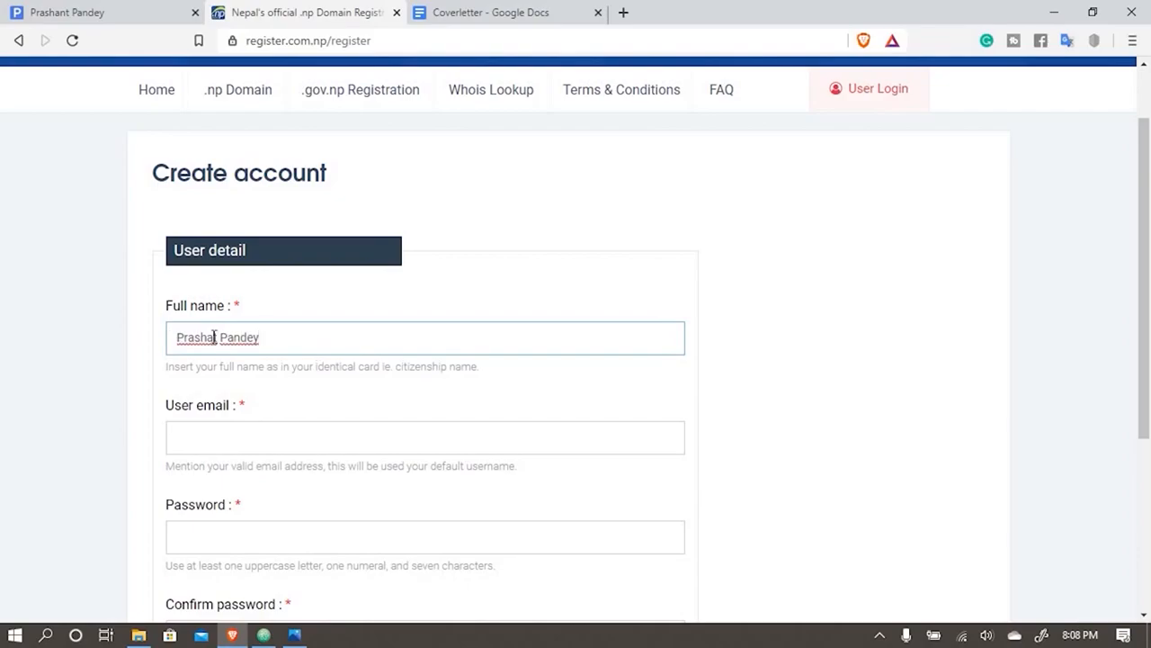
{"action": "left_click", "coordinate": [237, 437]}
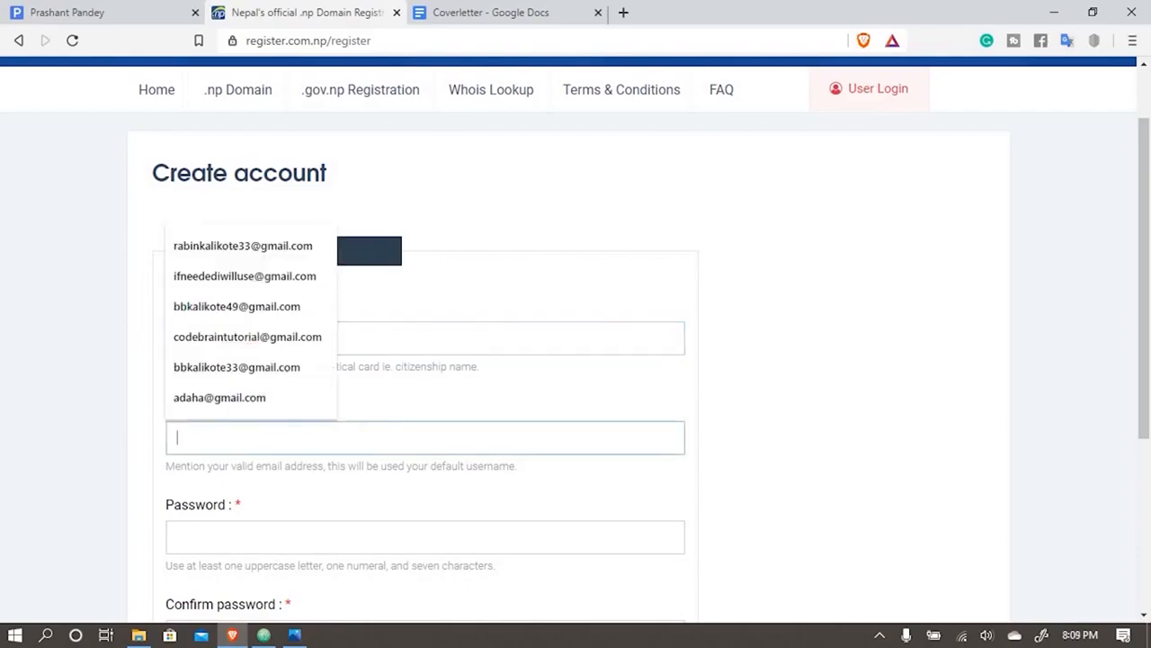
{"action": "type", "text": "crysp"}
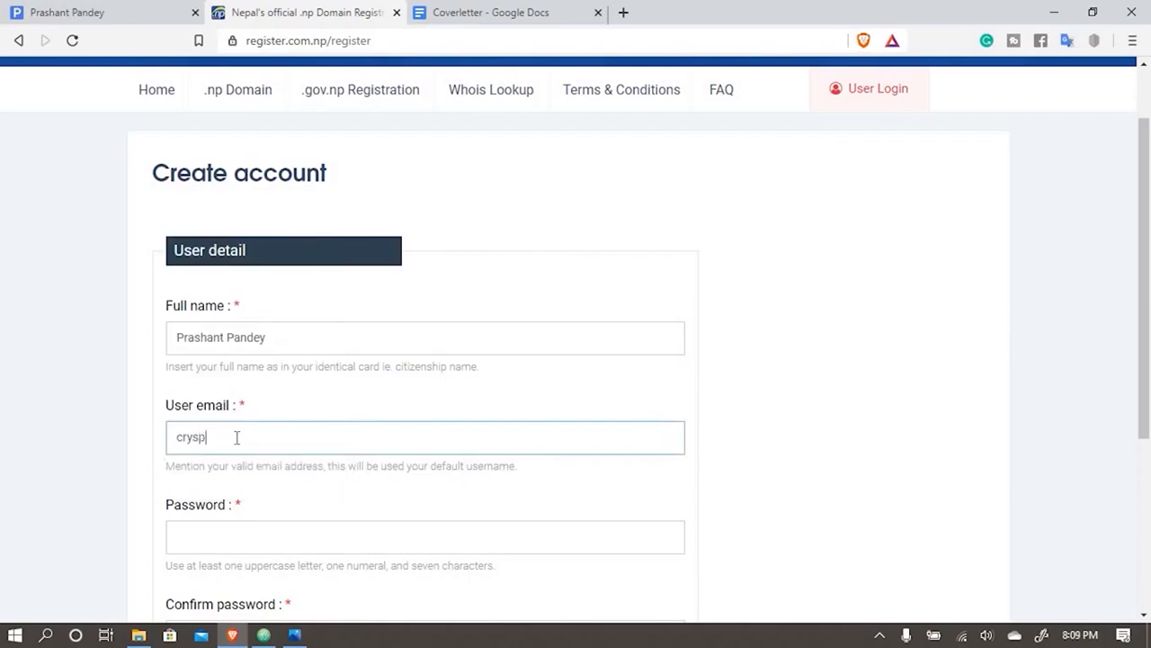
{"action": "type", "text": "wasping"}
- Enter and confirm the account password, then submit the registration
{"action": "scroll", "coordinate": [303, 452], "scroll_direction": "down", "scroll_amount": 1}
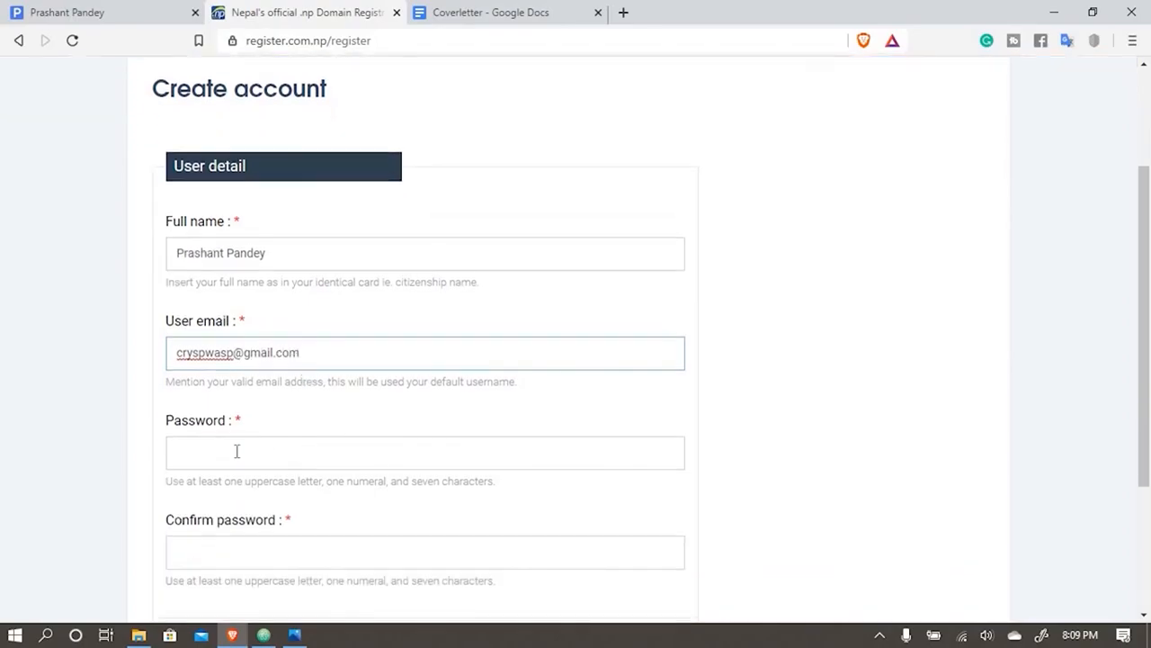
{"action": "left_click", "coordinate": [236, 451]}
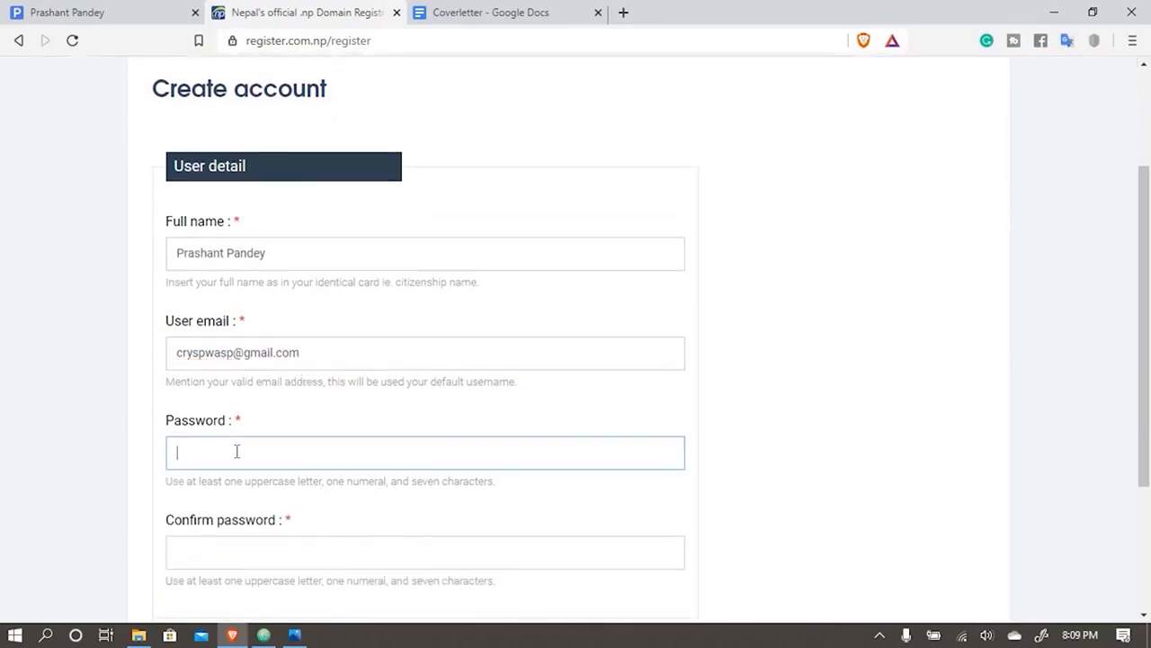
{"action": "type", "text": "•••"}
{"action": "scroll", "coordinate": [237, 451], "scroll_direction": "down", "scroll_amount": 1}
{"action": "type", "text": "•••••"}
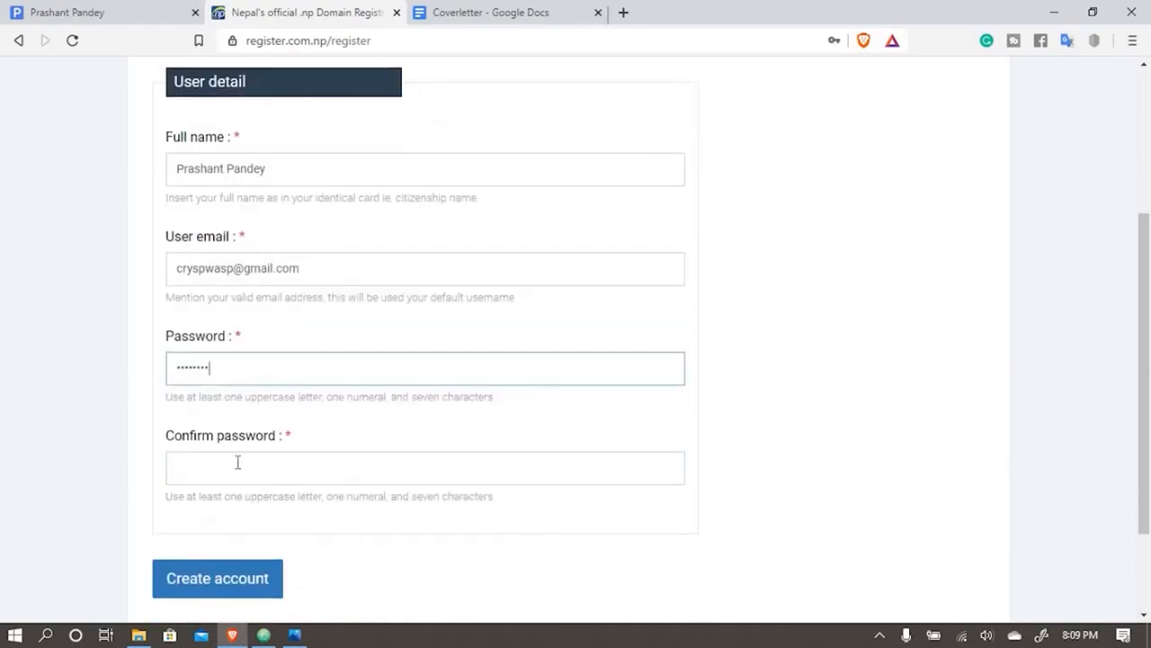
{"action": "left_click", "coordinate": [237, 462]}
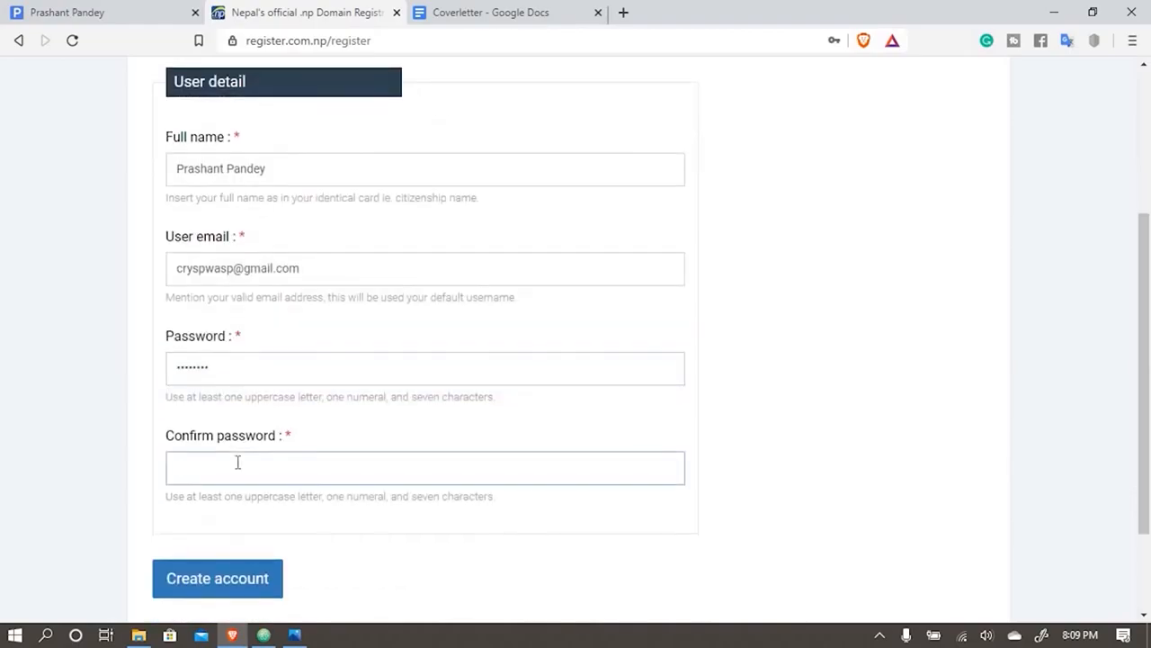
{"action": "type", "text": "••••••••"}
{"action": "left_click", "coordinate": [214, 580]}
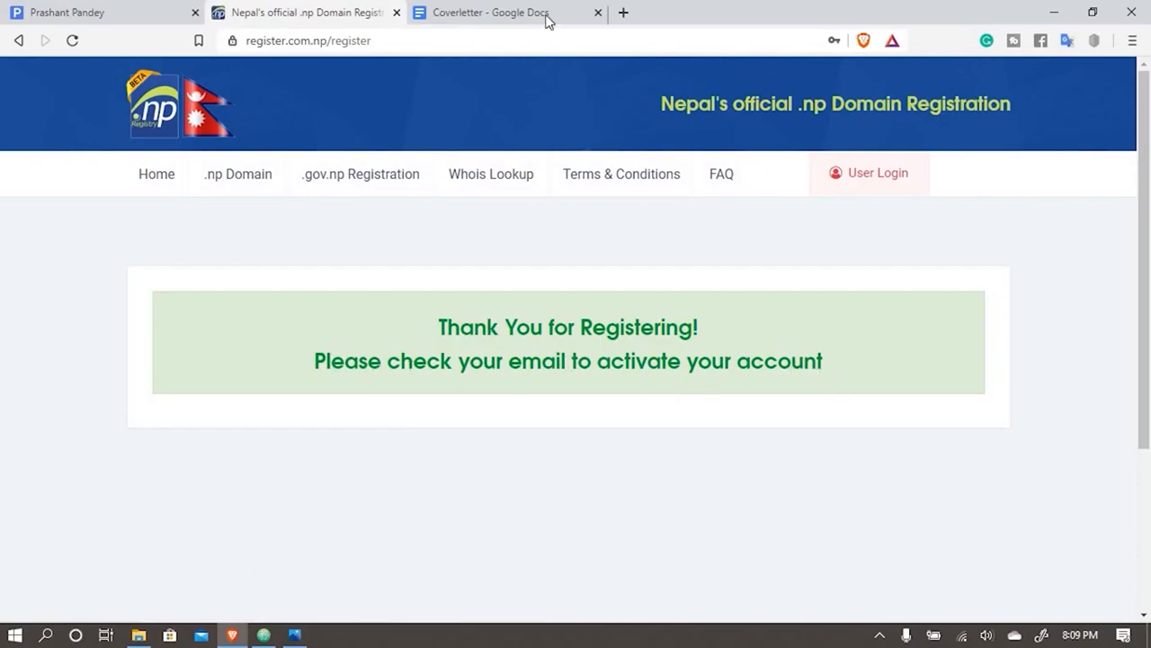
- In a new Gmail tab, open the .np Domain Registration Email Verification message and click Verify
{"action": "left_click", "coordinate": [623, 12]}
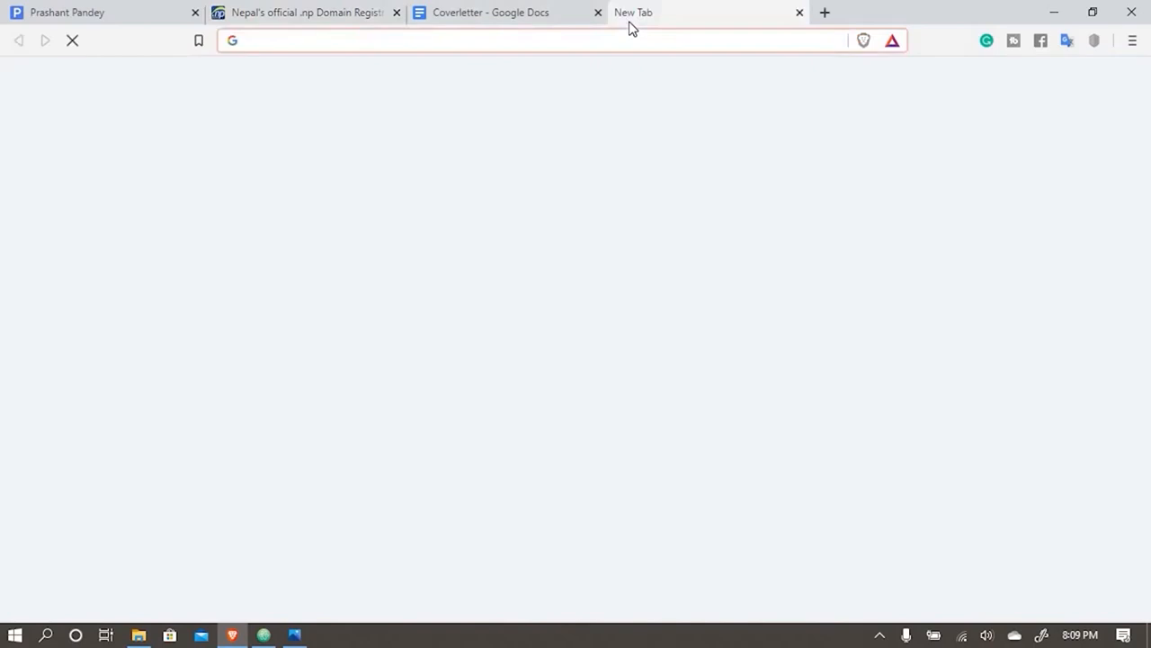
{"action": "type", "text": "gm"}
{"action": "left_click", "coordinate": [481, 60]}
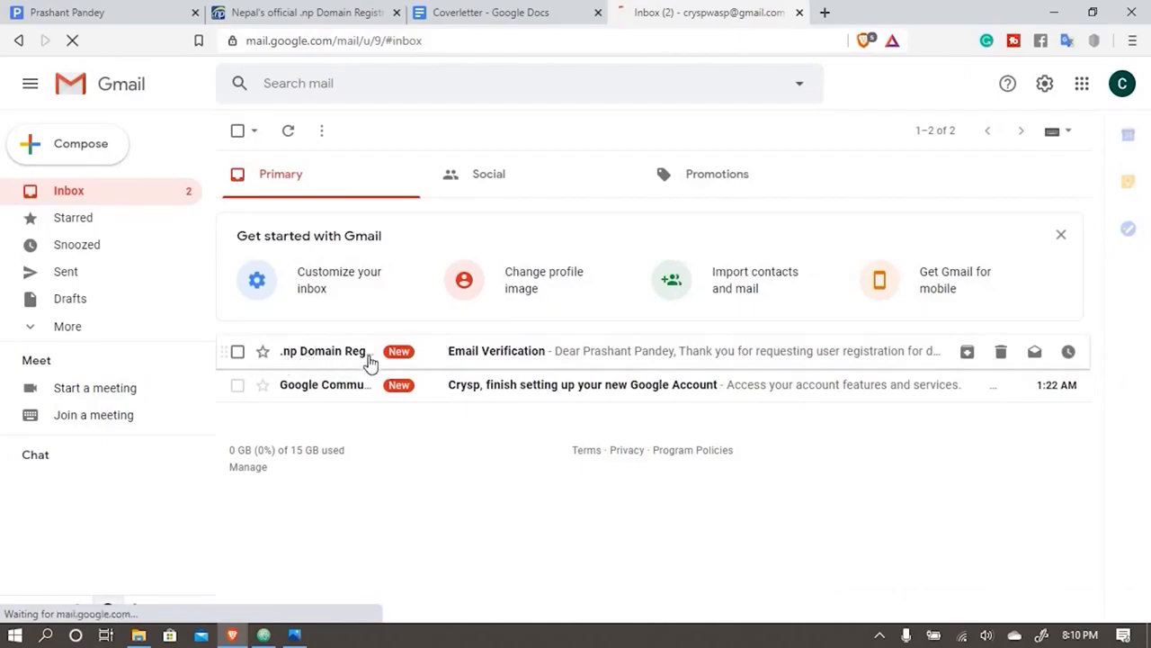
{"action": "left_click", "coordinate": [369, 358]}
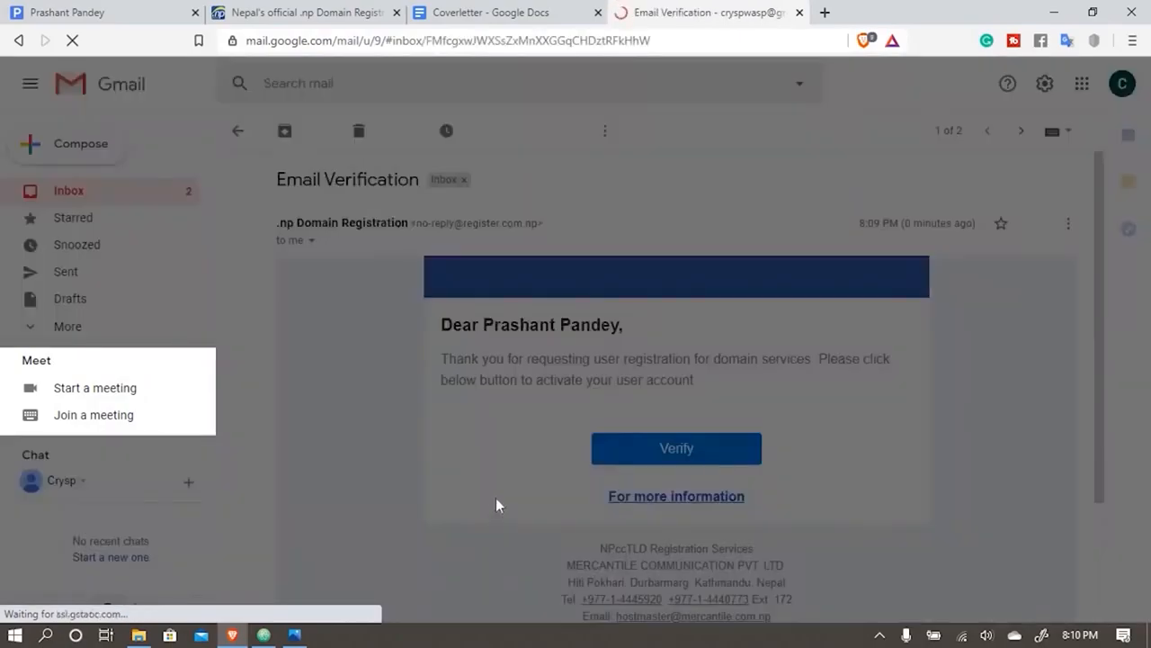
{"action": "left_click", "coordinate": [444, 477]}
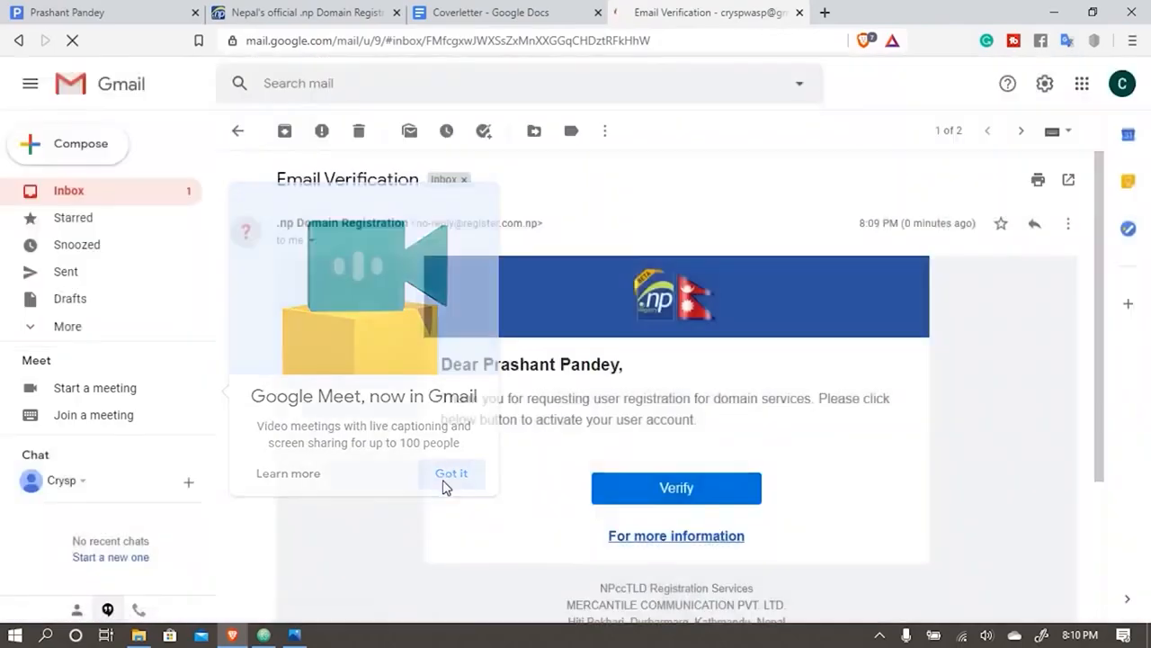
{"action": "left_click", "coordinate": [698, 492]}
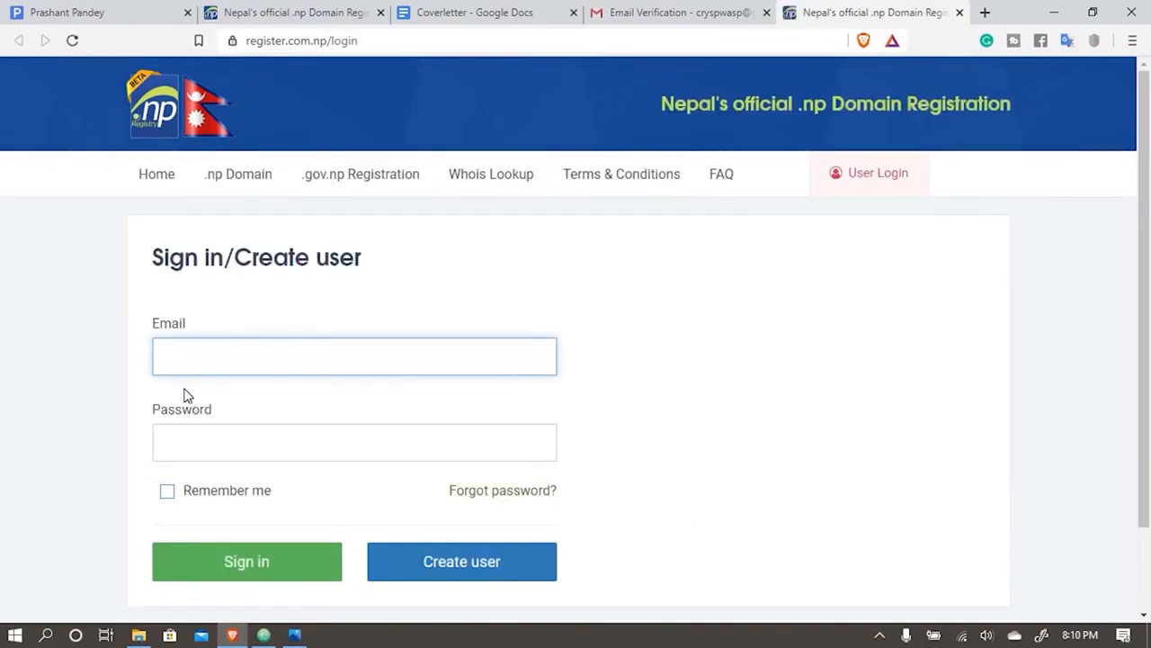
- Sign in on register.com.np with the saved account e-mail and password, with Remember me on
{"action": "left_click", "coordinate": [228, 339]}
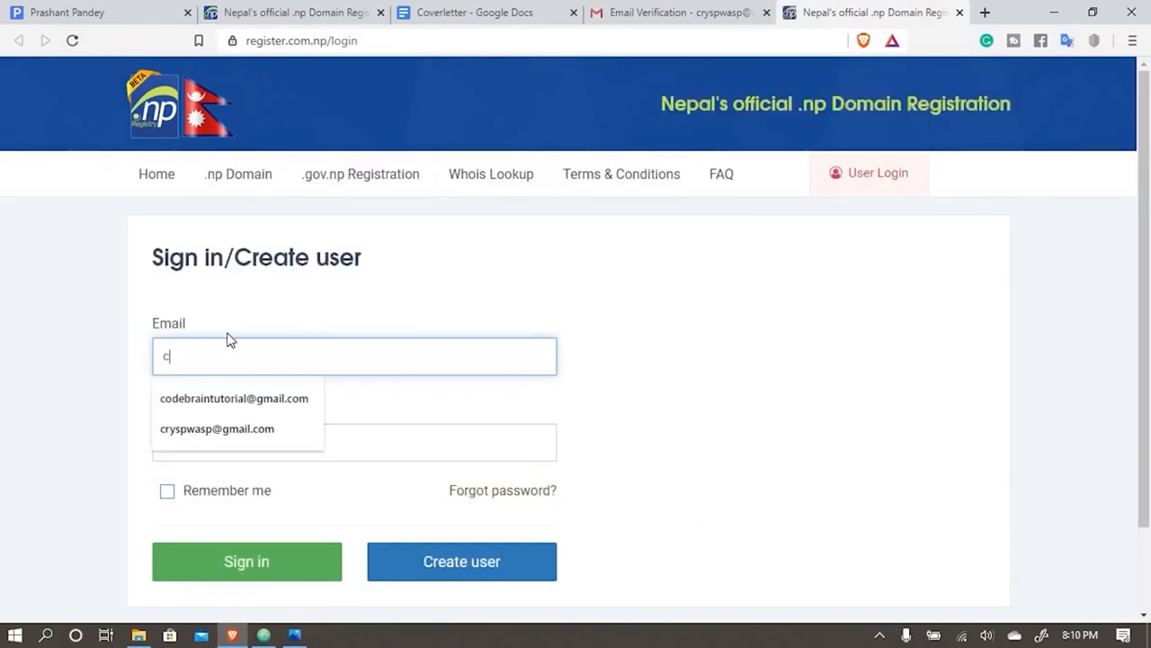
{"action": "left_click", "coordinate": [235, 429]}
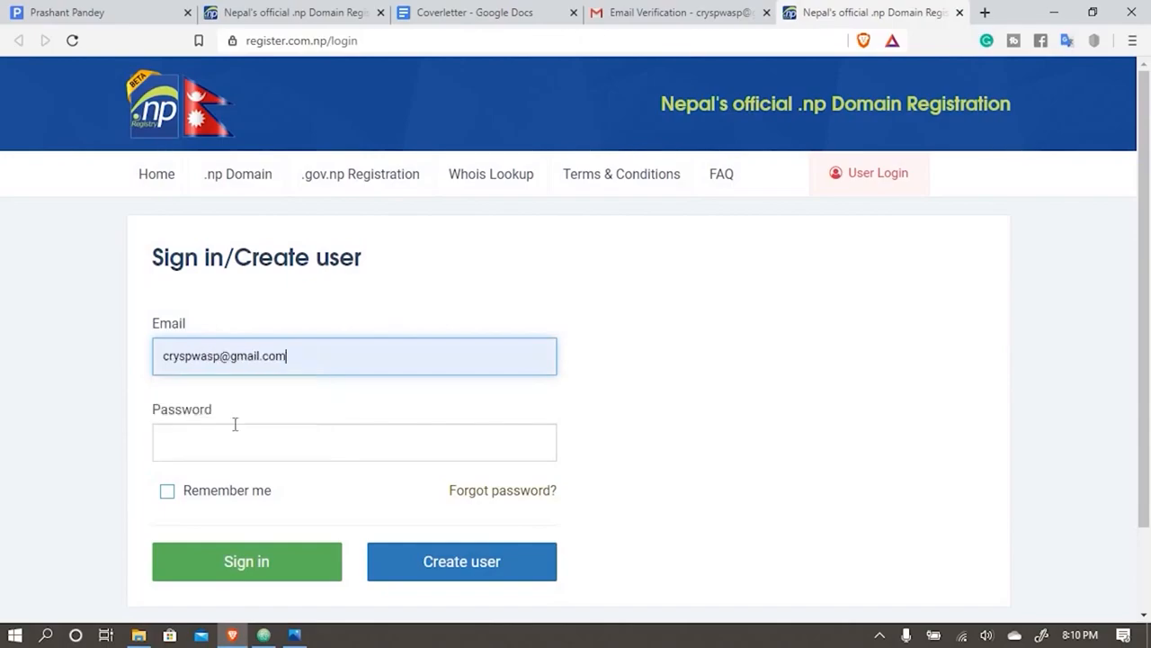
{"action": "left_click", "coordinate": [240, 442]}
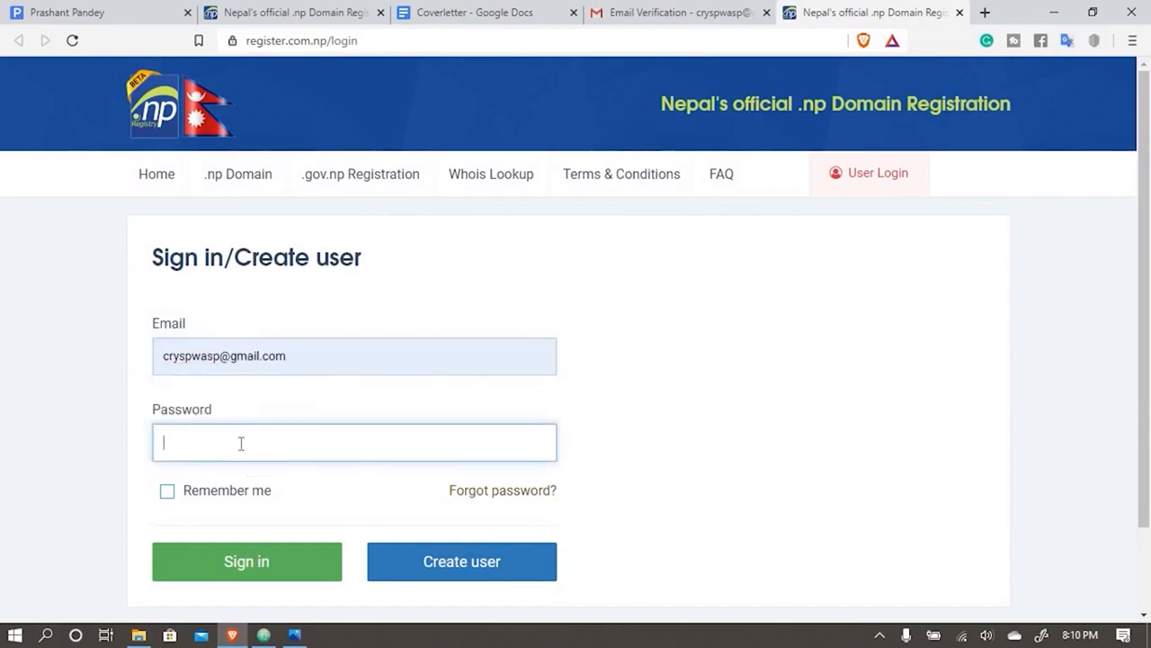
{"action": "type", "text": "••••••••"}
{"action": "left_click", "coordinate": [226, 490]}
{"action": "left_click", "coordinate": [243, 565]}
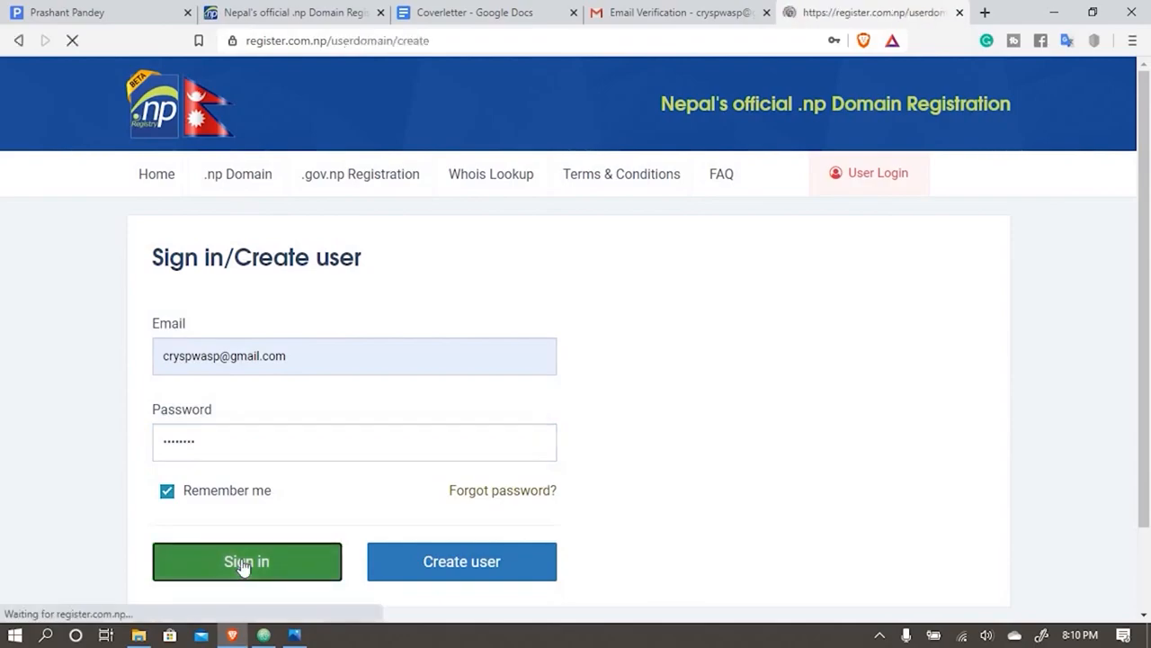
- Scroll to the name server fields and highlight the example IP address in the notice
{"action": "scroll", "coordinate": [465, 387], "scroll_direction": "down", "scroll_amount": 1}
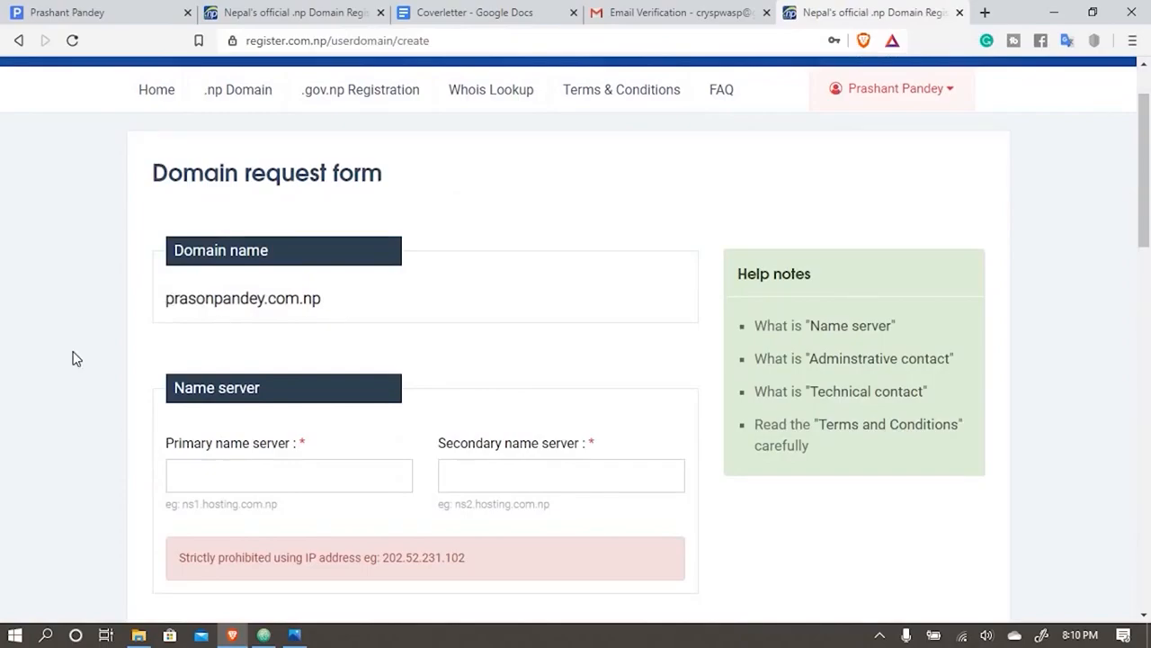
{"action": "scroll", "coordinate": [102, 361], "scroll_direction": "down", "scroll_amount": 2}
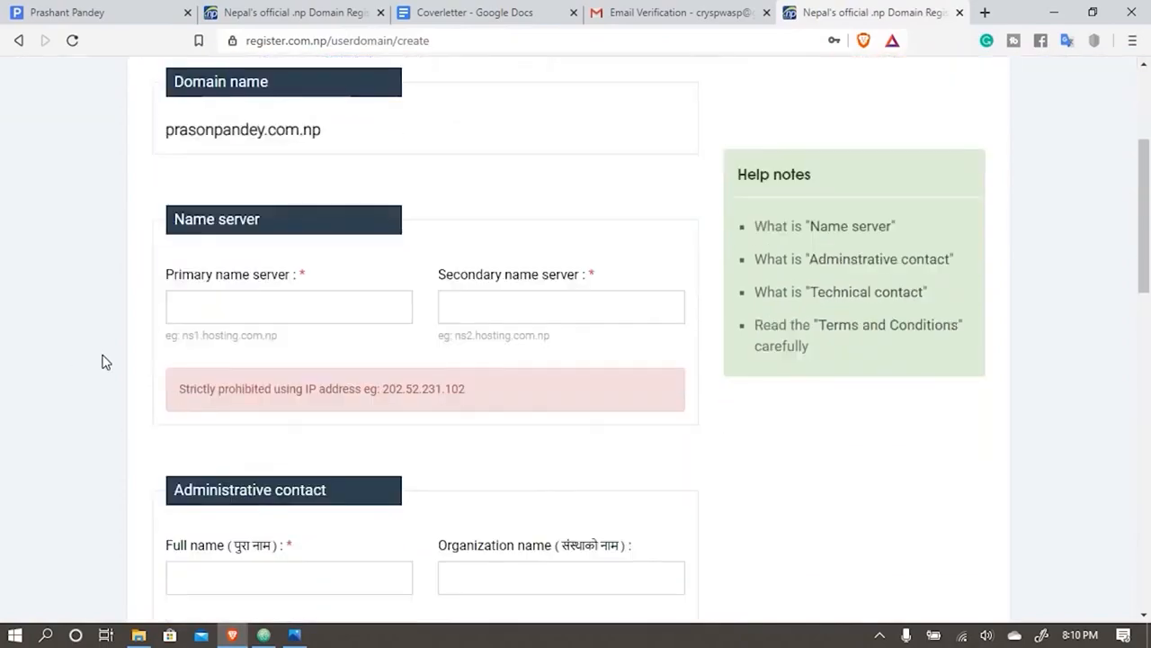
{"action": "left_click", "coordinate": [186, 313]}
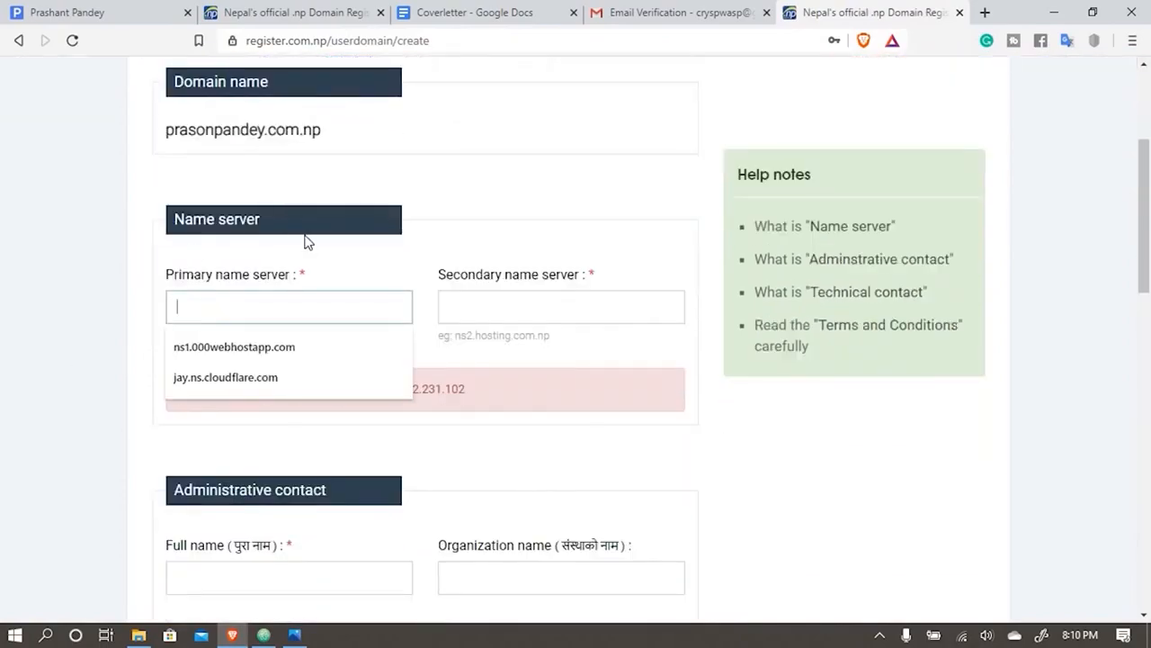
{"action": "left_click", "coordinate": [509, 311]}
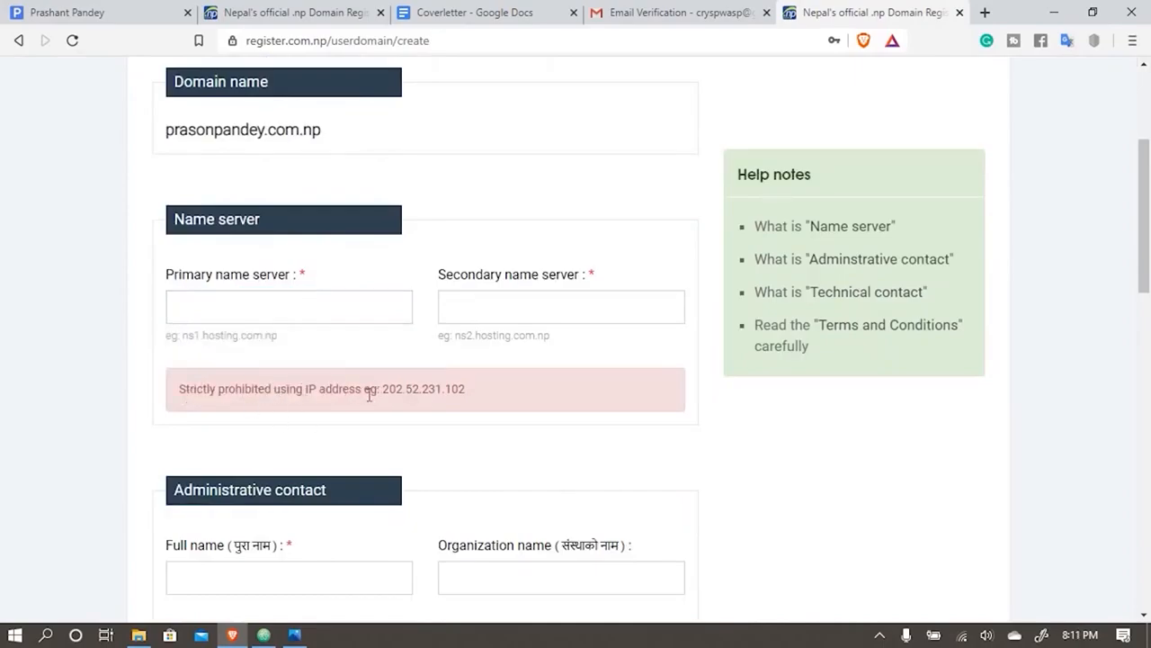
{"action": "left_click_drag", "start_coordinate": [382, 389], "coordinate": [467, 391]}
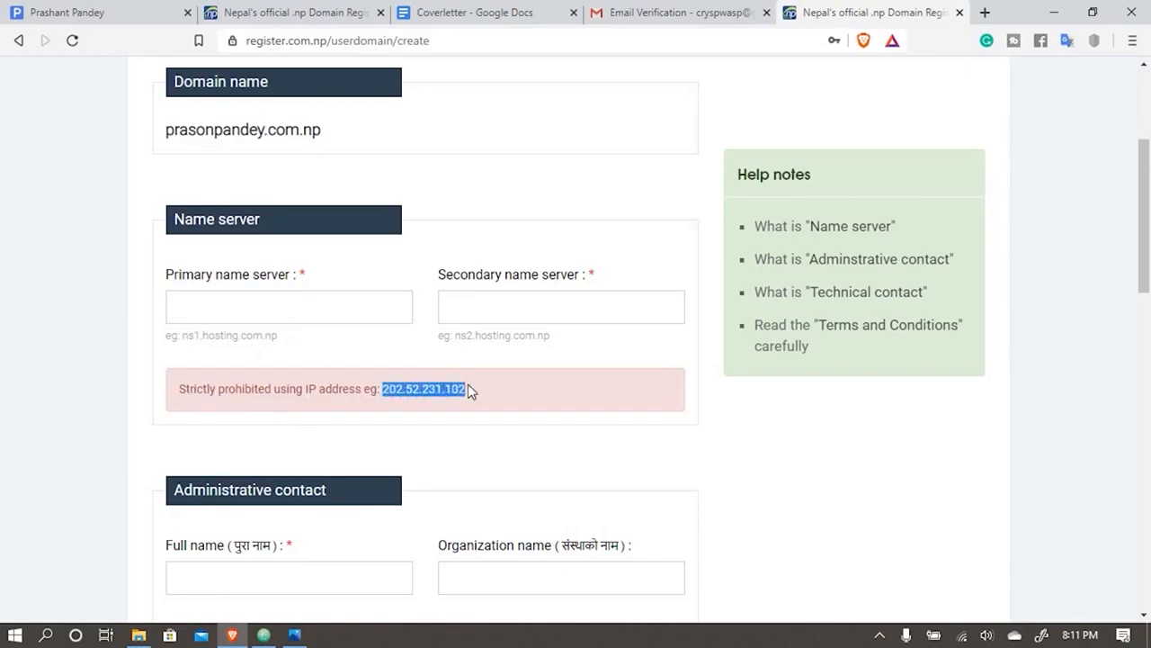
{"action": "left_click", "coordinate": [294, 298]}
{"action": "left_click", "coordinate": [371, 382]}
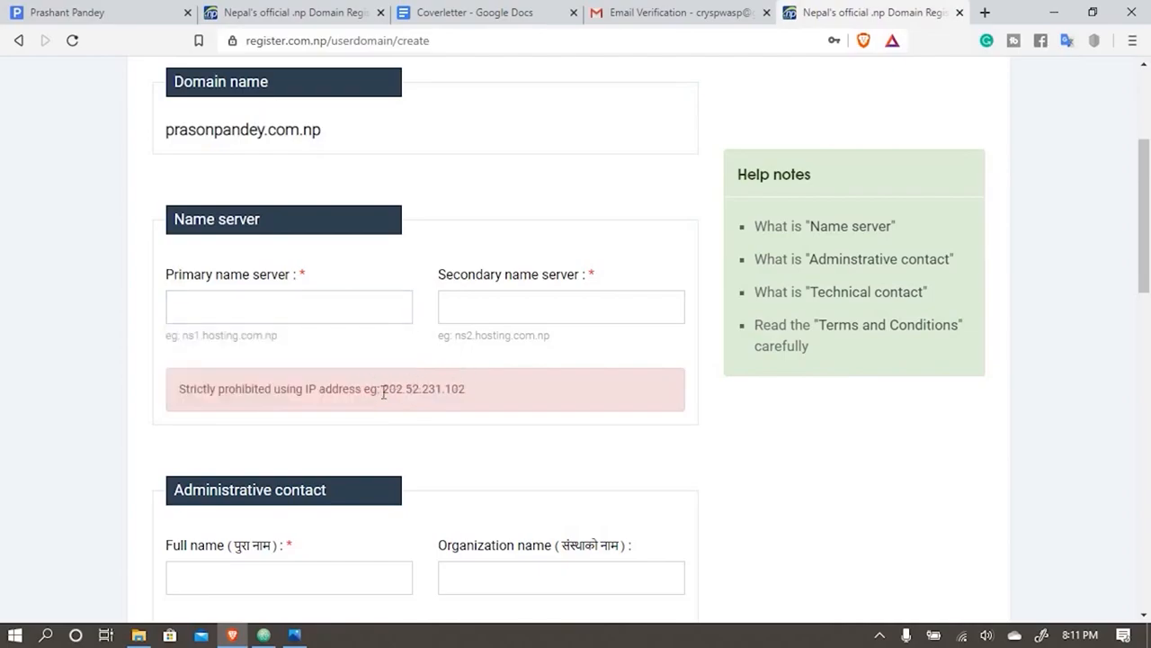
{"action": "left_click_drag", "start_coordinate": [383, 392], "coordinate": [468, 390]}
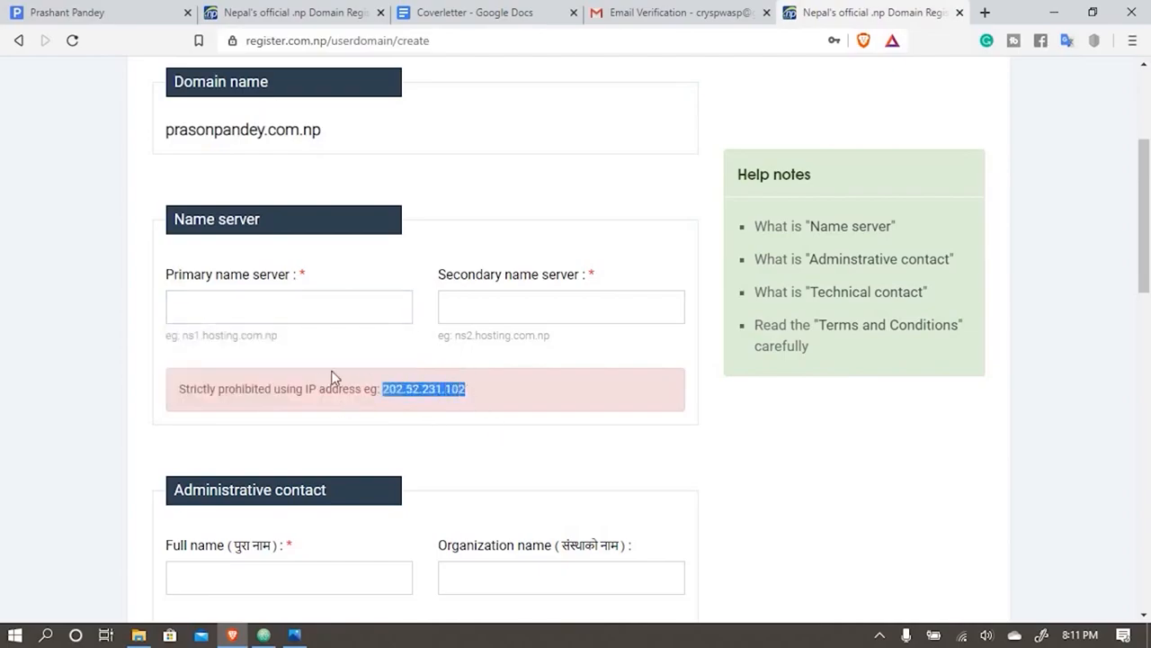
- Enter MARK.NS.CLOUDFLARE.COM as primary and RACHEL.NS.CLOUDFLARE.COM as secondary name server
{"action": "left_click", "coordinate": [206, 312]}
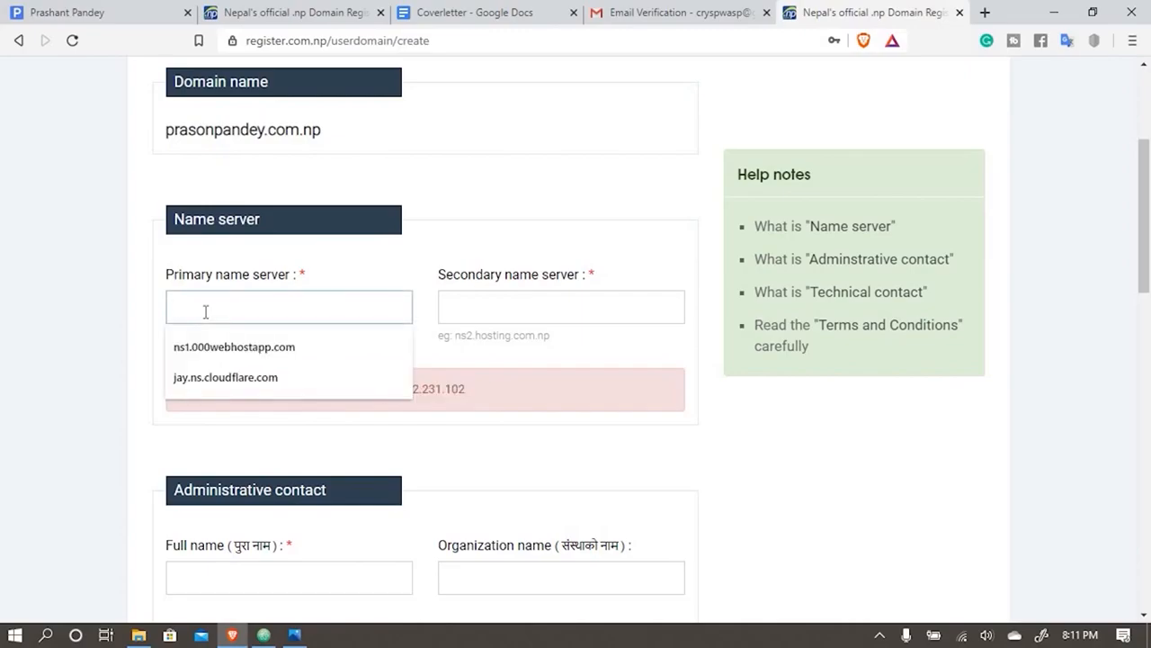
{"action": "type", "text": "MA"}
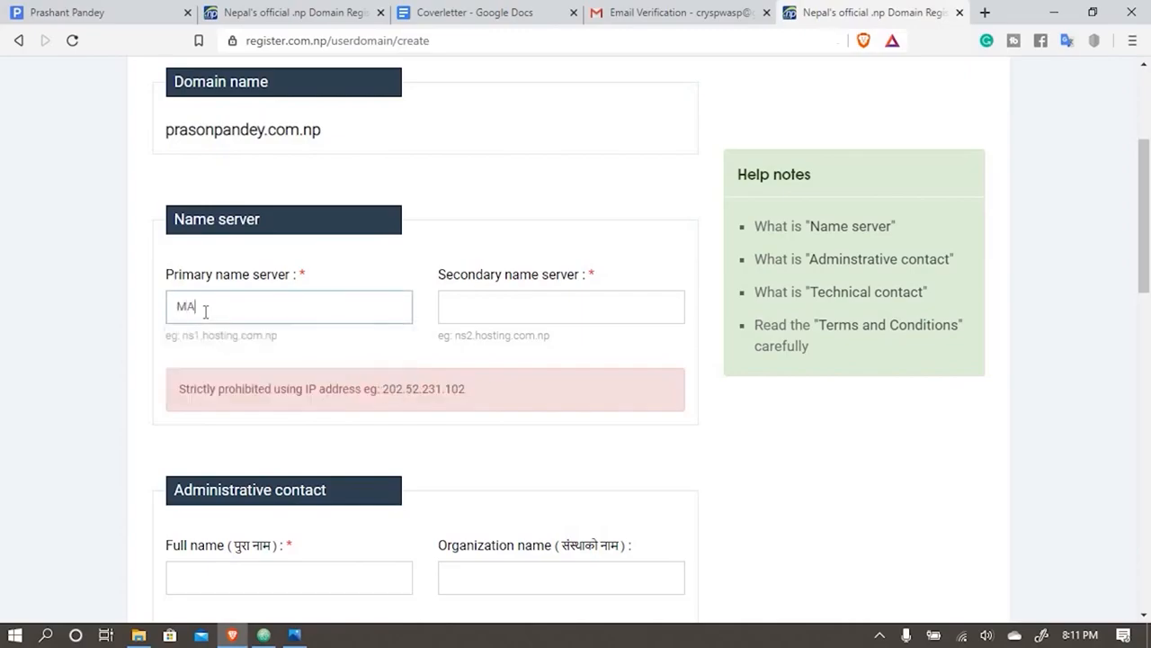
{"action": "type", "text": "RK.NS.CLOUDFLARE"}
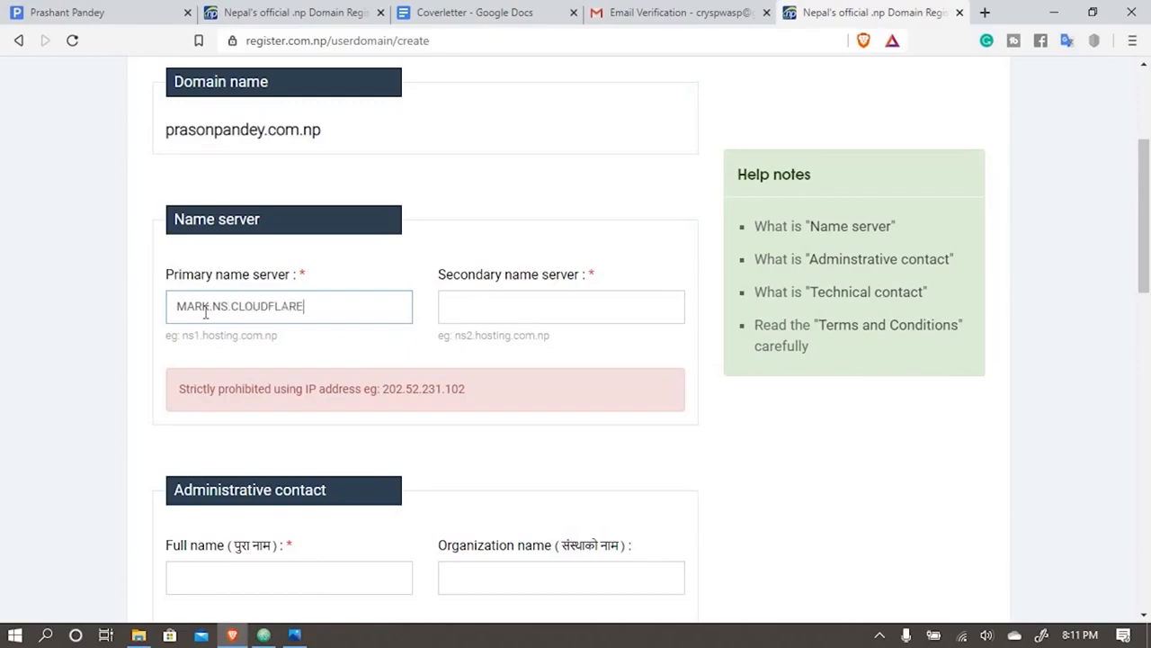
{"action": "key", "text": "Return"}
{"action": "type", "text": ".COM"}
{"action": "left_click_drag", "start_coordinate": [337, 304], "coordinate": [153, 312]}
{"action": "key", "text": "ctrl+c"}
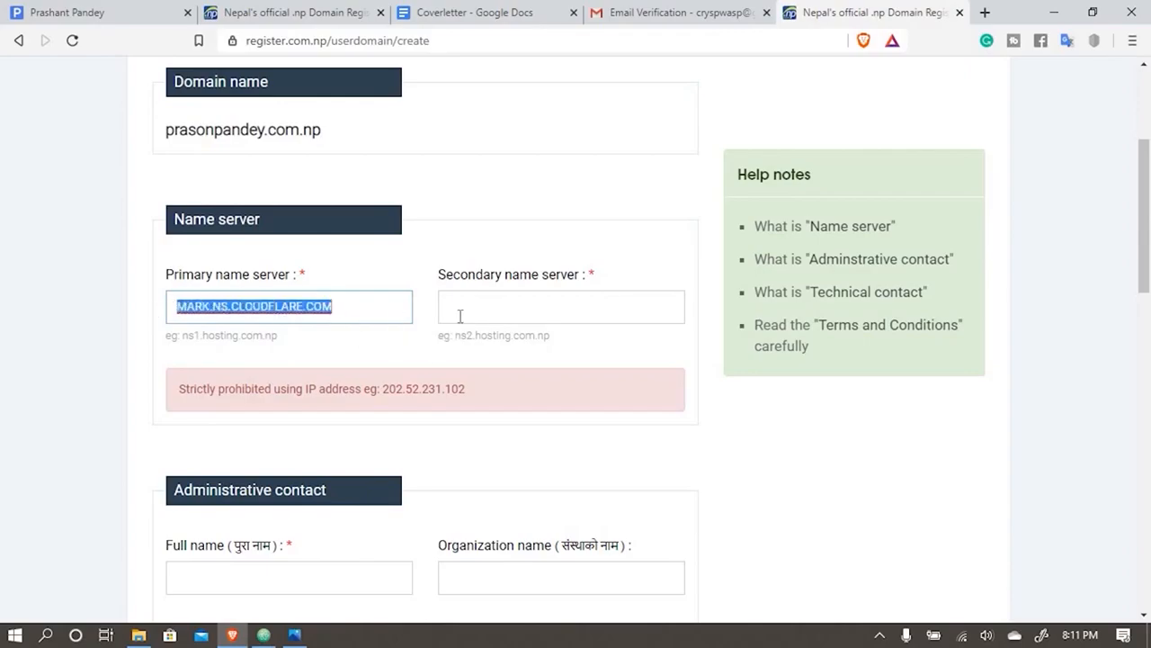
{"action": "left_click", "coordinate": [464, 316]}
{"action": "key", "text": "ctrl+v"}
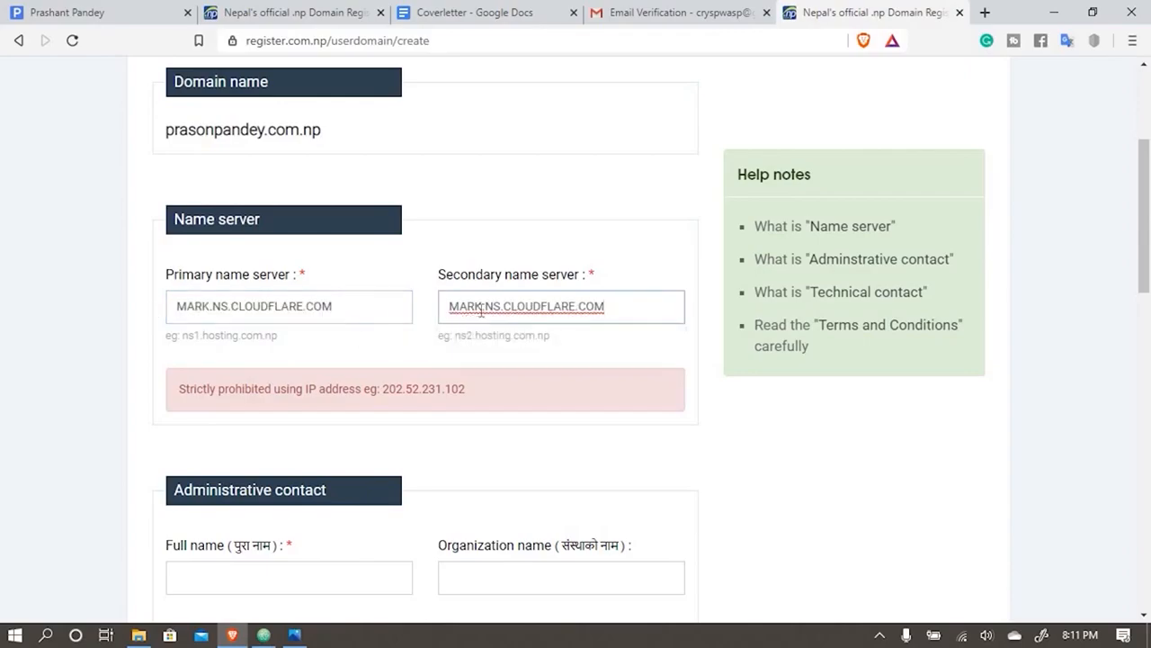
{"action": "left_click_drag", "start_coordinate": [483, 307], "coordinate": [428, 300]}
{"action": "type", "text": "RACH"}
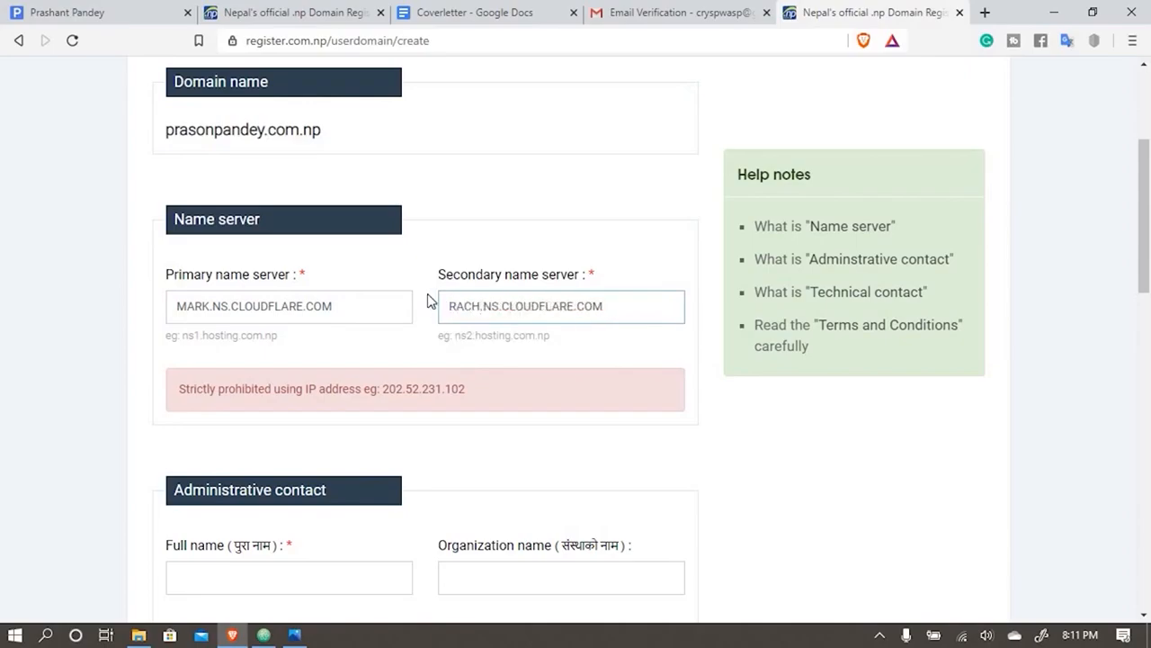
{"action": "type", "text": "EL"}
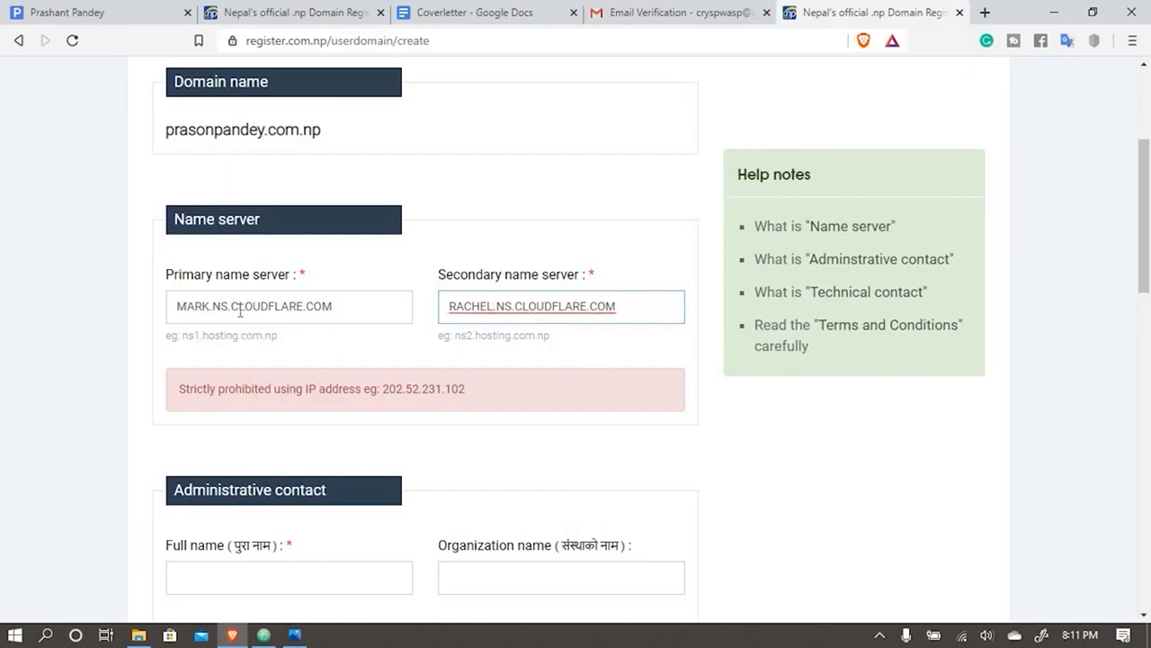
{"action": "left_click", "coordinate": [348, 307]}
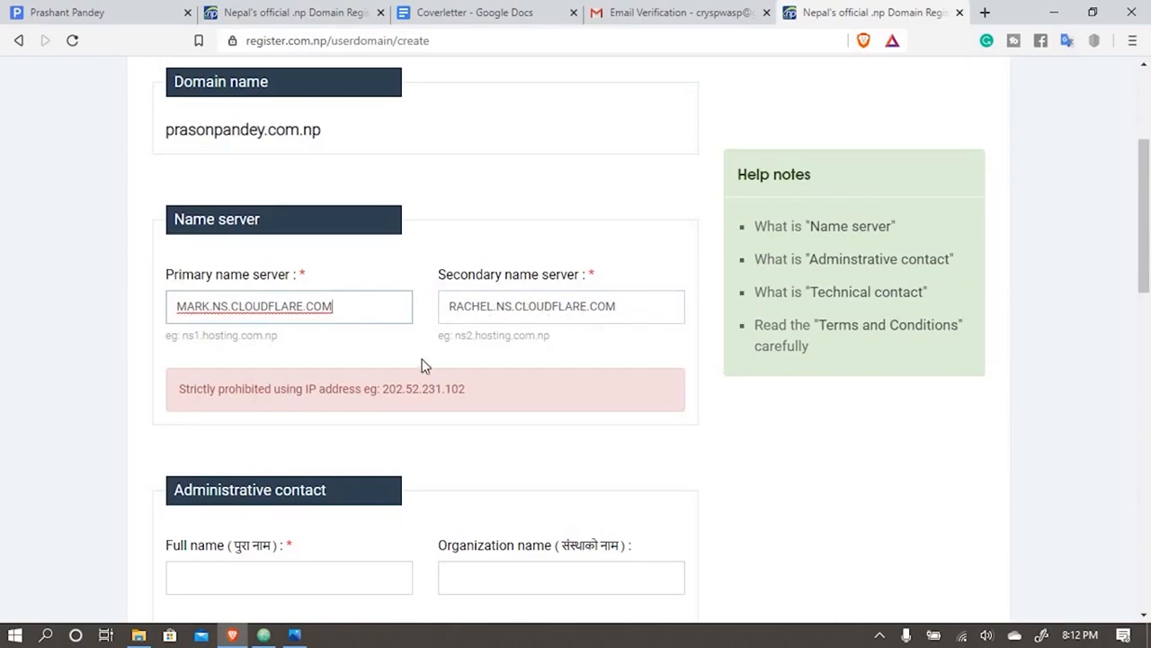
{"action": "scroll", "coordinate": [424, 365], "scroll_direction": "down", "scroll_amount": 2}
- Enter the administrative contact's full name and set country Nepal and Province 1
{"action": "left_click", "coordinate": [297, 411]}
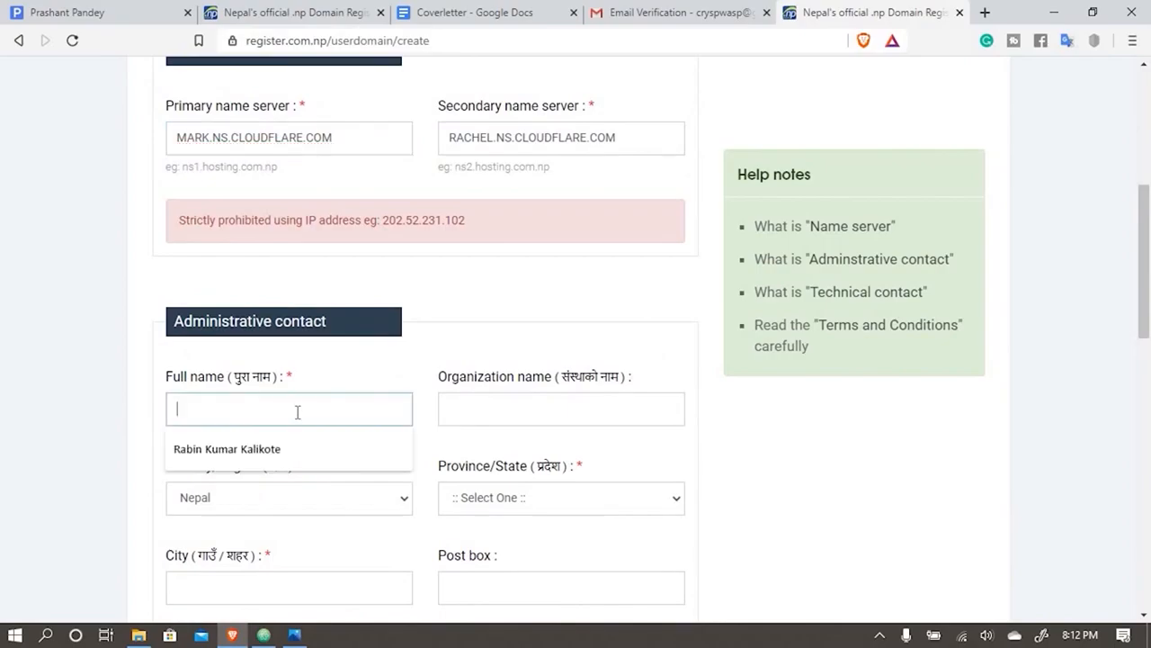
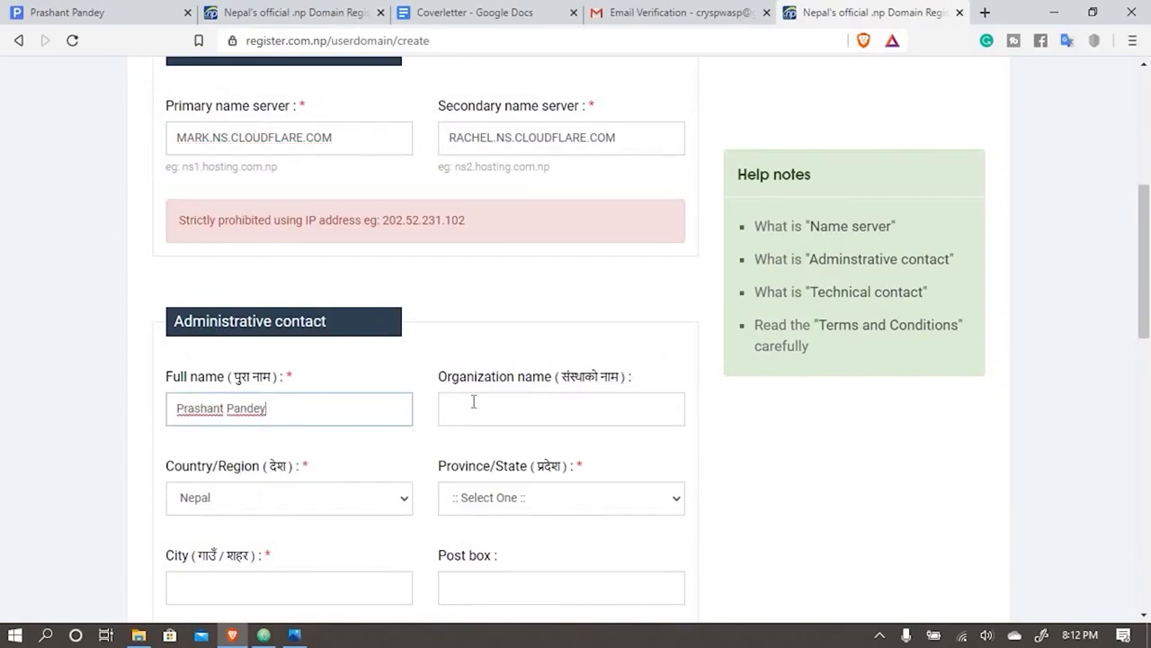
{"action": "left_click", "coordinate": [473, 406]}
{"action": "scroll", "coordinate": [251, 450], "scroll_direction": "down", "scroll_amount": 1}
{"action": "left_click", "coordinate": [228, 416]}
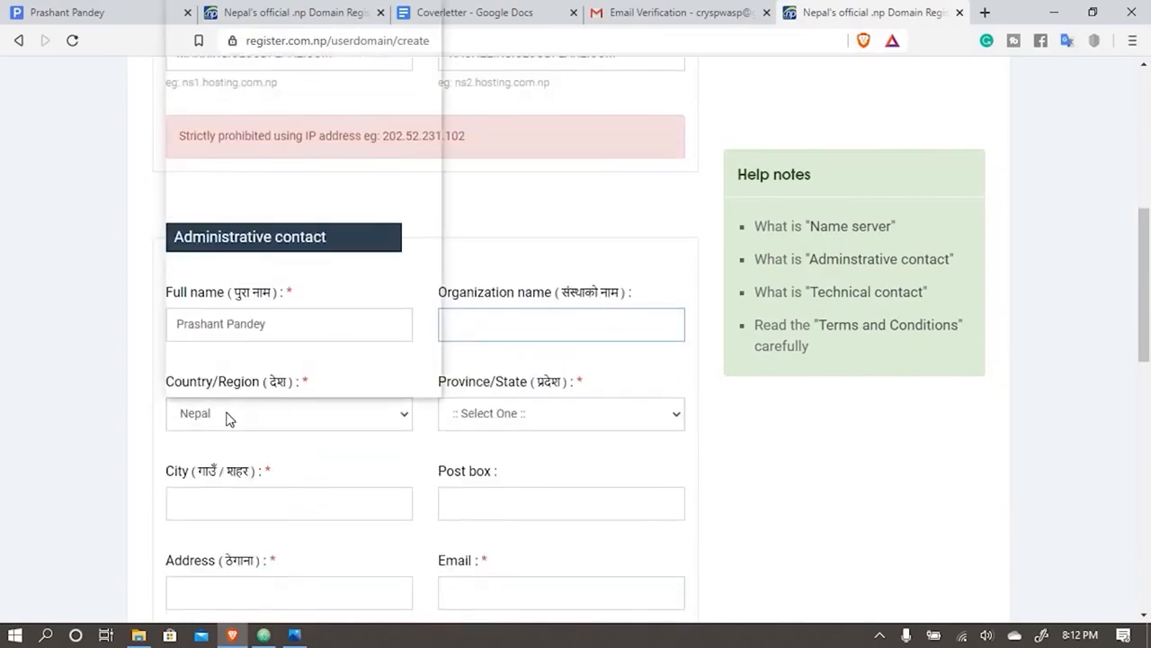
{"action": "left_click", "coordinate": [228, 384]}
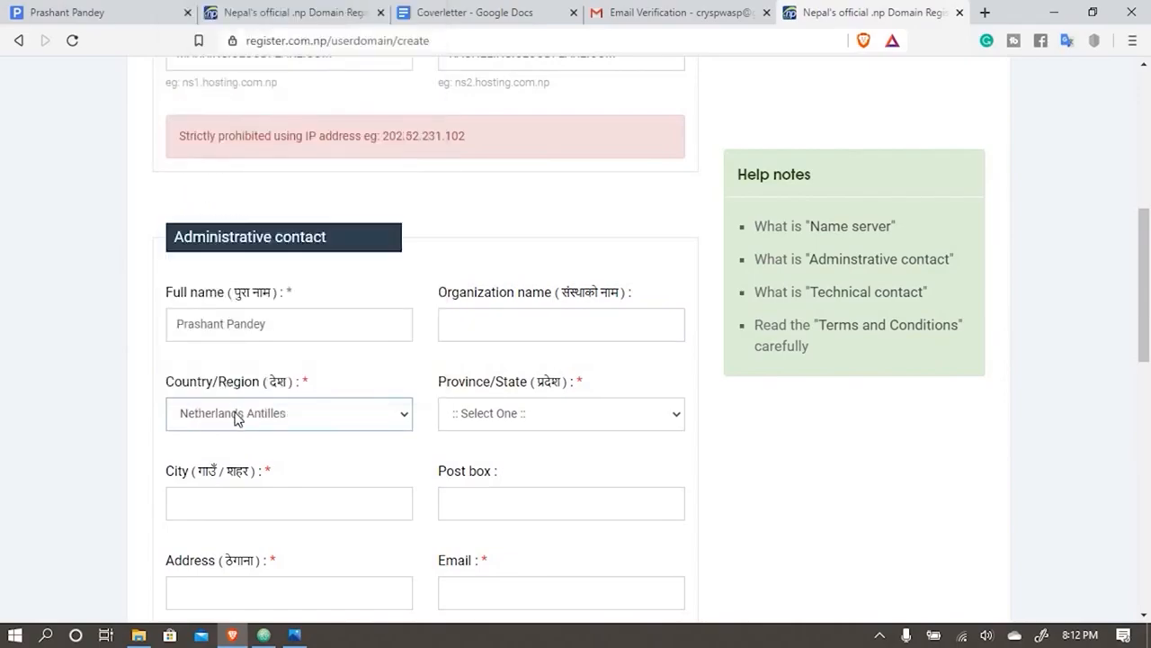
{"action": "left_click", "coordinate": [376, 421]}
{"action": "left_click", "coordinate": [182, 330]}
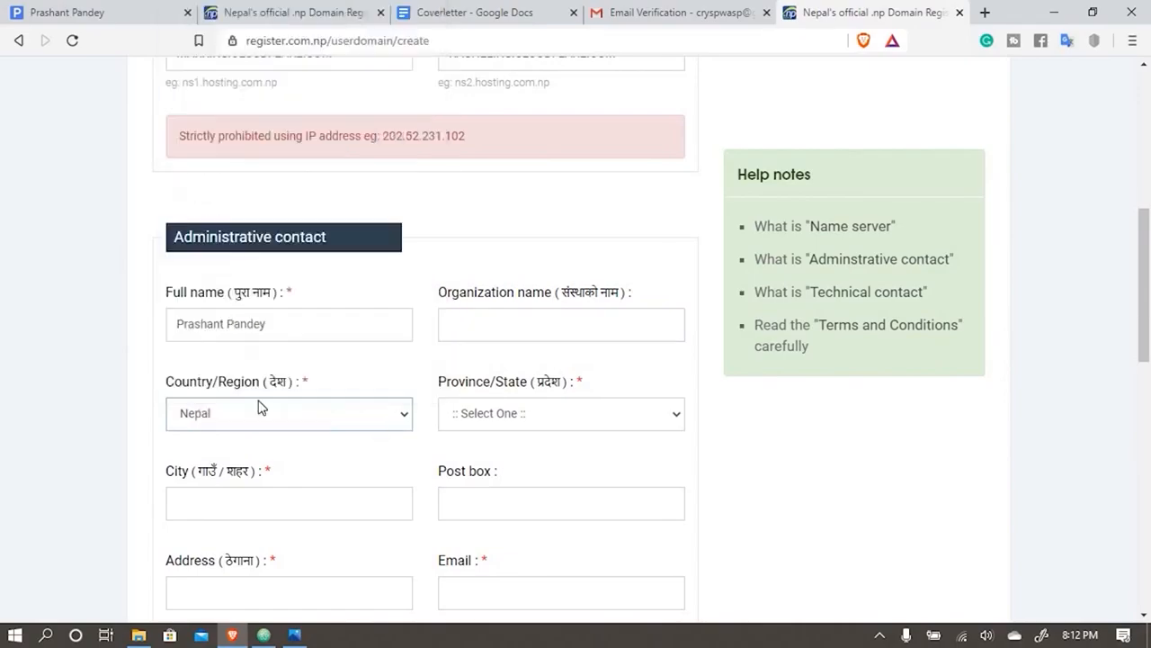
{"action": "left_click", "coordinate": [542, 419]}
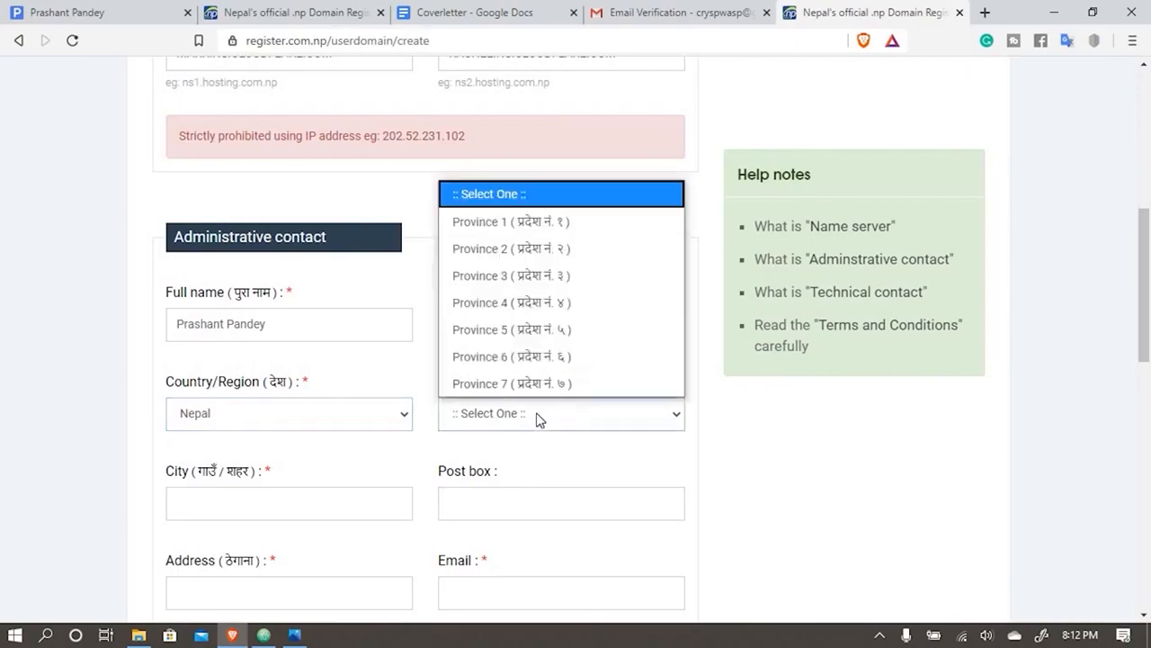
{"action": "left_click", "coordinate": [495, 225]}
{"action": "scroll", "coordinate": [224, 414], "scroll_direction": "down", "scroll_amount": 1}
- Fill in the administrative contact's city and street address
{"action": "left_click", "coordinate": [224, 417]}
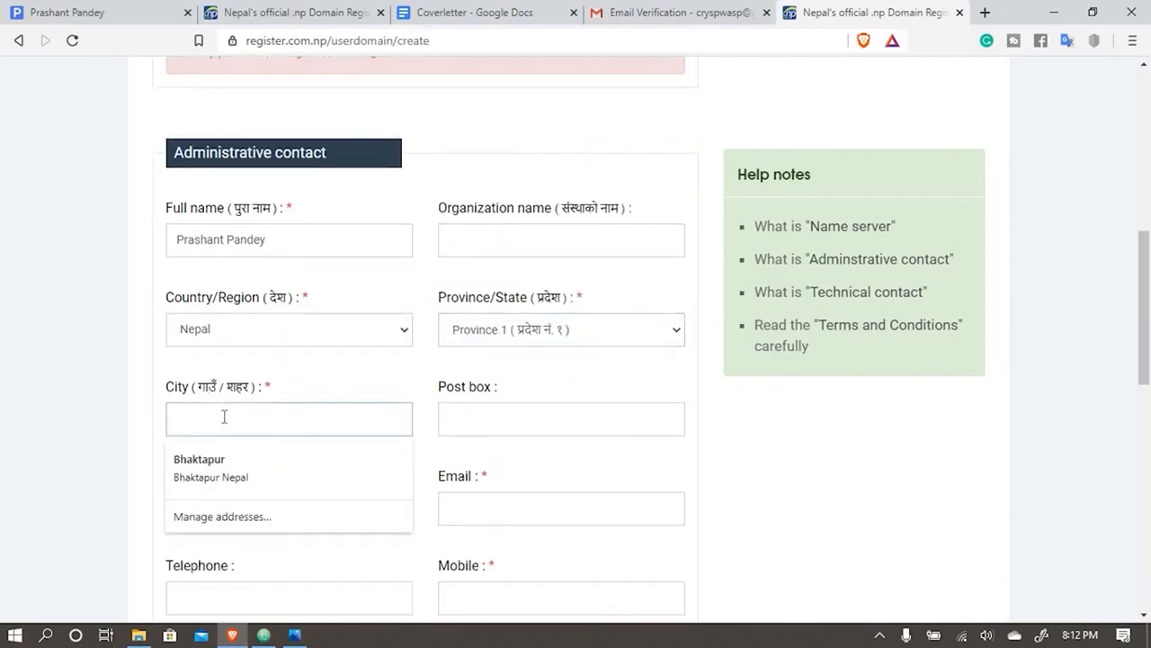
{"action": "type", "text": "Shunda"}
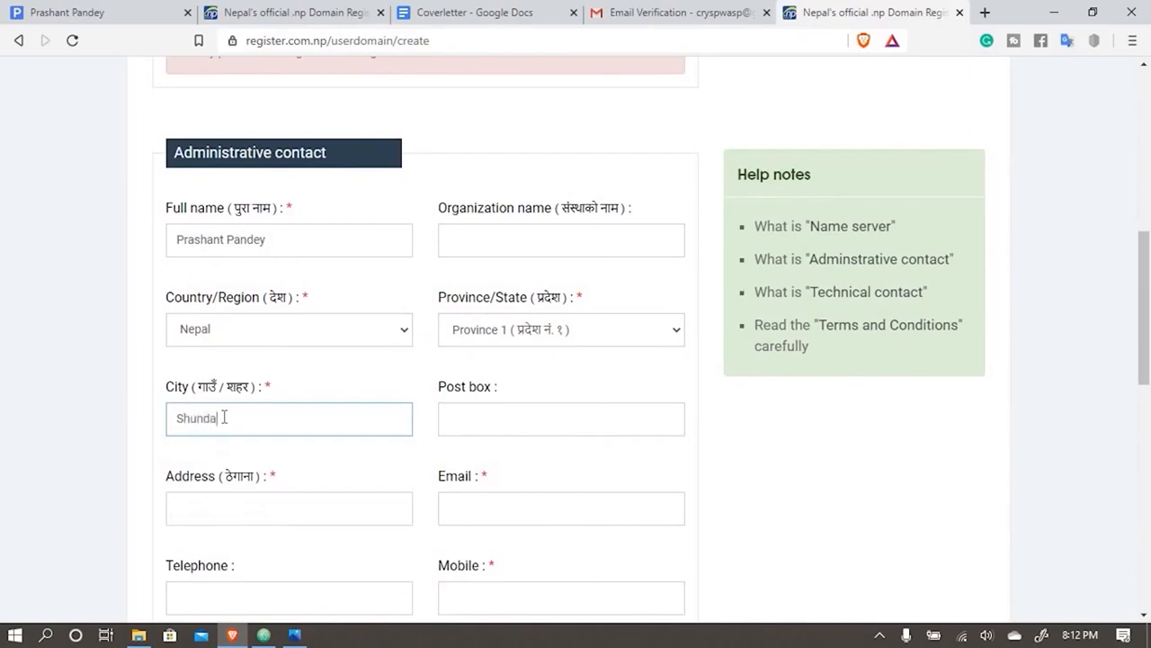
{"action": "type", "text": "rharucha"}
{"action": "scroll", "coordinate": [270, 423], "scroll_direction": "down", "scroll_amount": 1}
{"action": "left_click", "coordinate": [282, 421]}
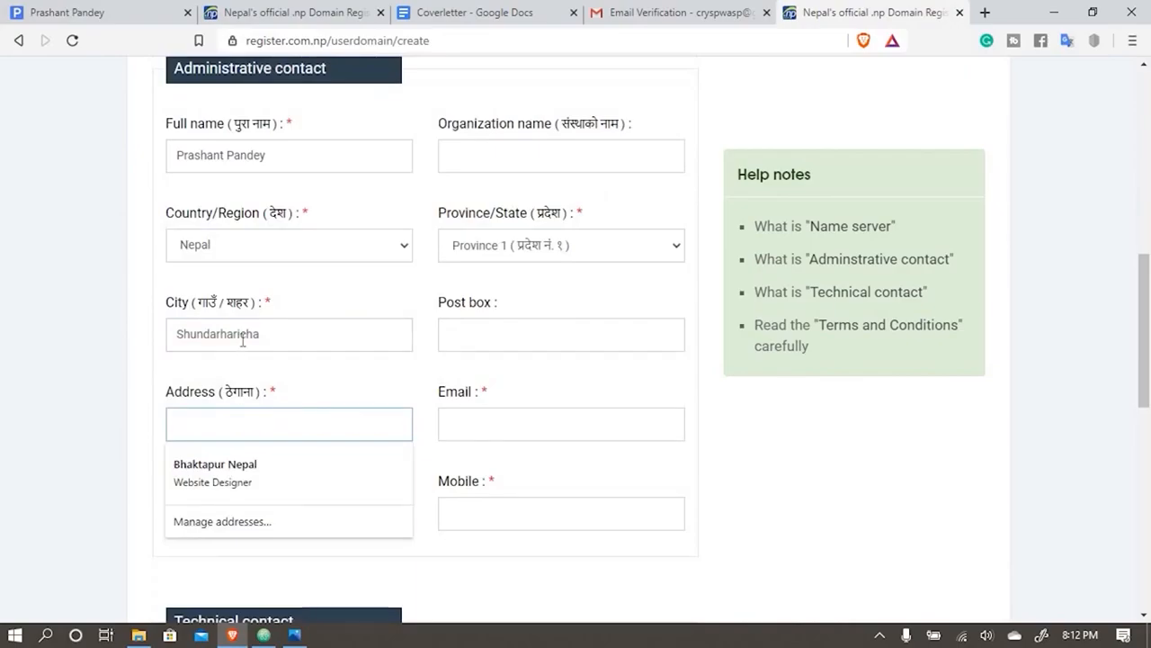
{"action": "double_click", "coordinate": [243, 334]}
{"action": "key", "text": "ctrl+c"}
{"action": "left_click", "coordinate": [268, 426]}
{"action": "key", "text": "ctrl+v"}
{"action": "type", "text": ", M"}
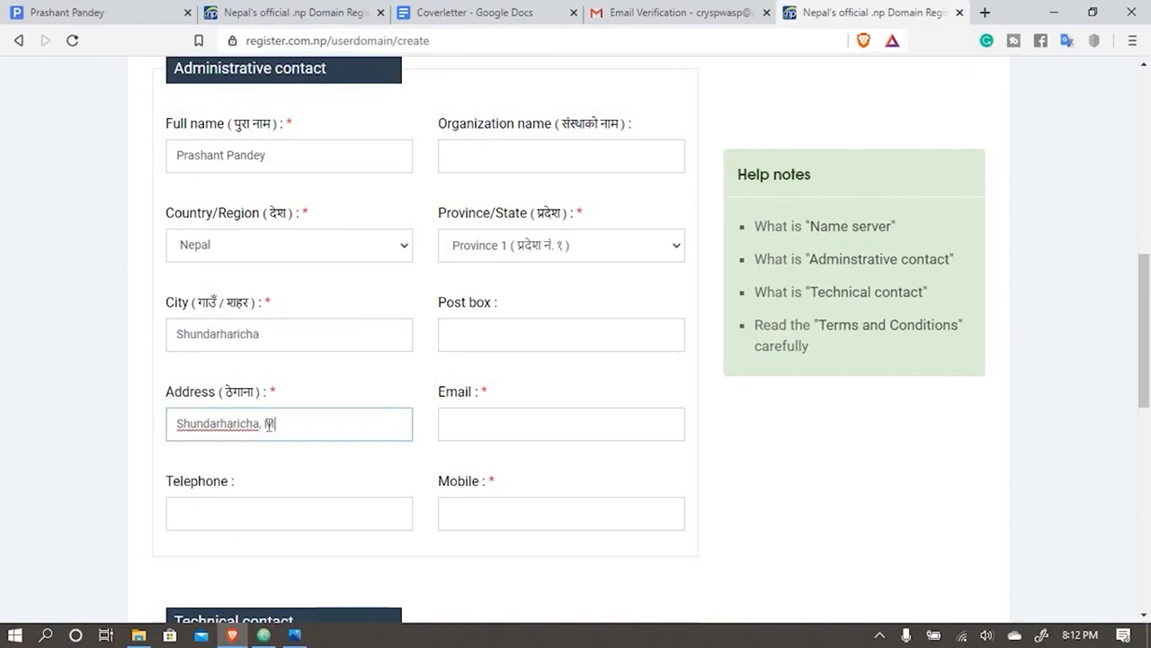
{"action": "type", "text": "orang"}
- Fill in the contact's e-mail and accept the suggested mobile number
{"action": "left_click", "coordinate": [520, 421]}
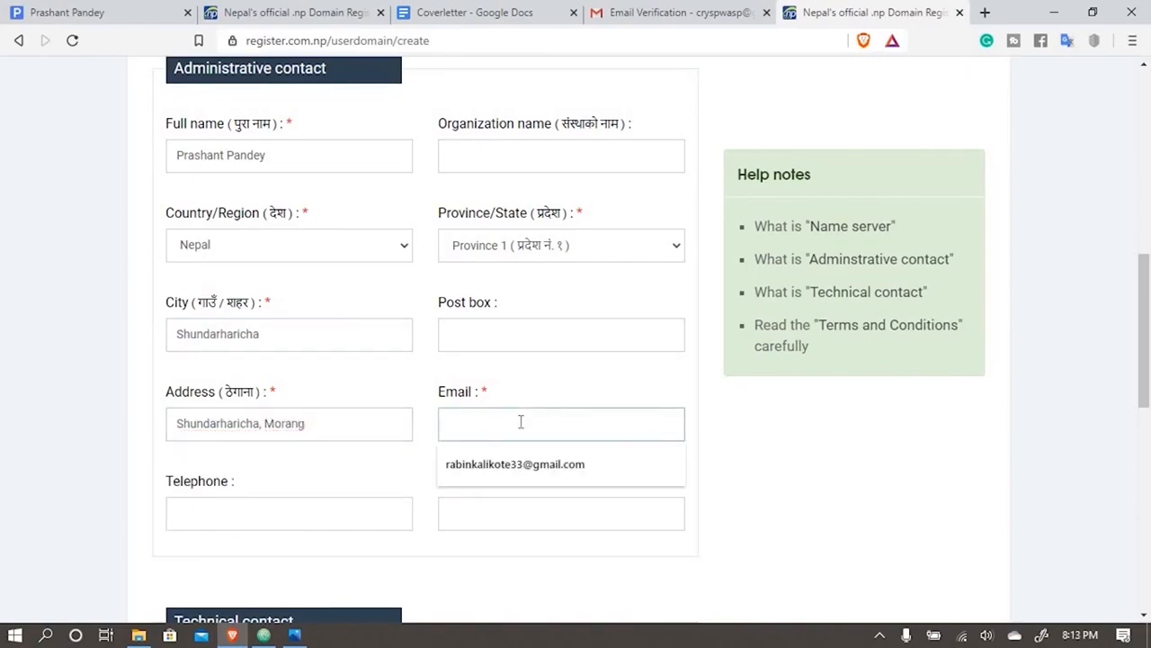
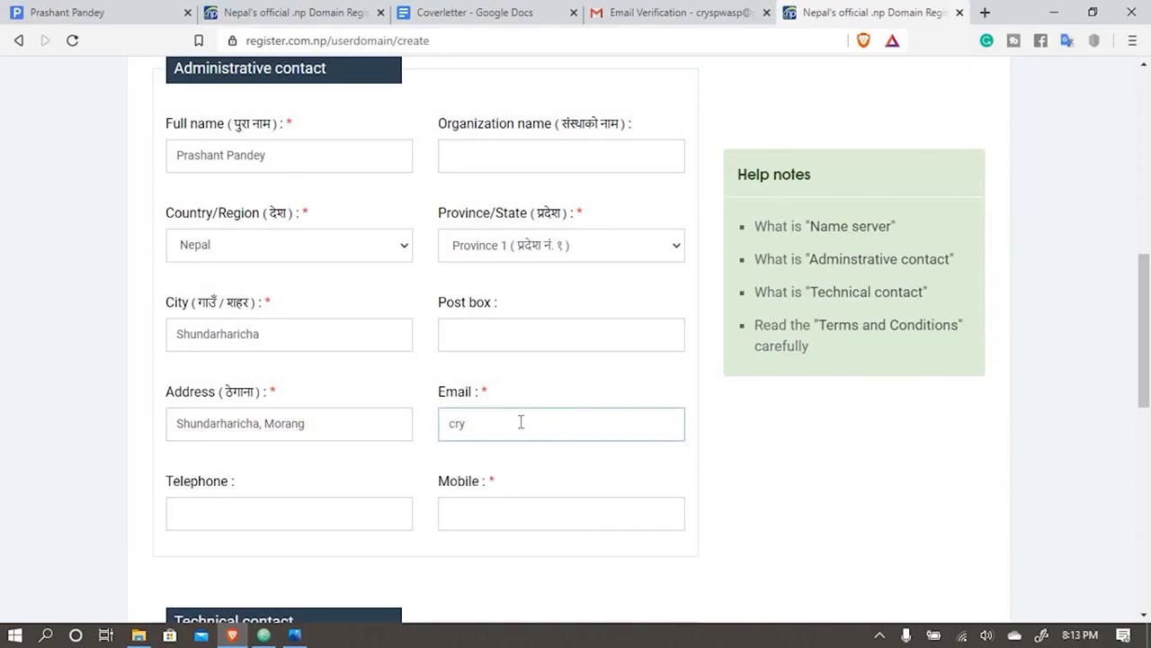
{"action": "left_click", "coordinate": [543, 511]}
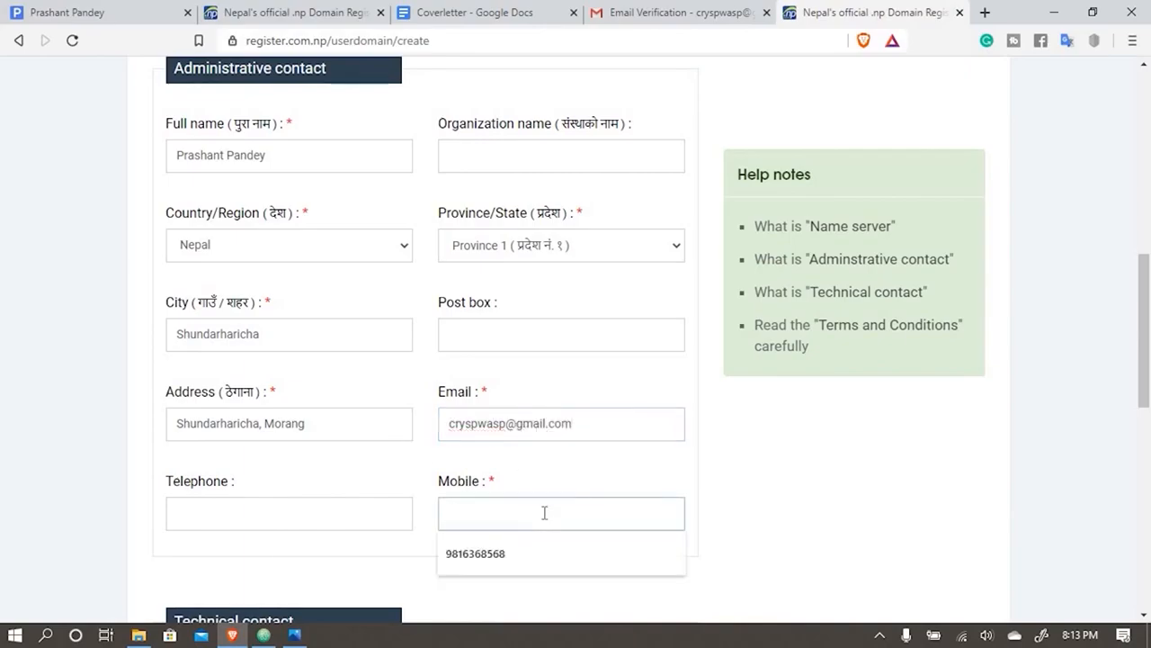
{"action": "key", "text": "Down"}
{"action": "key", "text": "Return"}
{"action": "scroll", "coordinate": [655, 500], "scroll_direction": "down", "scroll_amount": 5}
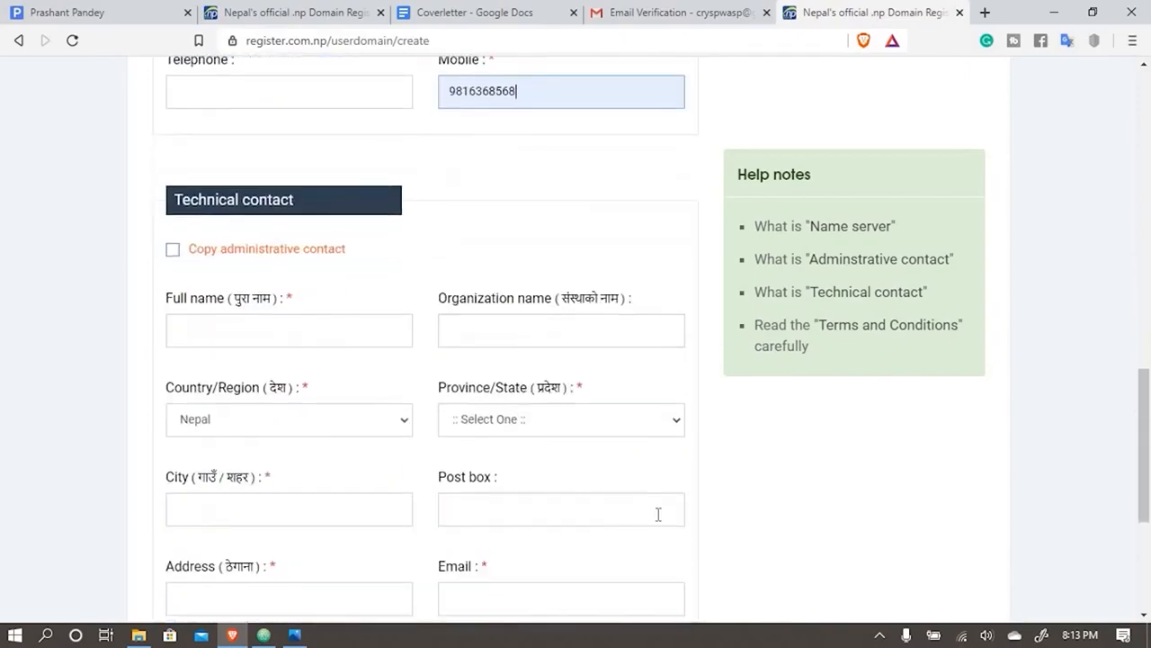
- Reuse the administrative contact as technical contact and save the request with Save & Continue
{"action": "left_click", "coordinate": [172, 249]}
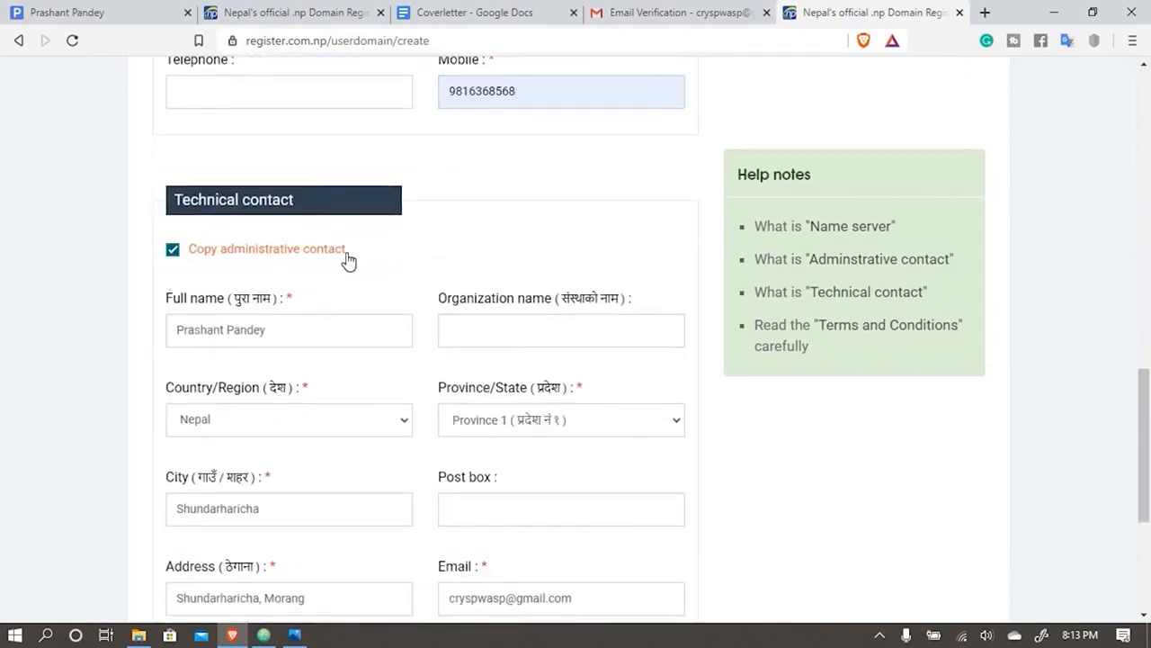
{"action": "scroll", "coordinate": [350, 256], "scroll_direction": "up", "scroll_amount": 1}
{"action": "scroll", "coordinate": [354, 195], "scroll_direction": "down", "scroll_amount": 3}
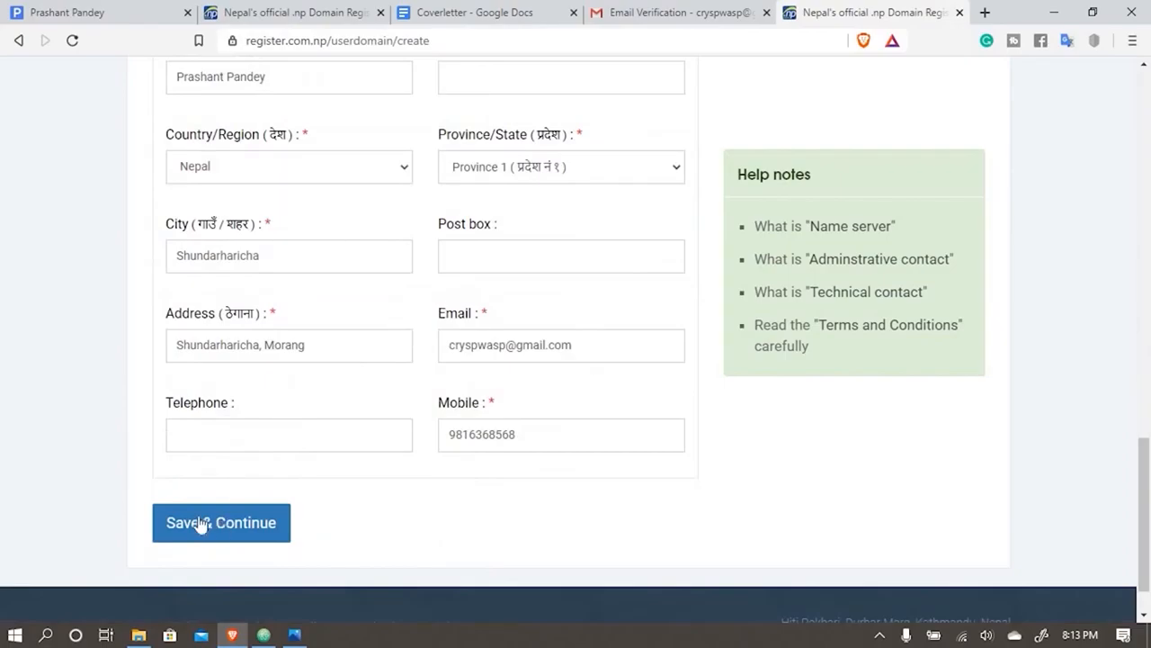
{"action": "left_click", "coordinate": [199, 523]}
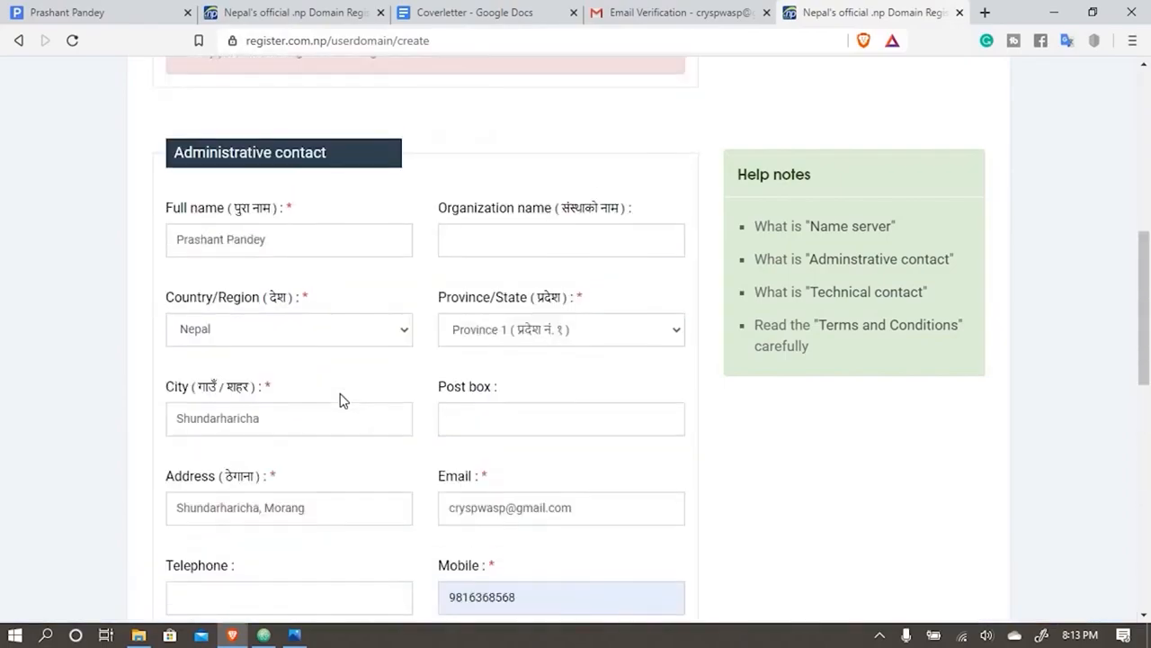
{"action": "scroll", "coordinate": [342, 400], "scroll_direction": "up", "scroll_amount": 5}
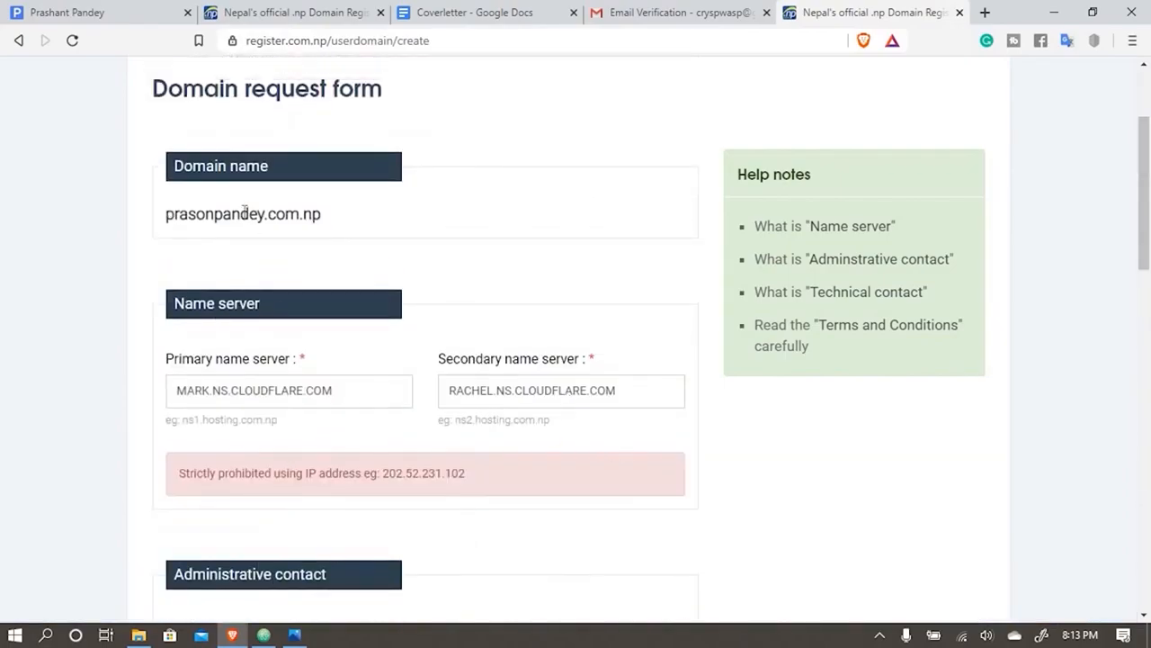
{"action": "scroll", "coordinate": [239, 303], "scroll_direction": "down", "scroll_amount": 7}
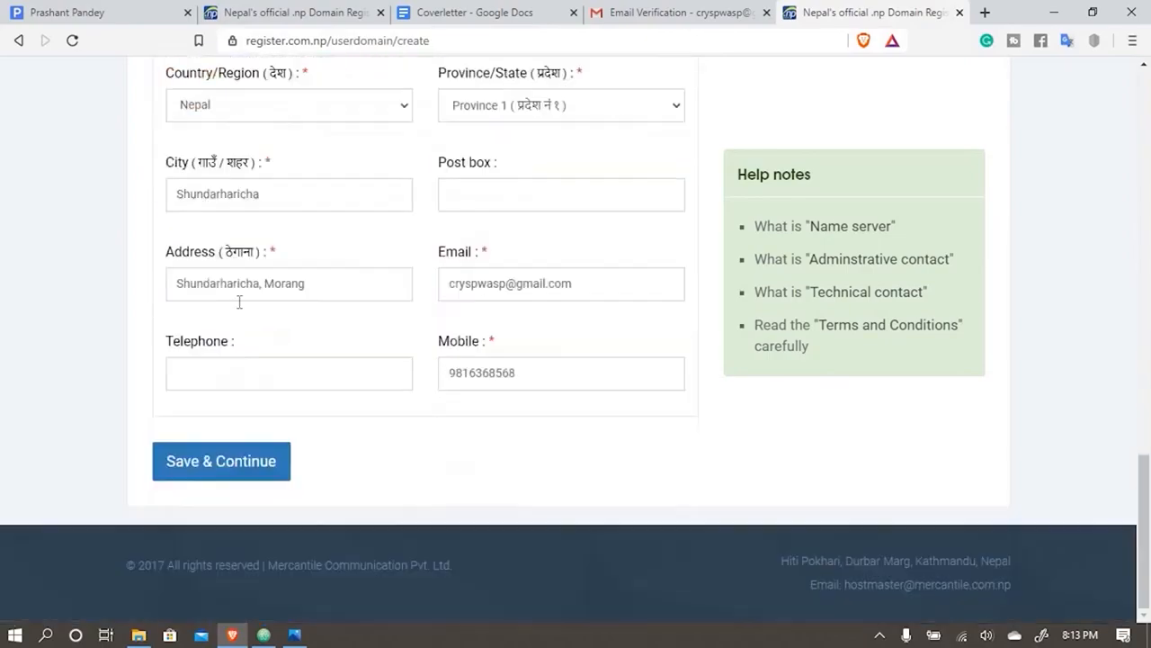
{"action": "left_click", "coordinate": [192, 468]}
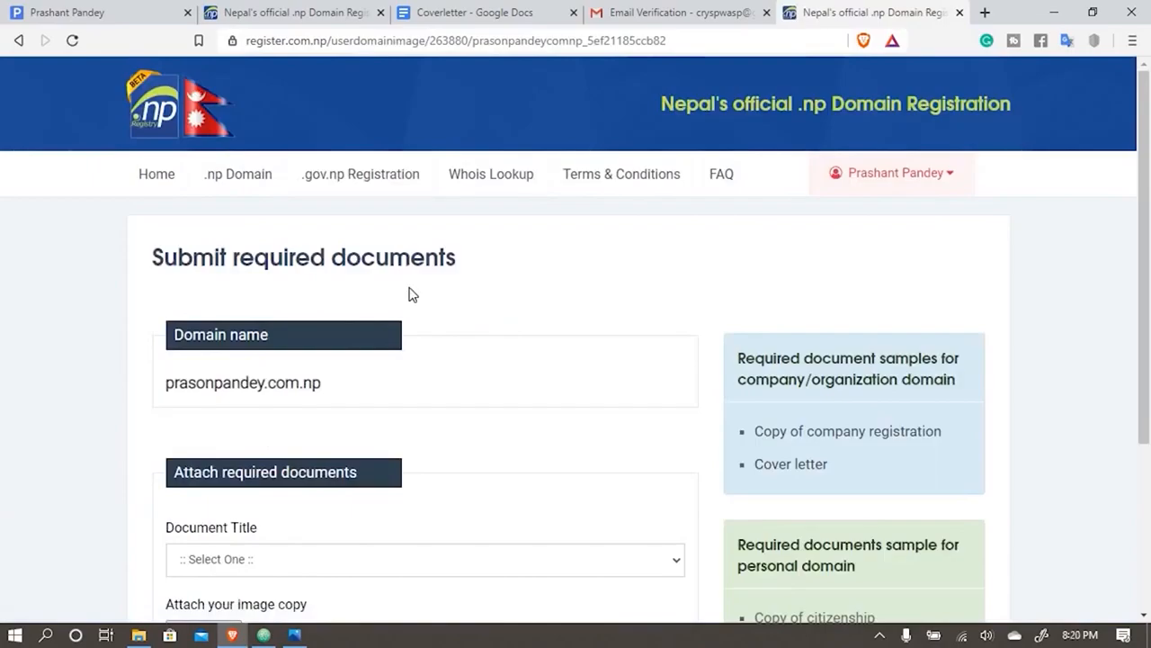
- Attach coverletter.jpg from the Desktop under Document Title 'Cover letter' and save the image
{"action": "scroll", "coordinate": [418, 311], "scroll_direction": "down", "scroll_amount": 3}
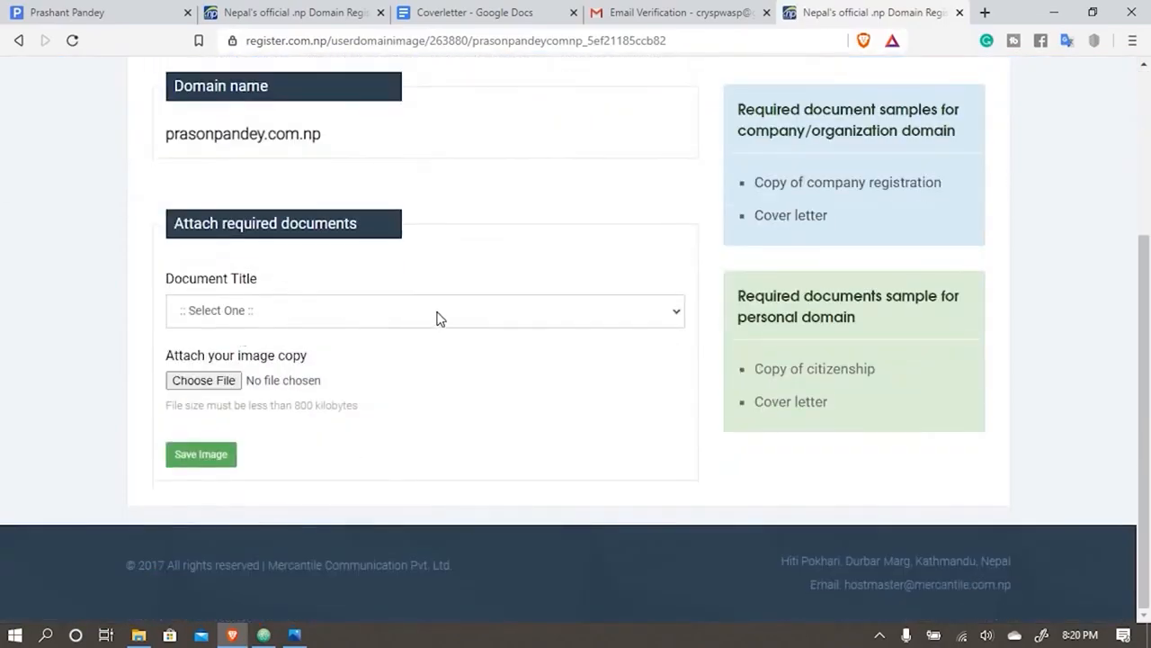
{"action": "left_click", "coordinate": [320, 321]}
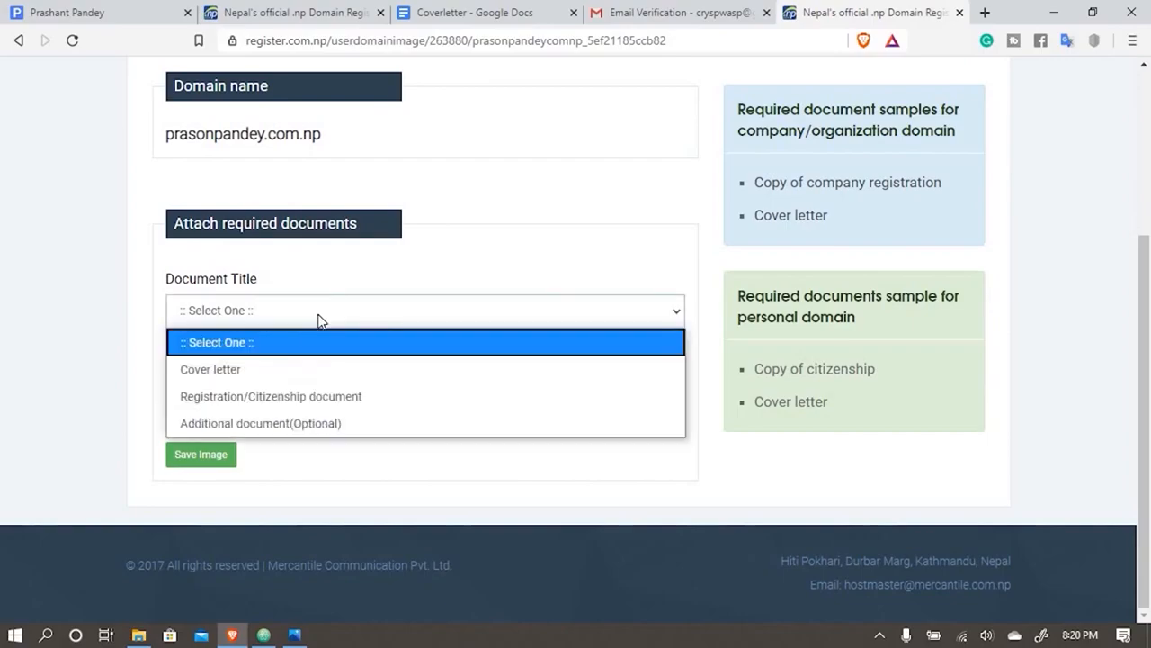
{"action": "left_click", "coordinate": [260, 372]}
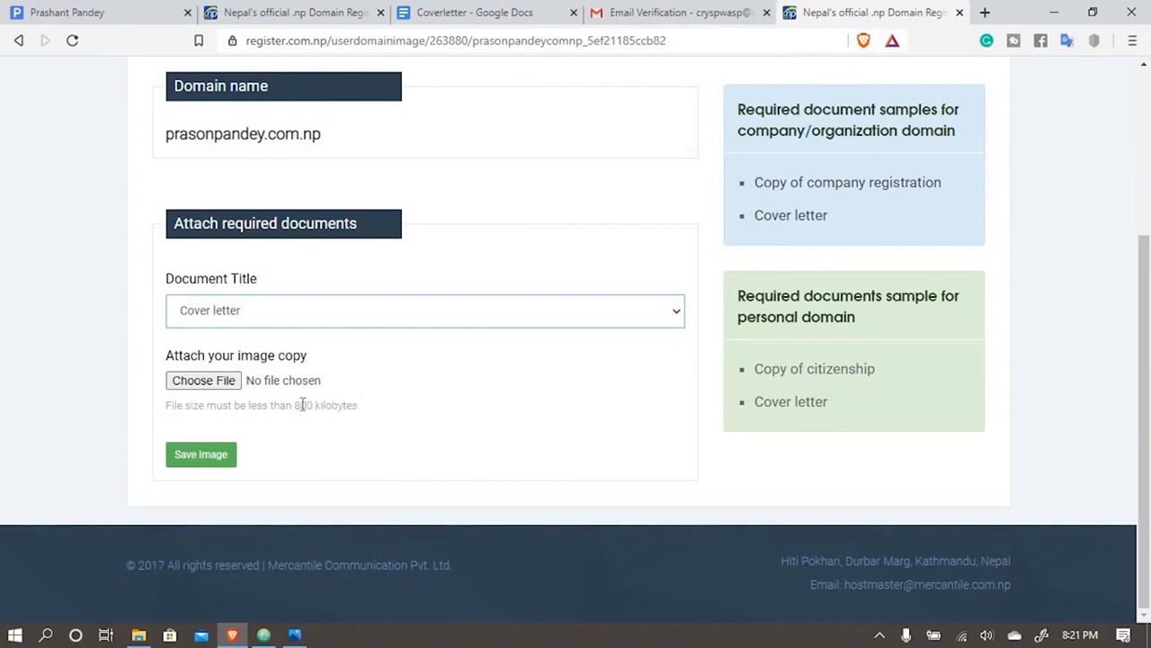
{"action": "left_click", "coordinate": [225, 385]}
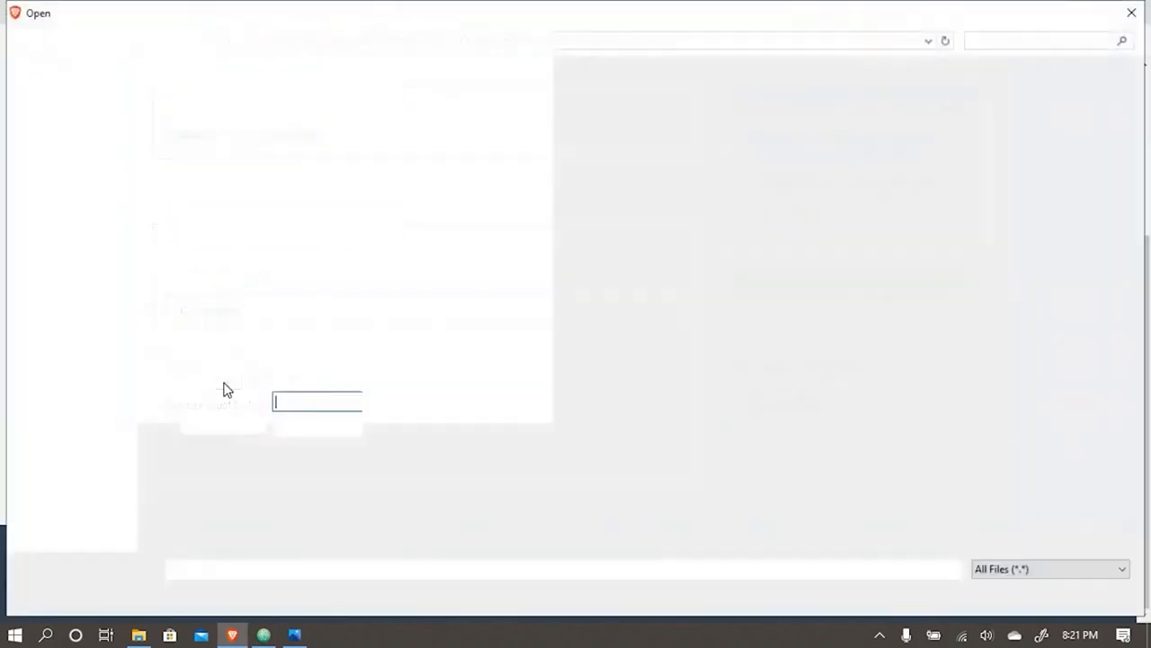
{"action": "left_click", "coordinate": [750, 149]}
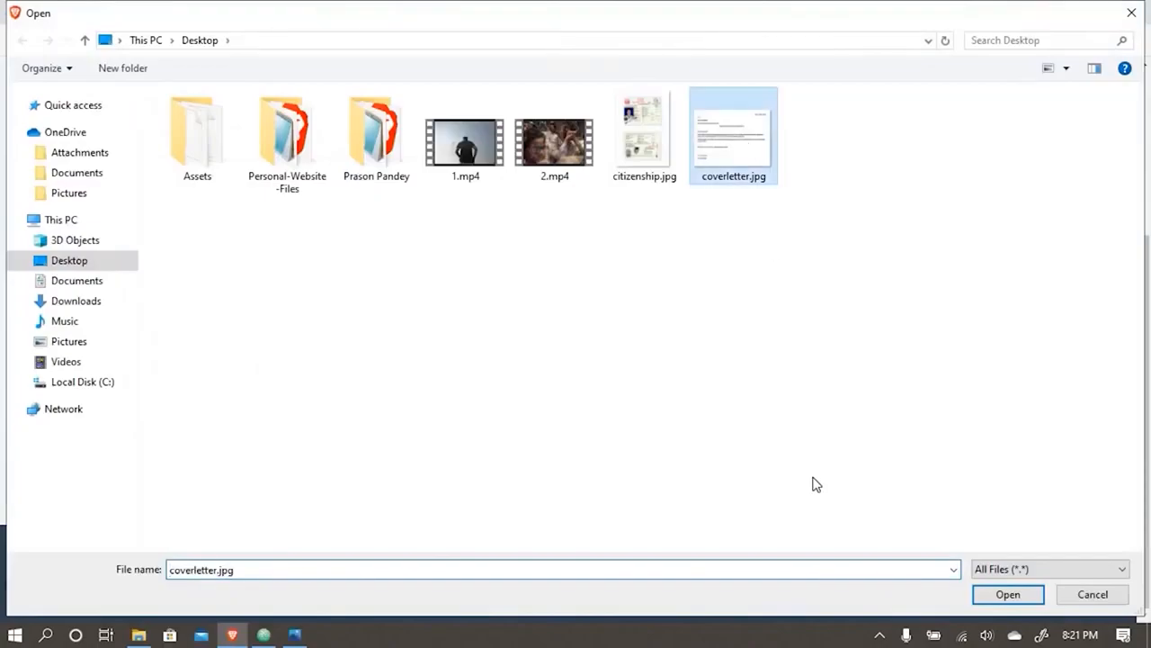
{"action": "left_click", "coordinate": [998, 597]}
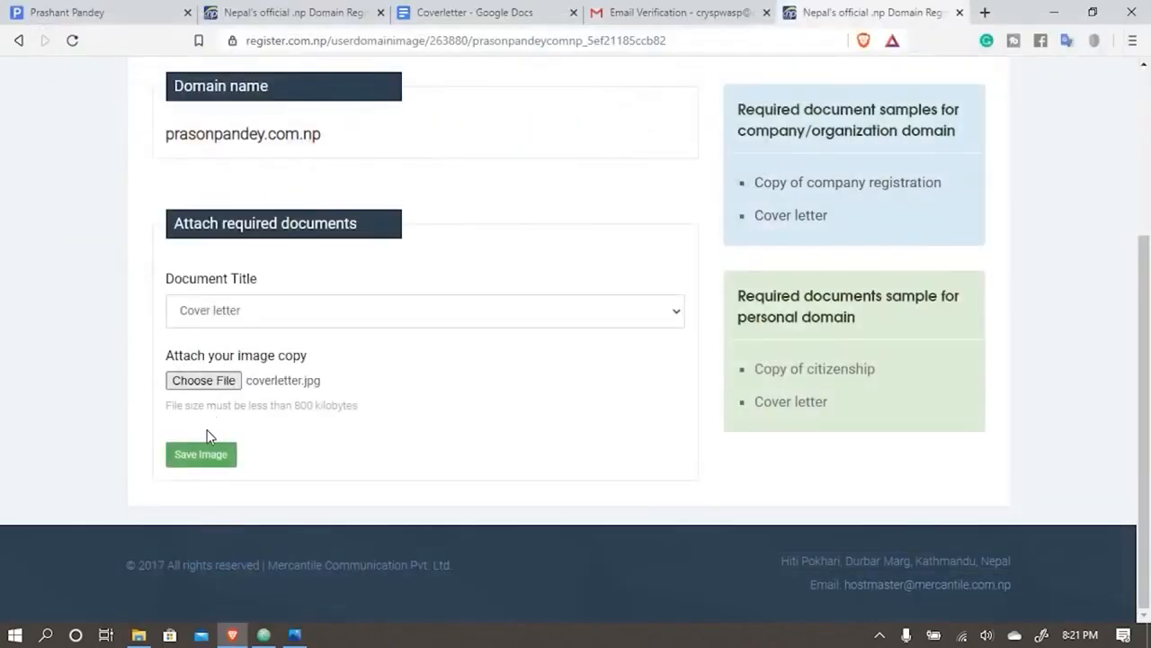
{"action": "left_click", "coordinate": [200, 454]}
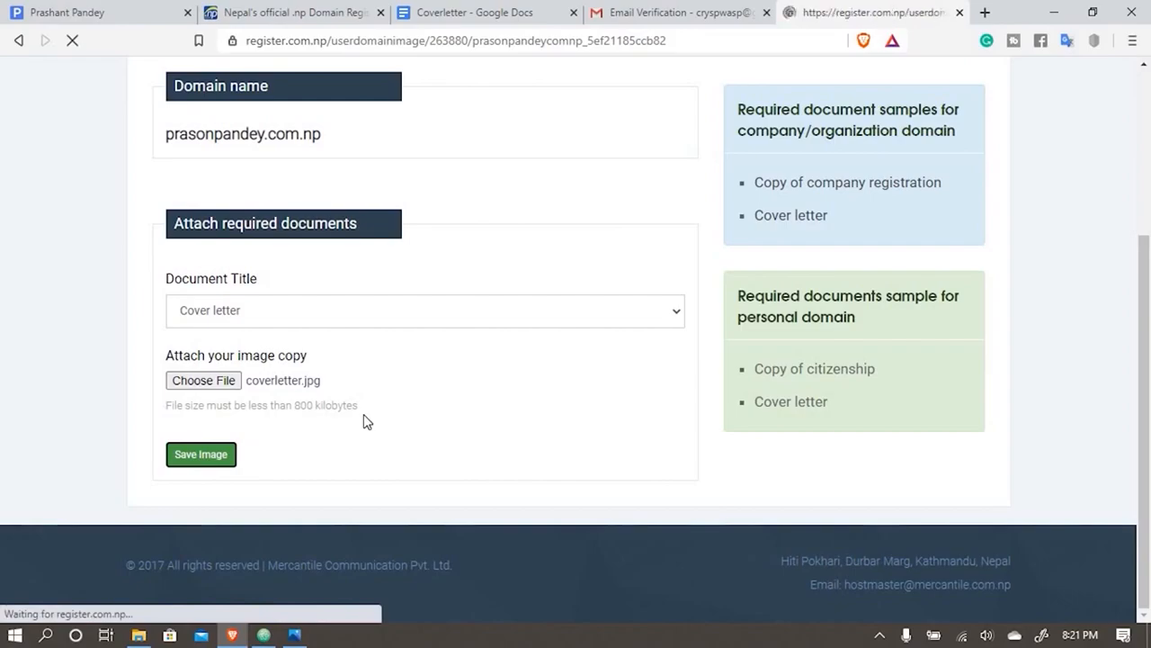
{"action": "scroll", "coordinate": [230, 432], "scroll_direction": "down", "scroll_amount": 2}
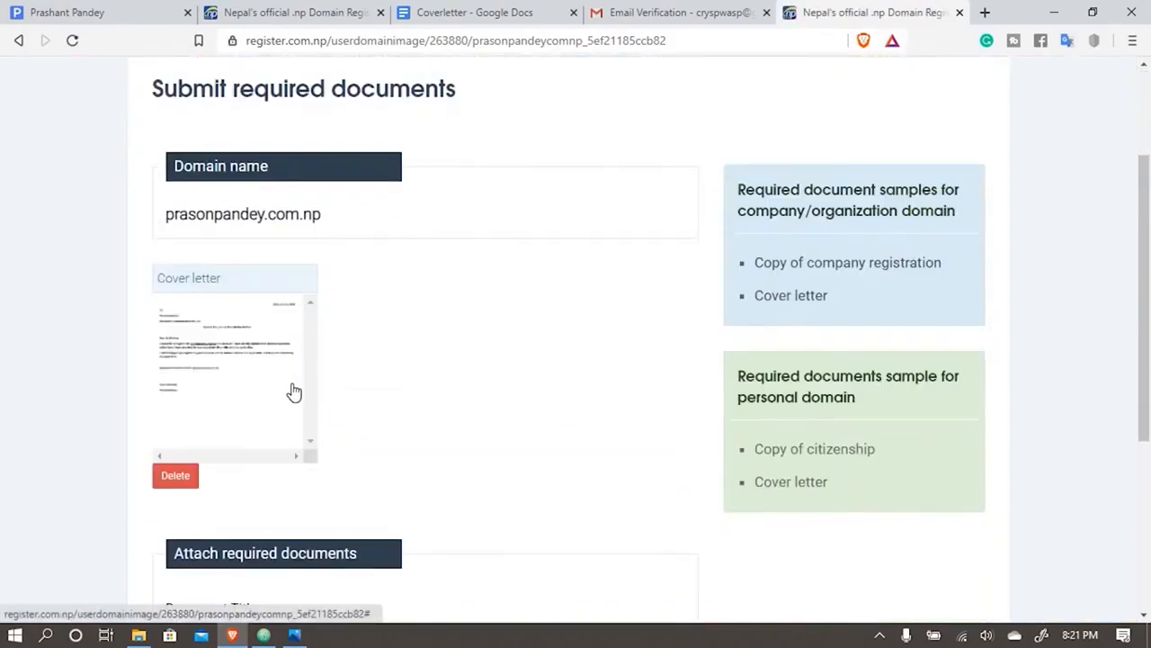
{"action": "scroll", "coordinate": [293, 392], "scroll_direction": "down", "scroll_amount": 3}
- Attach citizenship.jpg from the Desktop as the 'Registration/Citizenship document' and save the image
{"action": "left_click", "coordinate": [329, 387]}
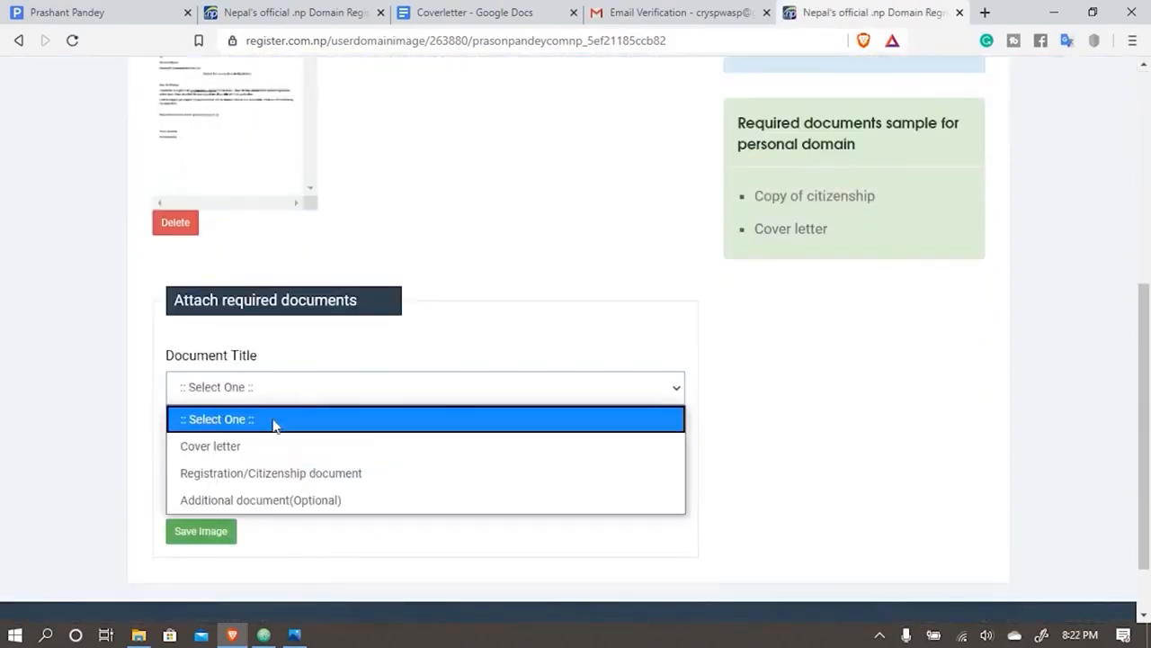
{"action": "left_click", "coordinate": [241, 474]}
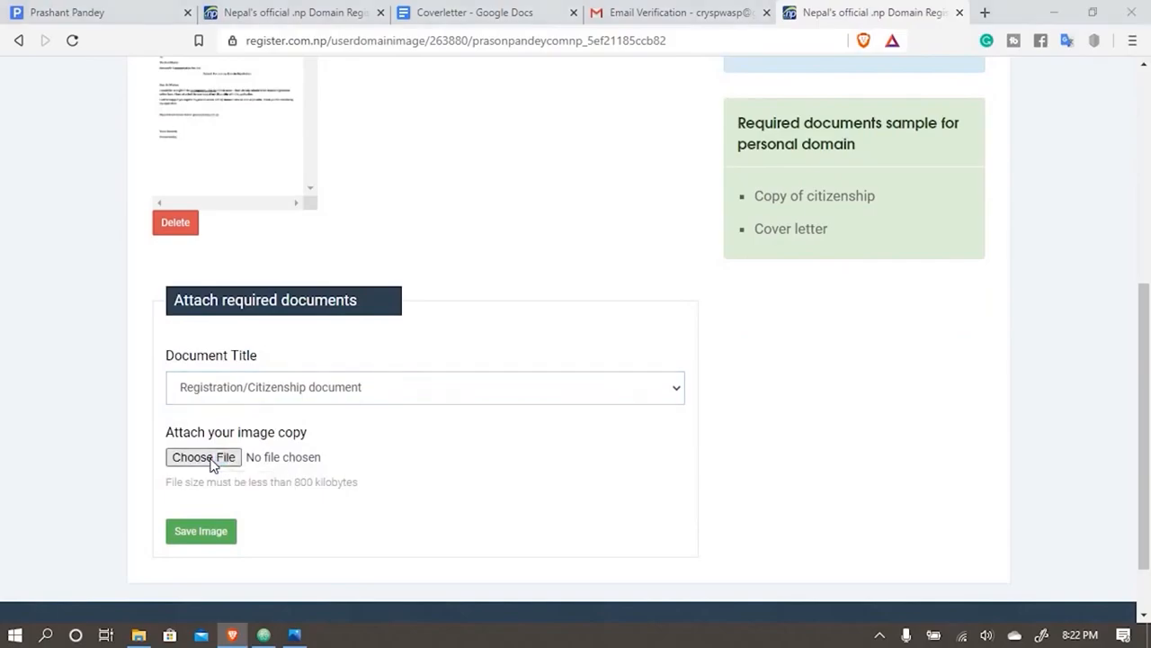
{"action": "left_click", "coordinate": [203, 458]}
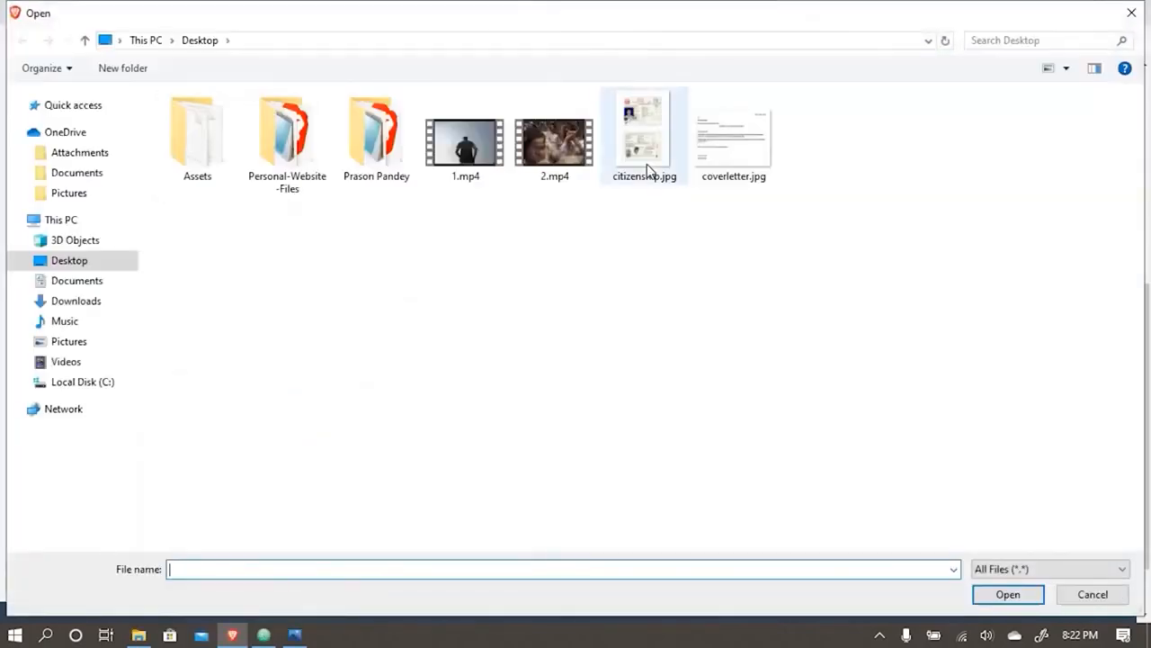
{"action": "left_click", "coordinate": [650, 170]}
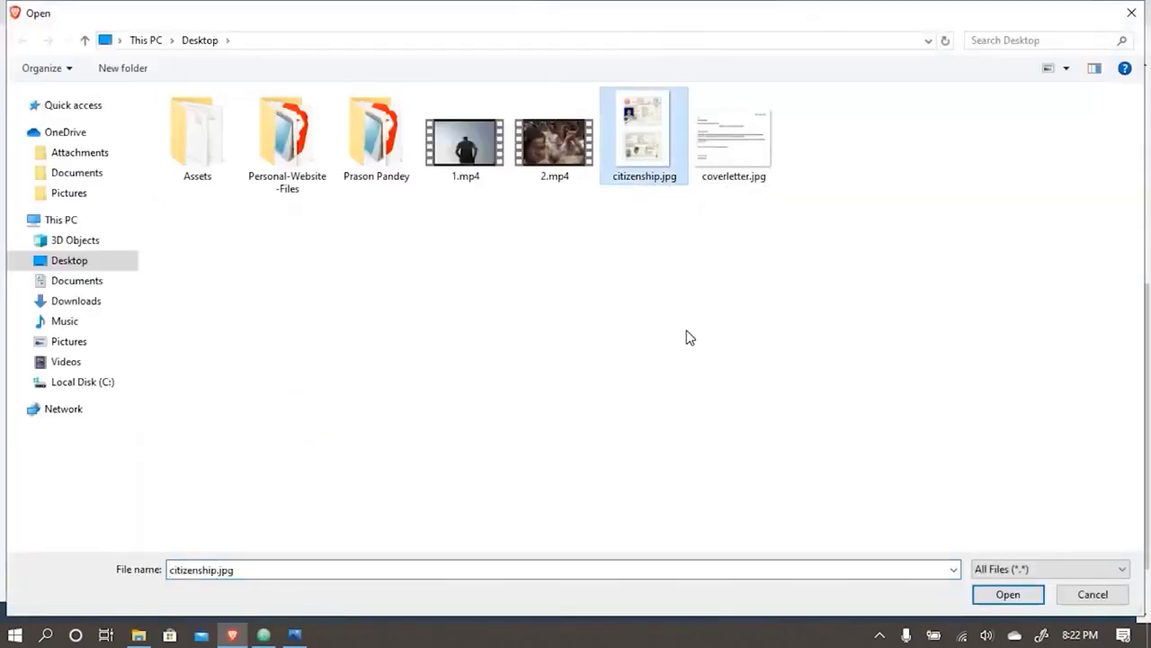
{"action": "left_click", "coordinate": [994, 598]}
{"action": "left_click", "coordinate": [204, 532]}
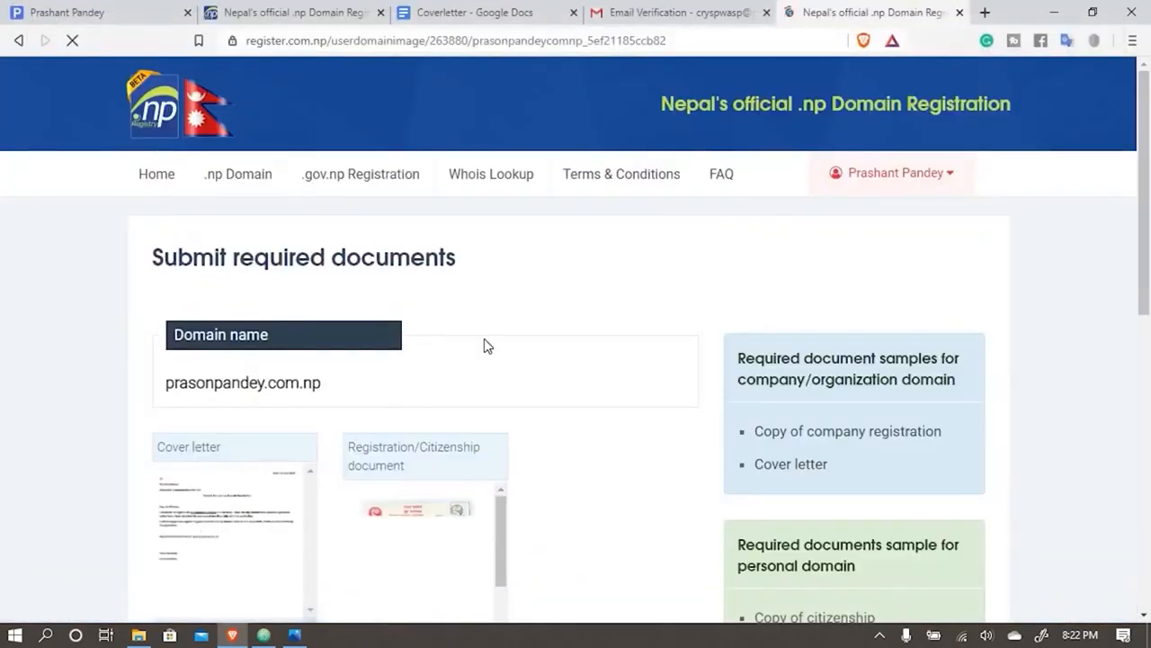
{"action": "scroll", "coordinate": [484, 346], "scroll_direction": "down", "scroll_amount": 4}
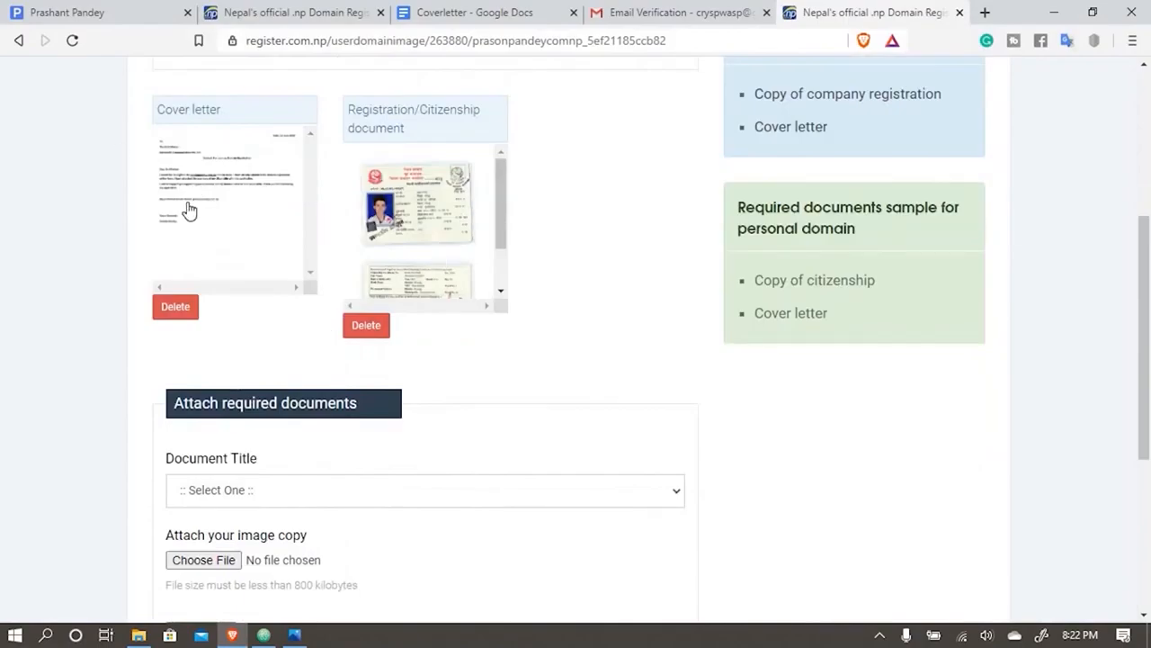
{"action": "scroll", "coordinate": [548, 293], "scroll_direction": "down", "scroll_amount": 1}
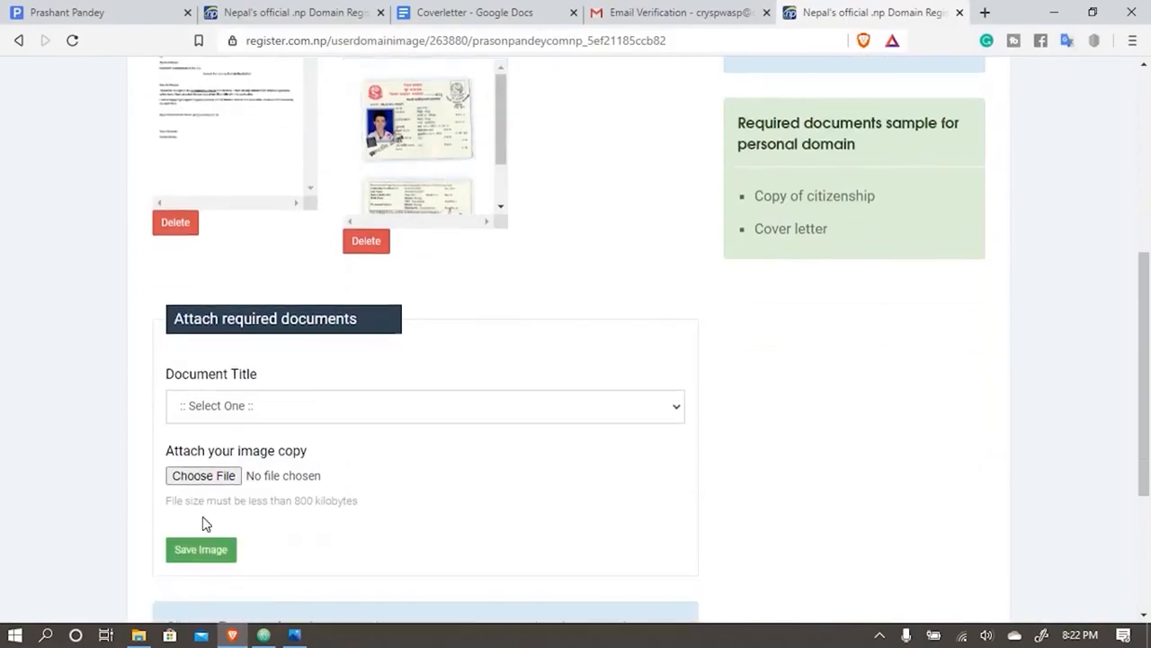
{"action": "scroll", "coordinate": [216, 503], "scroll_direction": "down", "scroll_amount": 3}
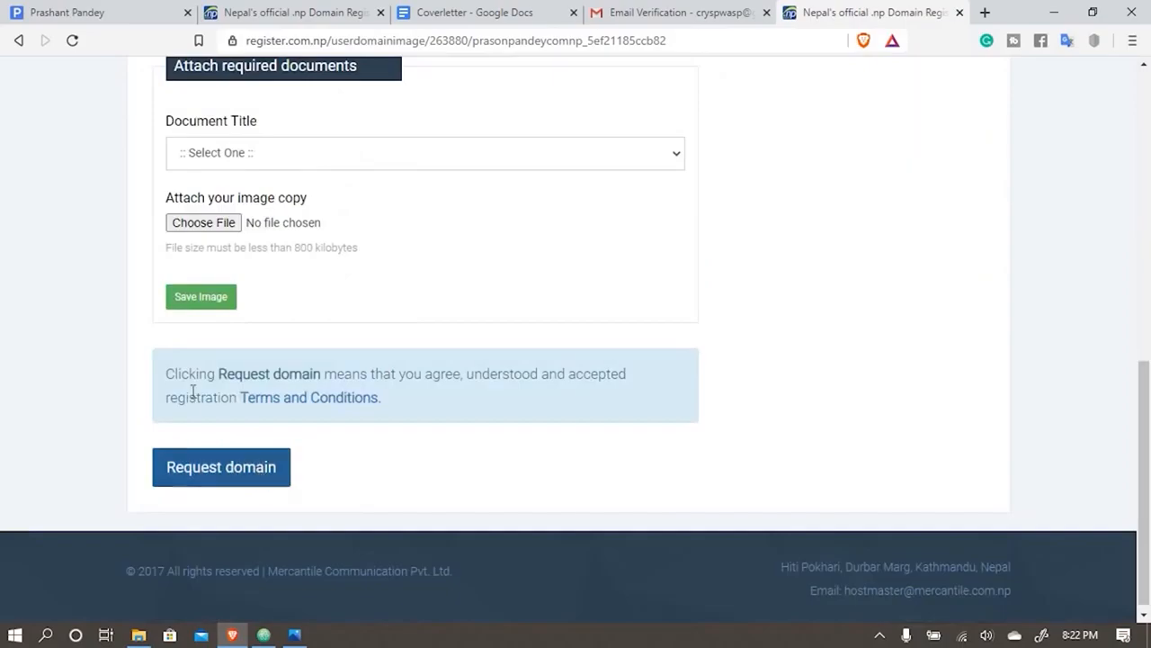
- Request the domain and confirm prasonpandey.com.np appears under New request/under approval
{"action": "left_click", "coordinate": [196, 464]}
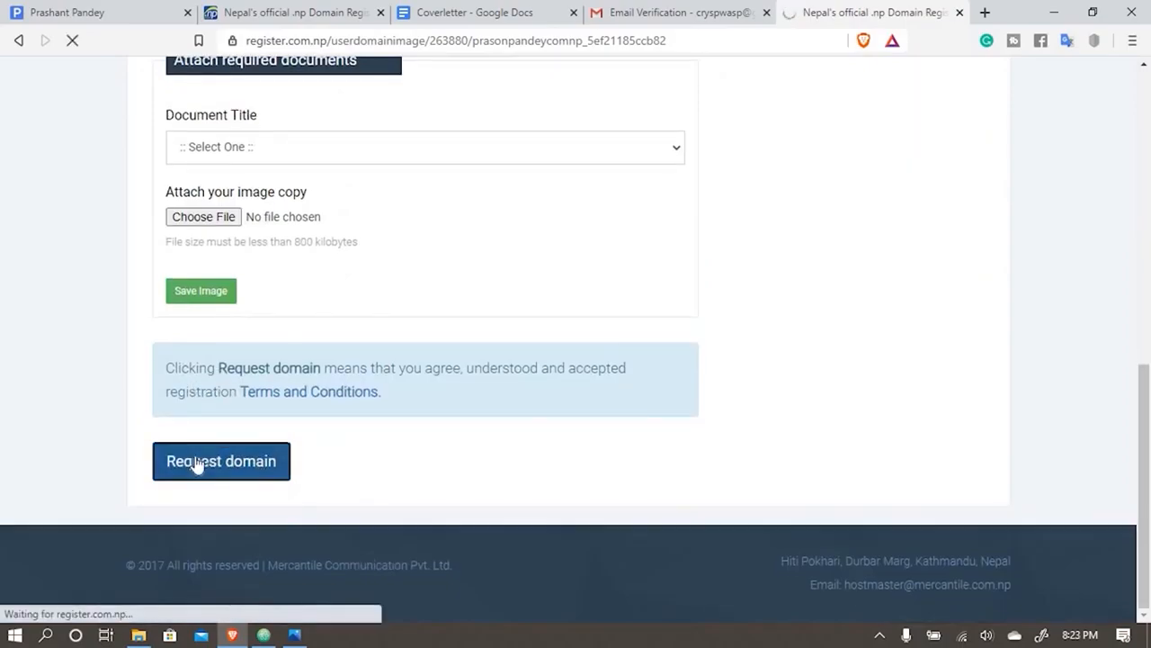
{"action": "scroll", "coordinate": [397, 388], "scroll_direction": "down", "scroll_amount": 4}
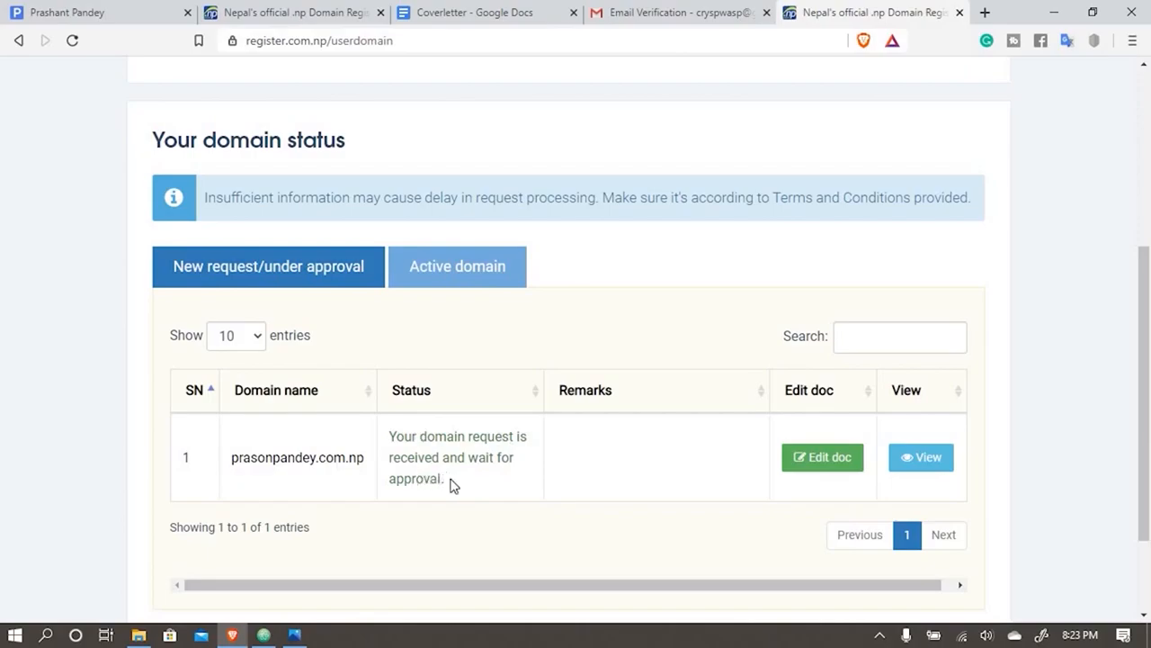
{"action": "scroll", "coordinate": [509, 476], "scroll_direction": "up", "scroll_amount": 1}
{"action": "scroll", "coordinate": [509, 476], "scroll_direction": "down", "scroll_amount": 3}
{"action": "scroll", "coordinate": [509, 476], "scroll_direction": "up", "scroll_amount": 1}
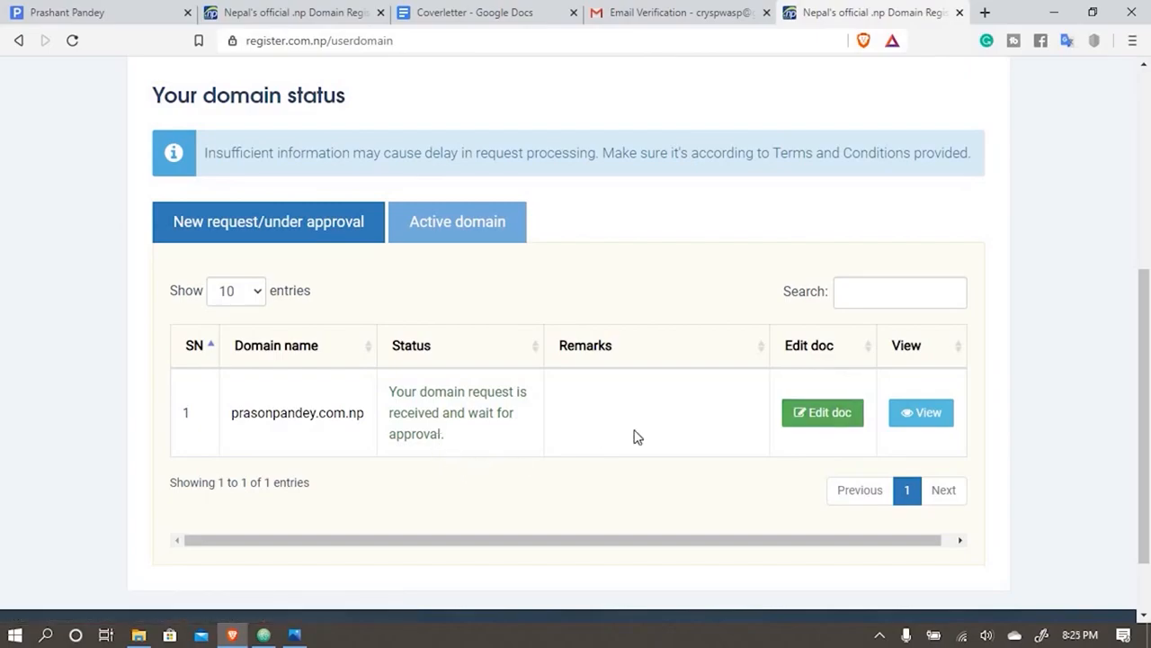
{"action": "scroll", "coordinate": [637, 437], "scroll_direction": "up", "scroll_amount": 4}
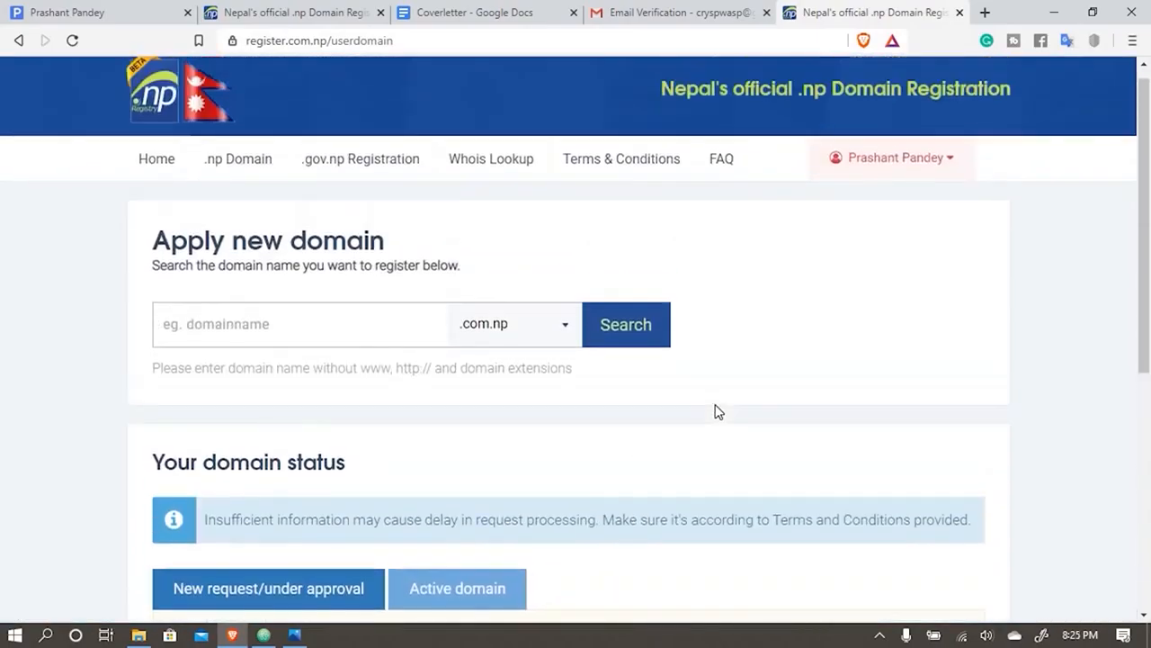
- Switch the domain status table to the Active domain tab and scroll back up
{"action": "scroll", "coordinate": [717, 411], "scroll_direction": "down", "scroll_amount": 5}
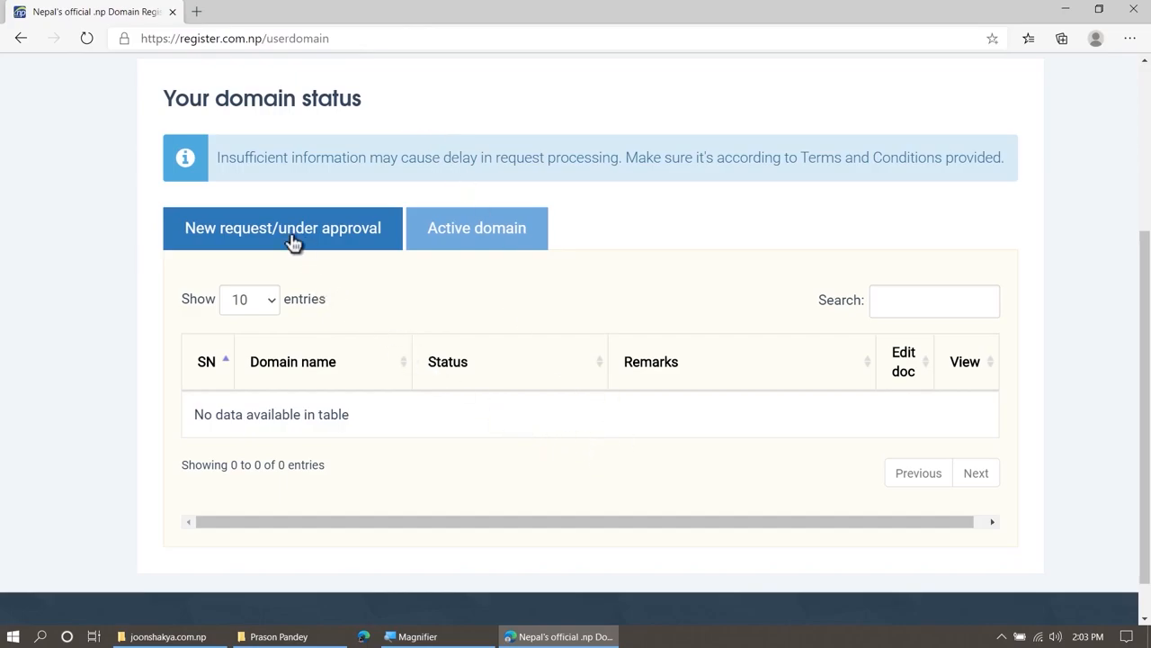
{"action": "left_click", "coordinate": [479, 245]}
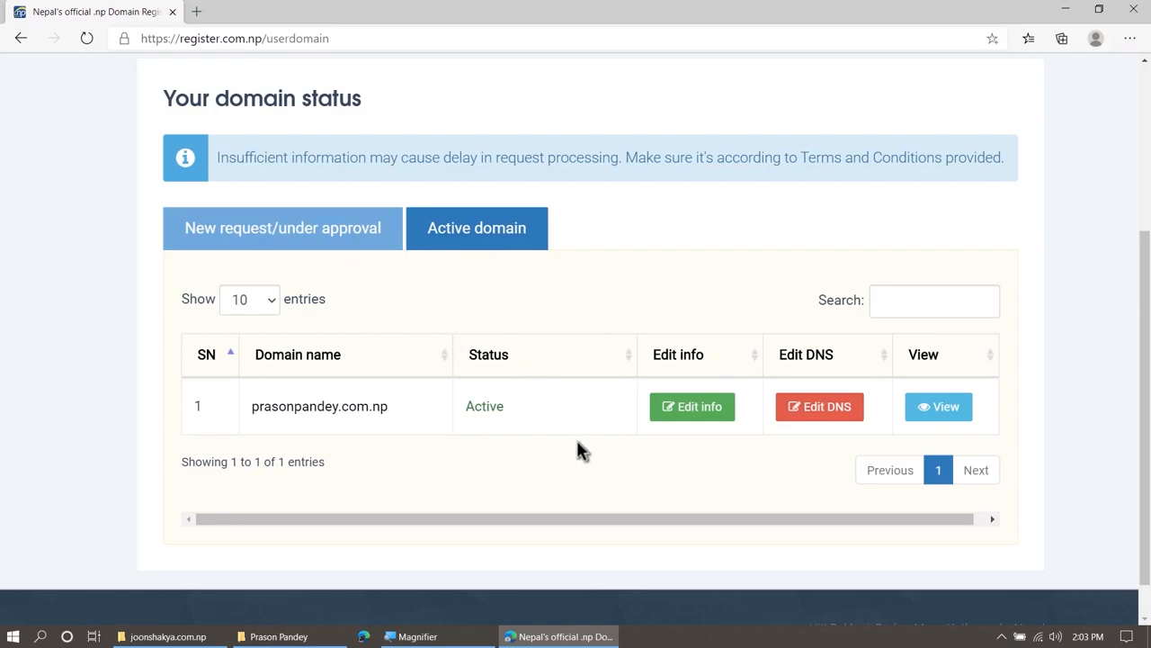
{"action": "scroll", "coordinate": [578, 450], "scroll_direction": "up", "scroll_amount": 5}
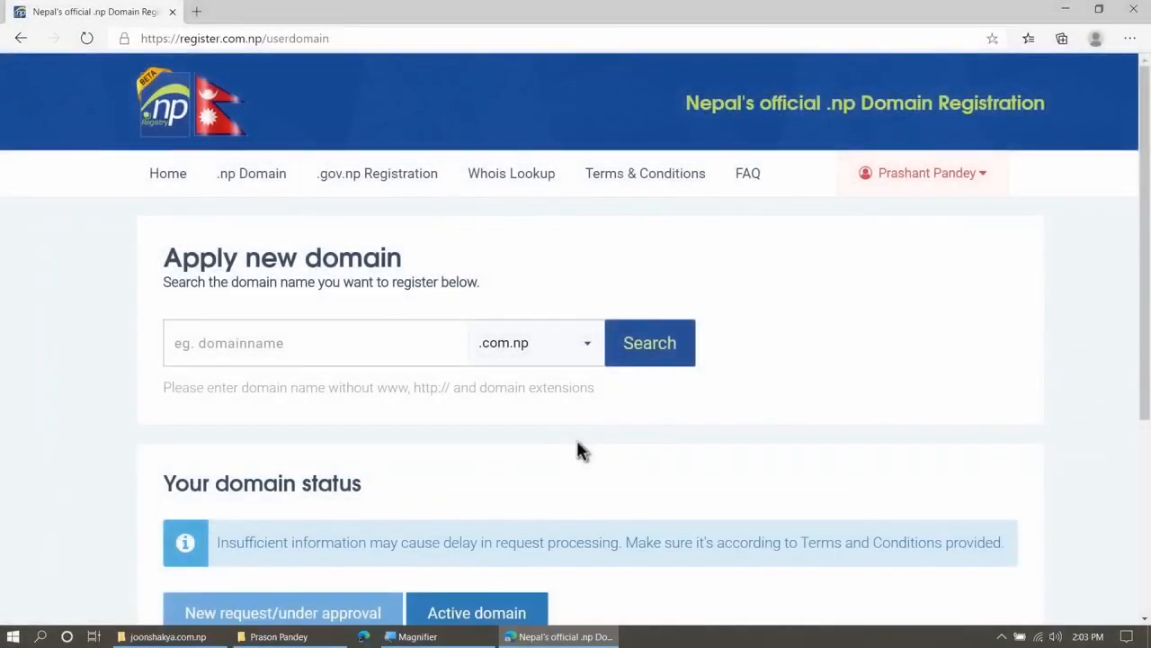
- In a new tab, load example.com, then go to Google's home page
{"action": "key", "text": "ctrl+t"}
{"action": "type", "text": "ex"}
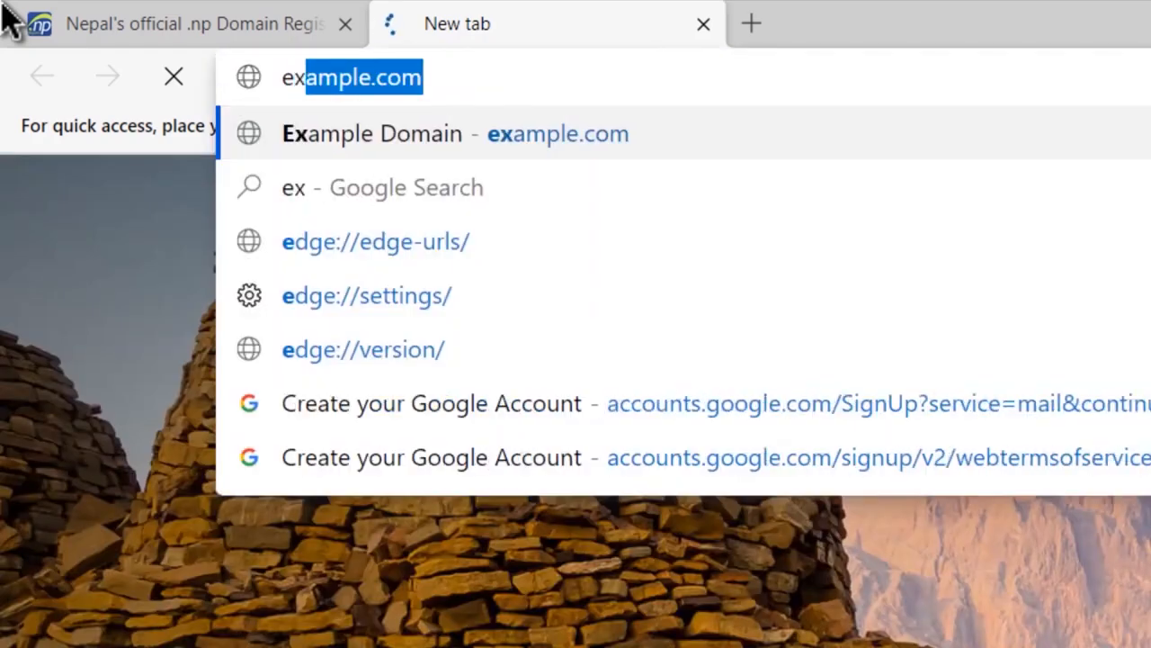
{"action": "type", "text": "a"}
{"action": "key", "text": "Return"}
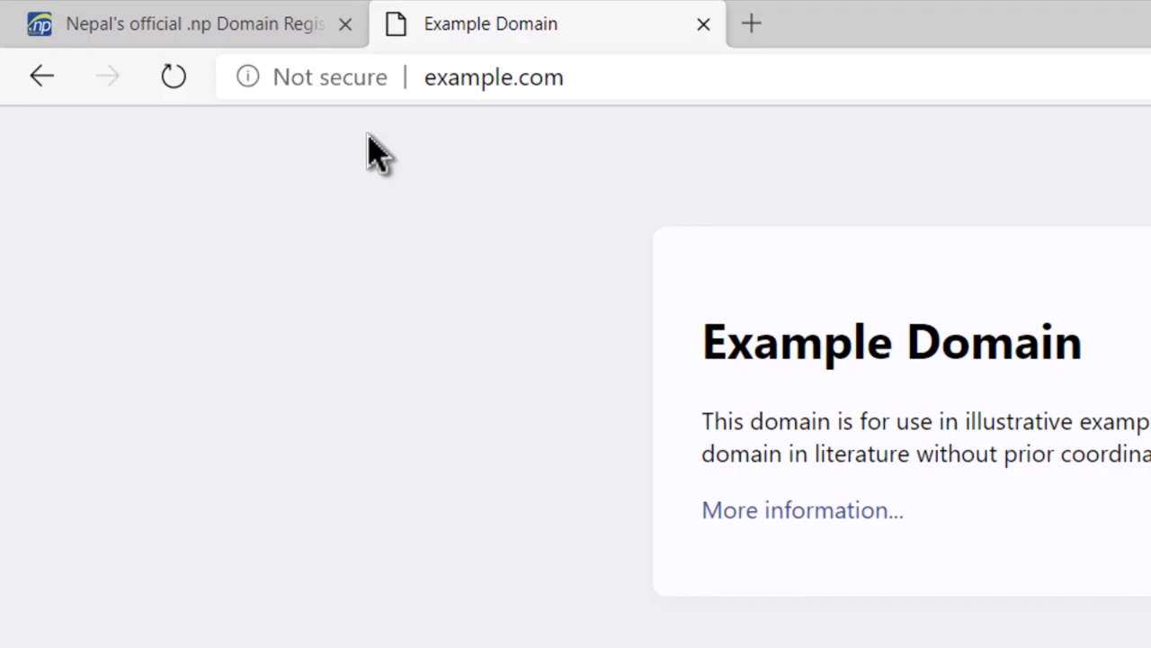
{"action": "left_click", "coordinate": [508, 86]}
{"action": "type", "text": "go"}
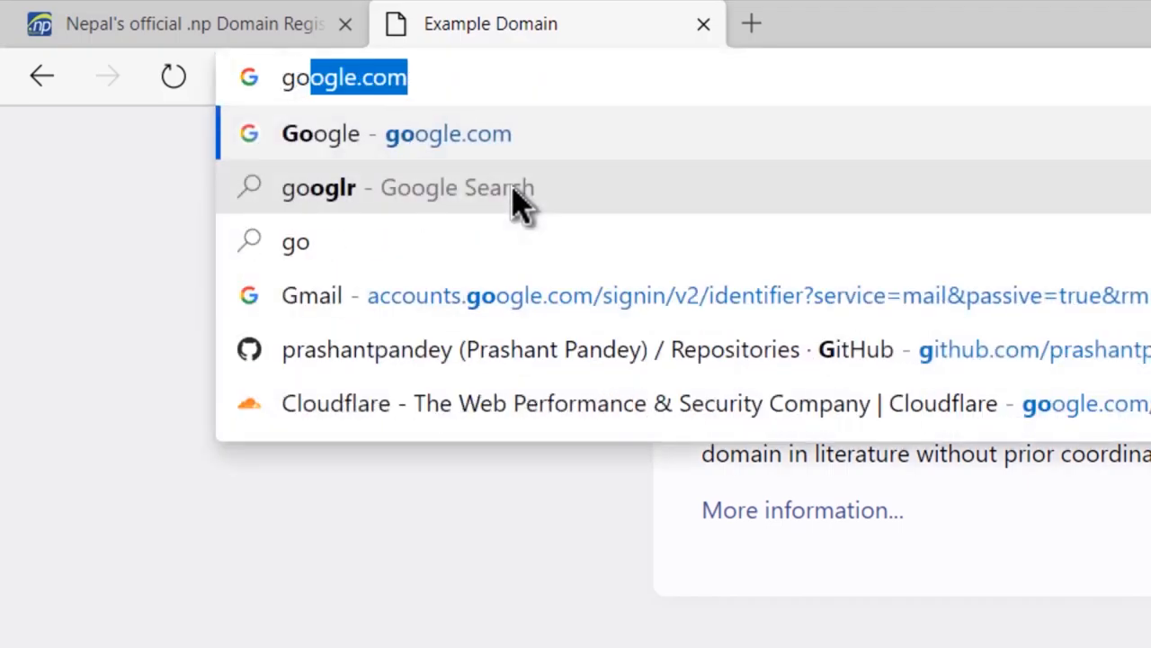
{"action": "key", "text": "Return"}
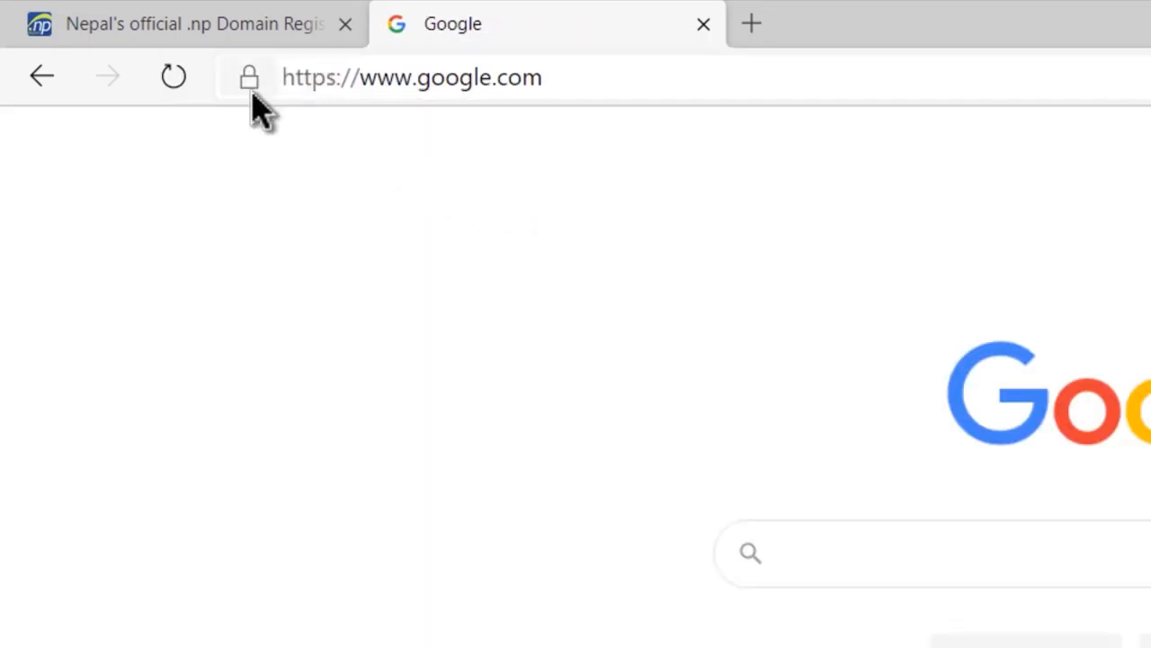
- Check Google's connection security, then edit the https prefix of the address and reload
{"action": "left_click", "coordinate": [259, 83]}
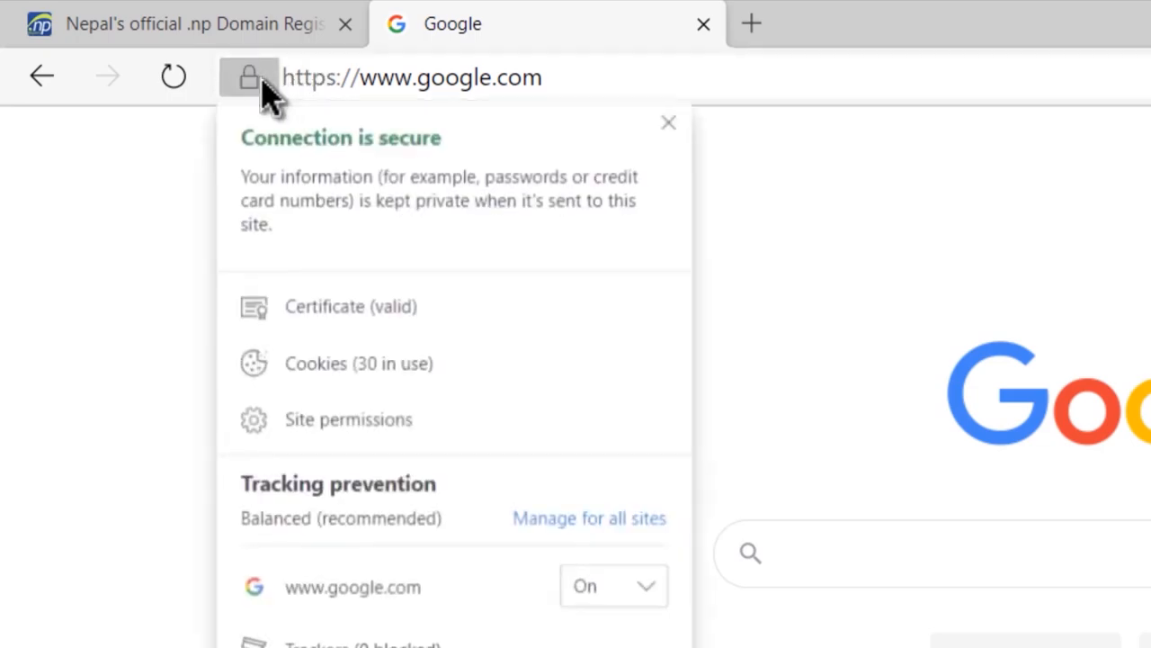
{"action": "left_click", "coordinate": [335, 79]}
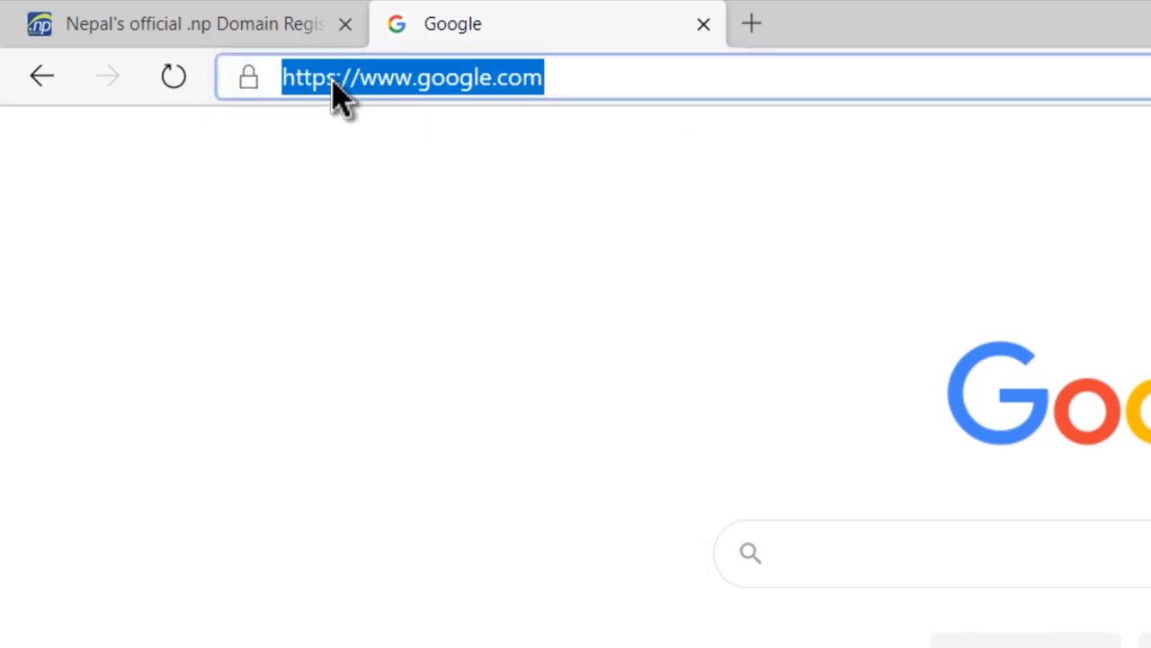
{"action": "double_click", "coordinate": [335, 80]}
{"action": "left_click", "coordinate": [338, 90]}
{"action": "key", "text": "BackSpace"}
{"action": "key", "text": "BackSpace"}
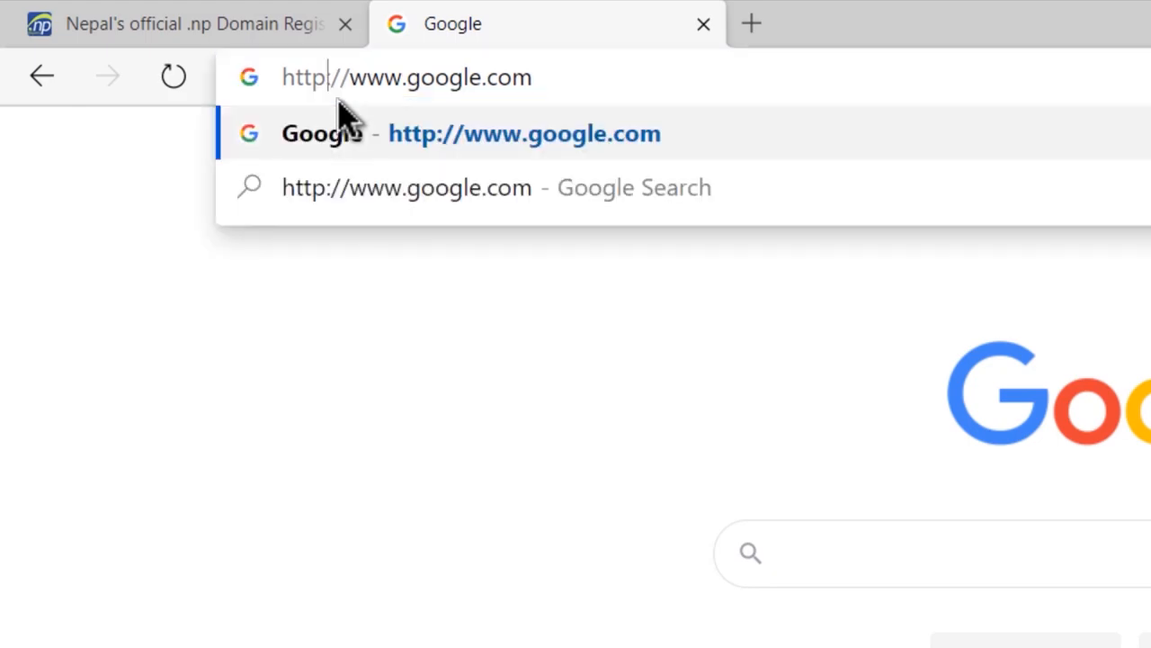
{"action": "key", "text": "Return"}
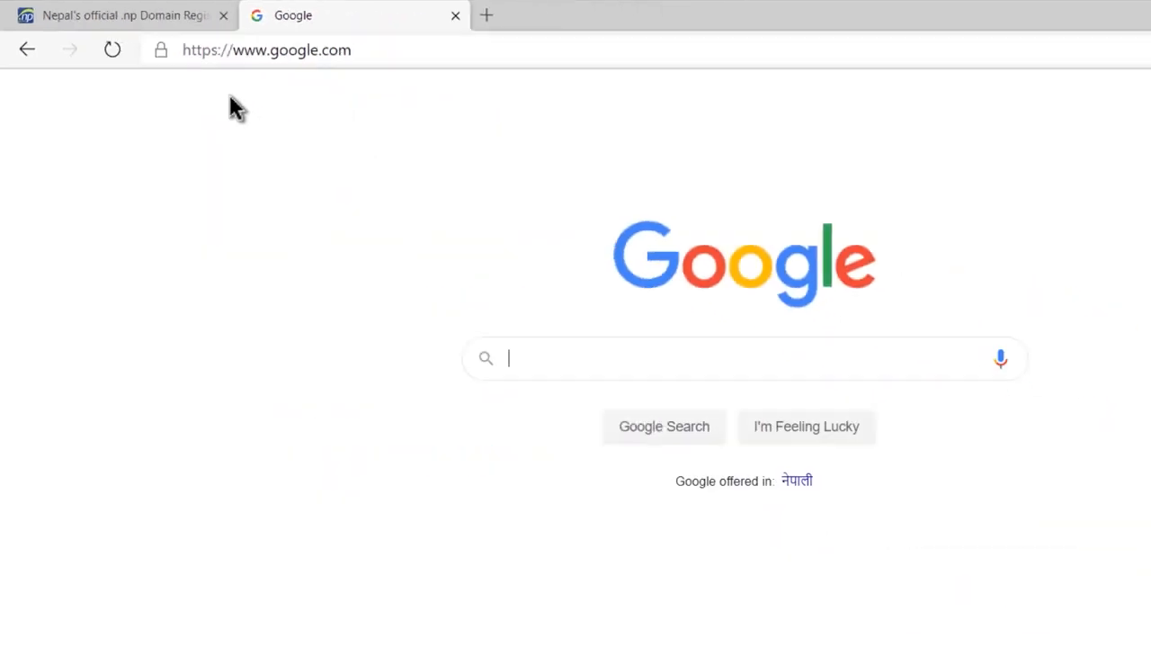
- Search Google for cloudflare and reach the Cloudflare sign-up form
{"action": "type", "text": "cloudflare"}
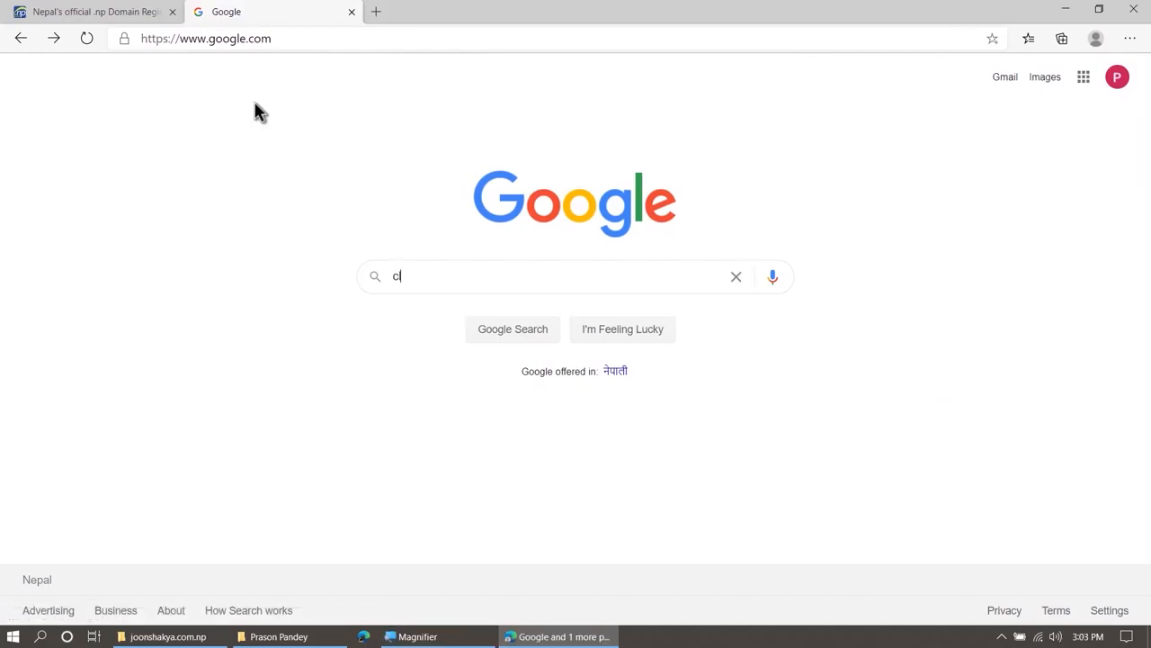
{"action": "key", "text": "Return"}
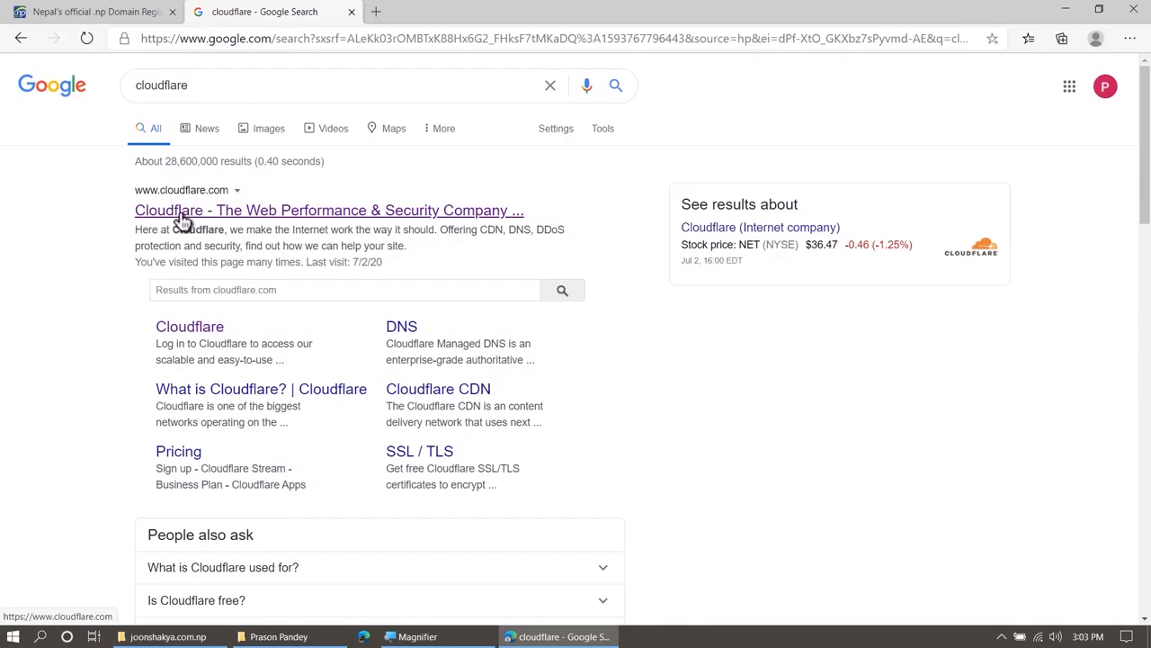
{"action": "left_click", "coordinate": [210, 214]}
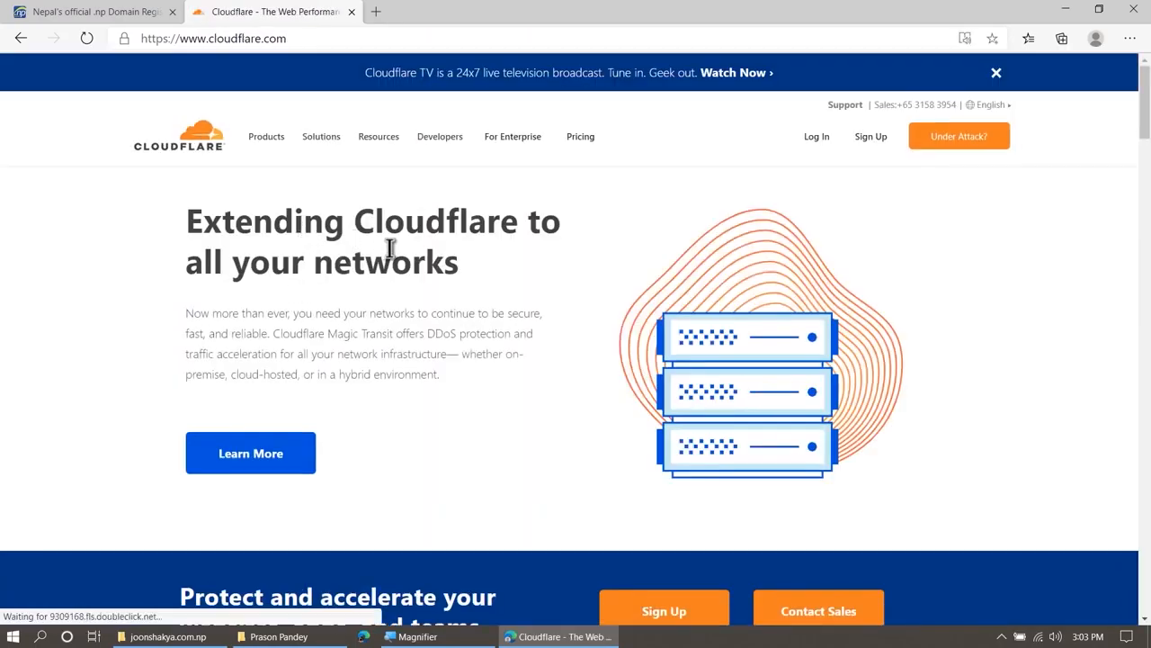
{"action": "left_click", "coordinate": [869, 144]}
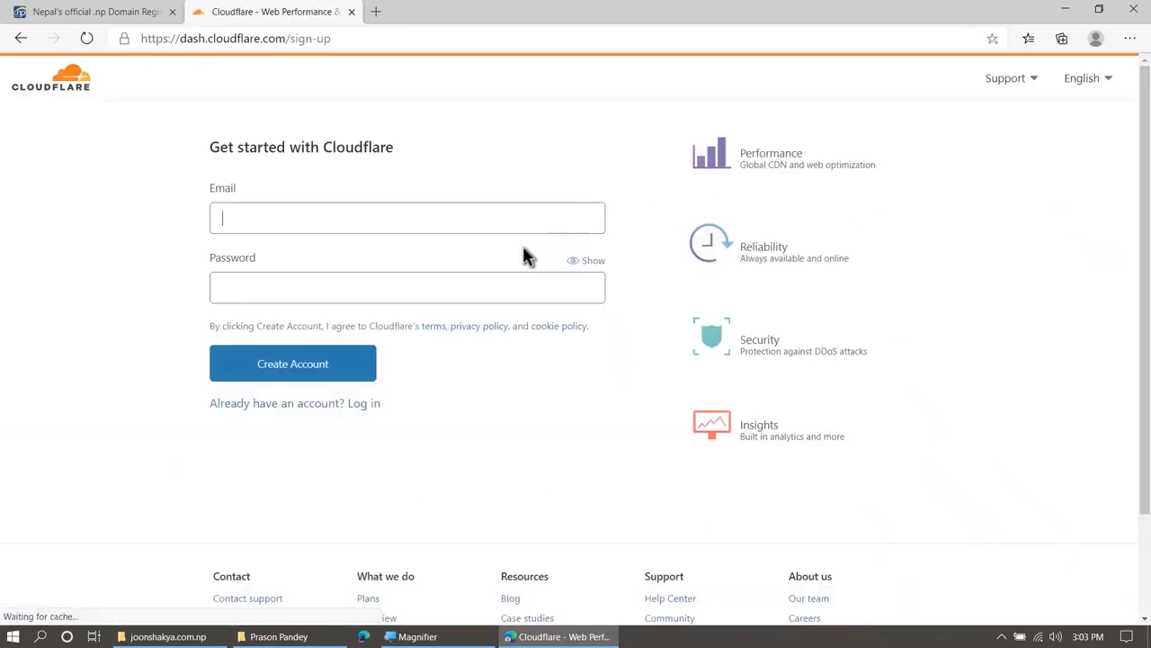
- Enter the account e-mail and password and create the Cloudflare account
{"action": "left_click", "coordinate": [329, 224]}
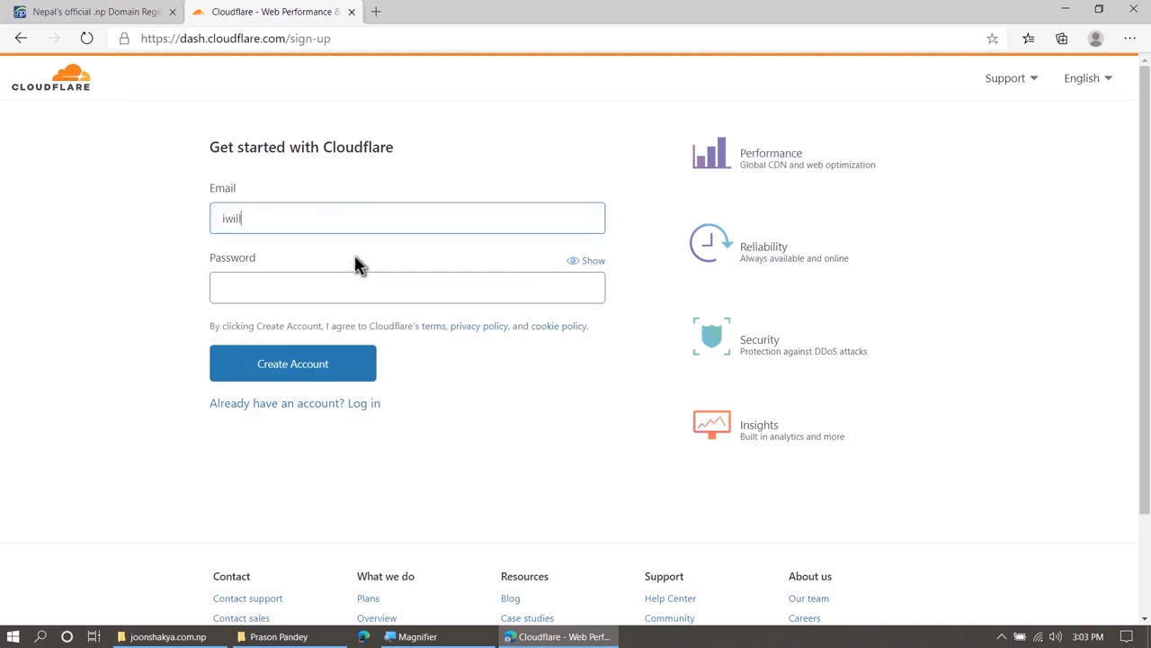
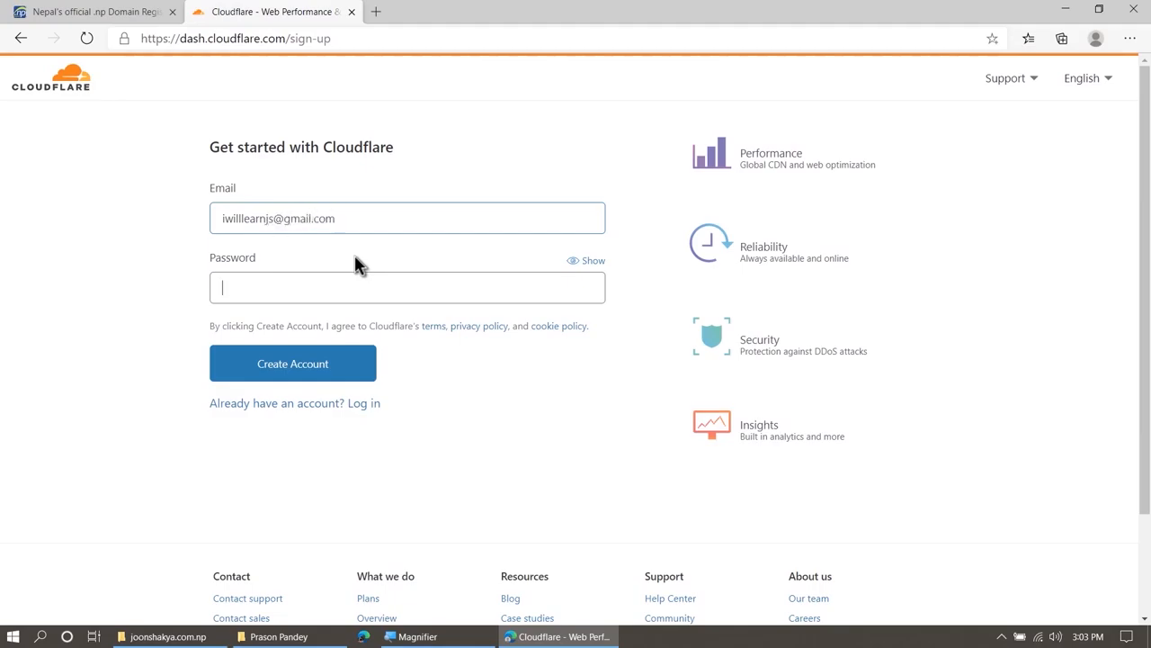
{"action": "key", "text": "Tab"}
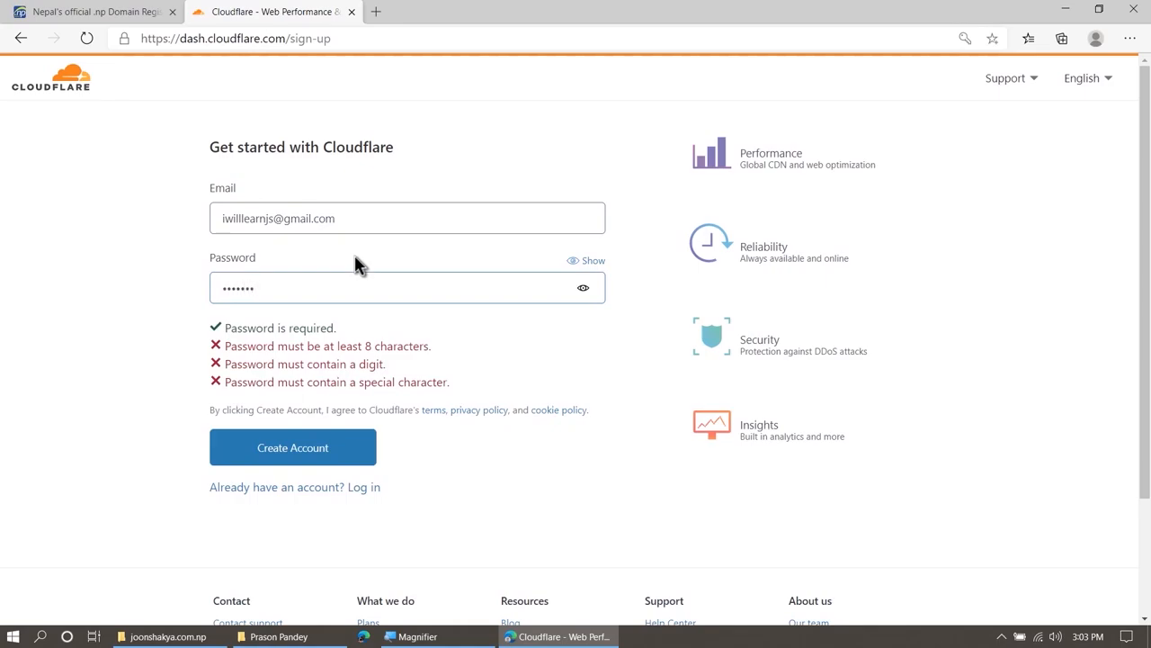
{"action": "key", "text": "Return"}
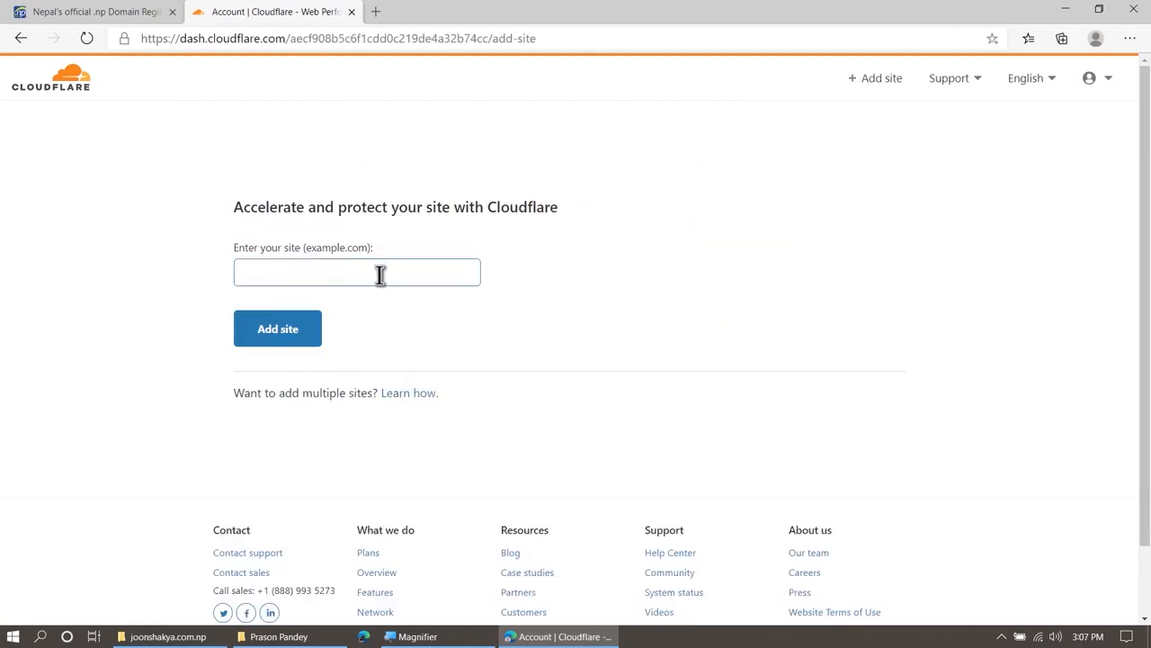
- Copy the domain prasonpandey.com.np from the registrar's Active domain list
{"action": "left_click", "coordinate": [95, 13]}
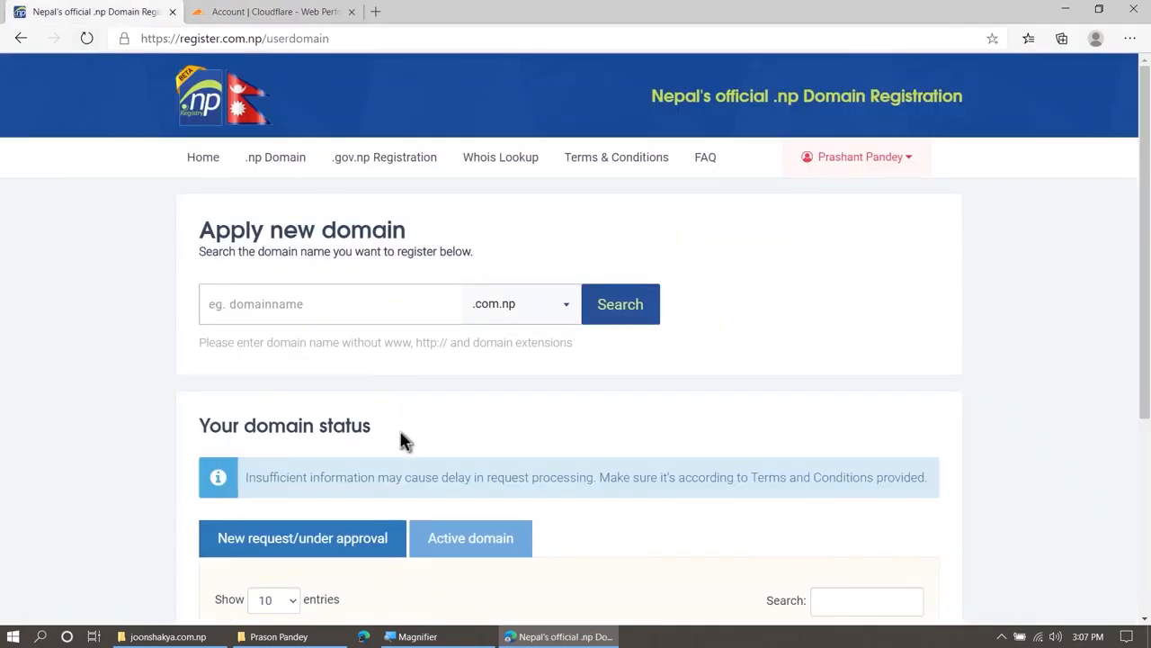
{"action": "scroll", "coordinate": [402, 440], "scroll_direction": "down", "scroll_amount": 3}
{"action": "left_click", "coordinate": [423, 236]}
{"action": "double_click", "coordinate": [321, 379]}
{"action": "key", "text": "ctrl+c"}
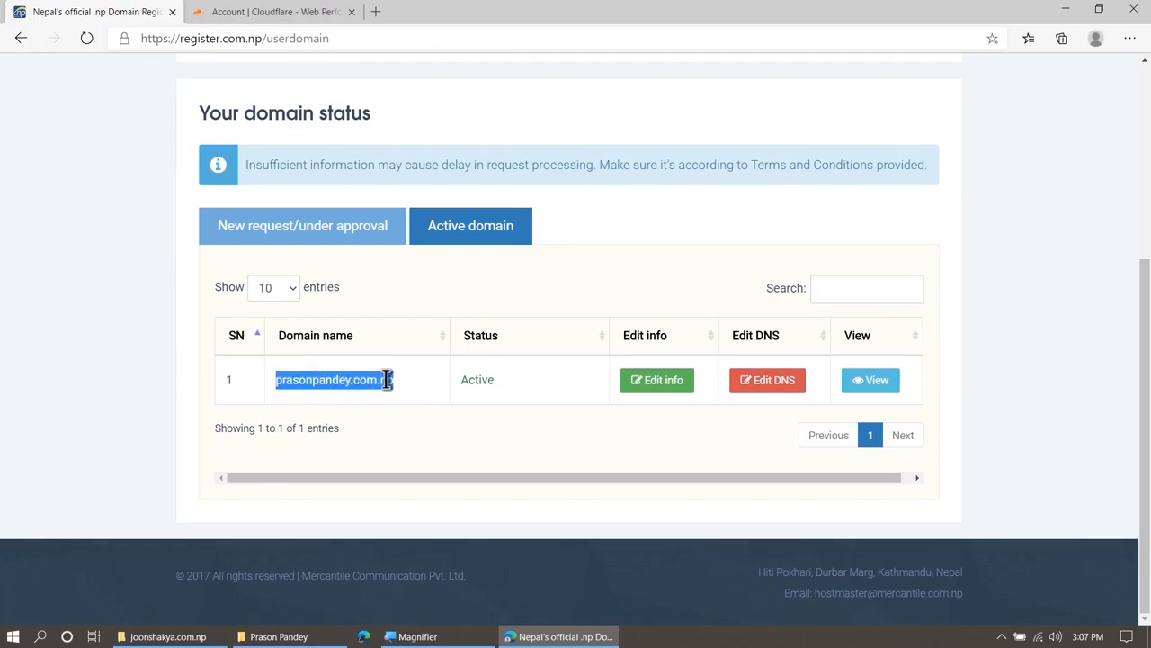
- Paste prasonpandey.com.np into Cloudflare's Add site and confirm the Free $0/month plan
{"action": "left_click", "coordinate": [270, 13]}
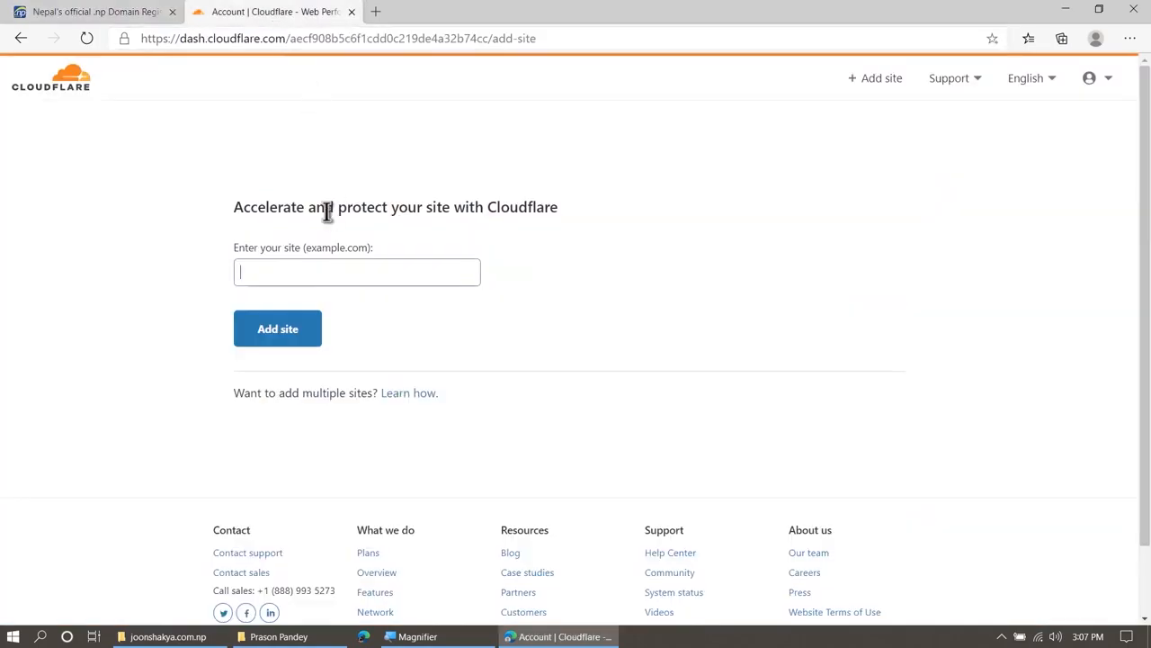
{"action": "left_click", "coordinate": [329, 265]}
{"action": "key", "text": "ctrl+v"}
{"action": "left_click", "coordinate": [289, 340]}
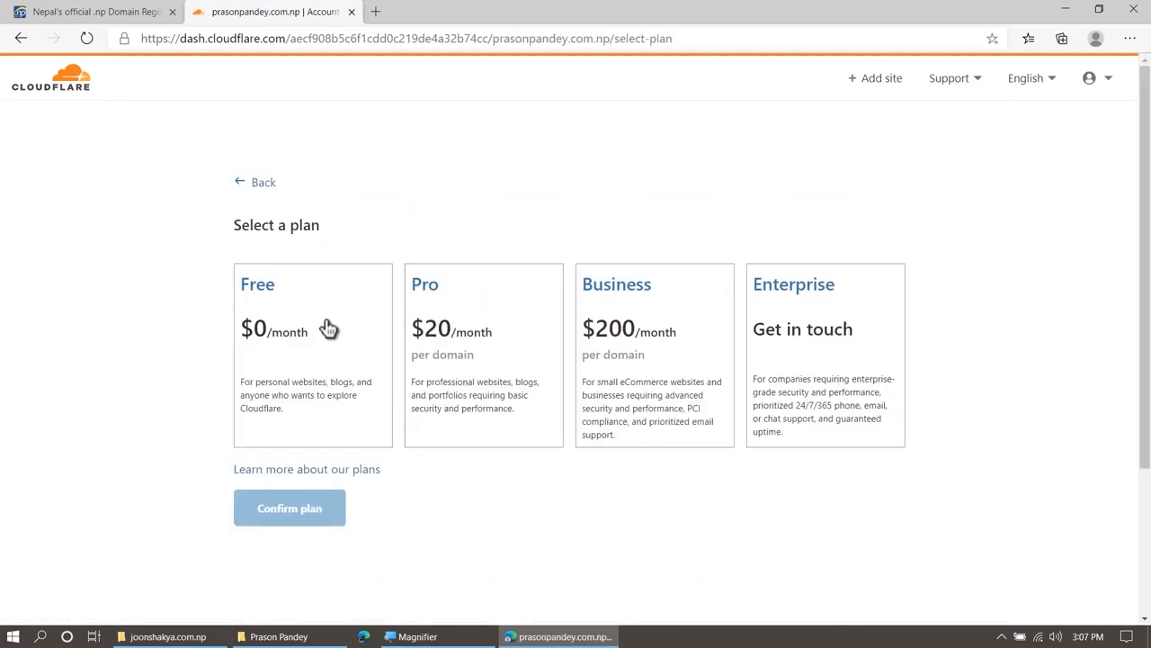
{"action": "left_click", "coordinate": [327, 331]}
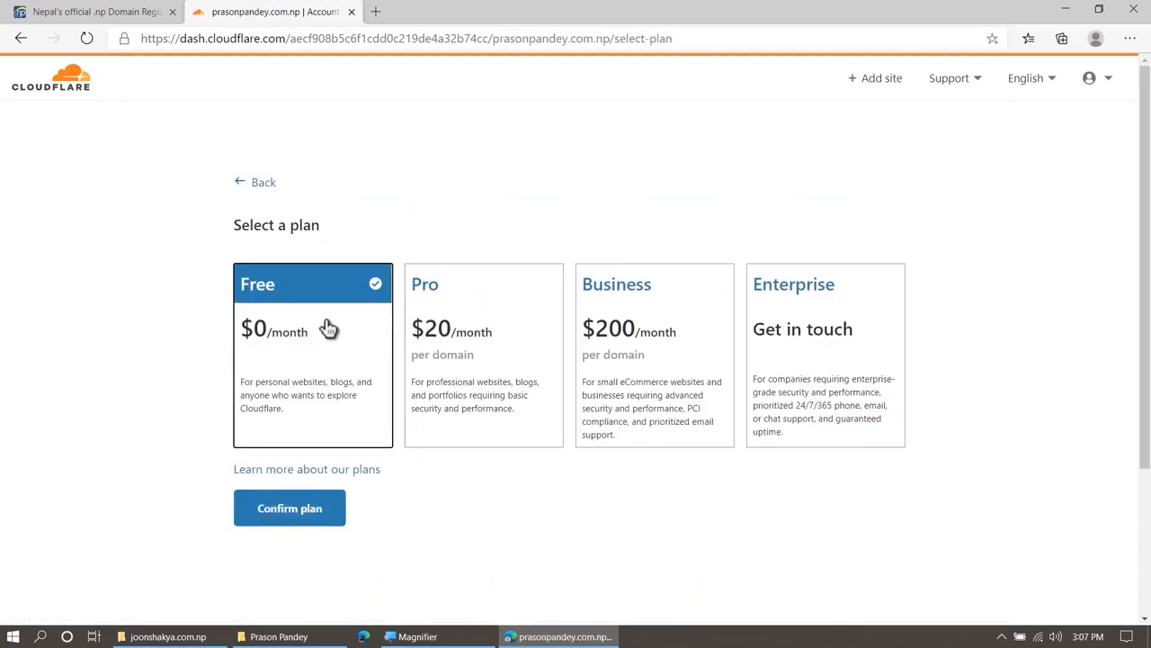
{"action": "left_click", "coordinate": [313, 522]}
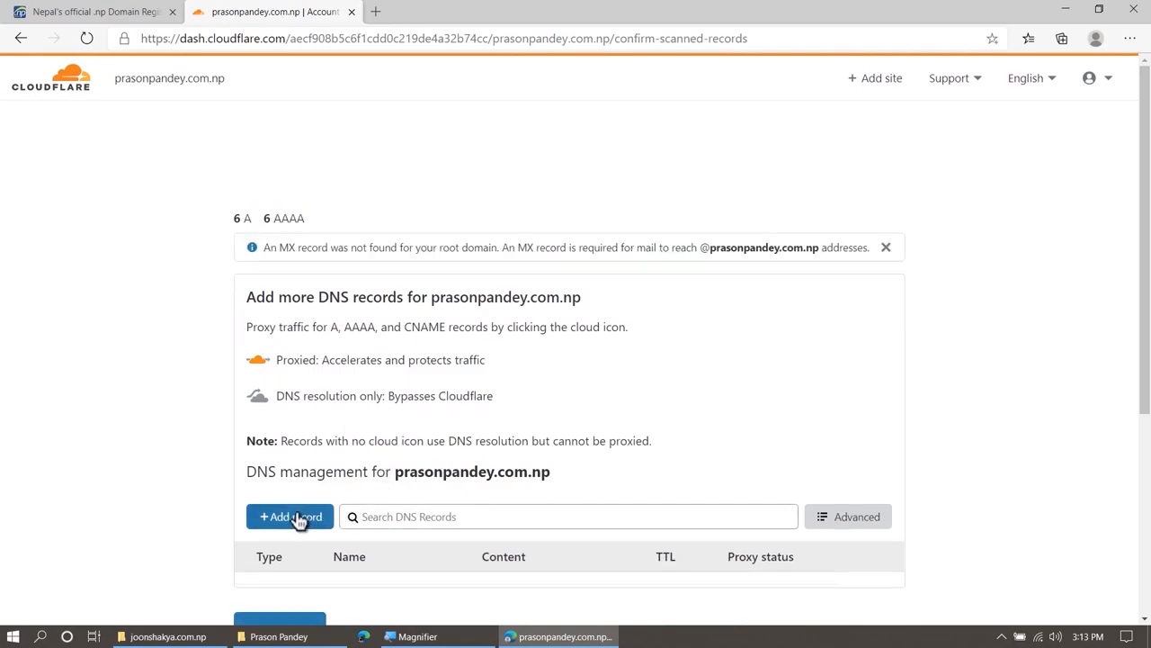
{"action": "left_click", "coordinate": [291, 516]}
{"action": "scroll", "coordinate": [289, 383], "scroll_direction": "down", "scroll_amount": 3}
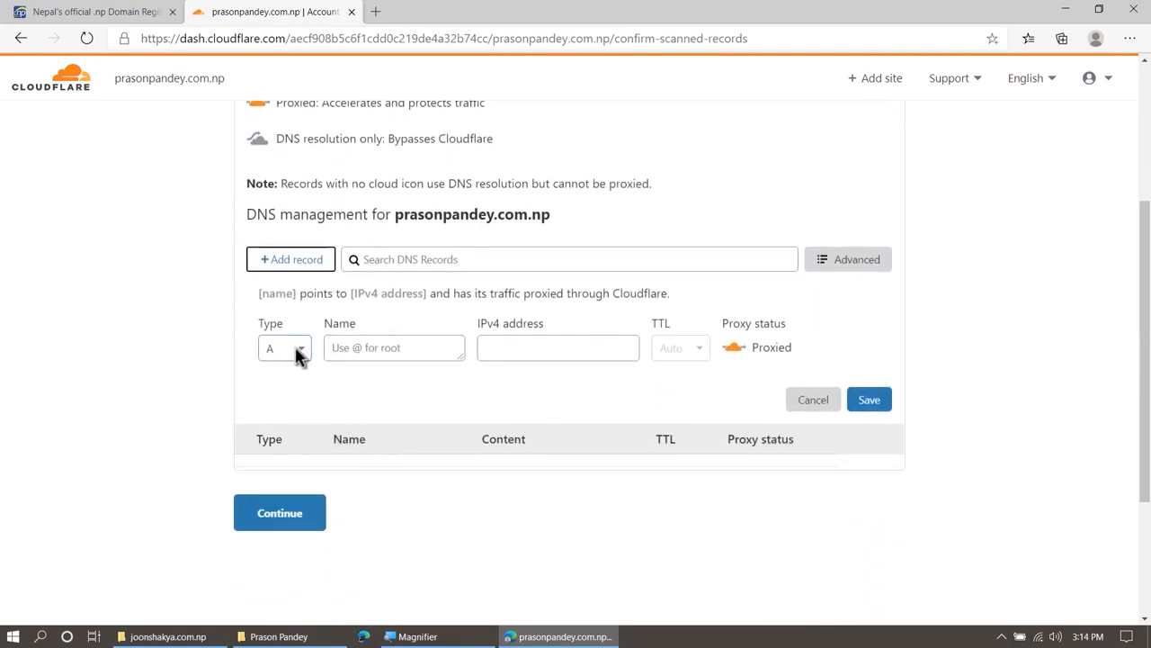
{"action": "left_click", "coordinate": [298, 353]}
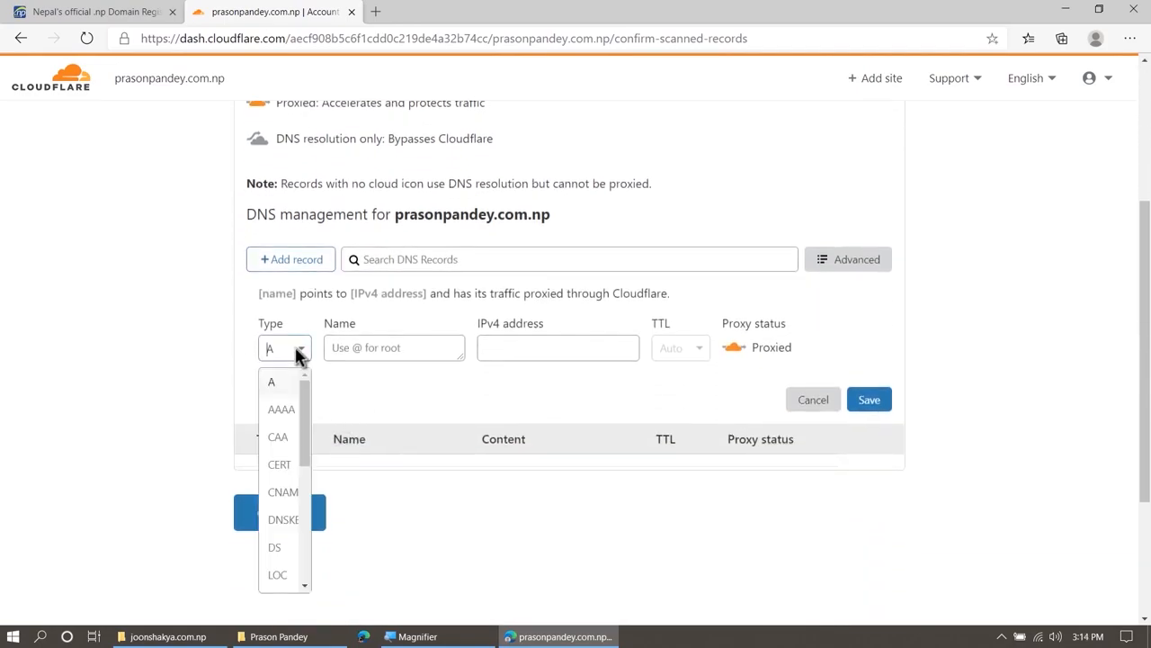
{"action": "left_click", "coordinate": [284, 497]}
{"action": "left_click", "coordinate": [371, 352]}
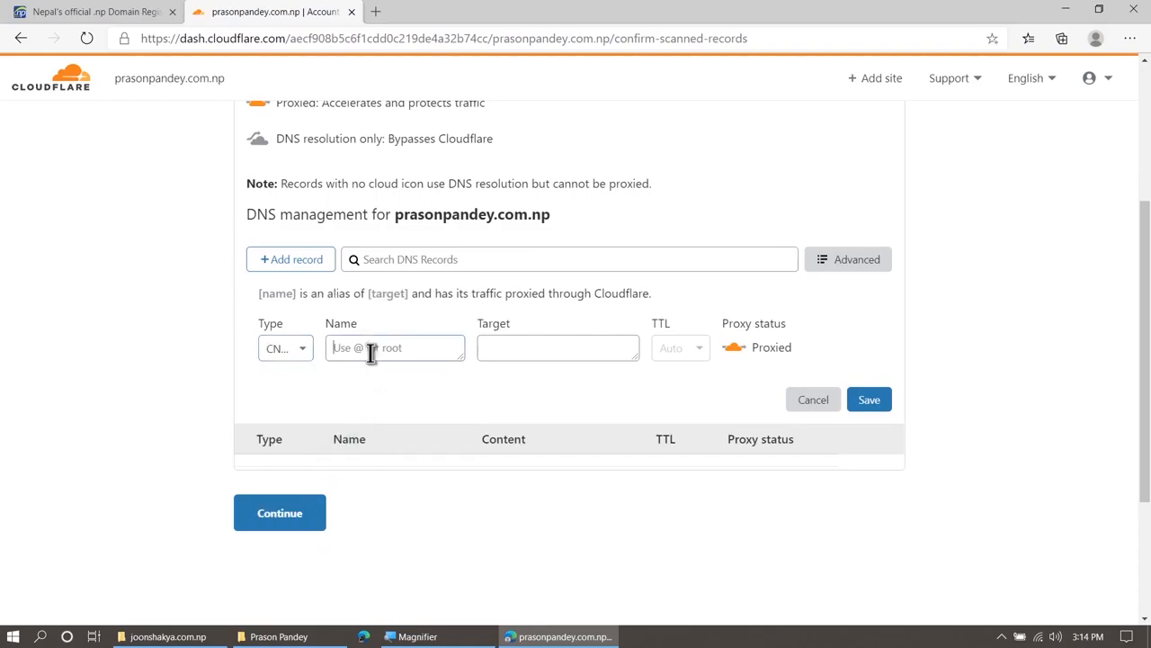
{"action": "key", "text": "ctrl+v"}
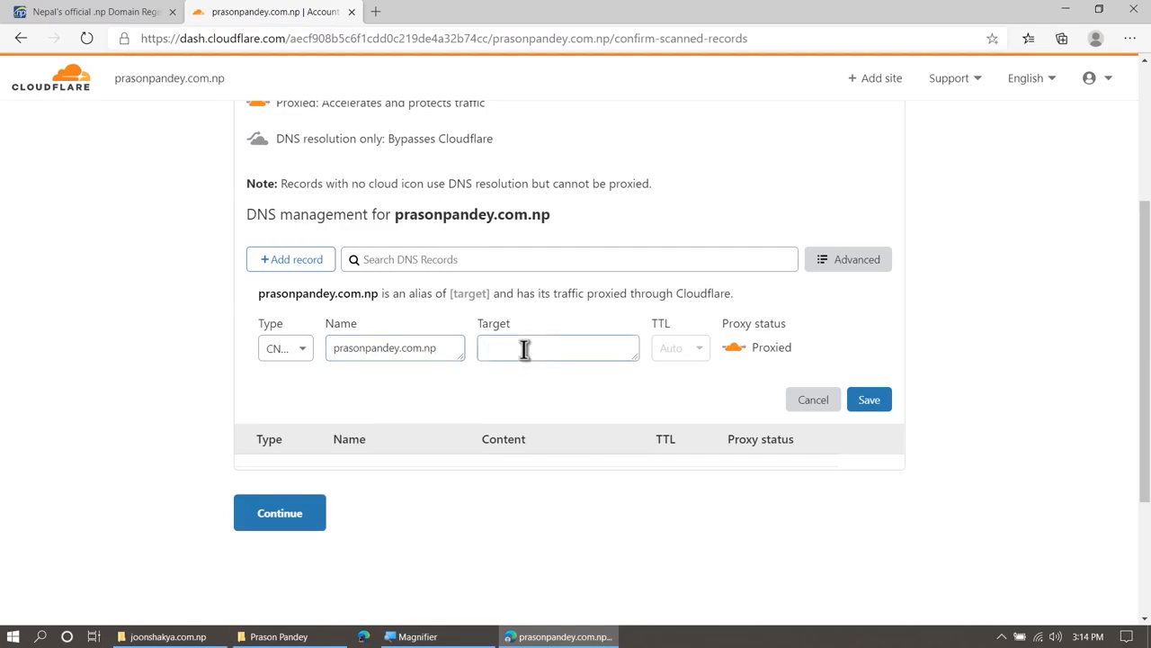
{"action": "type", "text": "www."}
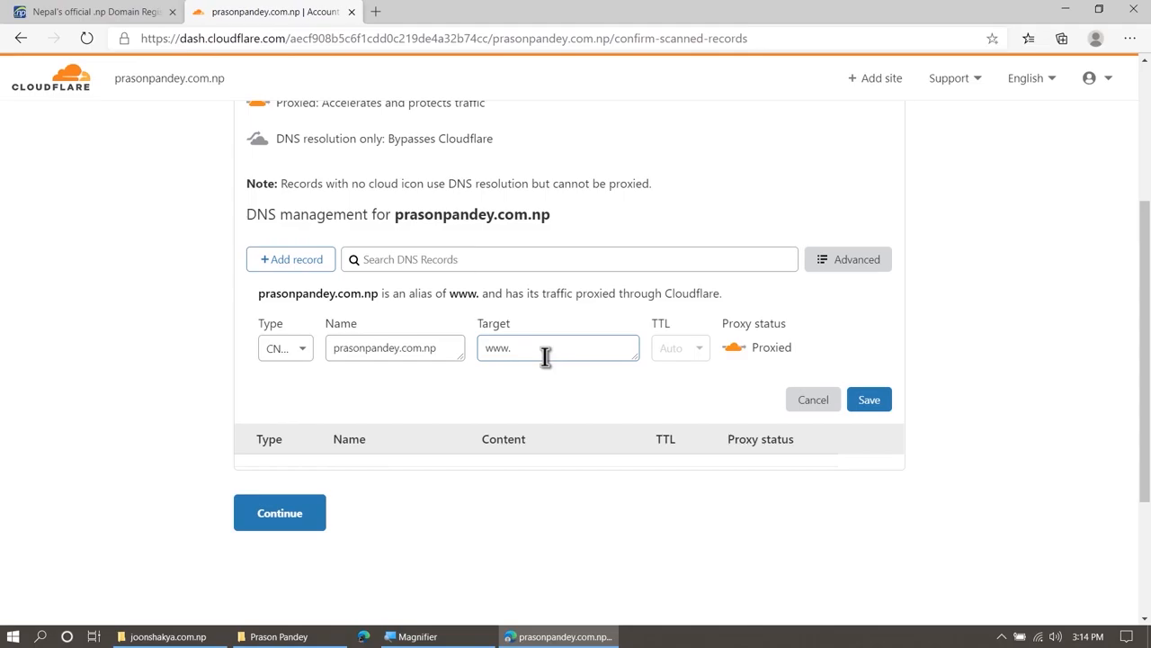
{"action": "key", "text": "ctrl+v"}
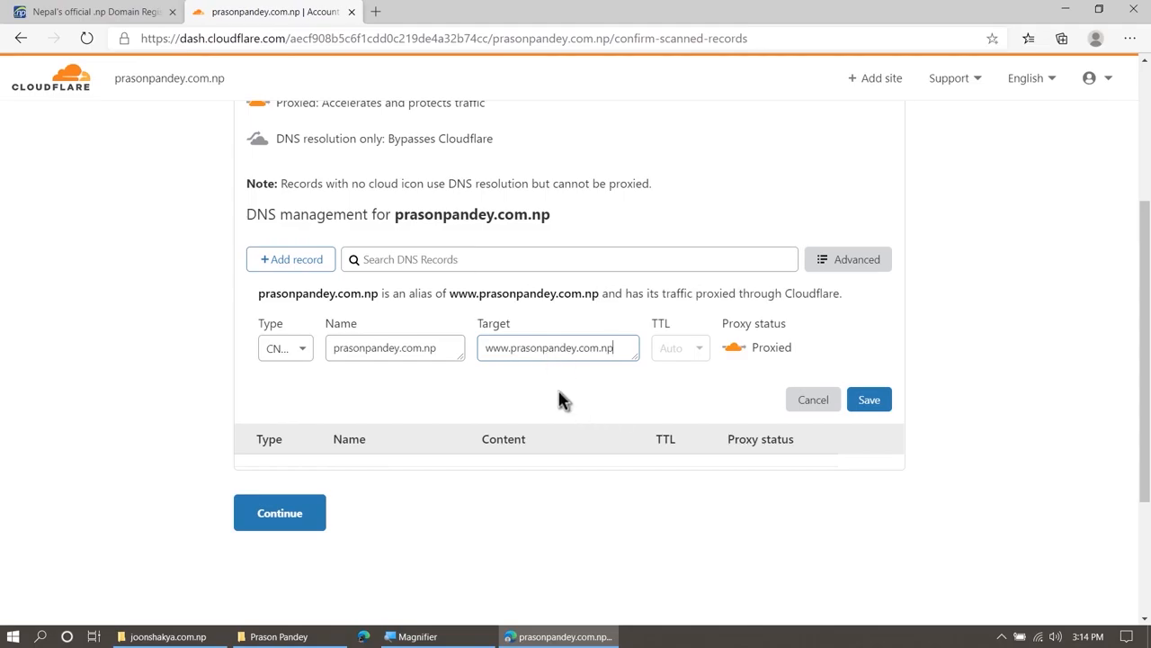
{"action": "left_click", "coordinate": [880, 402]}
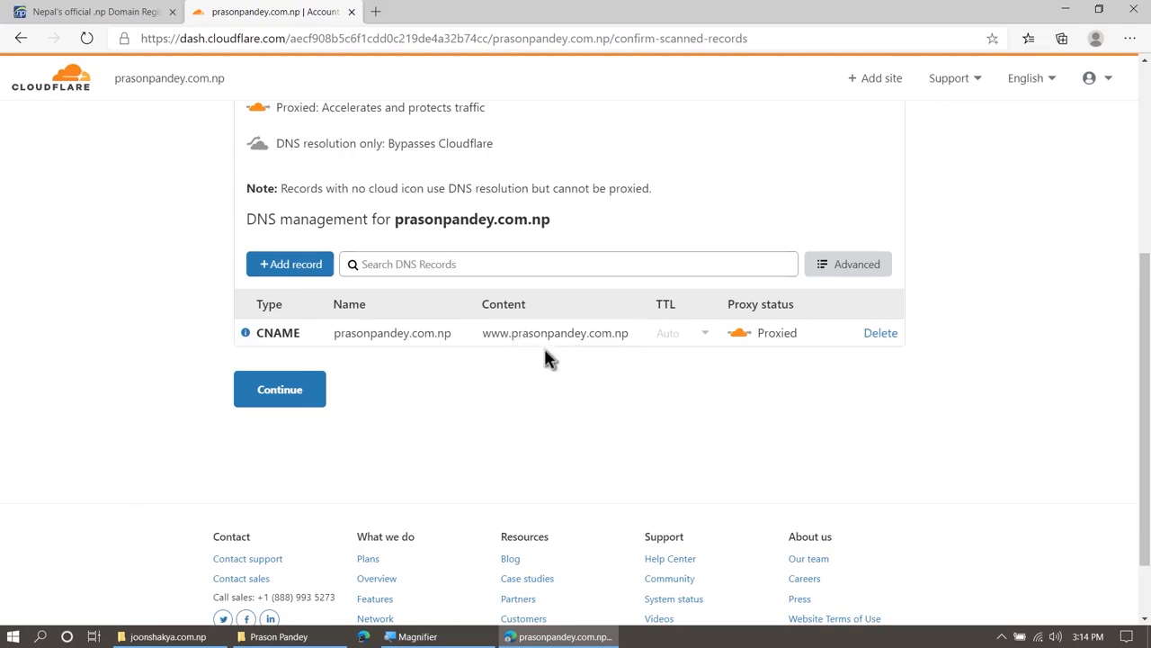
- Start a new Cloudflare DNS record, then search Google for 'git hubdns ip' in a new tab
{"action": "left_click", "coordinate": [282, 266]}
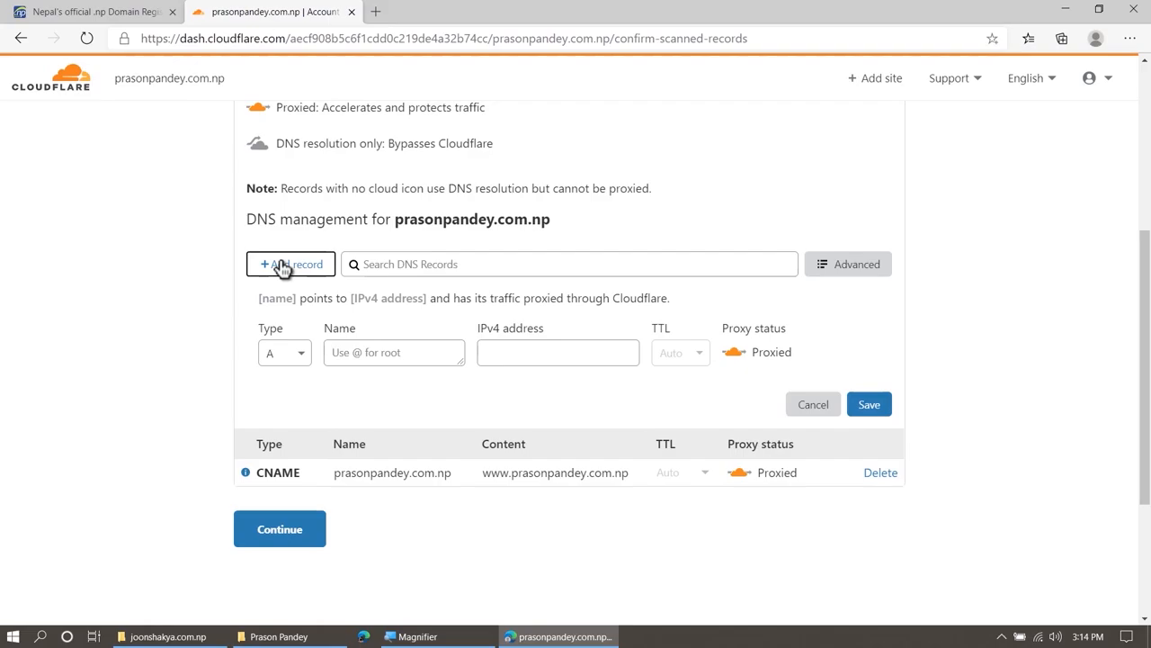
{"action": "key", "text": "ctrl+t"}
{"action": "type", "text": "g"}
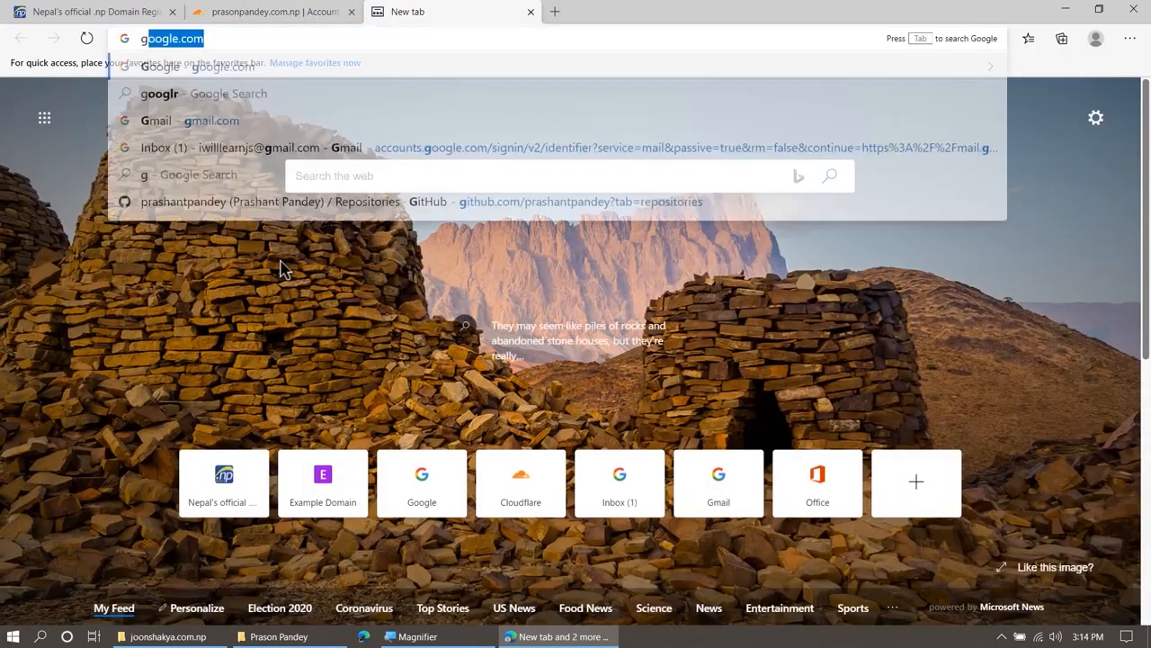
{"action": "type", "text": "it hub"}
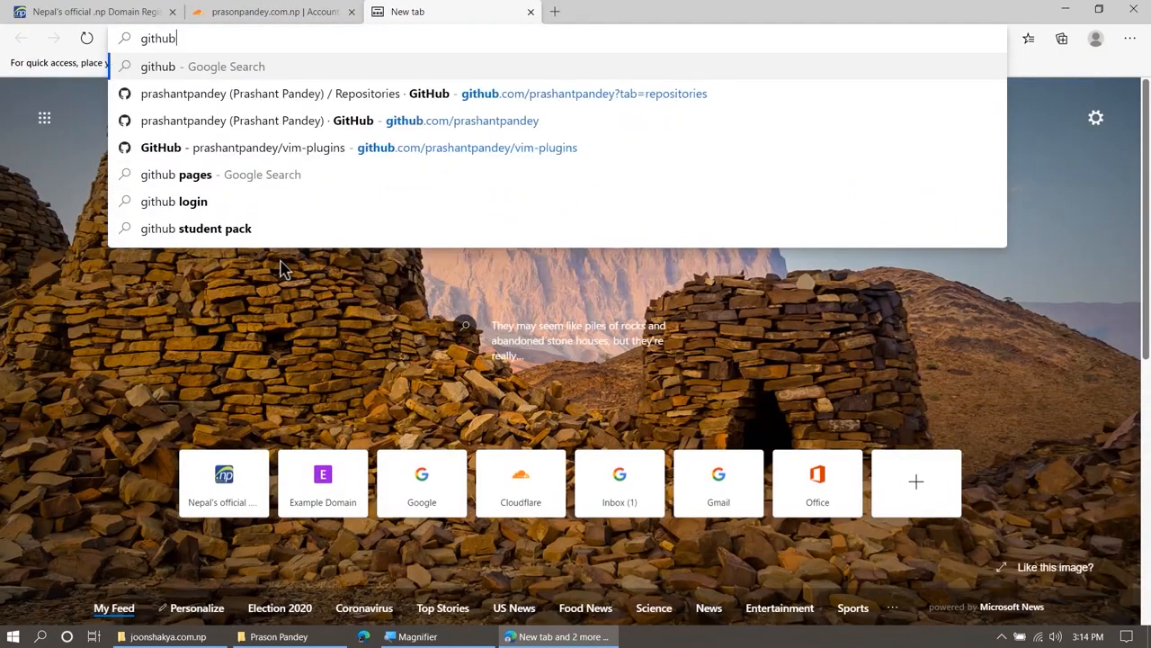
{"action": "type", "text": "dns ip"}
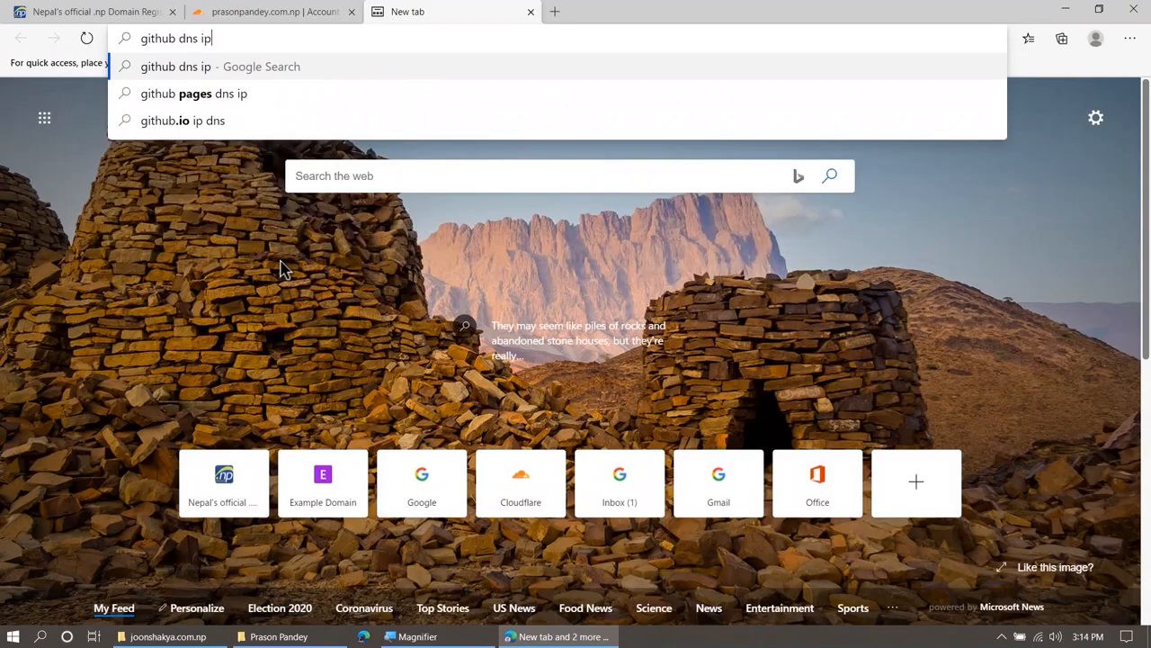
{"action": "key", "text": "Return"}
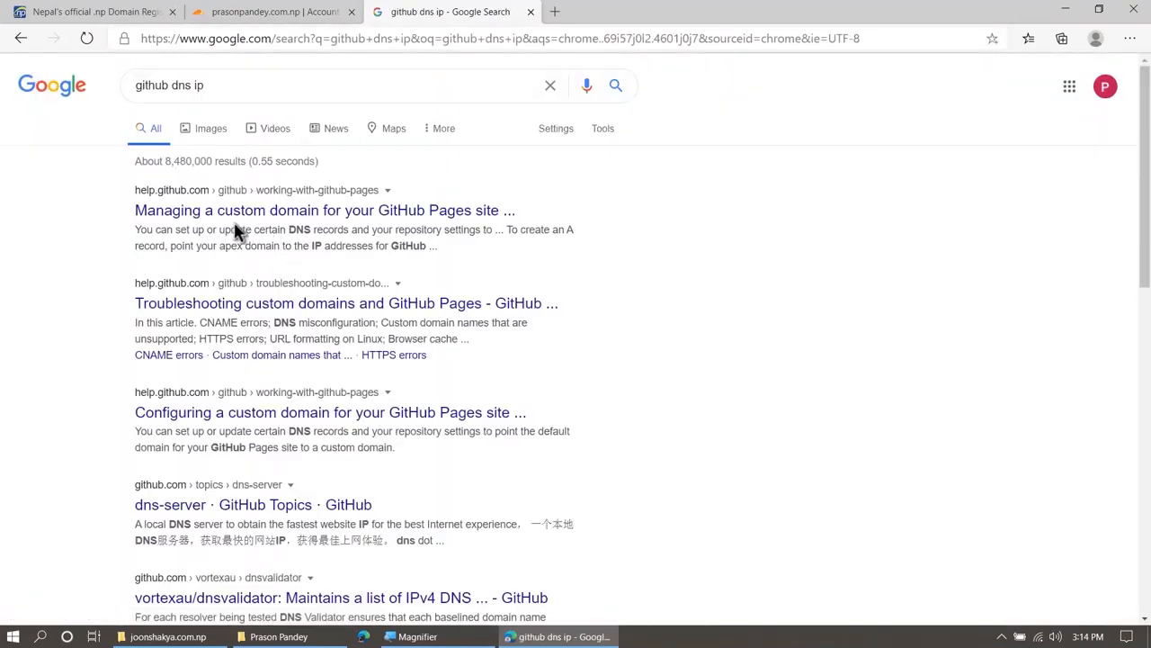
- Open the GitHub Docs custom-domain guide and scroll down to its A-record IP list
{"action": "left_click", "coordinate": [208, 214]}
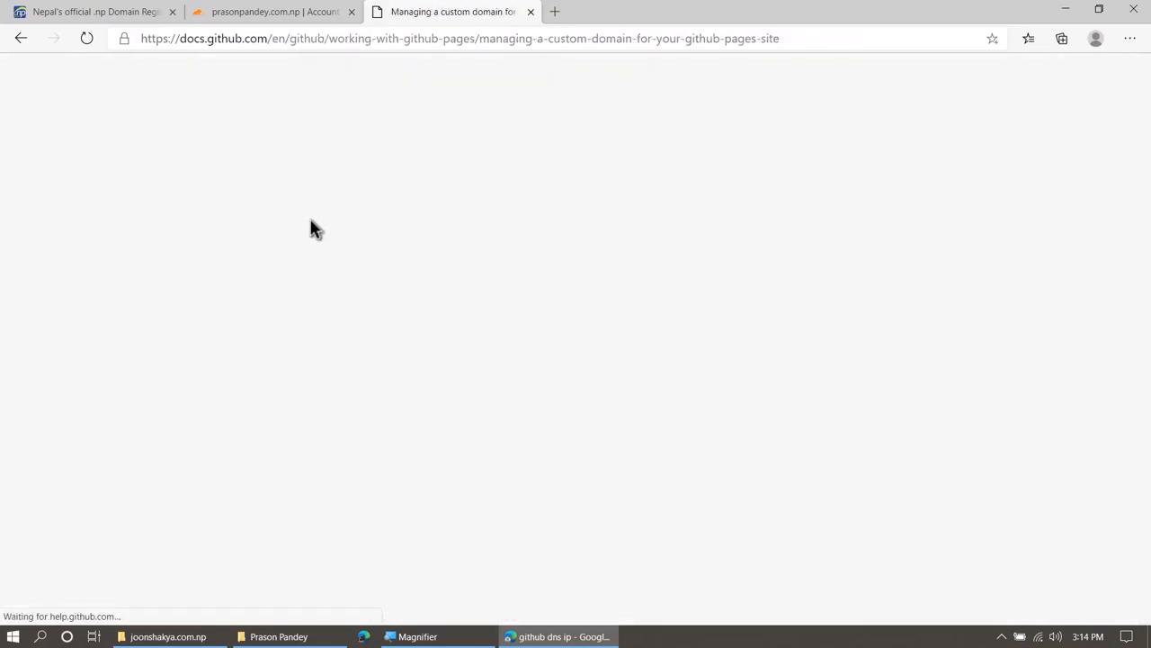
{"action": "scroll", "coordinate": [359, 252], "scroll_direction": "down", "scroll_amount": 5}
{"action": "scroll", "coordinate": [391, 274], "scroll_direction": "down", "scroll_amount": 15}
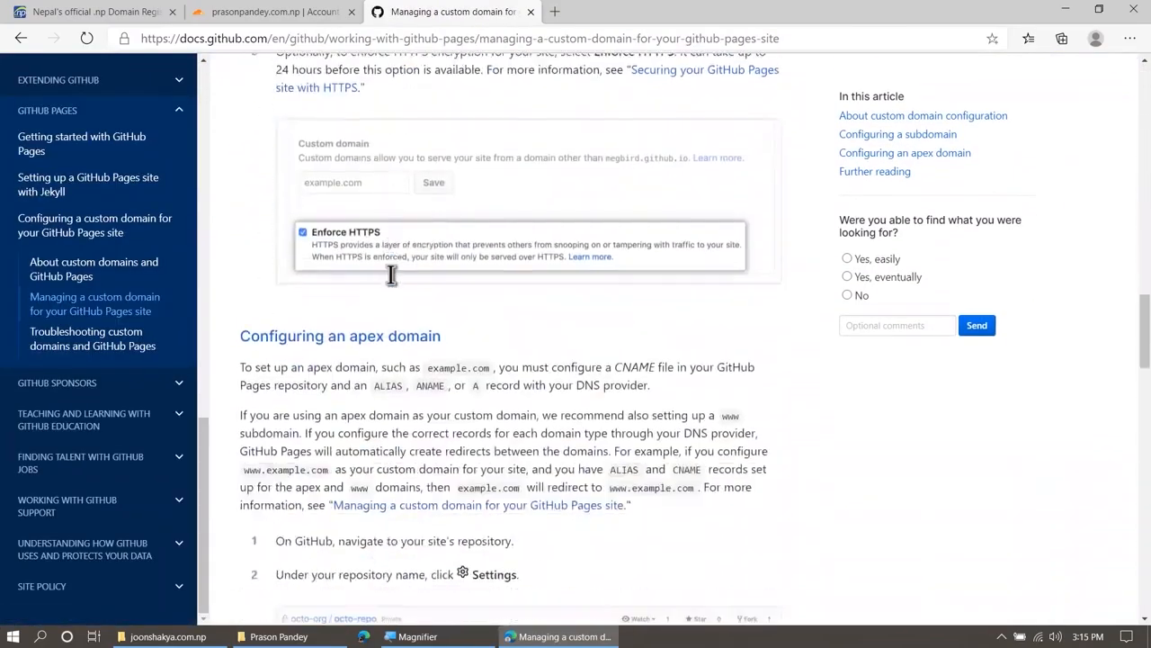
{"action": "scroll", "coordinate": [391, 279], "scroll_direction": "down", "scroll_amount": 6}
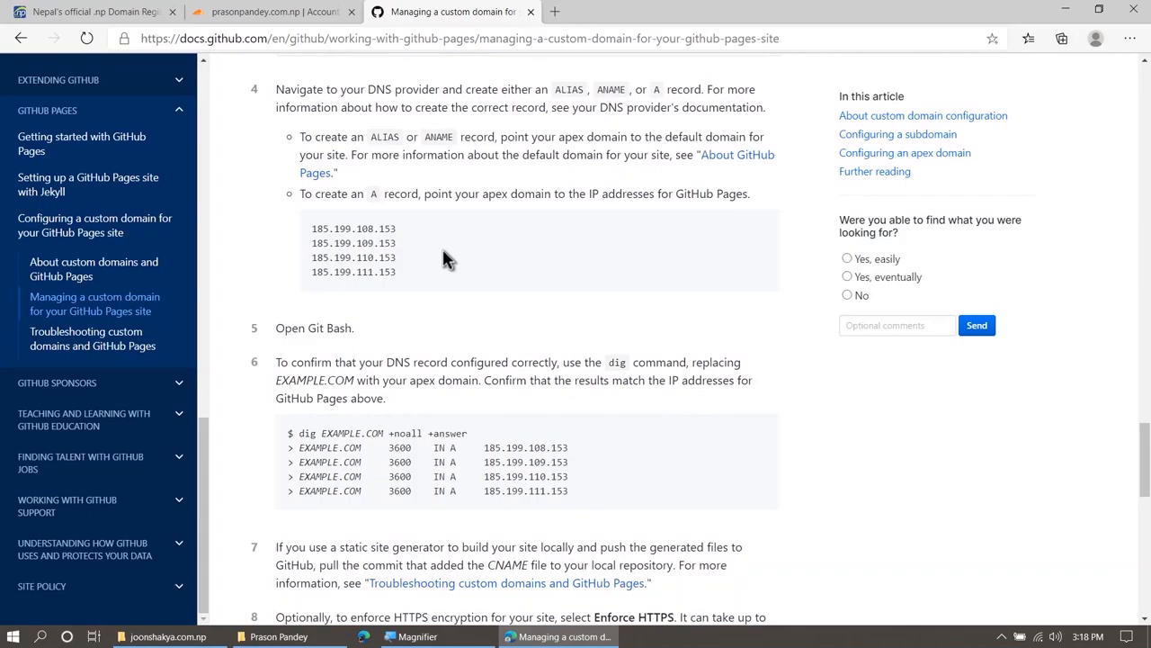
- Switch Windows Clipboard history On via the 'cli' Settings search, then close Settings
{"action": "key", "text": "super+i"}
{"action": "type", "text": "cl"}
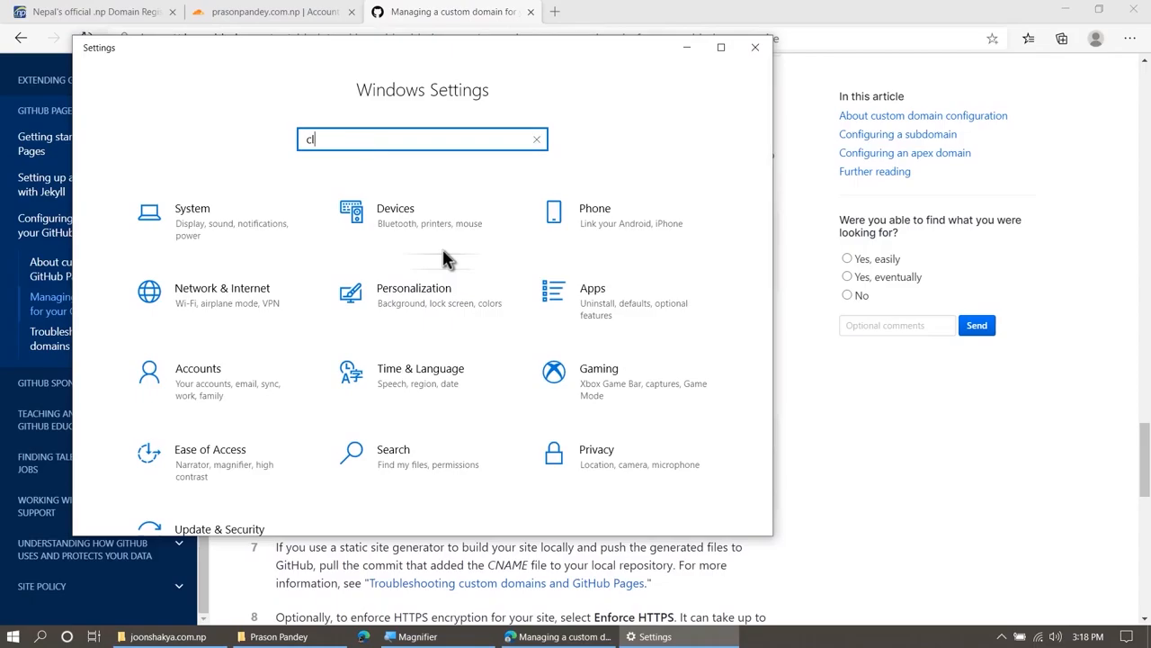
{"action": "type", "text": "ip"}
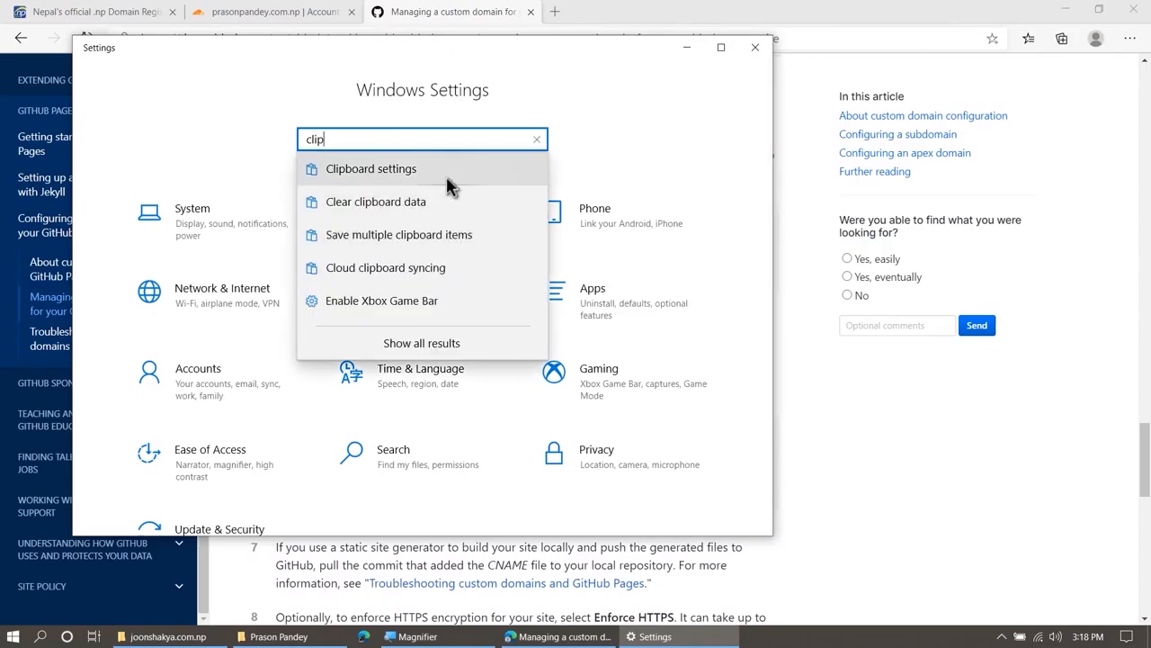
{"action": "left_click", "coordinate": [446, 174]}
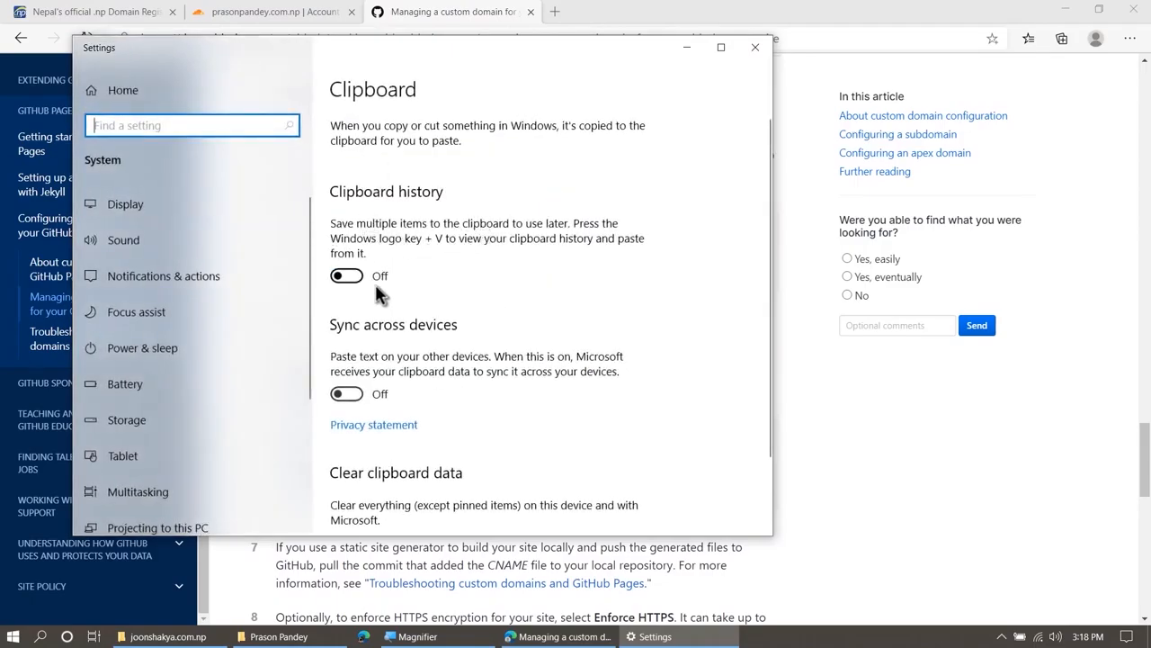
{"action": "left_click", "coordinate": [348, 279]}
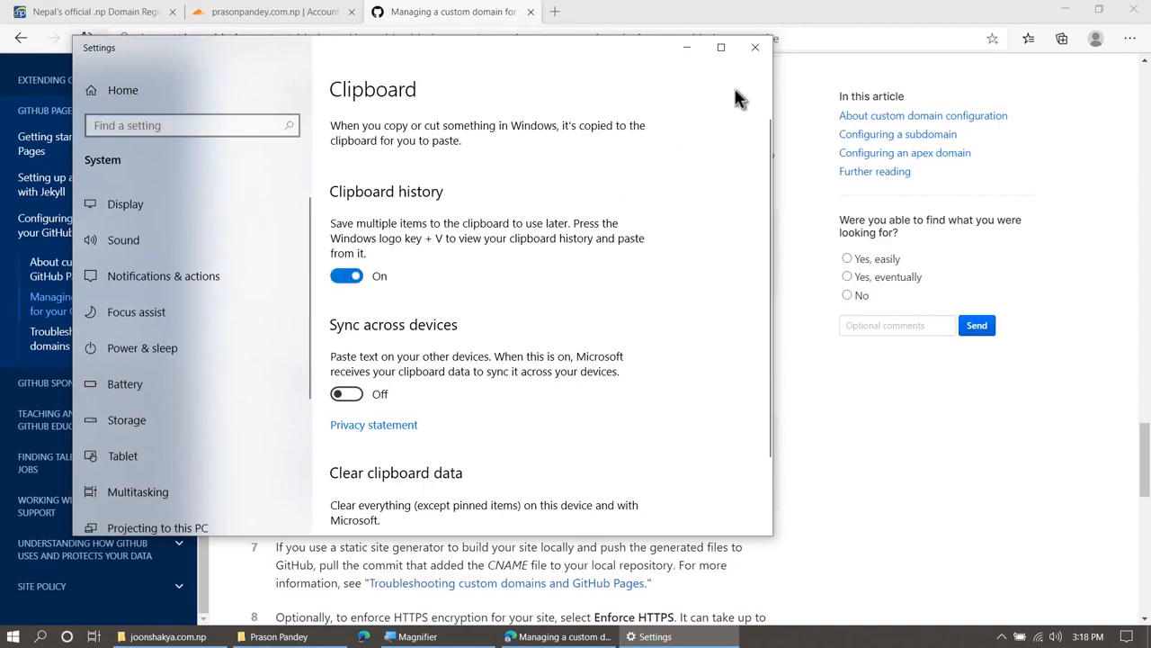
{"action": "left_click", "coordinate": [744, 50]}
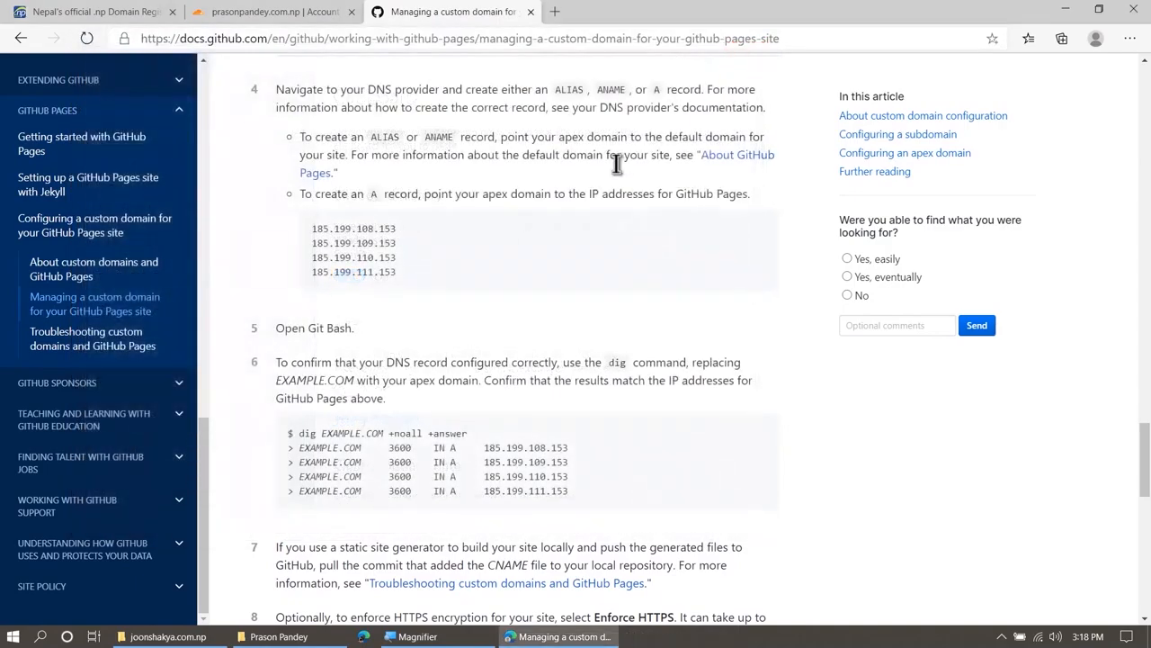
- Copy each IP 185.199.108.153 through 185.199.111.153, then return to Cloudflare
{"action": "double_click", "coordinate": [360, 232]}
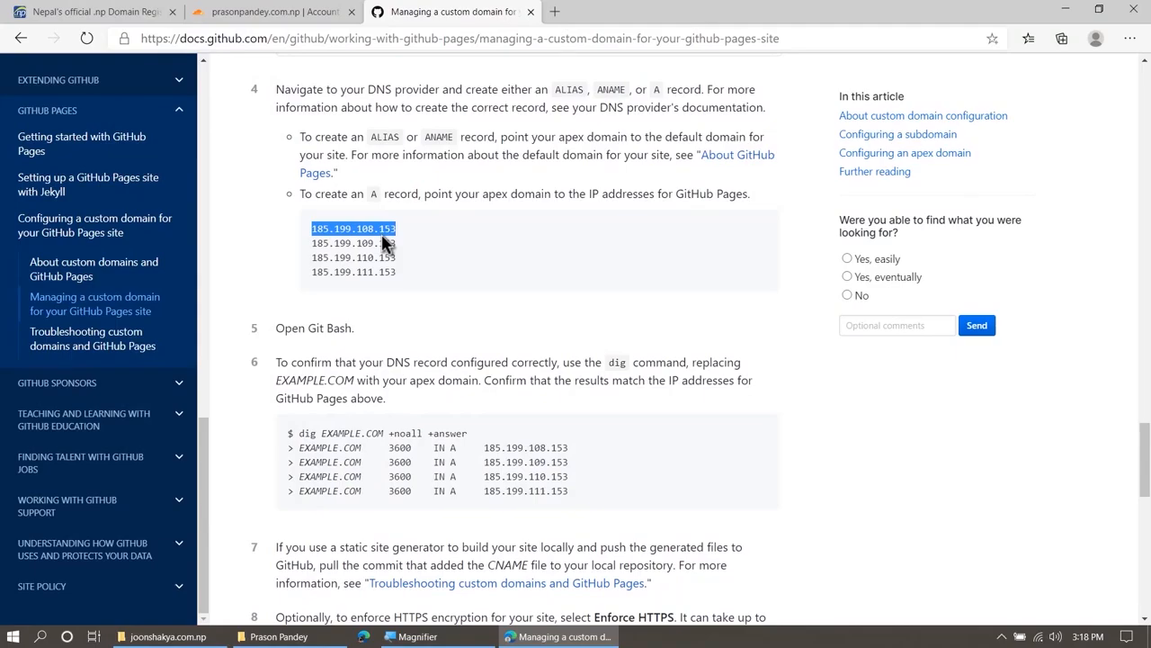
{"action": "double_click", "coordinate": [372, 246]}
{"action": "double_click", "coordinate": [363, 259]}
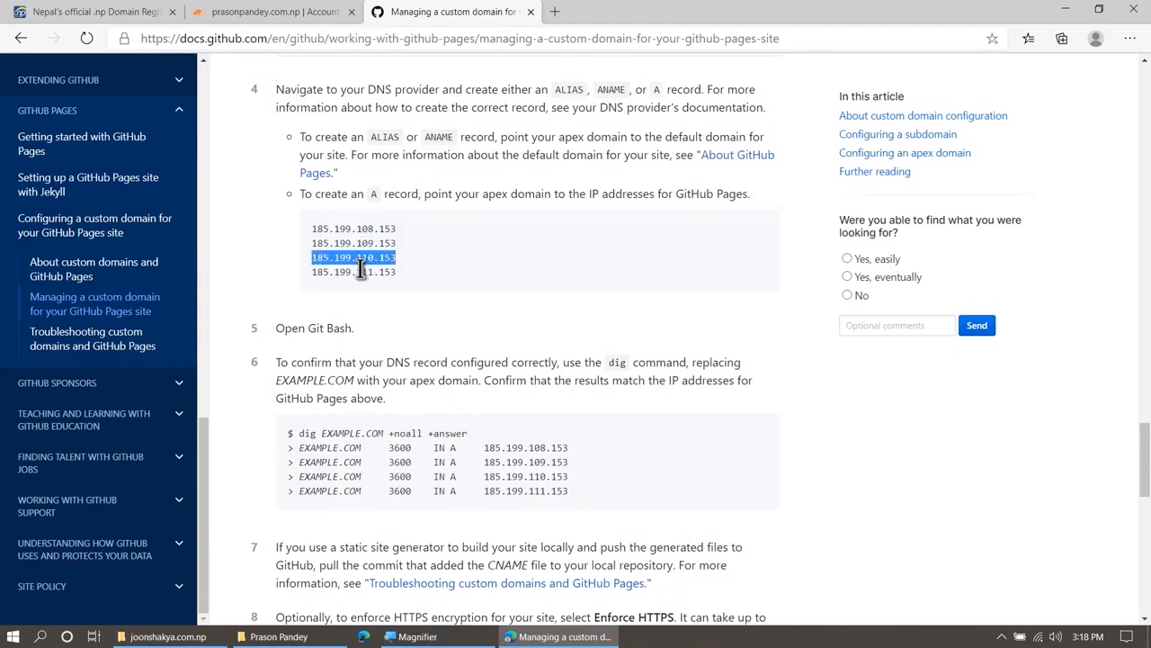
{"action": "double_click", "coordinate": [361, 270]}
{"action": "key", "text": "super+c"}
{"action": "left_click", "coordinate": [279, 11]}
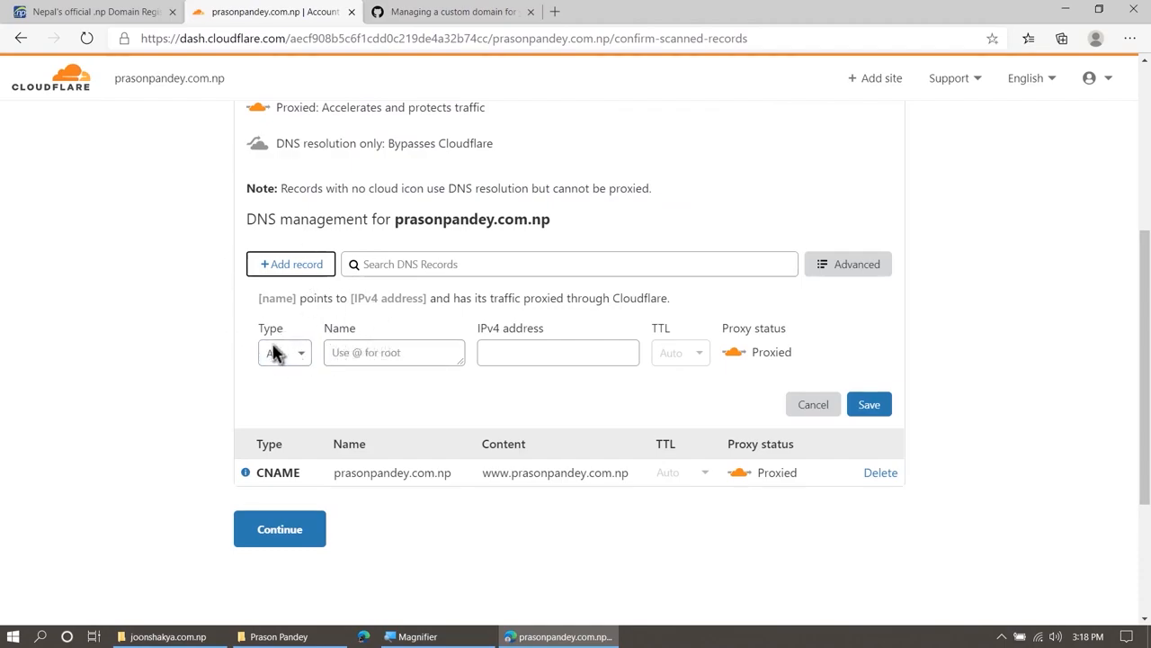
- Save a www A record pointing to 185.199.111.153, pasted from clipboard history
{"action": "left_click", "coordinate": [380, 353]}
{"action": "type", "text": "www"}
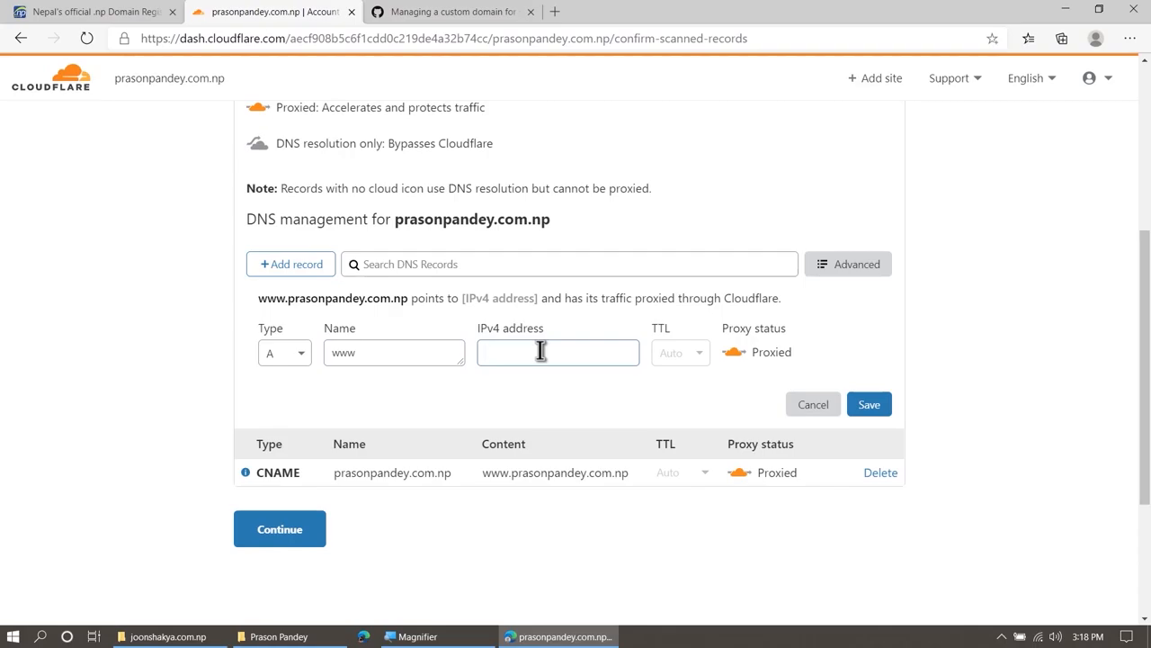
{"action": "key", "text": "super+v"}
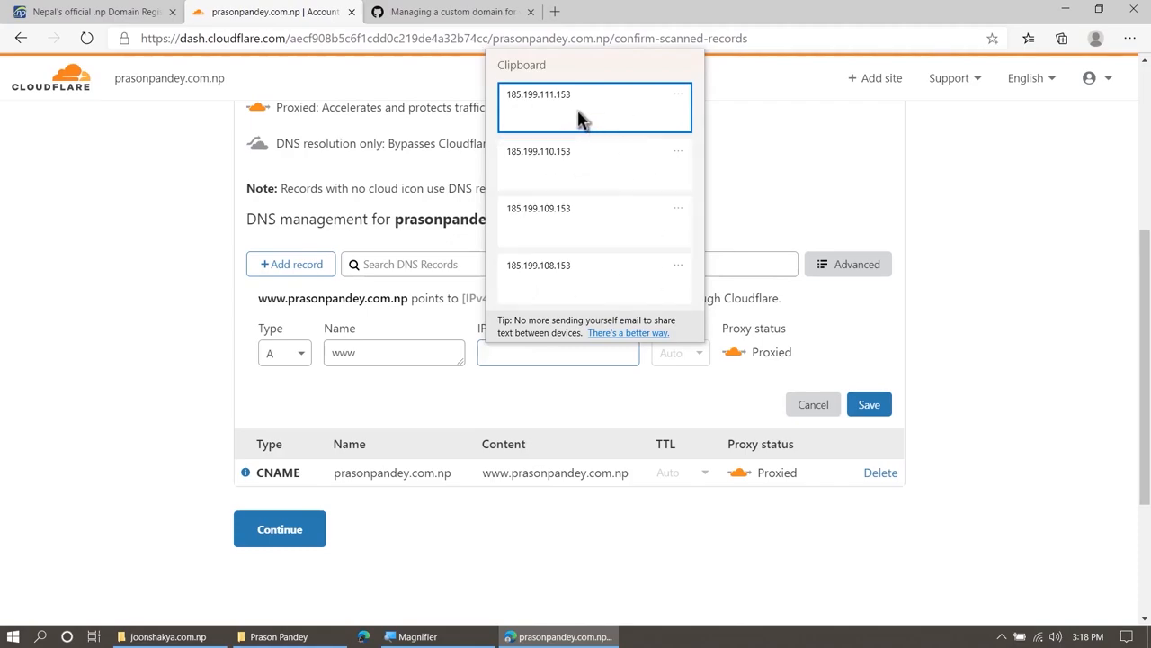
{"action": "left_click", "coordinate": [582, 118]}
{"action": "left_click", "coordinate": [861, 404]}
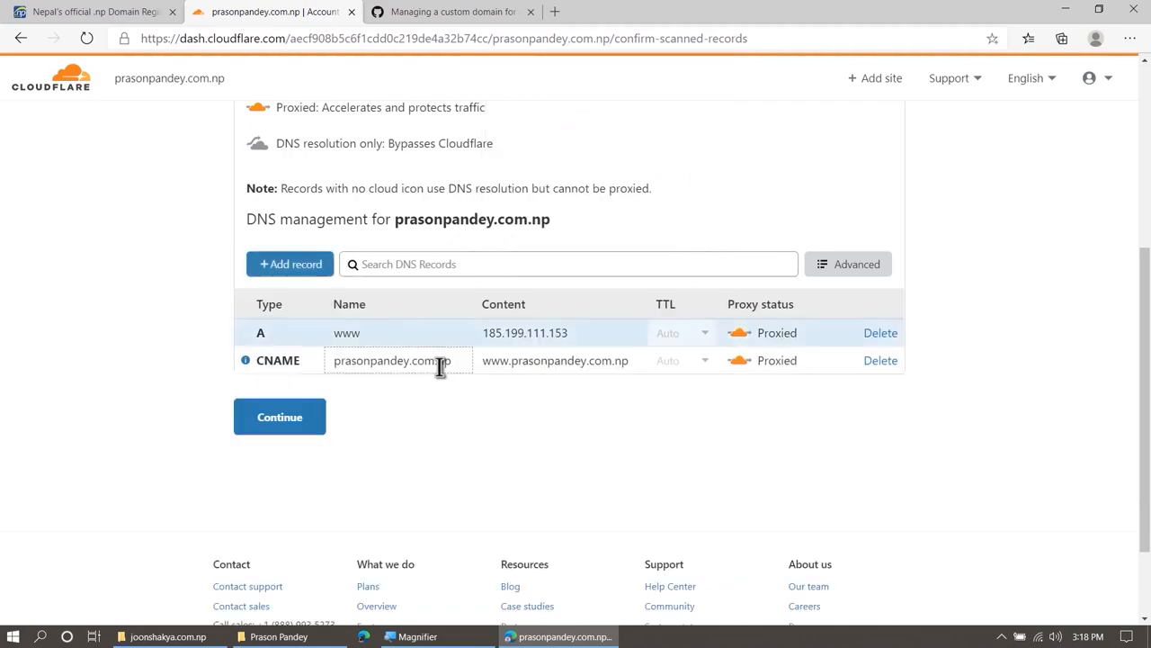
- Add a second www A record pointing to 185.199.110.153
{"action": "left_click", "coordinate": [310, 270]}
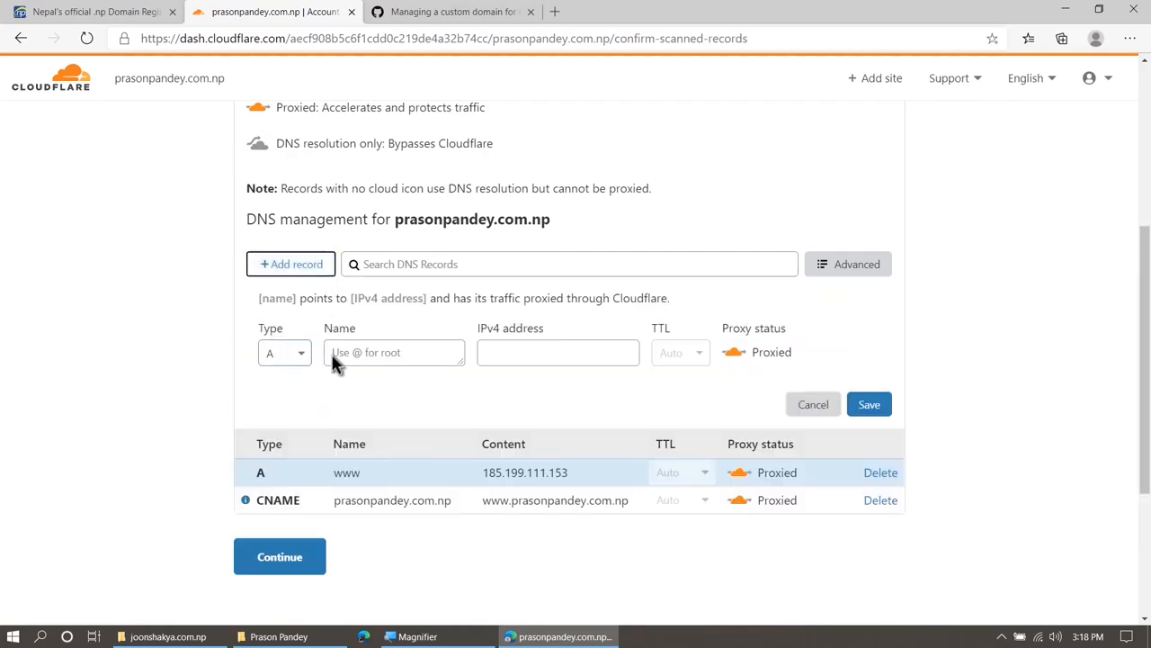
{"action": "left_click", "coordinate": [334, 360]}
{"action": "type", "text": "www"}
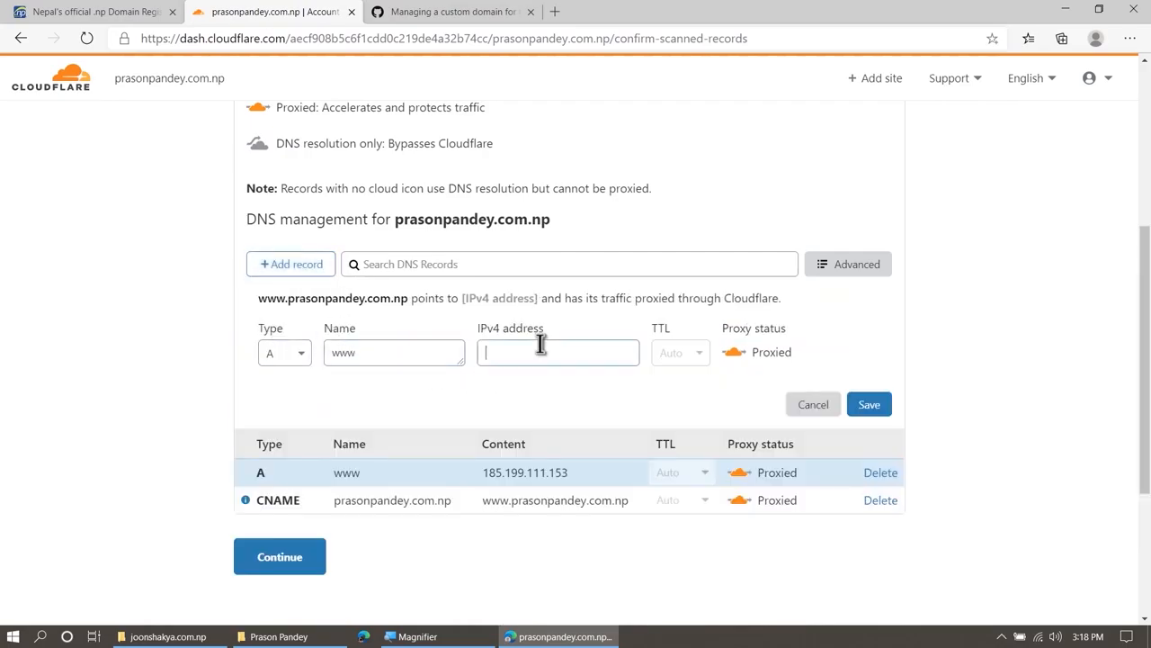
{"action": "left_click", "coordinate": [541, 352]}
{"action": "left_click", "coordinate": [594, 171]}
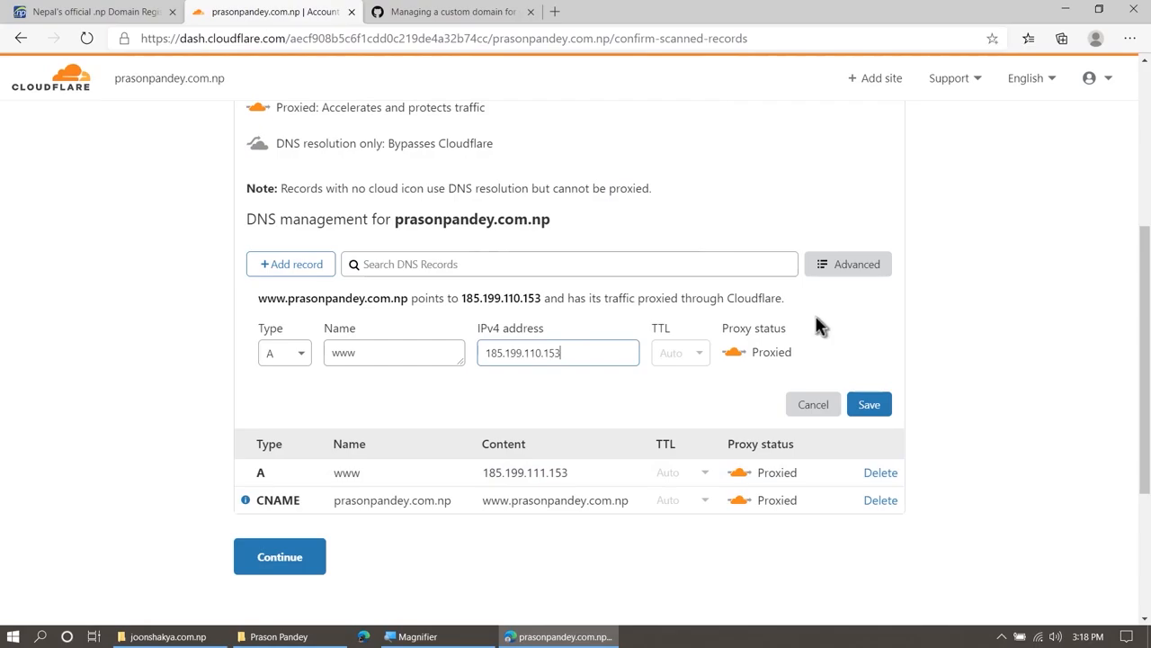
{"action": "left_click", "coordinate": [869, 404]}
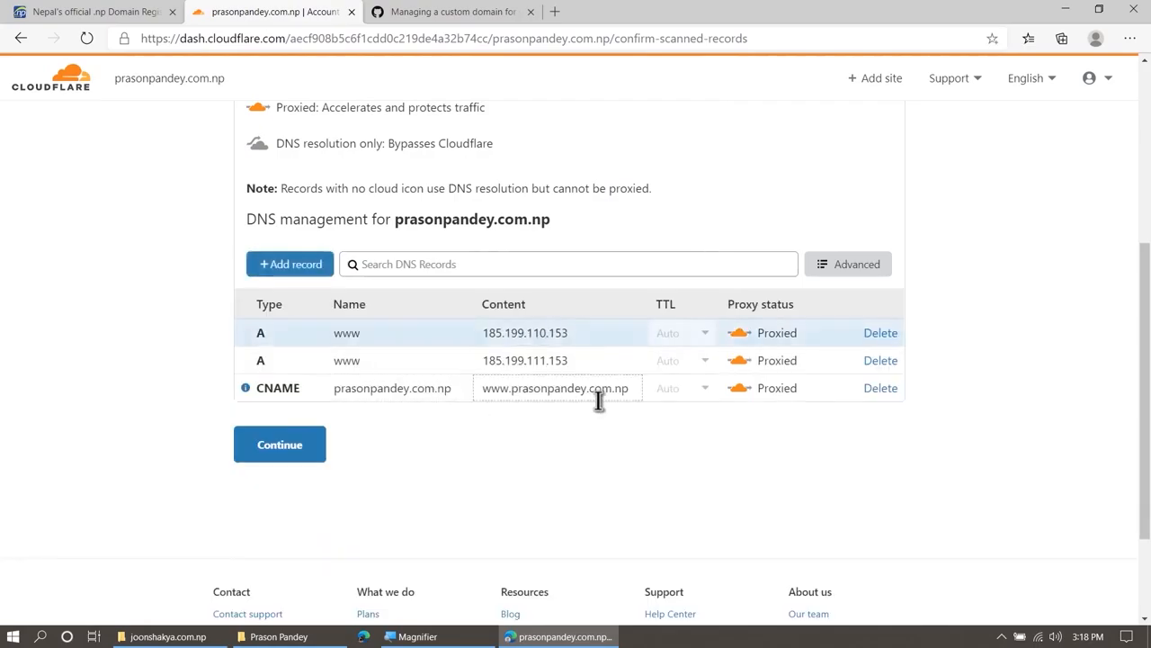
- Add a third www A record pointing to 185.199.109.153
{"action": "left_click", "coordinate": [306, 268]}
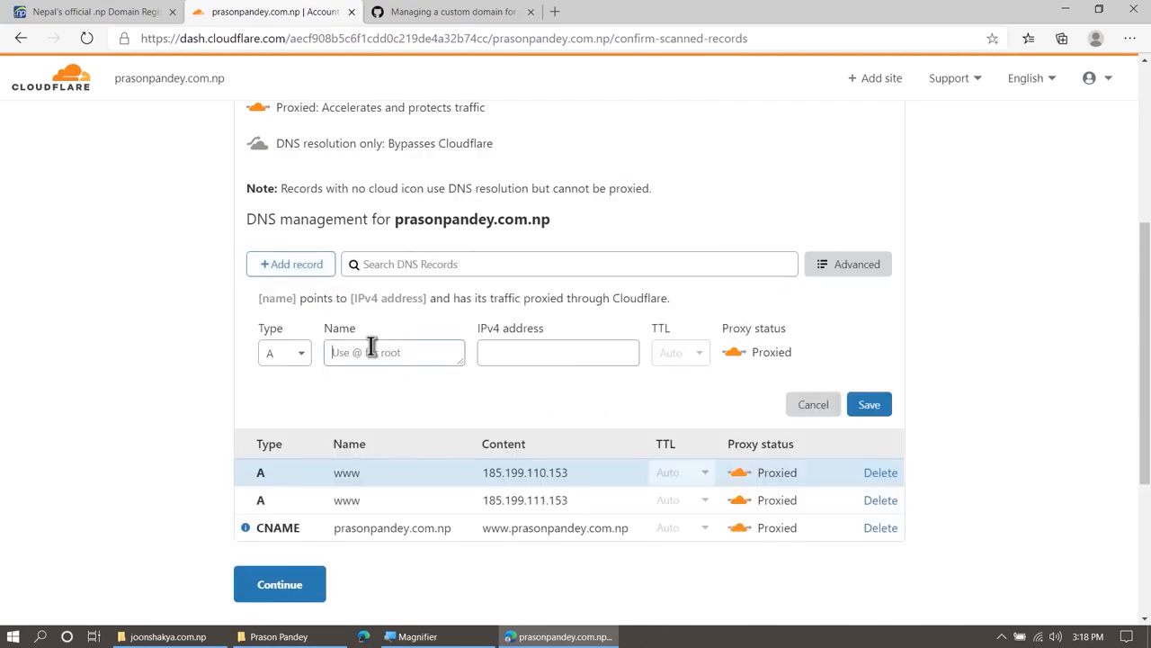
{"action": "type", "text": "www"}
{"action": "left_click", "coordinate": [522, 351]}
{"action": "key", "text": "super+v"}
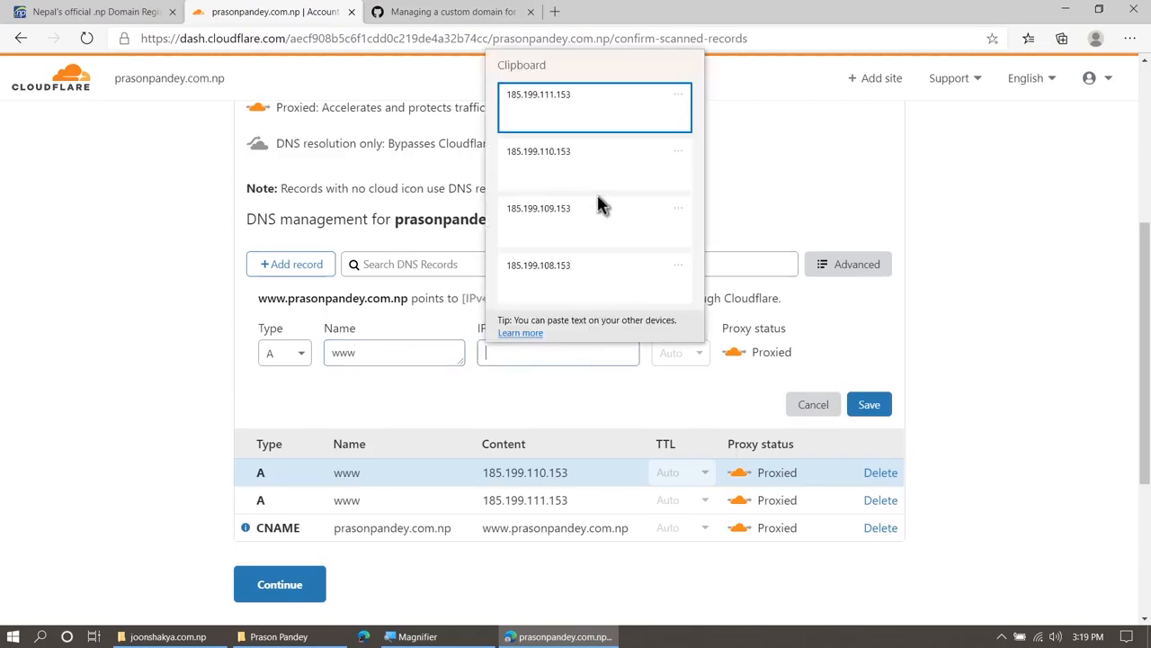
{"action": "left_click", "coordinate": [605, 221]}
{"action": "left_click", "coordinate": [867, 404]}
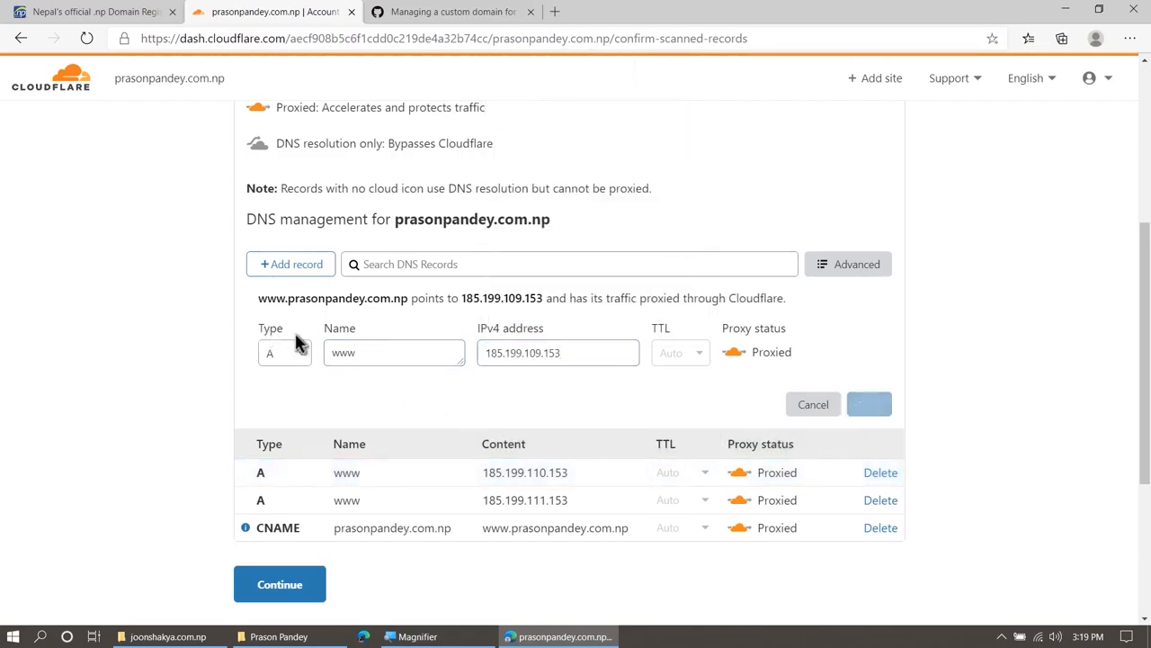
- Add a fourth www A record pointing to 185.199.108.153
{"action": "left_click", "coordinate": [319, 268]}
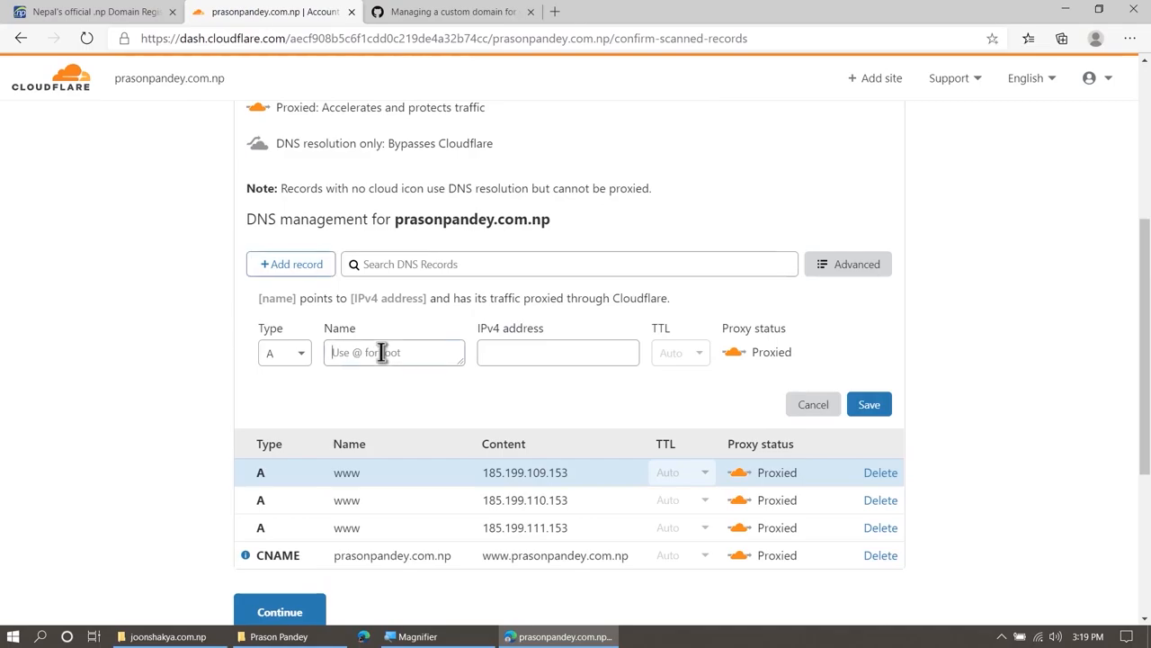
{"action": "type", "text": "ww"}
{"action": "left_click", "coordinate": [557, 357]}
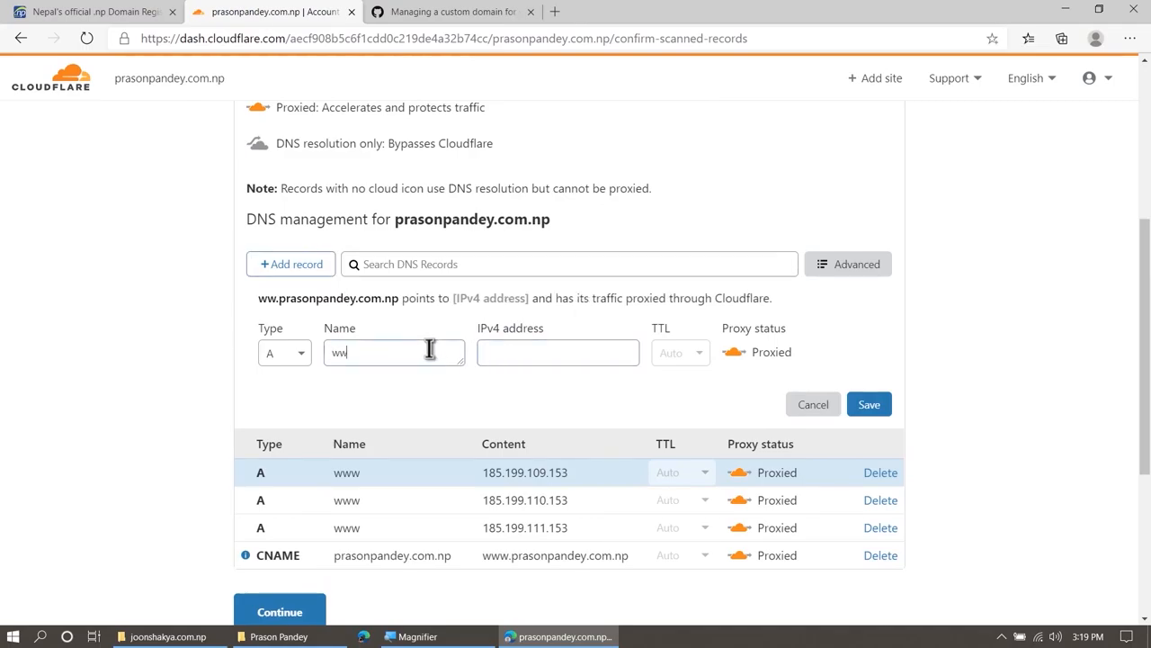
{"action": "type", "text": "w"}
{"action": "left_click", "coordinate": [573, 347]}
{"action": "key", "text": "super+v"}
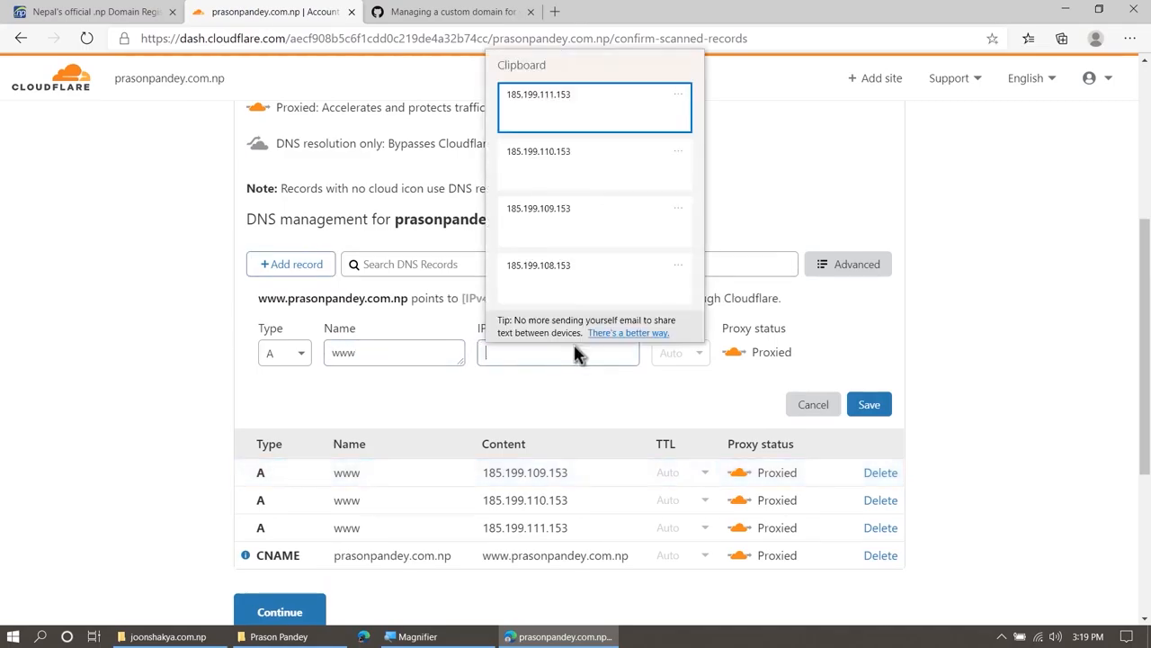
{"action": "left_click", "coordinate": [593, 266]}
{"action": "left_click", "coordinate": [859, 404]}
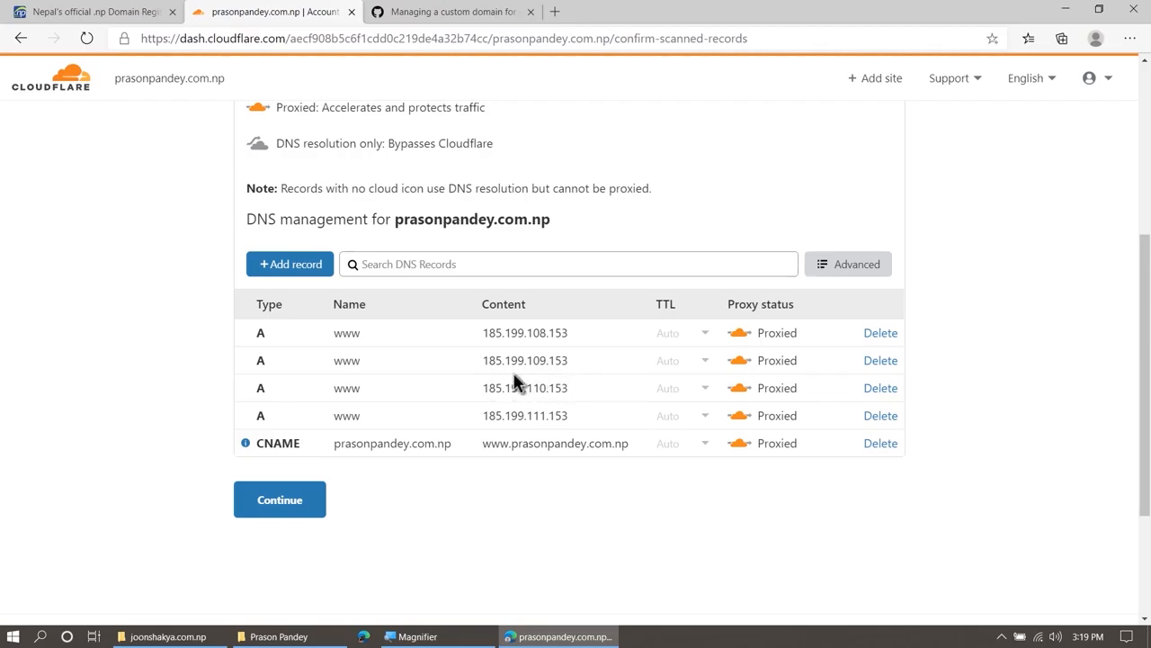
- Continue to the nameserver page listing june.ns.cloudflare.com and tony.ns.cloudflare.com
{"action": "left_click", "coordinate": [296, 510]}
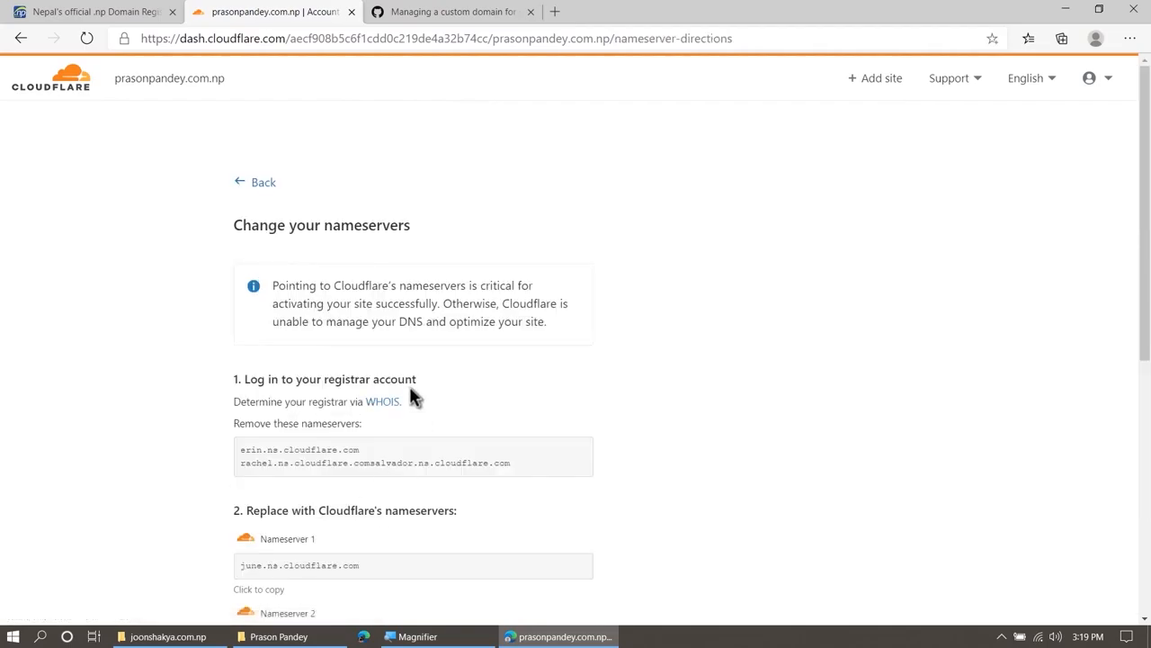
{"action": "scroll", "coordinate": [406, 381], "scroll_direction": "down", "scroll_amount": 2}
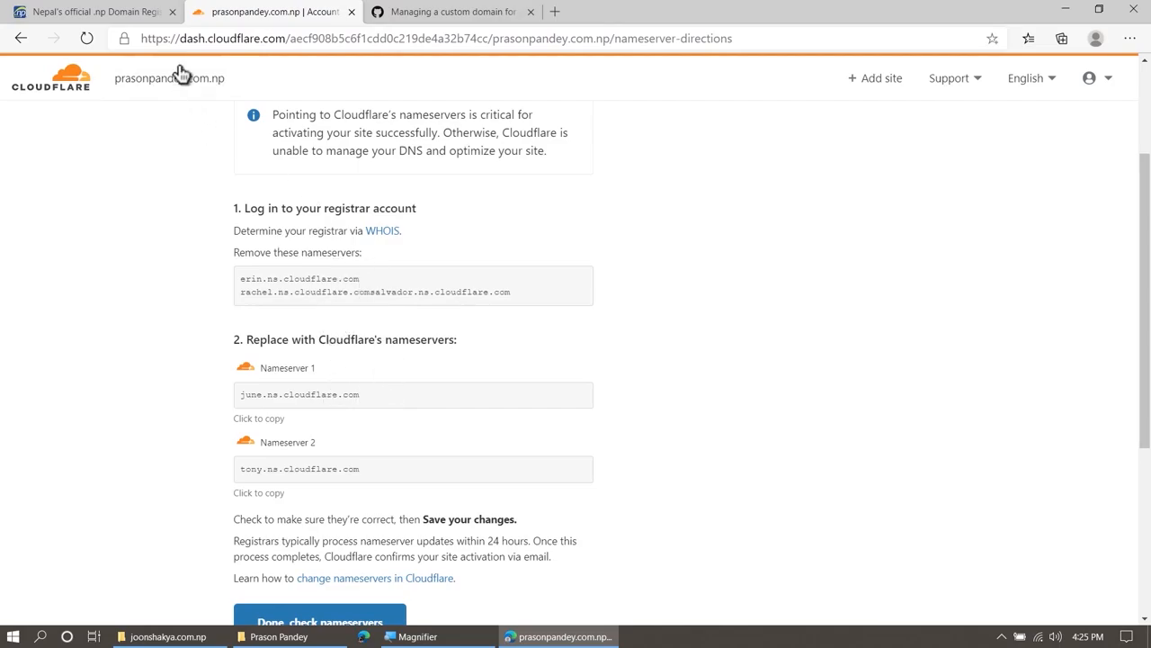
- In the register.com.np tab, open the Edit DNS Records page for the domain
{"action": "left_click", "coordinate": [99, 17]}
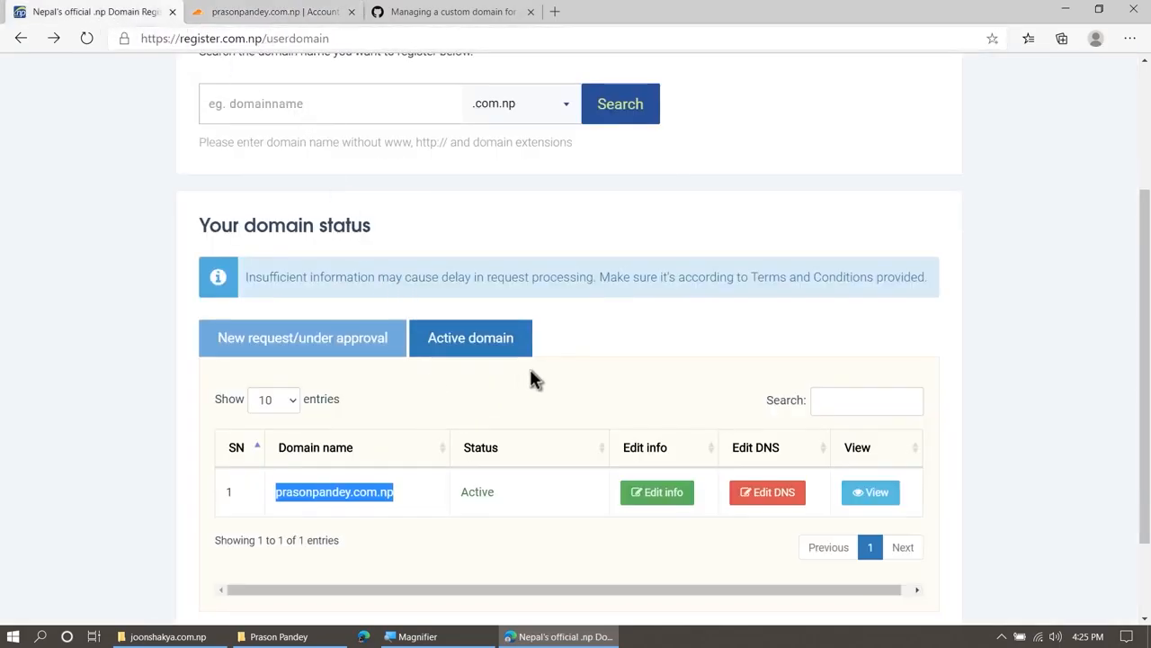
{"action": "left_click", "coordinate": [409, 481]}
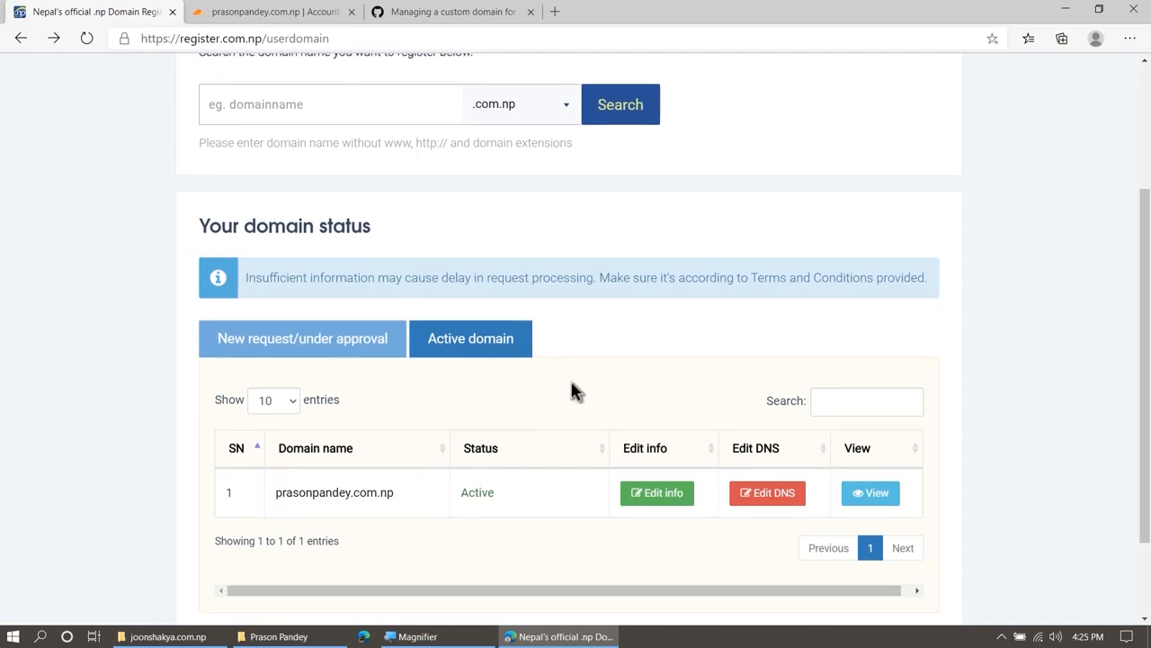
{"action": "left_click", "coordinate": [752, 500]}
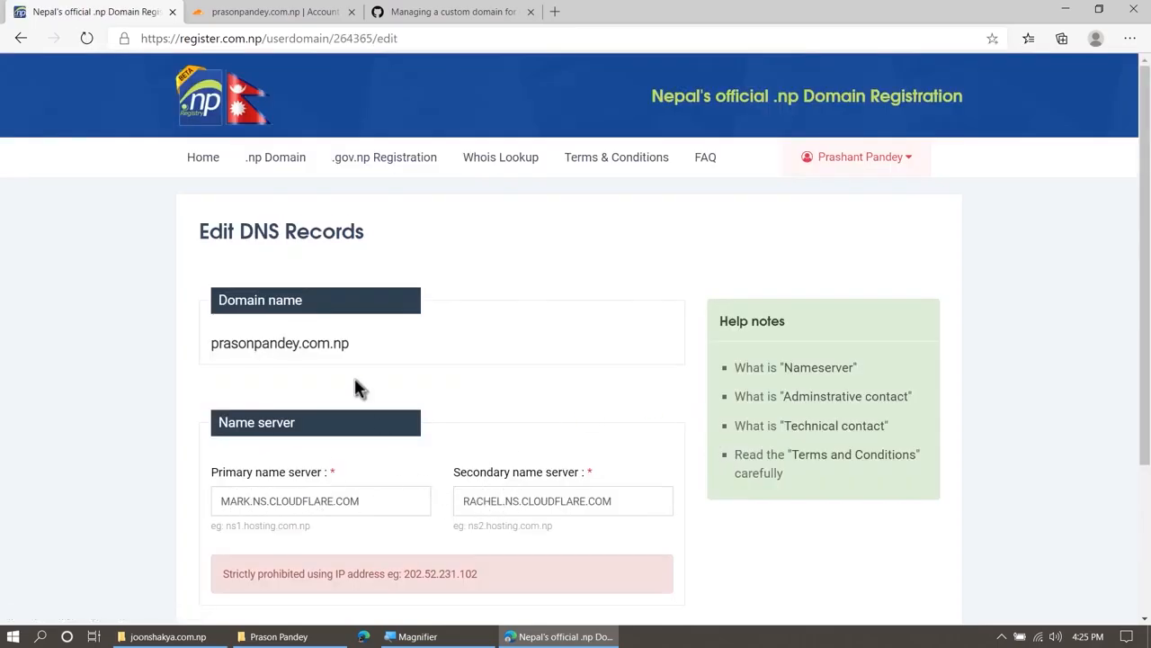
- Copy both Cloudflare nameservers, june.ns.cloudflare.com and tony.ns.cloudflare.com, from Cloudflare's instructions
{"action": "left_click", "coordinate": [321, 11]}
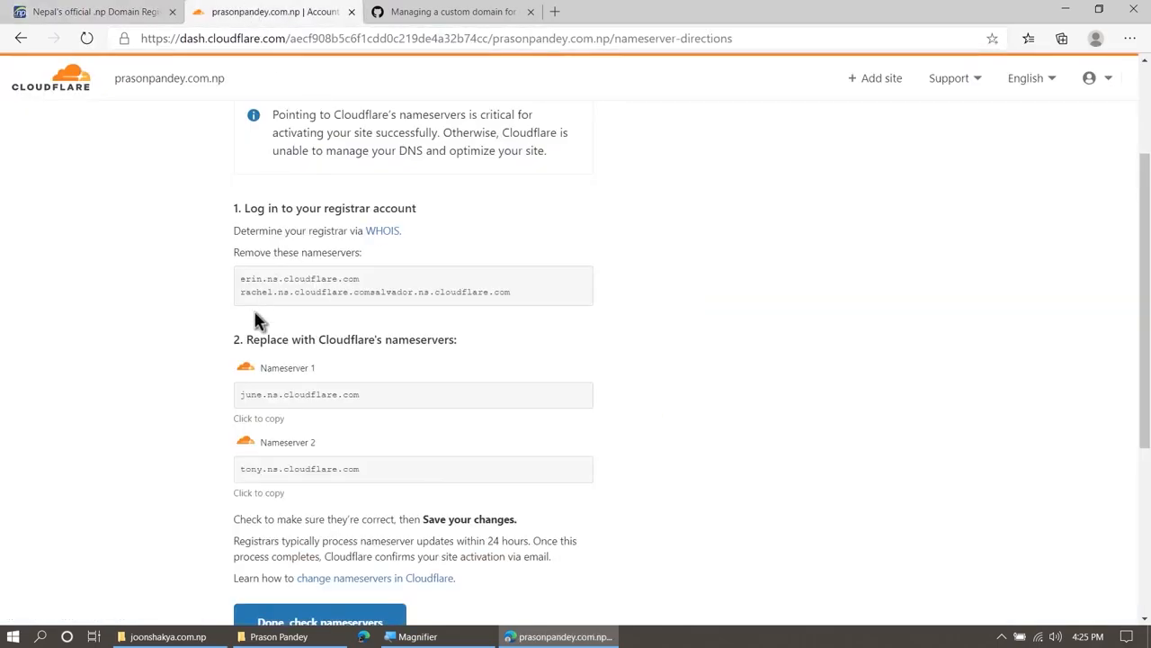
{"action": "left_click", "coordinate": [264, 420]}
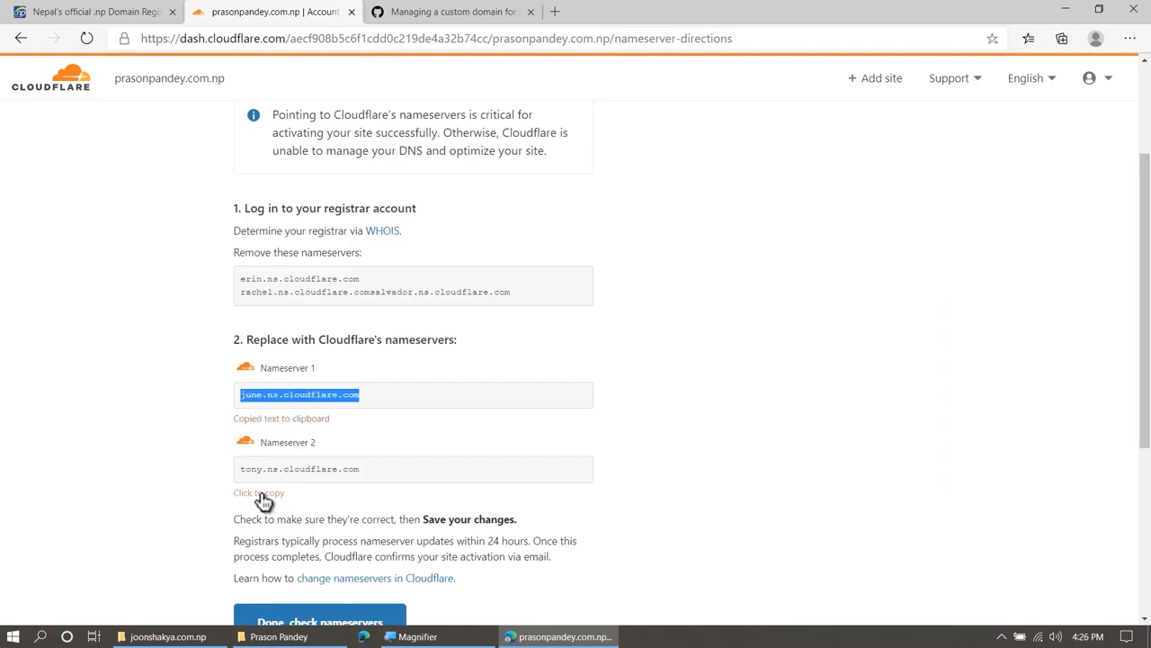
{"action": "left_click", "coordinate": [261, 493]}
{"action": "key", "text": "super+c"}
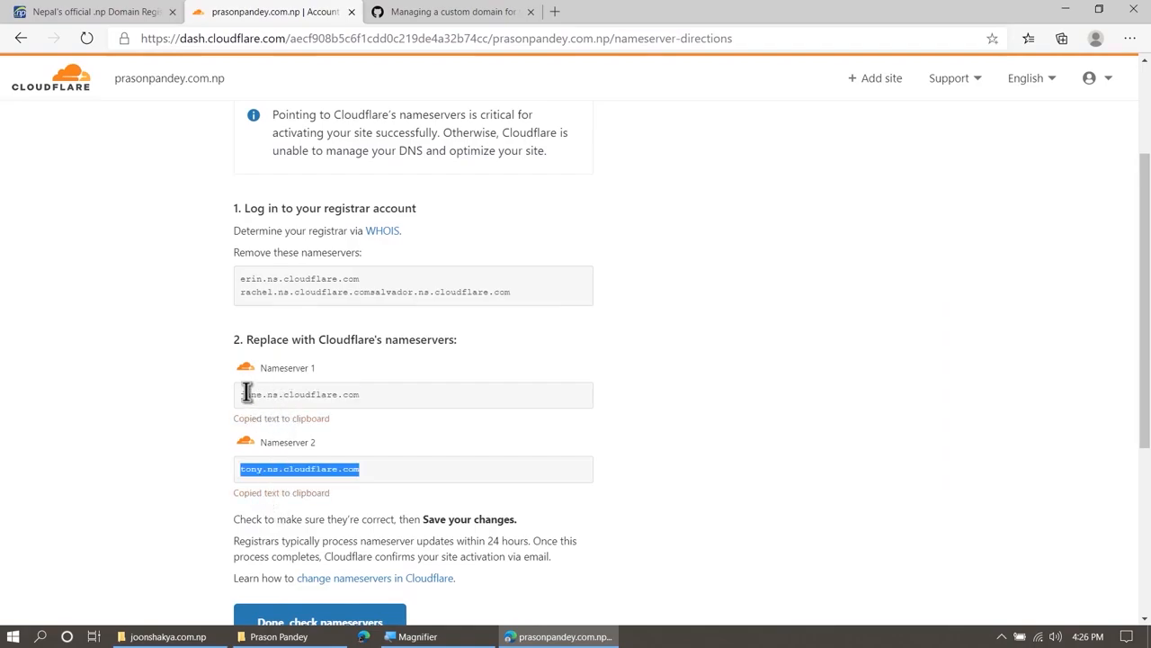
- Replace the primary and secondary name servers with june.ns.cloudflare.com and tony.ns.cloudflare.com
{"action": "left_click", "coordinate": [144, 12]}
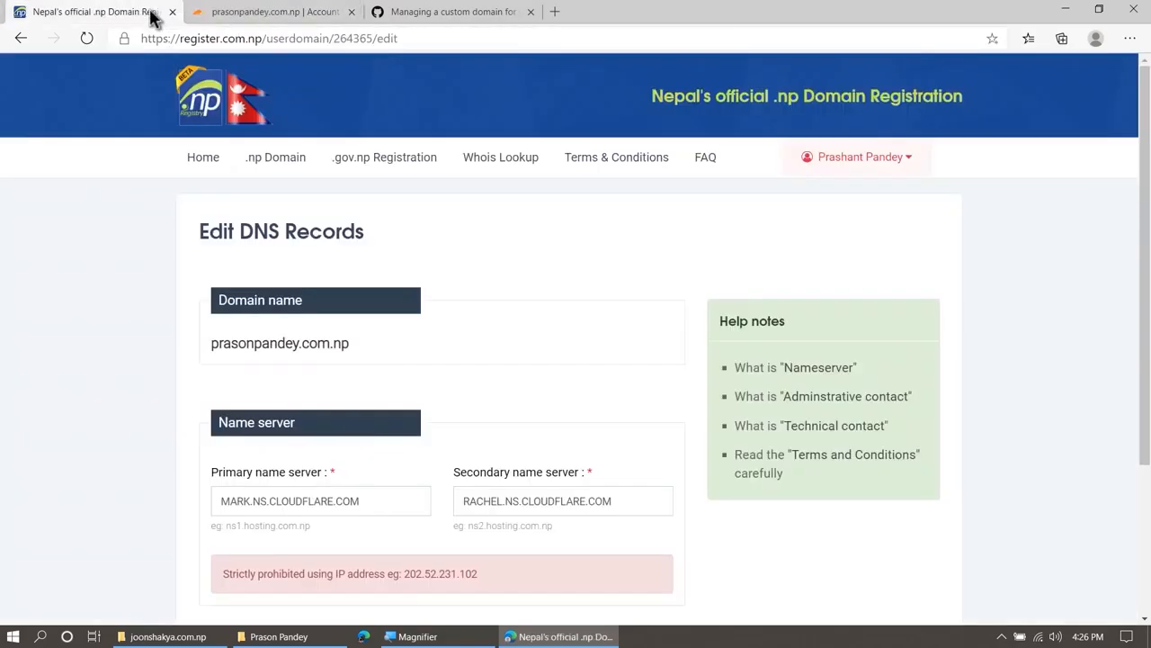
{"action": "triple_click", "coordinate": [328, 490]}
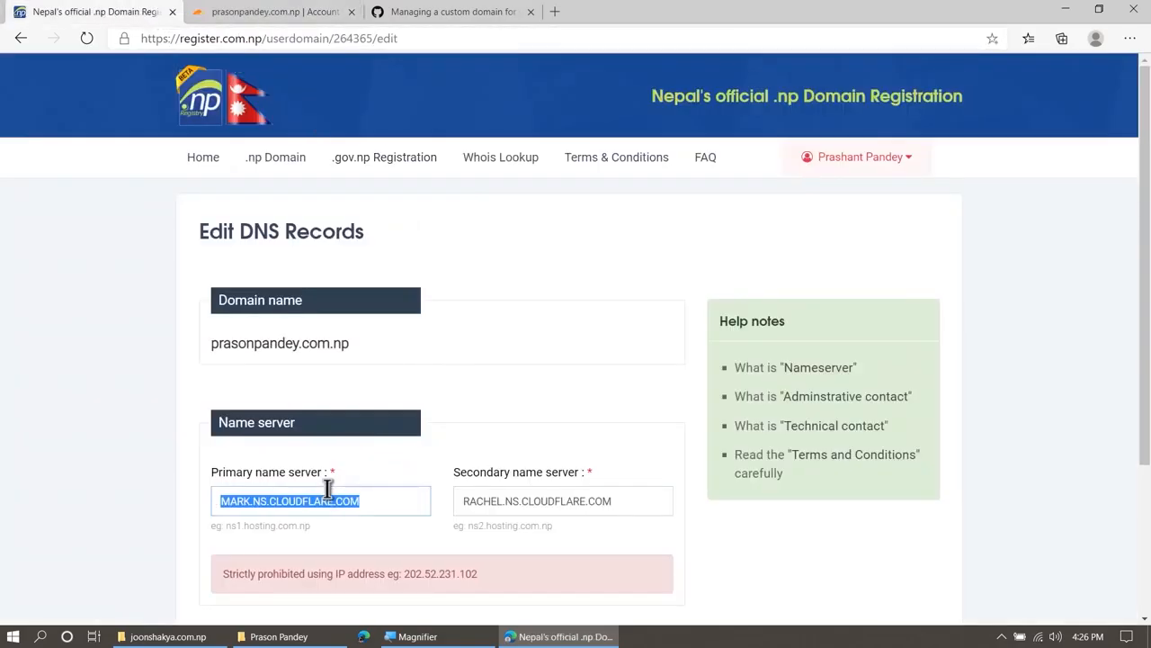
{"action": "key", "text": "super+v"}
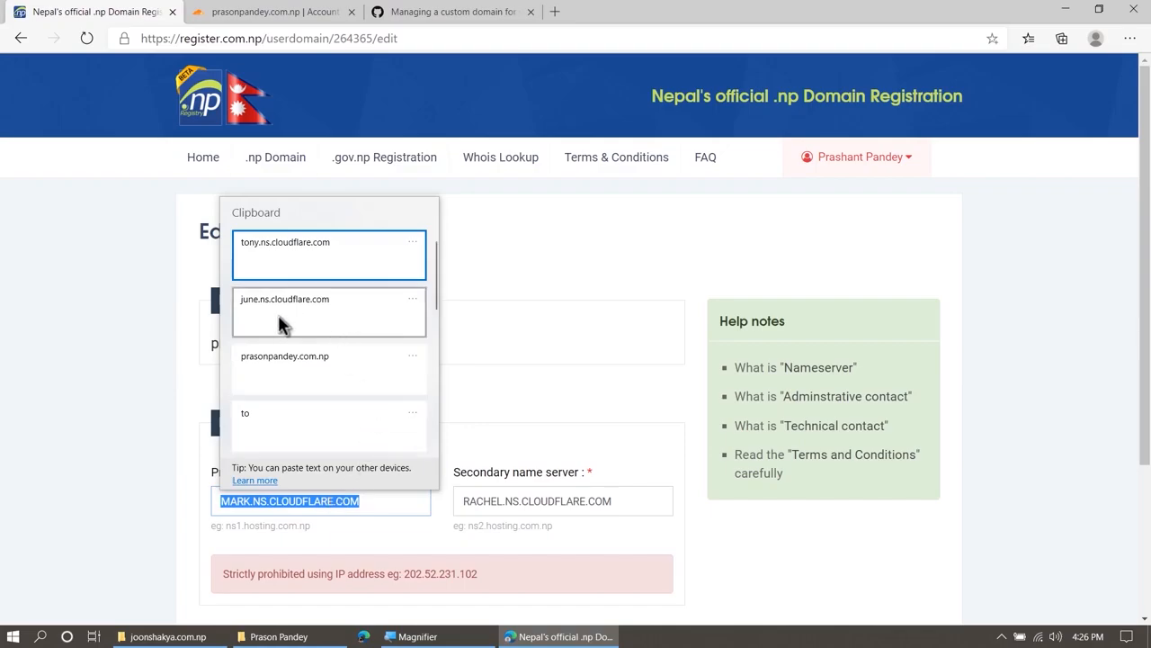
{"action": "left_click", "coordinate": [288, 315]}
{"action": "triple_click", "coordinate": [493, 501]}
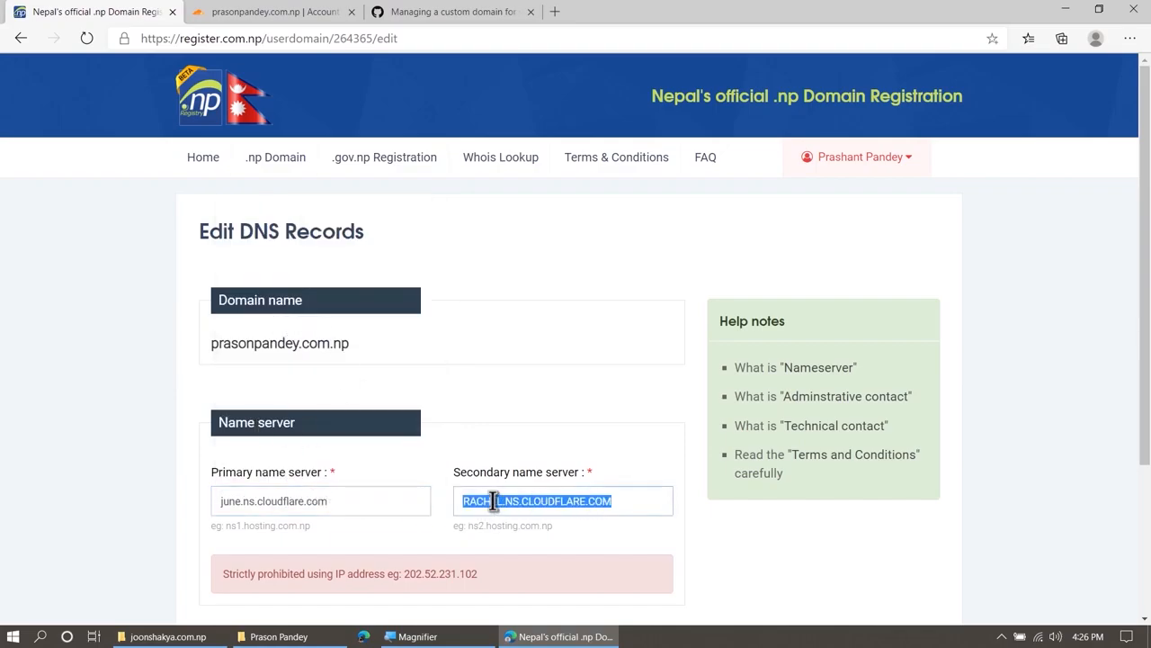
{"action": "key", "text": "super+v"}
{"action": "left_click", "coordinate": [548, 265]}
- Submit the nameserver change request and go back to Cloudflare
{"action": "scroll", "coordinate": [535, 379], "scroll_direction": "down", "scroll_amount": 1}
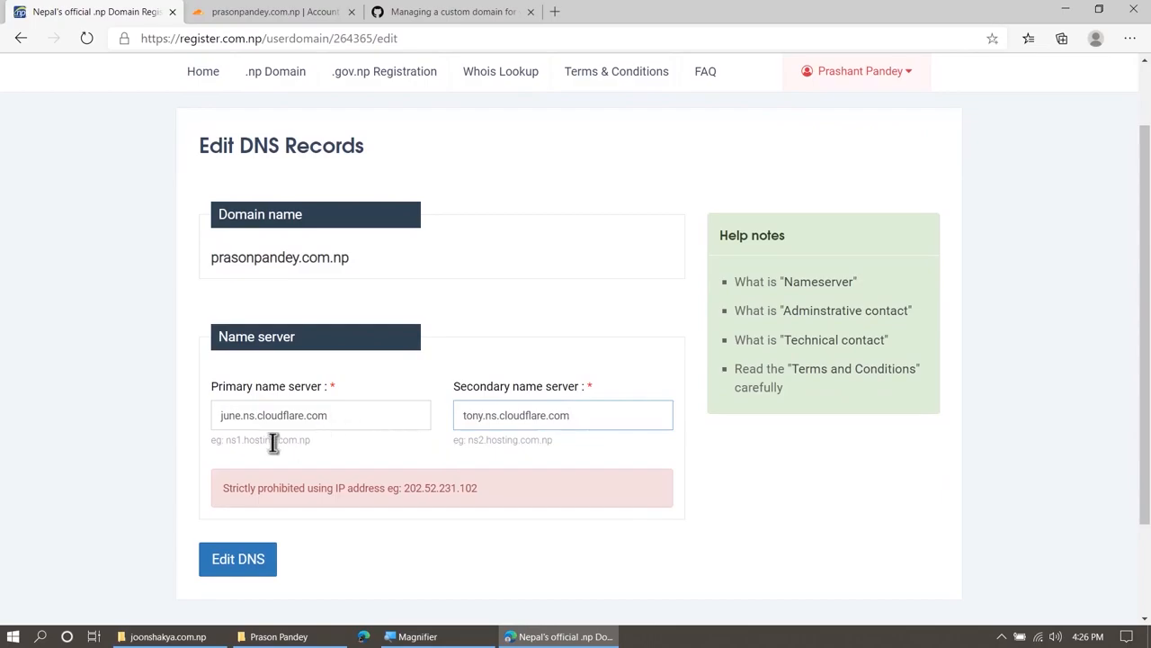
{"action": "left_click", "coordinate": [249, 563]}
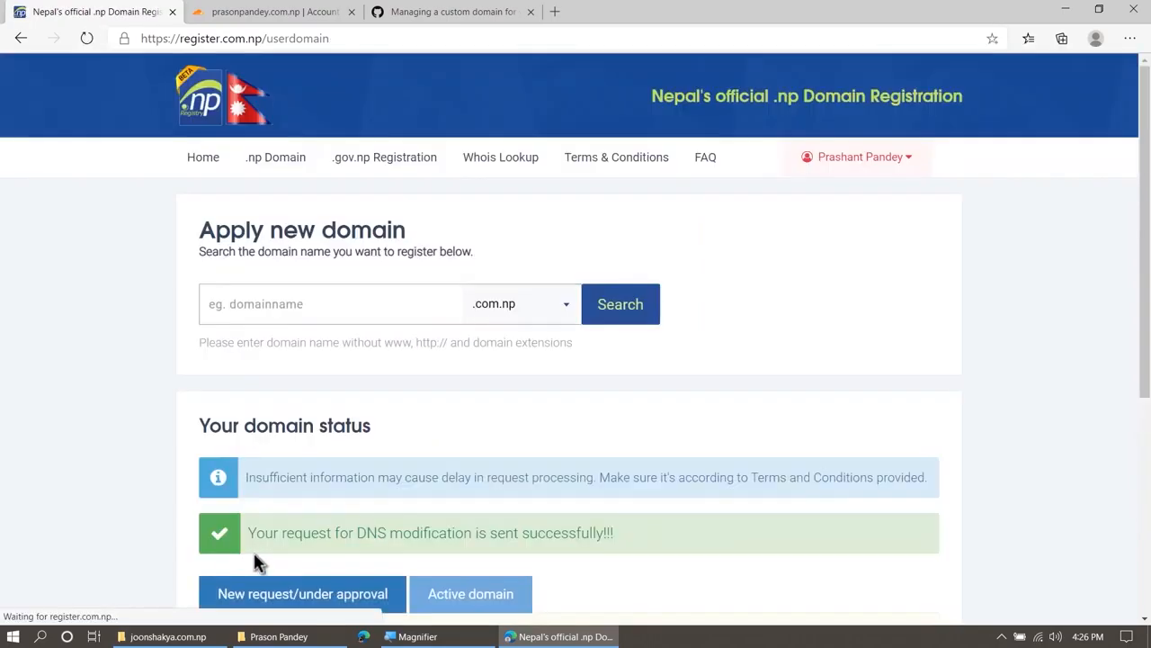
{"action": "scroll", "coordinate": [411, 504], "scroll_direction": "down", "scroll_amount": 2}
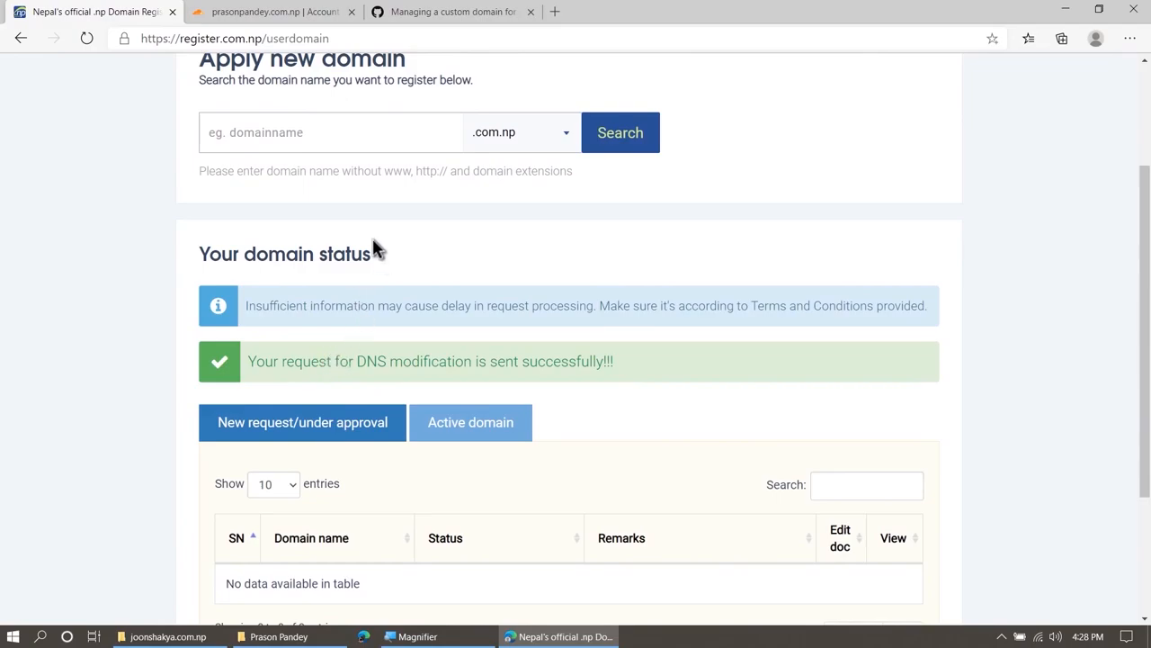
{"action": "left_click", "coordinate": [282, 18]}
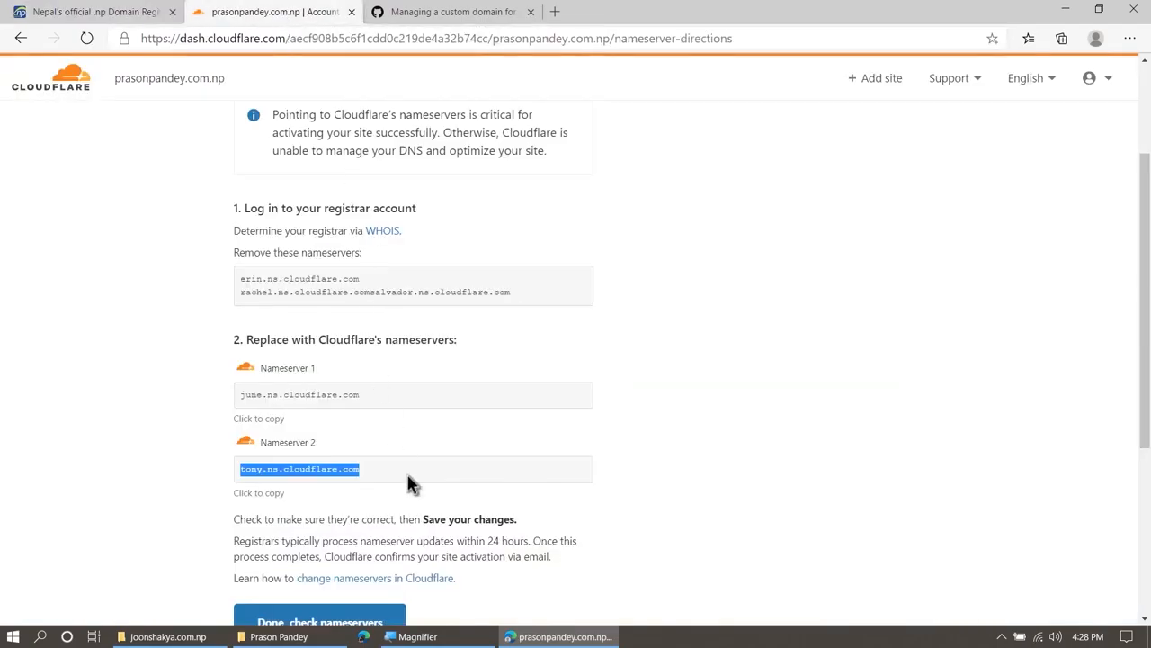
- Confirm the nameservers were changed, start the quick start guide, and save Full SSL/TLS encryption
{"action": "scroll", "coordinate": [396, 465], "scroll_direction": "down", "scroll_amount": 2}
{"action": "left_click", "coordinate": [312, 460]}
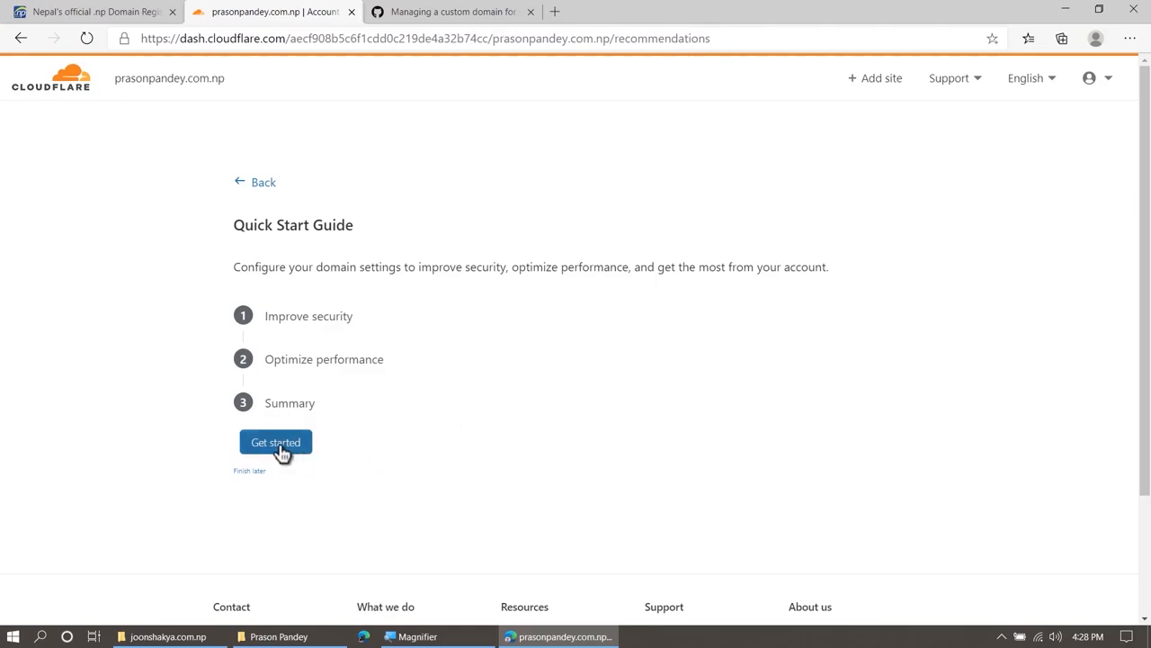
{"action": "left_click", "coordinate": [279, 443]}
{"action": "scroll", "coordinate": [279, 454], "scroll_direction": "down", "scroll_amount": 2}
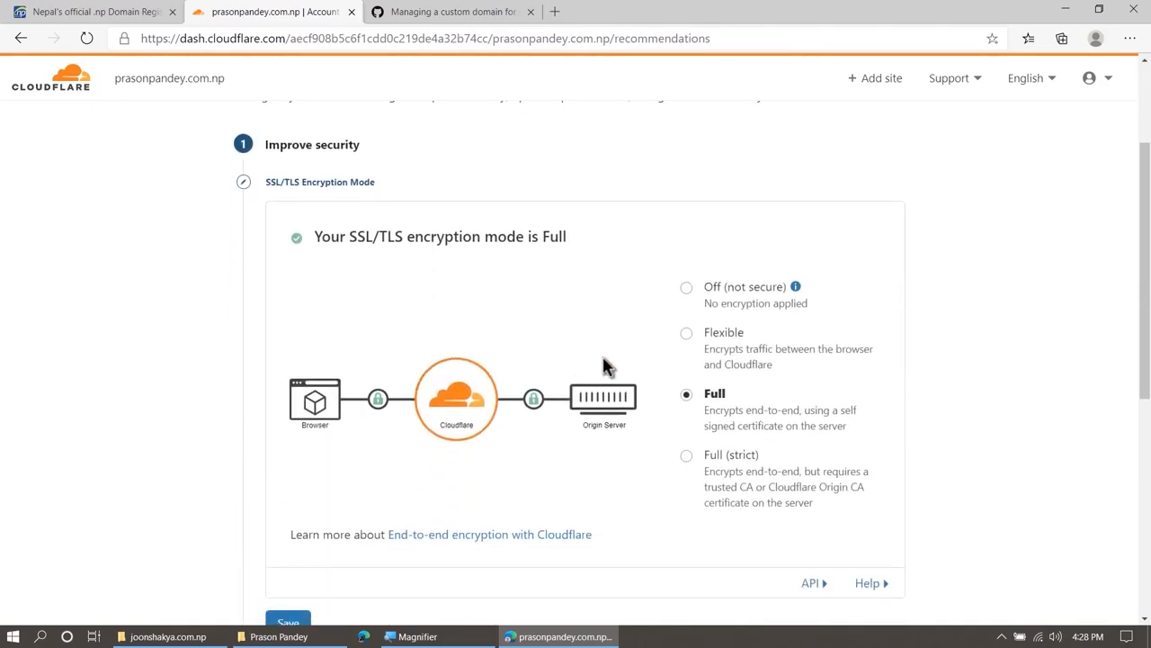
{"action": "scroll", "coordinate": [539, 364], "scroll_direction": "down", "scroll_amount": 1}
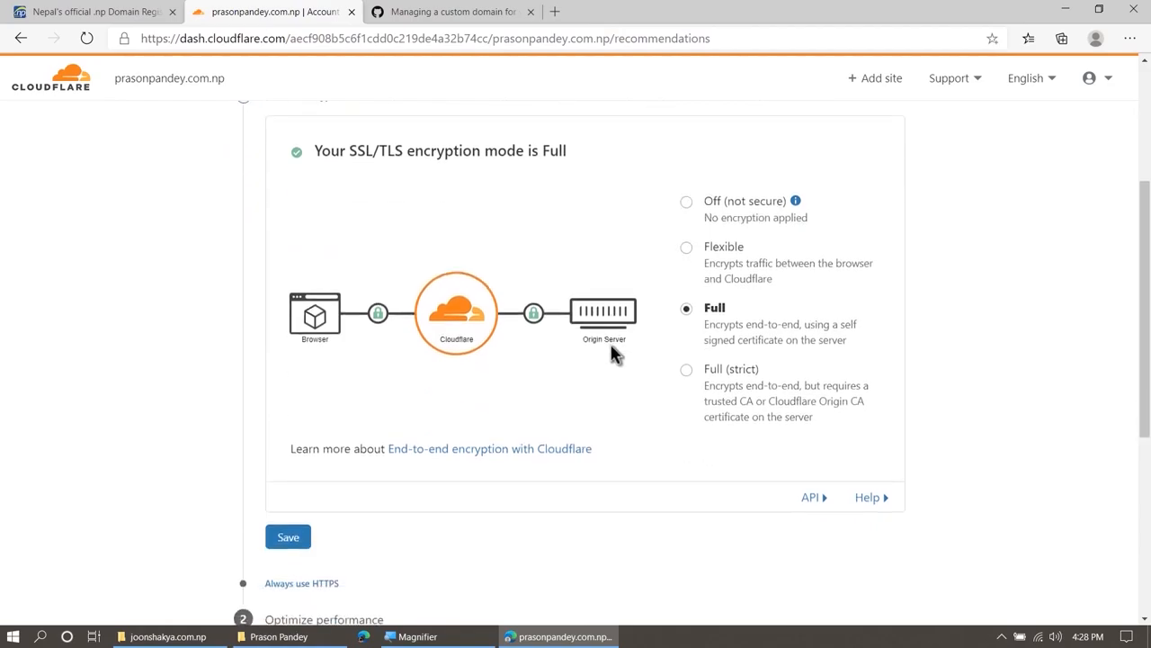
{"action": "scroll", "coordinate": [413, 360], "scroll_direction": "down", "scroll_amount": 1}
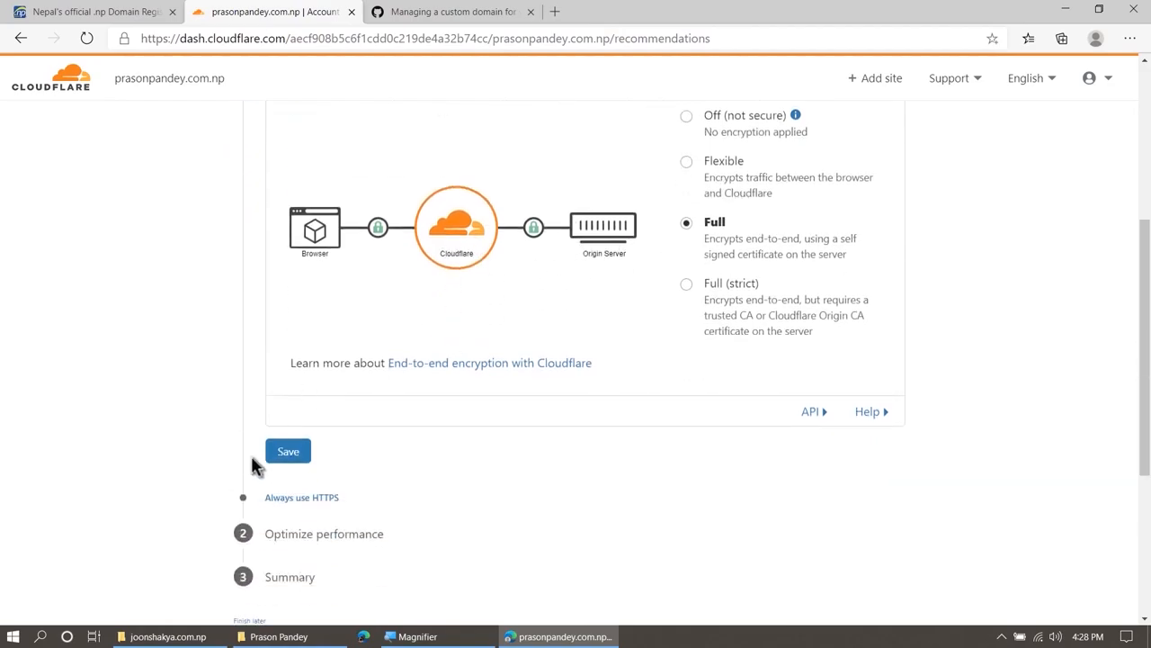
{"action": "left_click", "coordinate": [284, 455]}
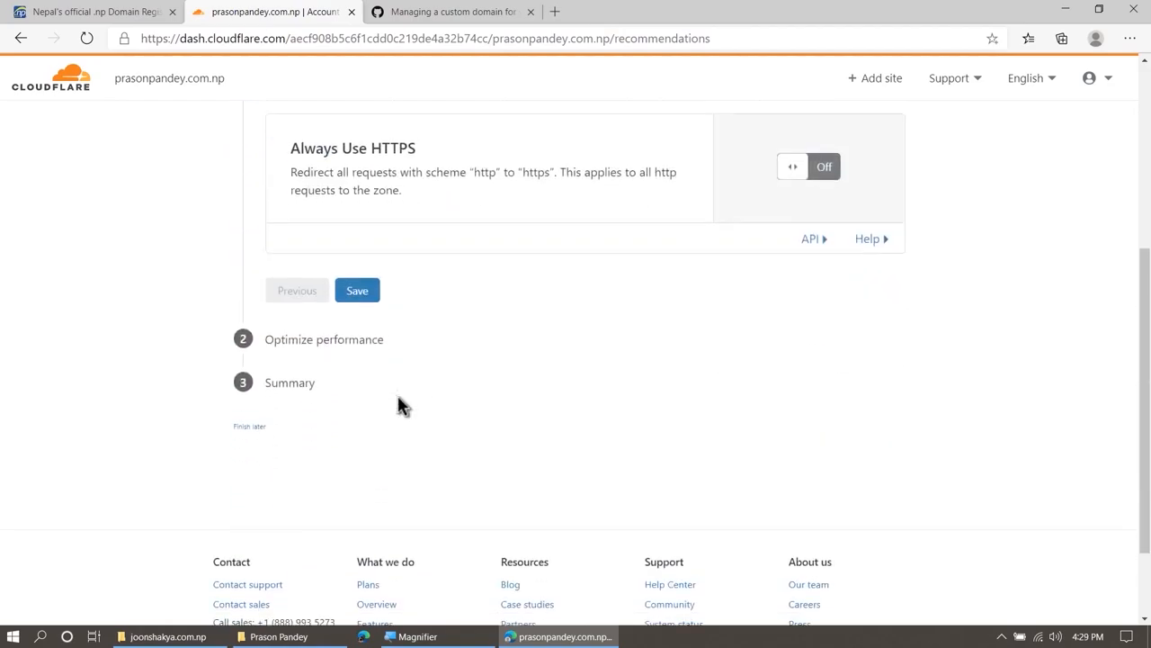
- Turn on Always Use HTTPS, enable JavaScript, CSS and HTML Auto Minify, and save Brotli
{"action": "scroll", "coordinate": [360, 257], "scroll_direction": "down", "scroll_amount": 1}
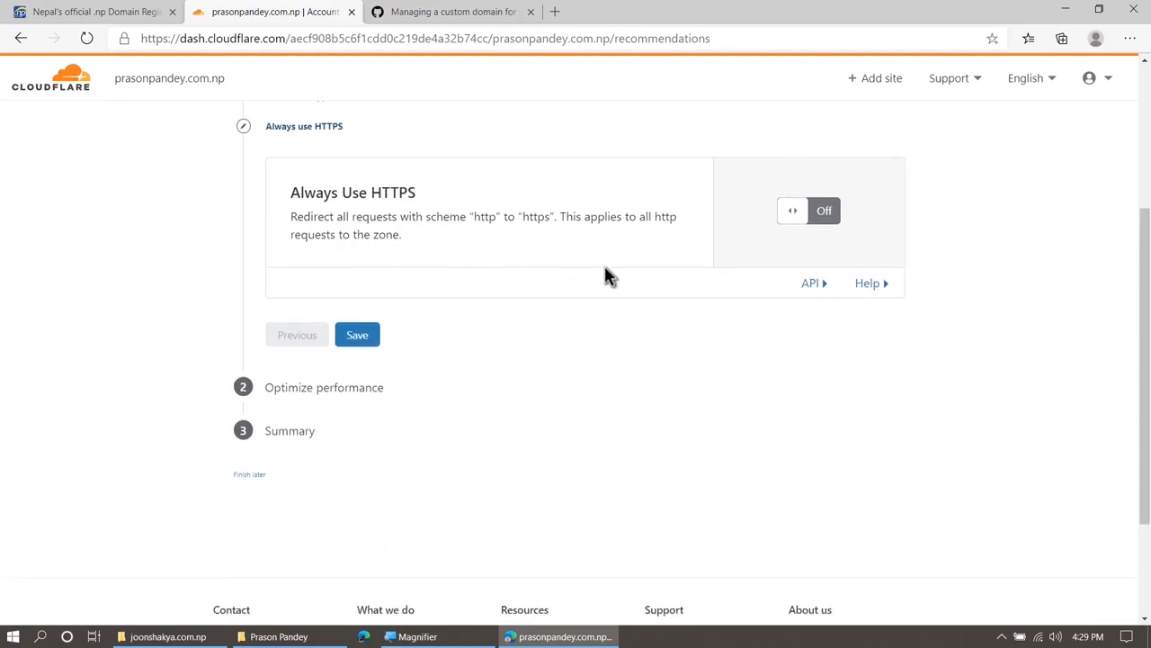
{"action": "left_click", "coordinate": [808, 210]}
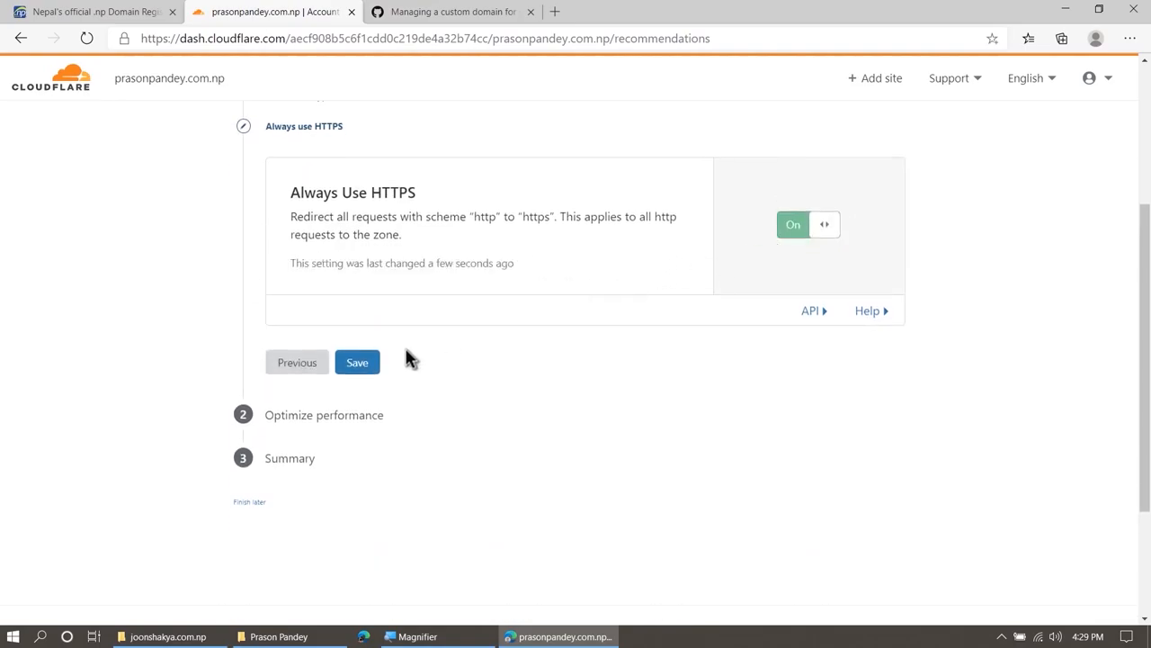
{"action": "left_click", "coordinate": [355, 364]}
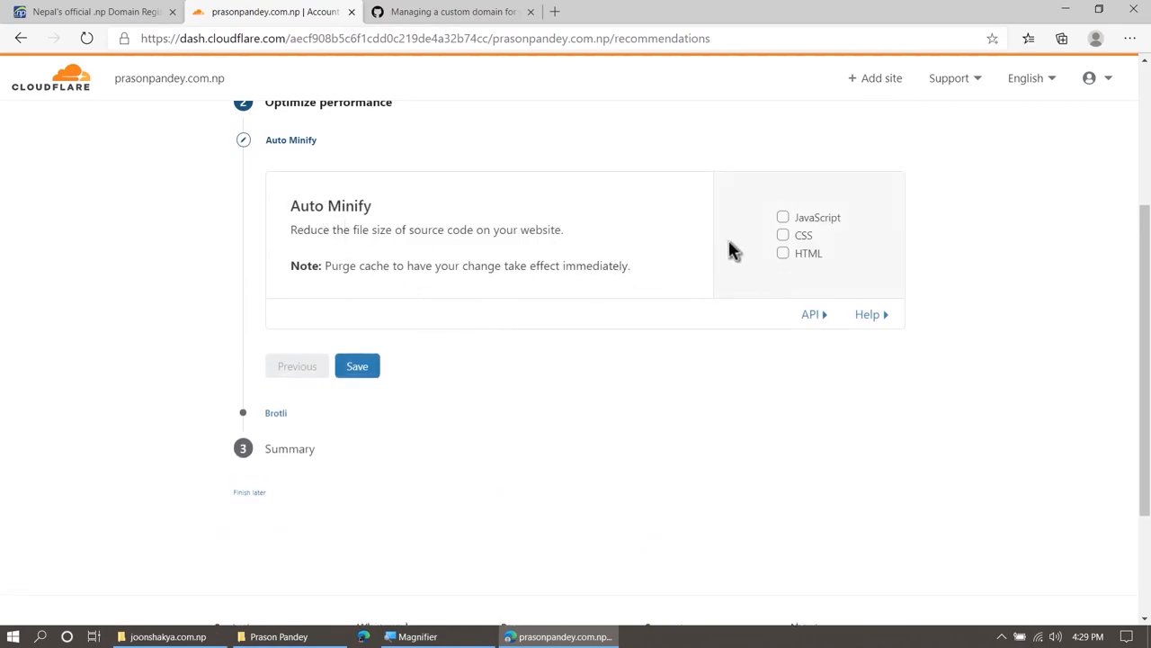
{"action": "left_click", "coordinate": [783, 218]}
{"action": "left_click", "coordinate": [803, 251]}
{"action": "left_click", "coordinate": [795, 268]}
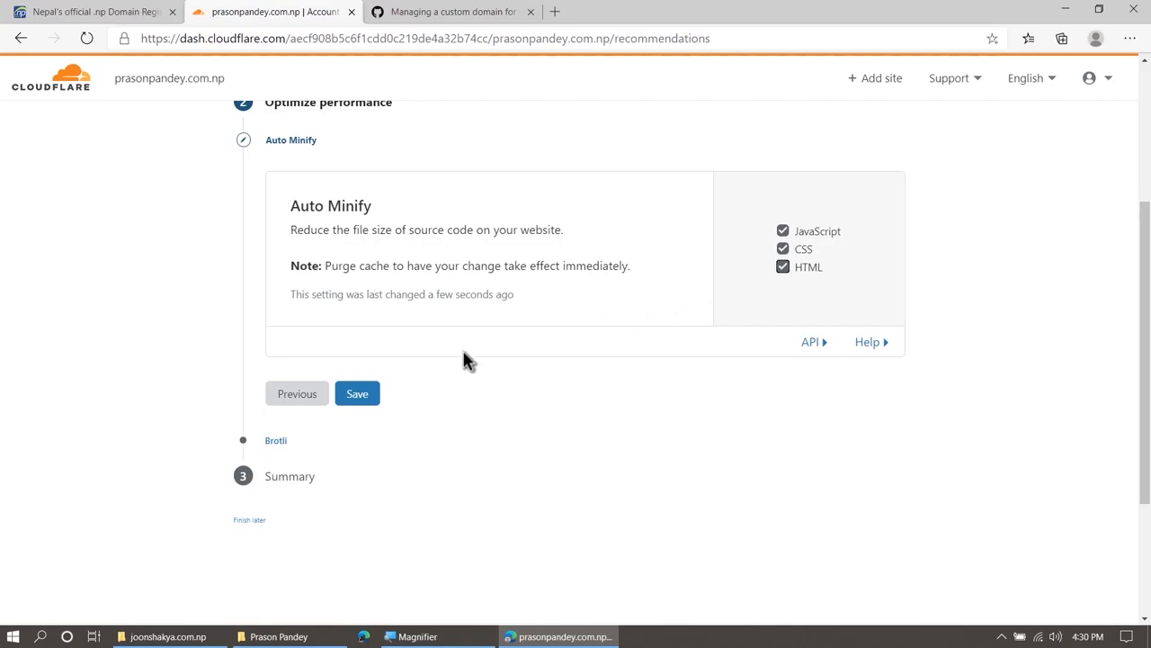
{"action": "left_click", "coordinate": [376, 394]}
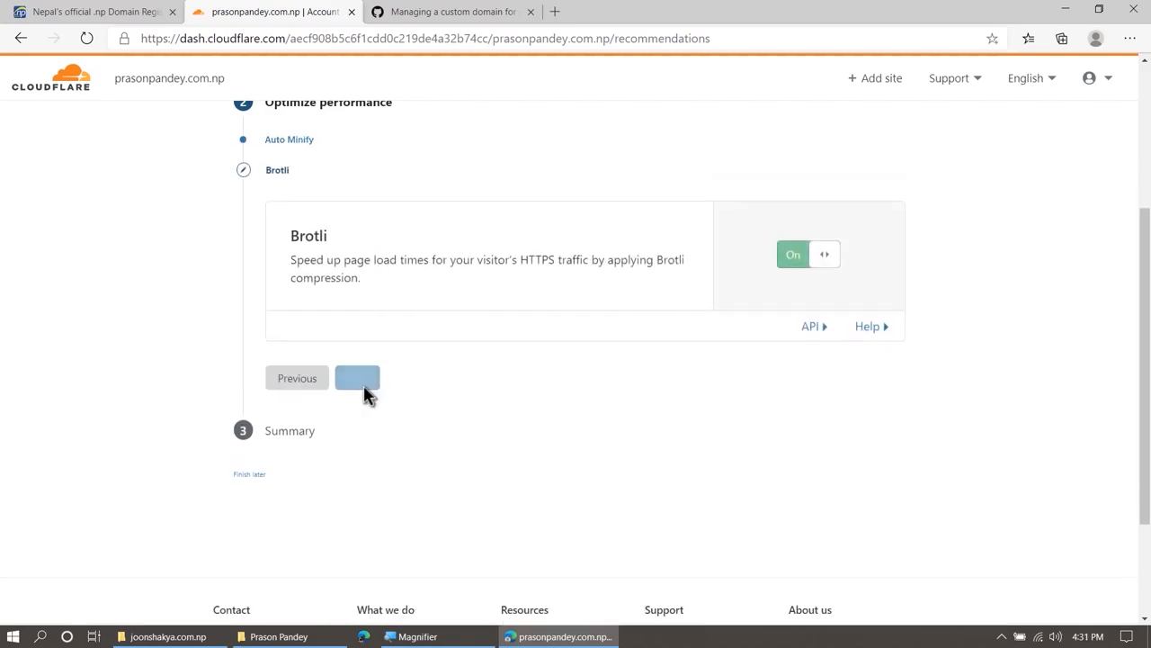
{"action": "left_click", "coordinate": [364, 384]}
- Finish the quick start guide and request an immediate nameserver re-check
{"action": "left_click", "coordinate": [291, 328]}
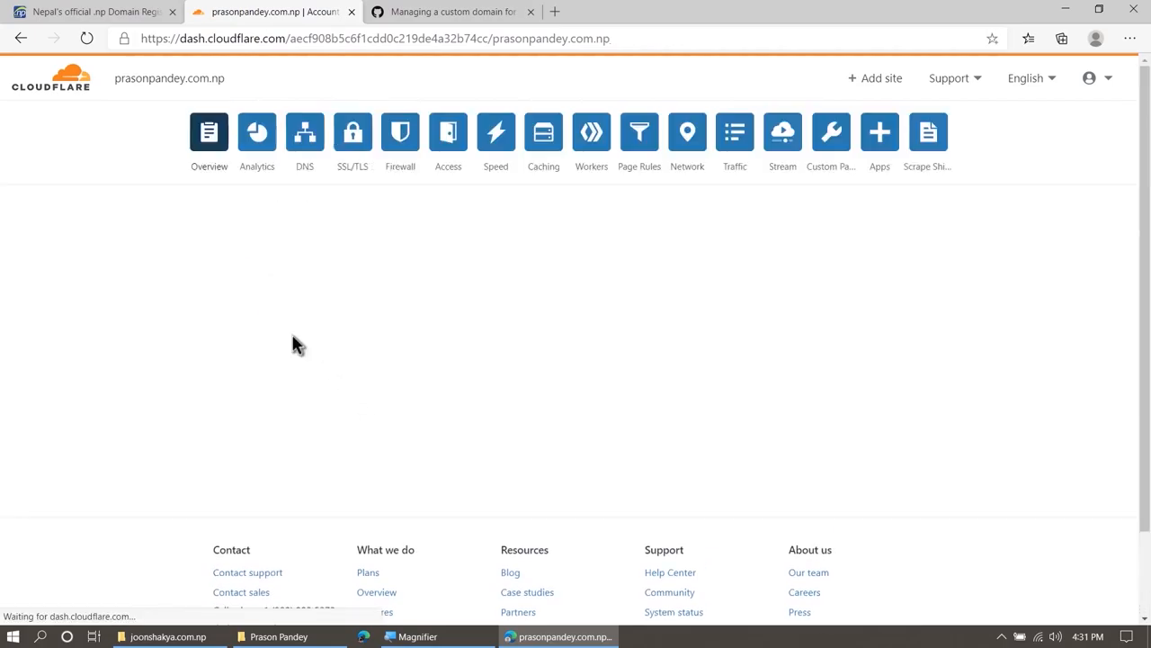
{"action": "scroll", "coordinate": [468, 328], "scroll_direction": "down", "scroll_amount": 1}
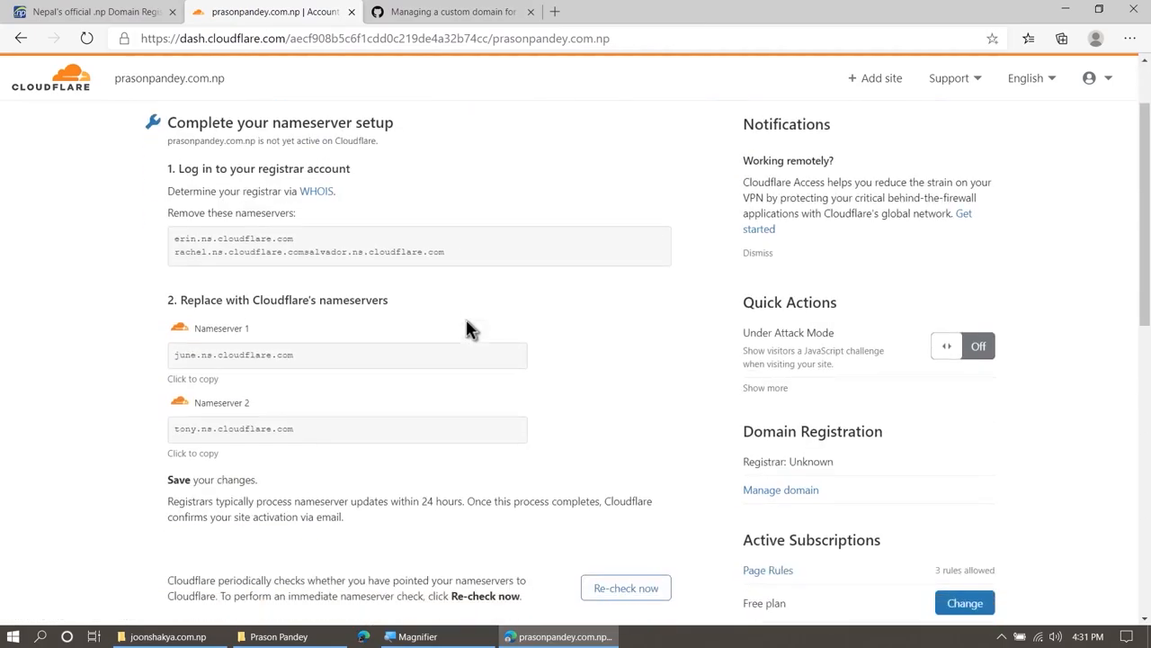
{"action": "scroll", "coordinate": [468, 329], "scroll_direction": "down", "scroll_amount": 2}
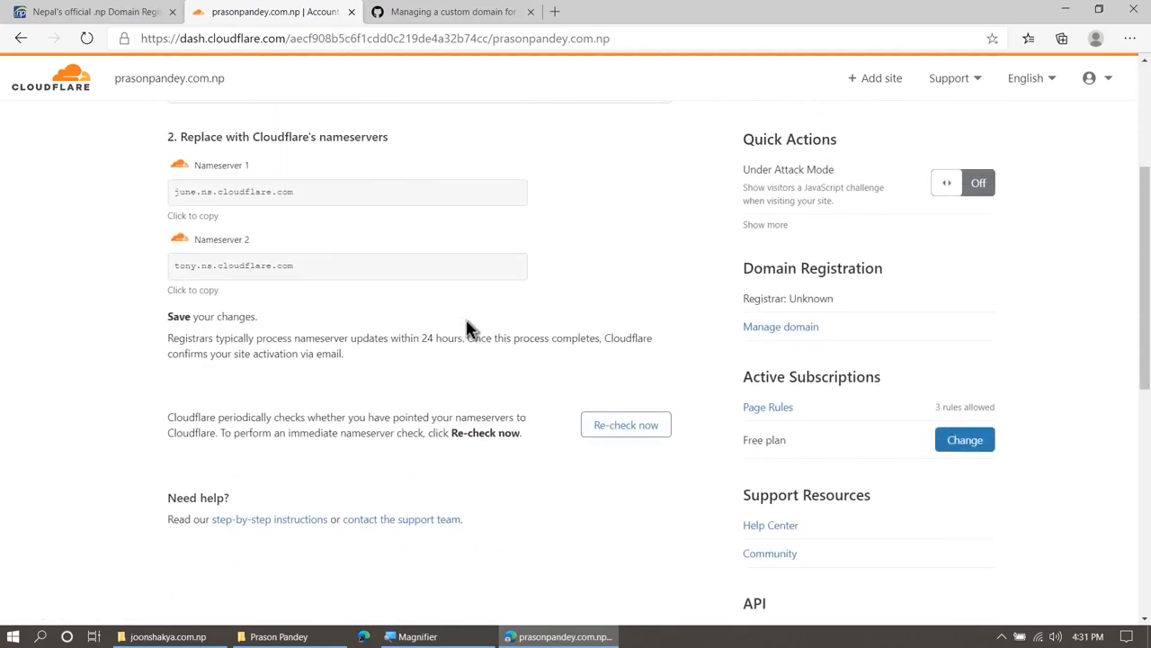
{"action": "left_click", "coordinate": [626, 428]}
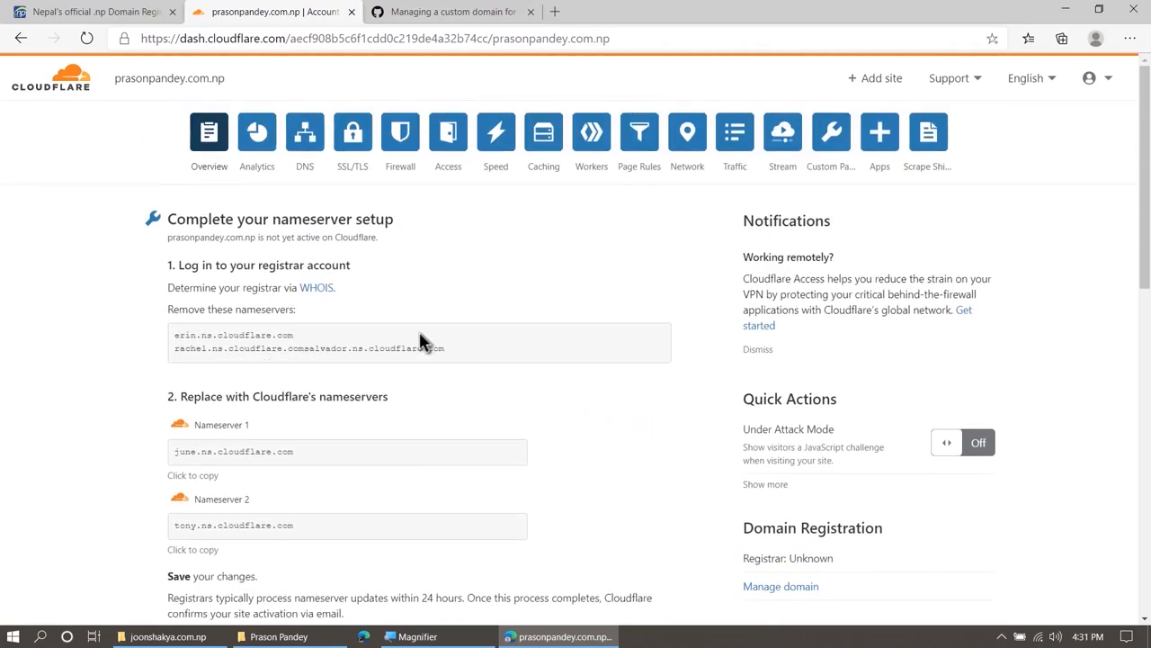
- Open SSL/TLS Edge Certificates and check that Always Use HTTPS is on
{"action": "left_click", "coordinate": [306, 146]}
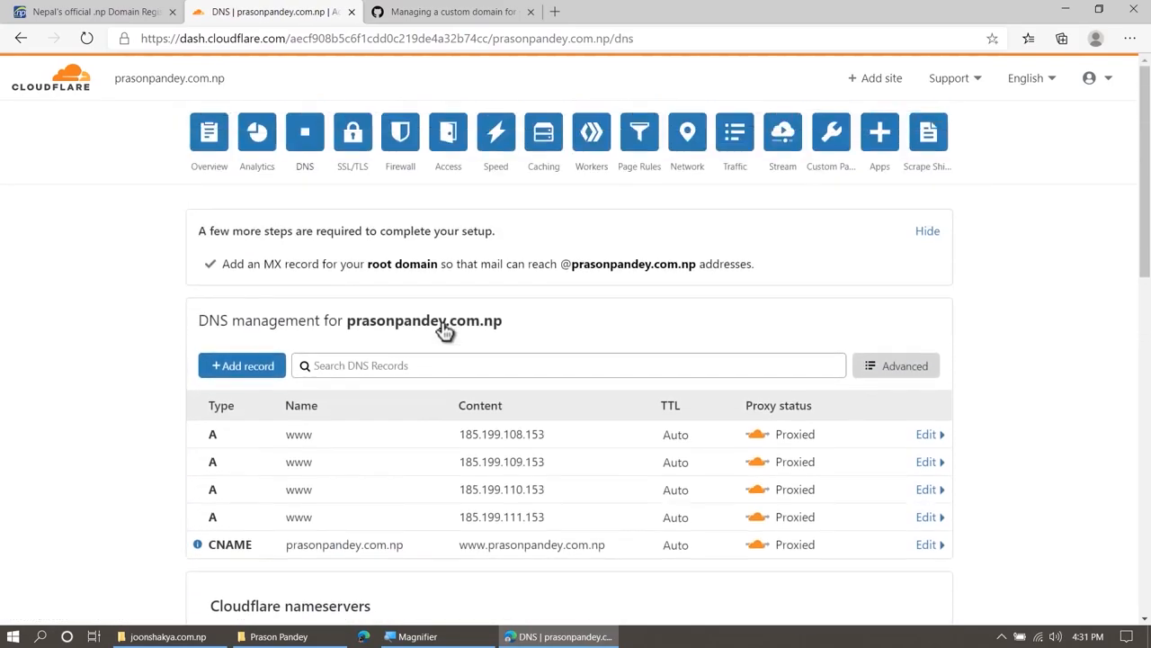
{"action": "left_click", "coordinate": [356, 160]}
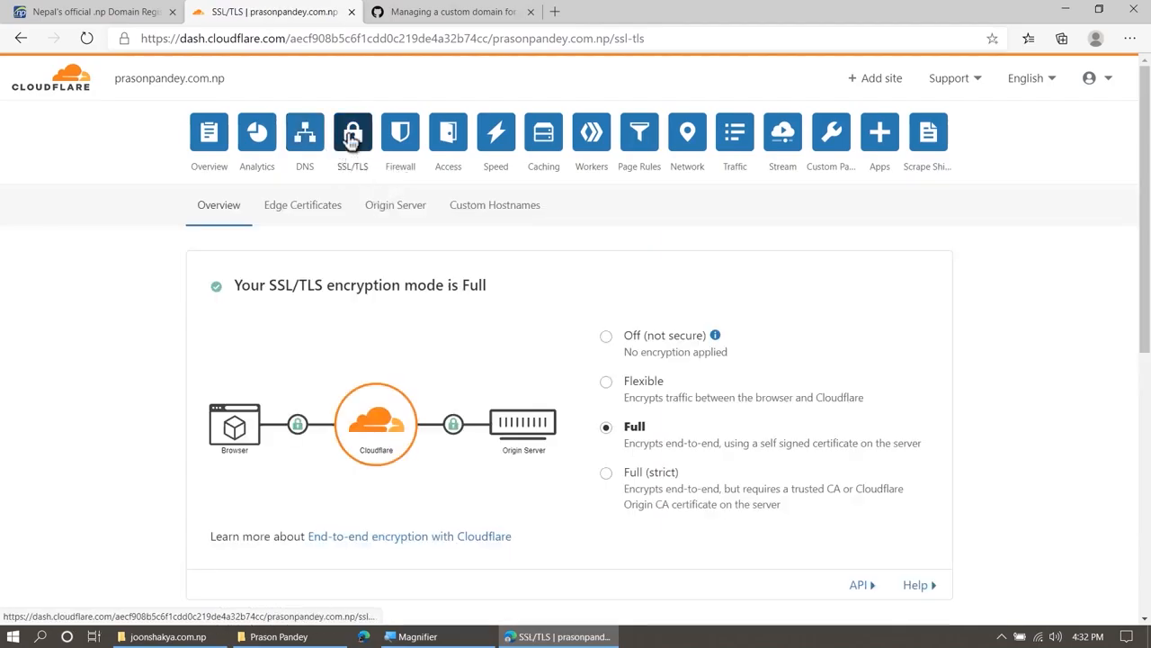
{"action": "left_click", "coordinate": [314, 212]}
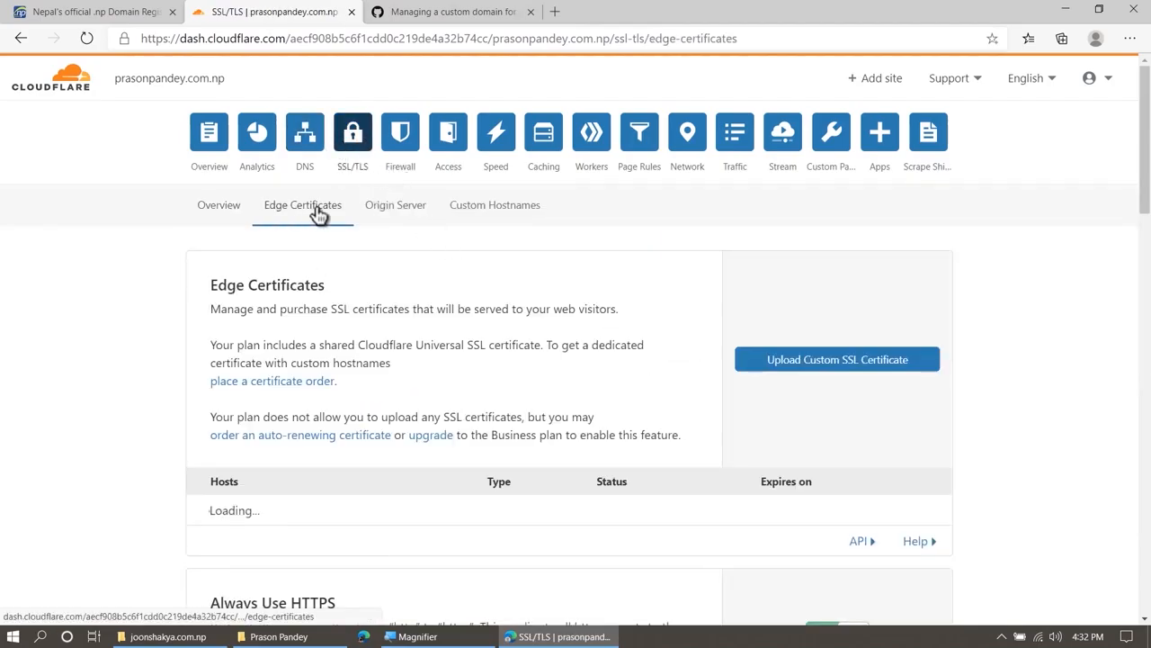
{"action": "scroll", "coordinate": [342, 291], "scroll_direction": "down", "scroll_amount": 3}
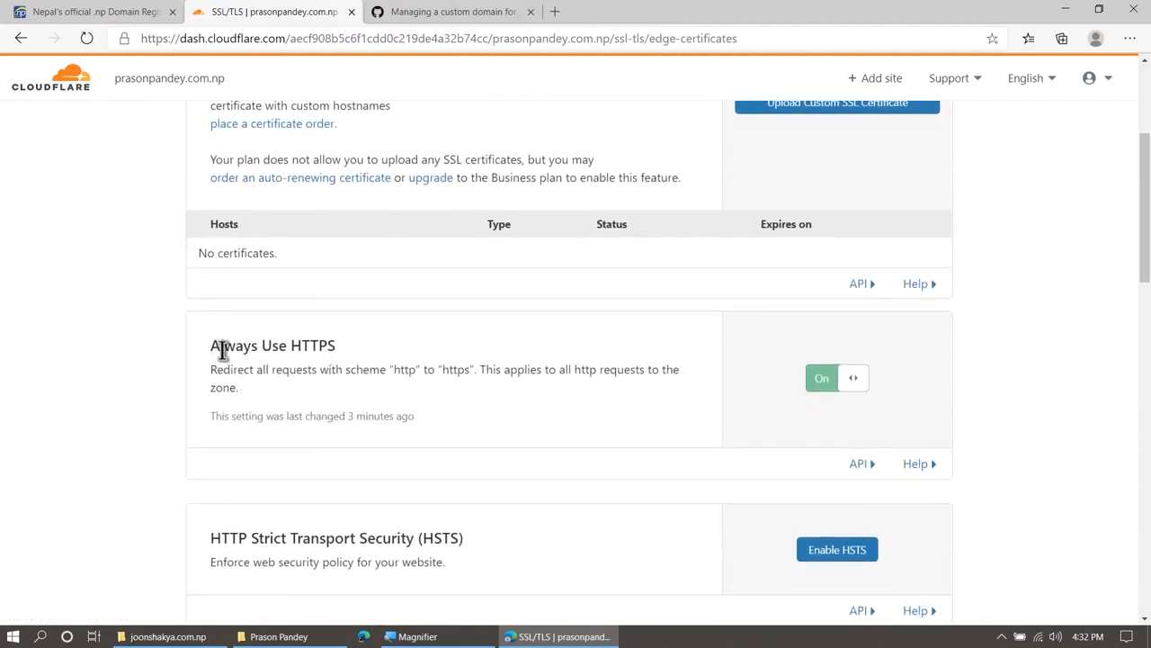
{"action": "scroll", "coordinate": [826, 382], "scroll_direction": "up", "scroll_amount": 3}
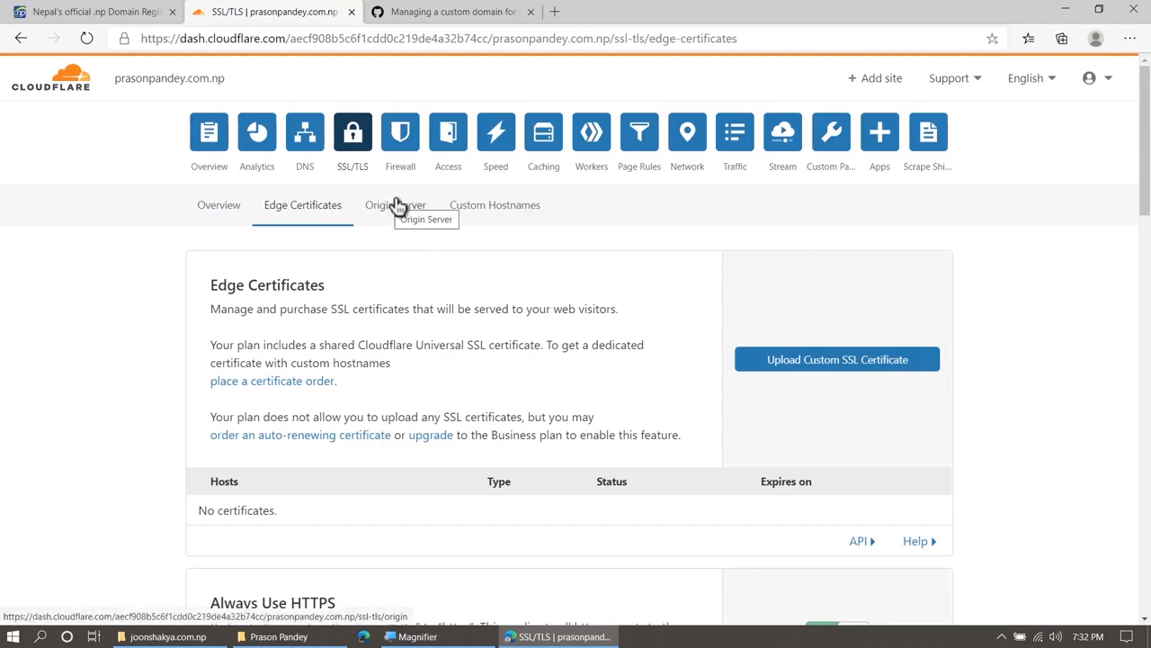
- Go to github.com and enter the new account's username, e-mail address and password
{"action": "key", "text": "ctrl+t"}
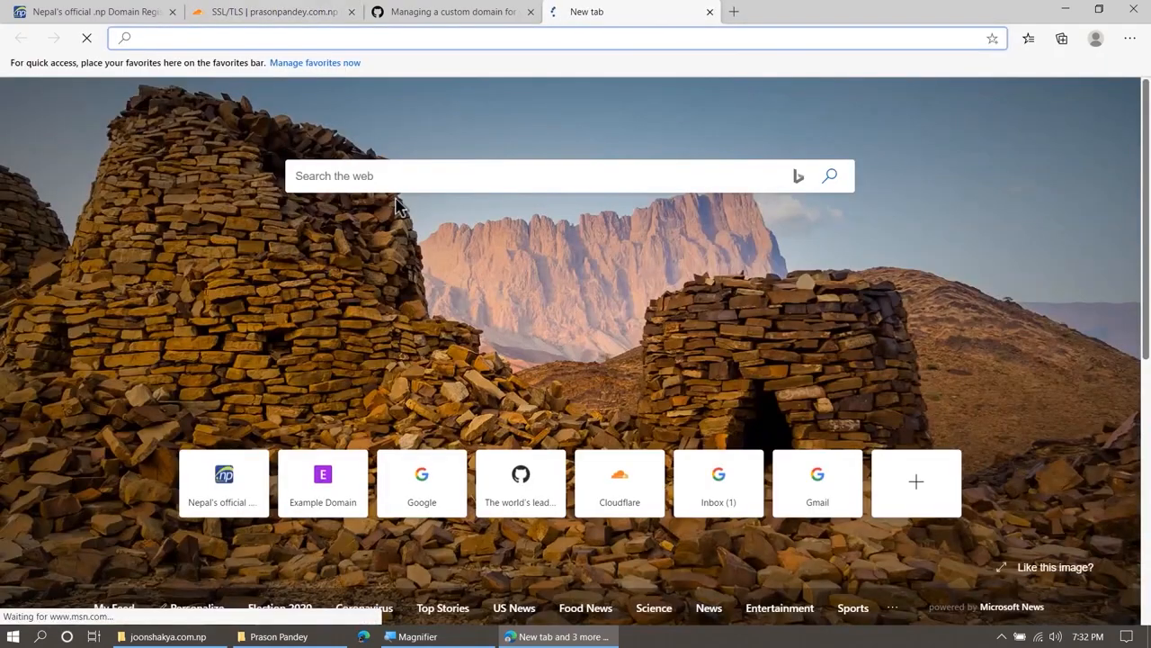
{"action": "type", "text": "github.com"}
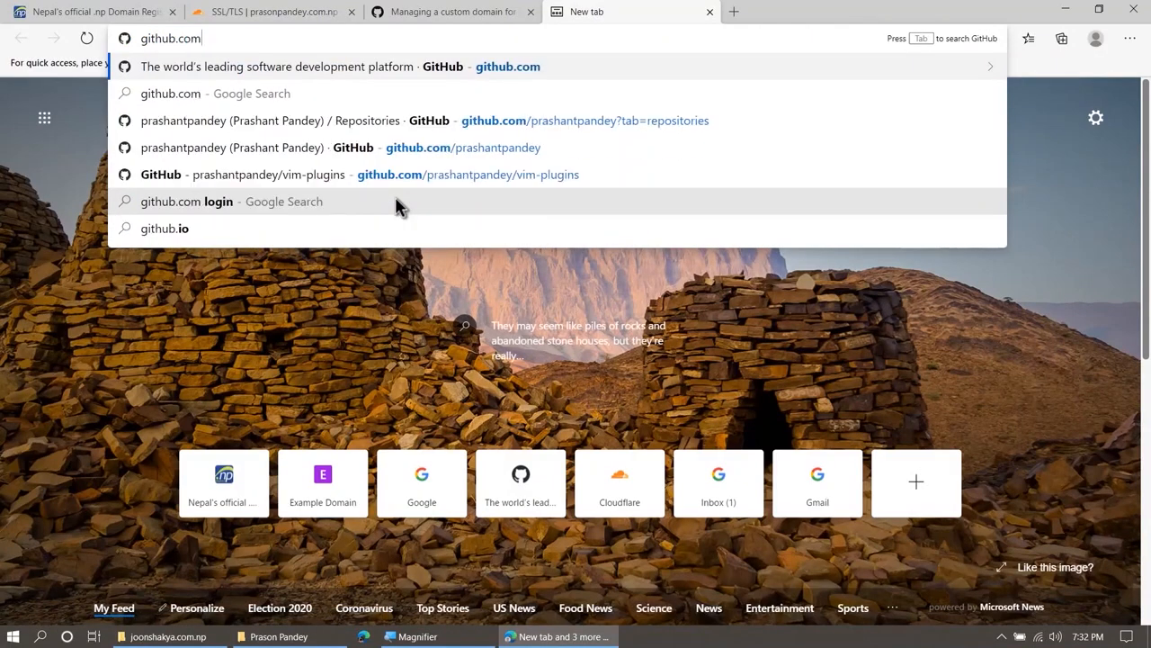
{"action": "key", "text": "Return"}
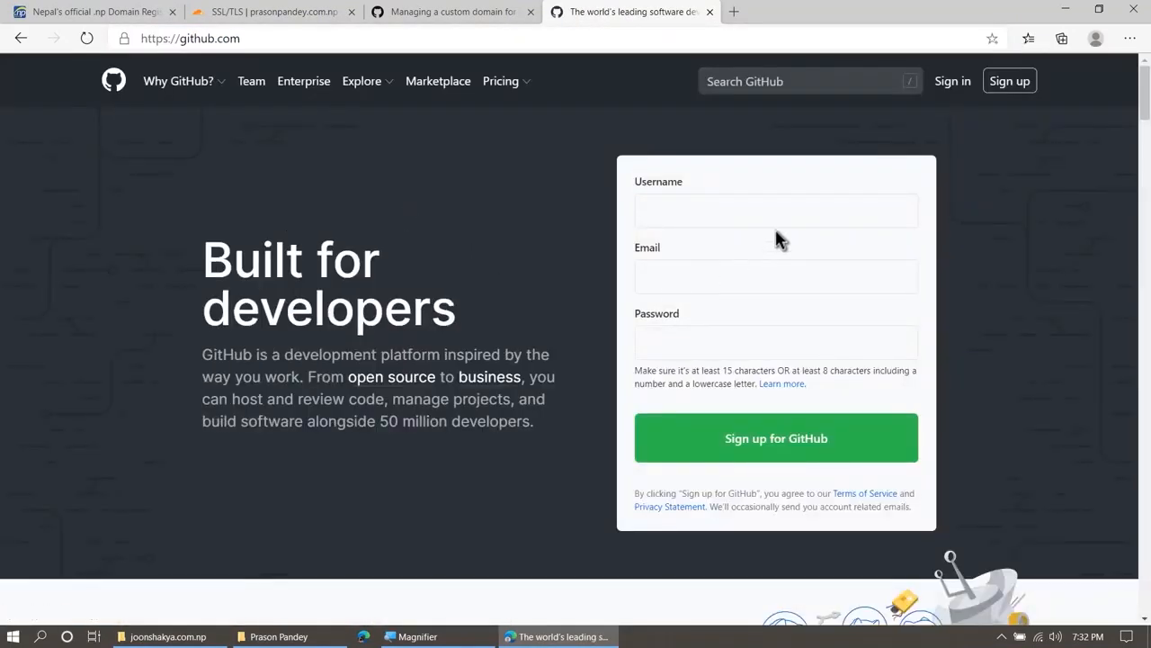
{"action": "left_click", "coordinate": [698, 213]}
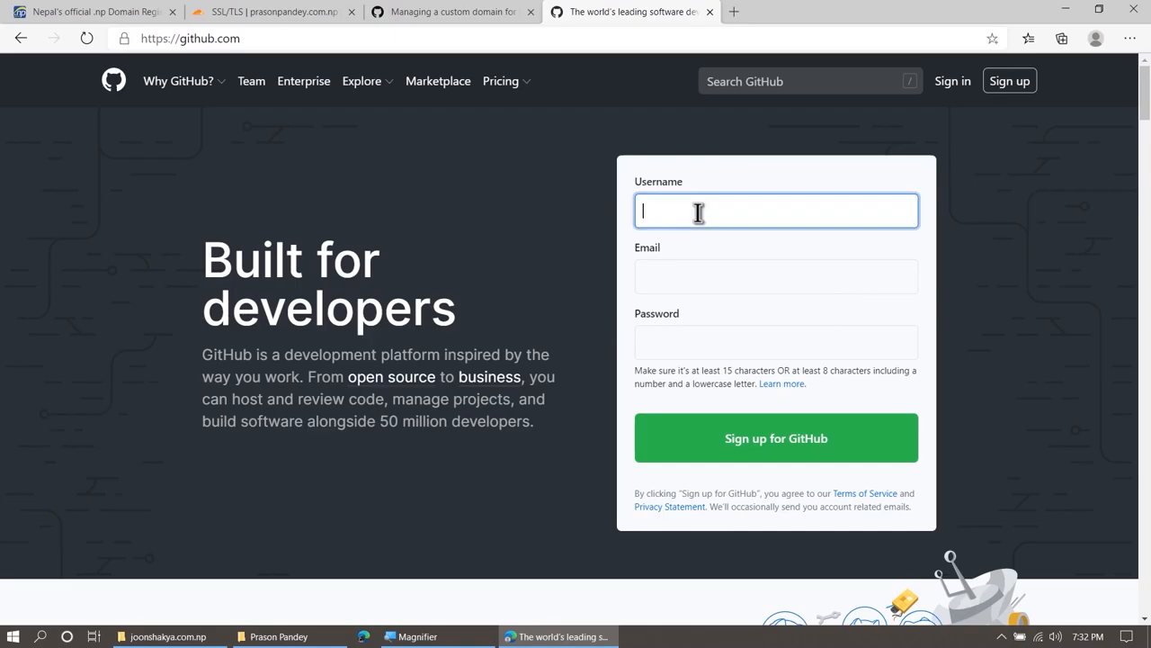
{"action": "type", "text": "pra"}
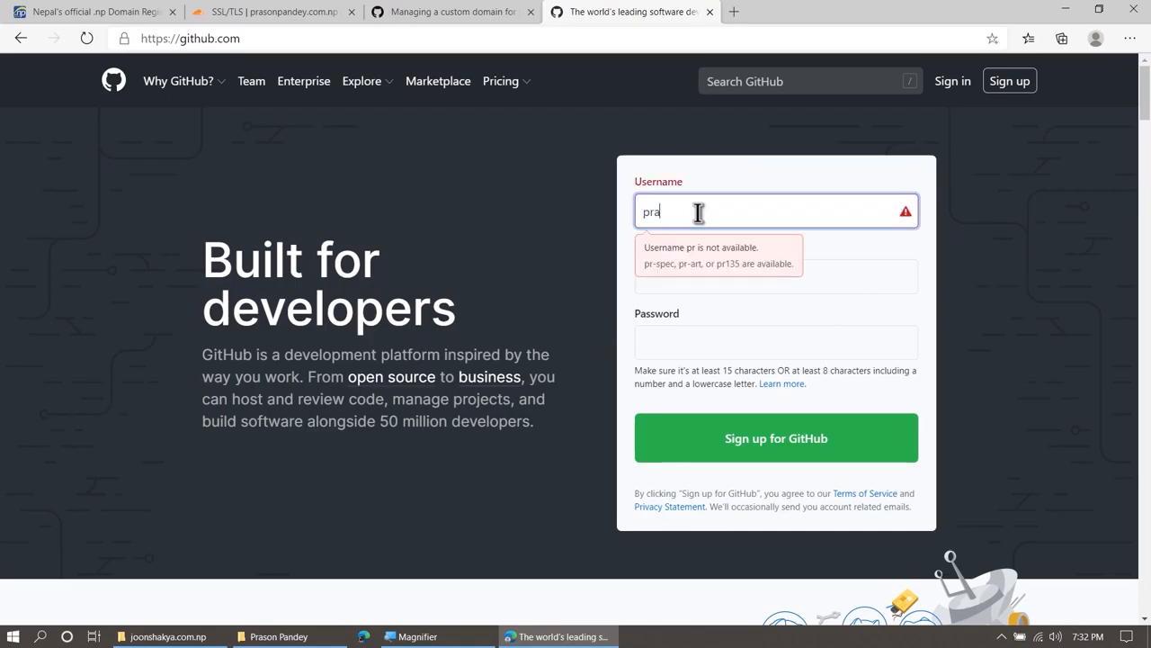
{"action": "type", "text": "sonpandey"}
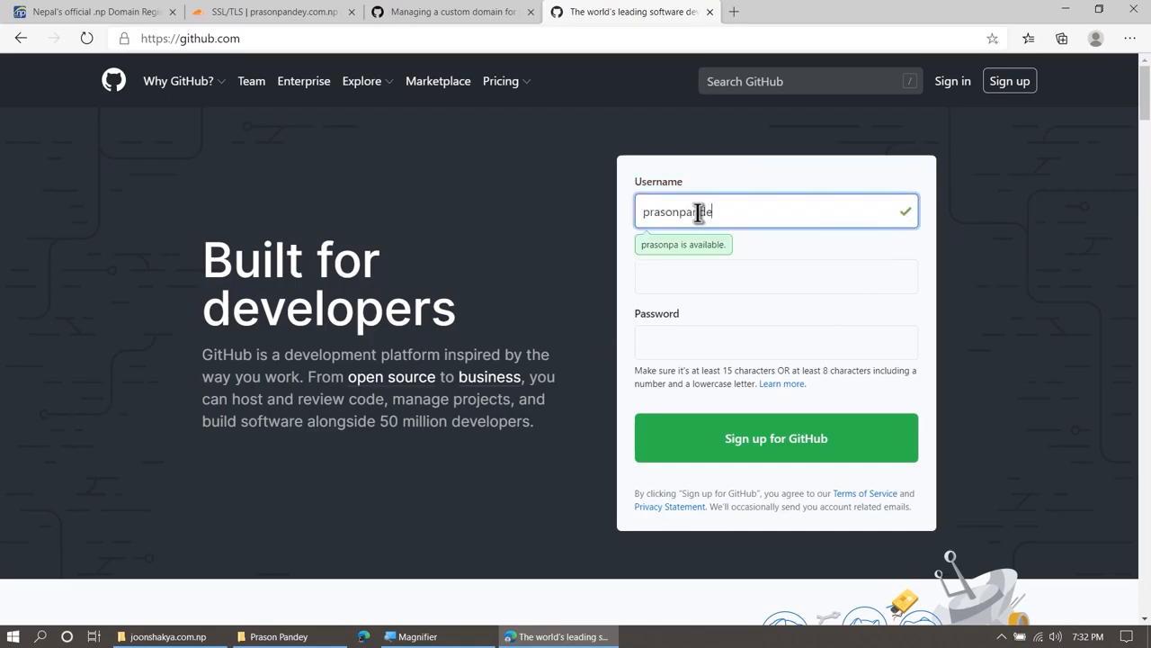
{"action": "left_click", "coordinate": [688, 281]}
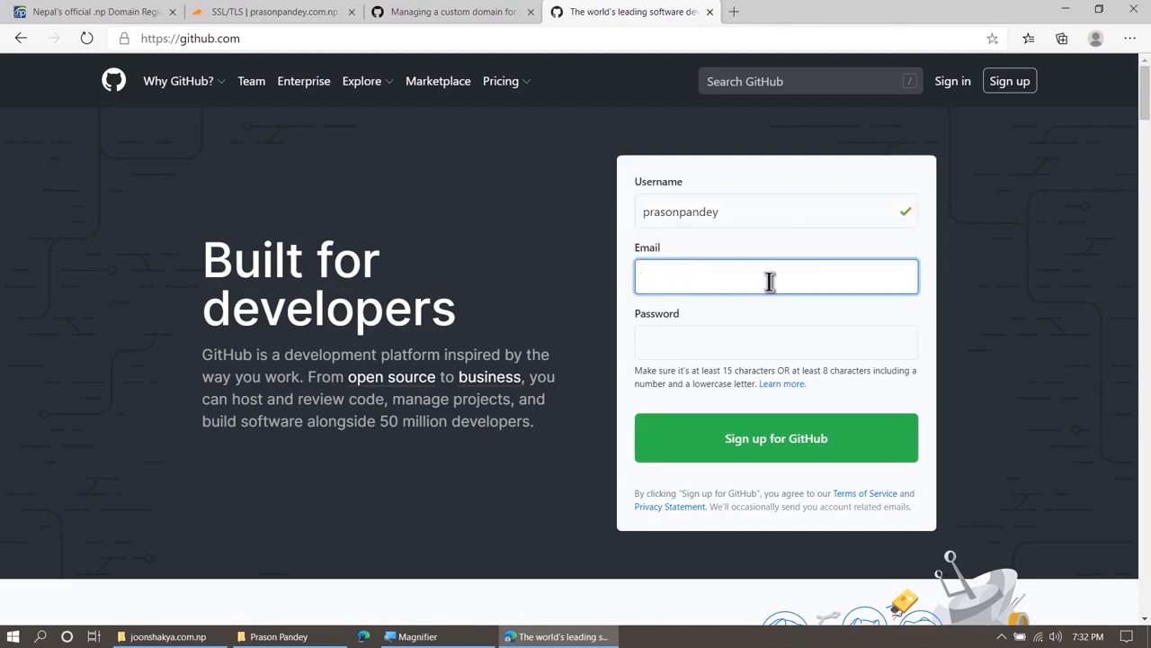
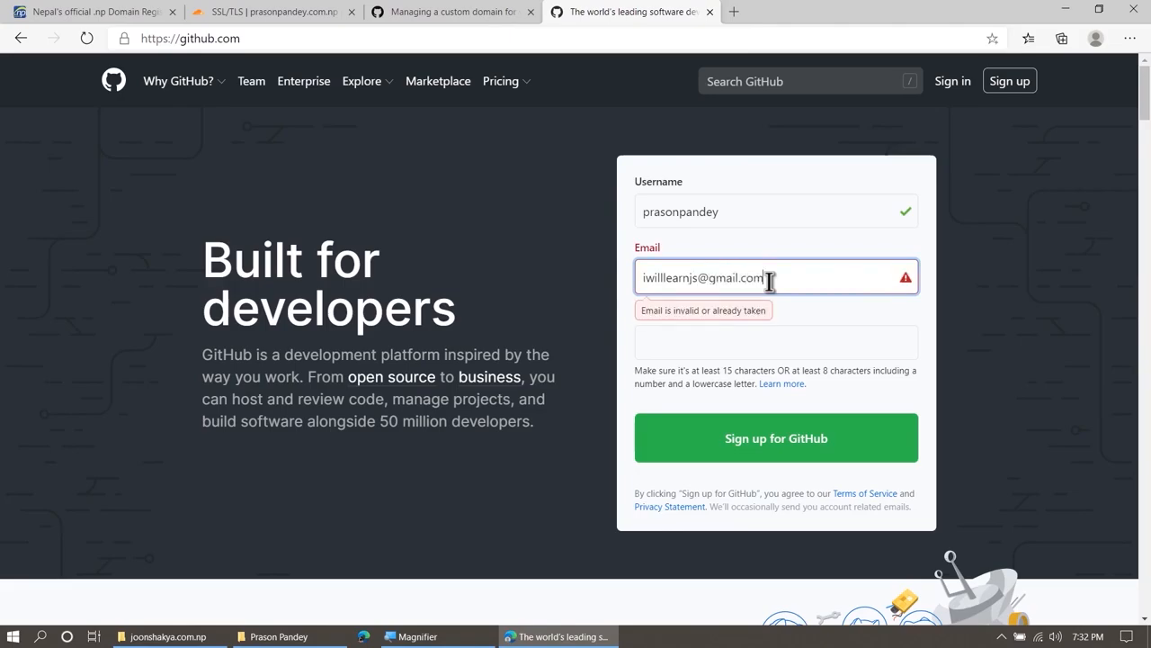
{"action": "key", "text": "Tab"}
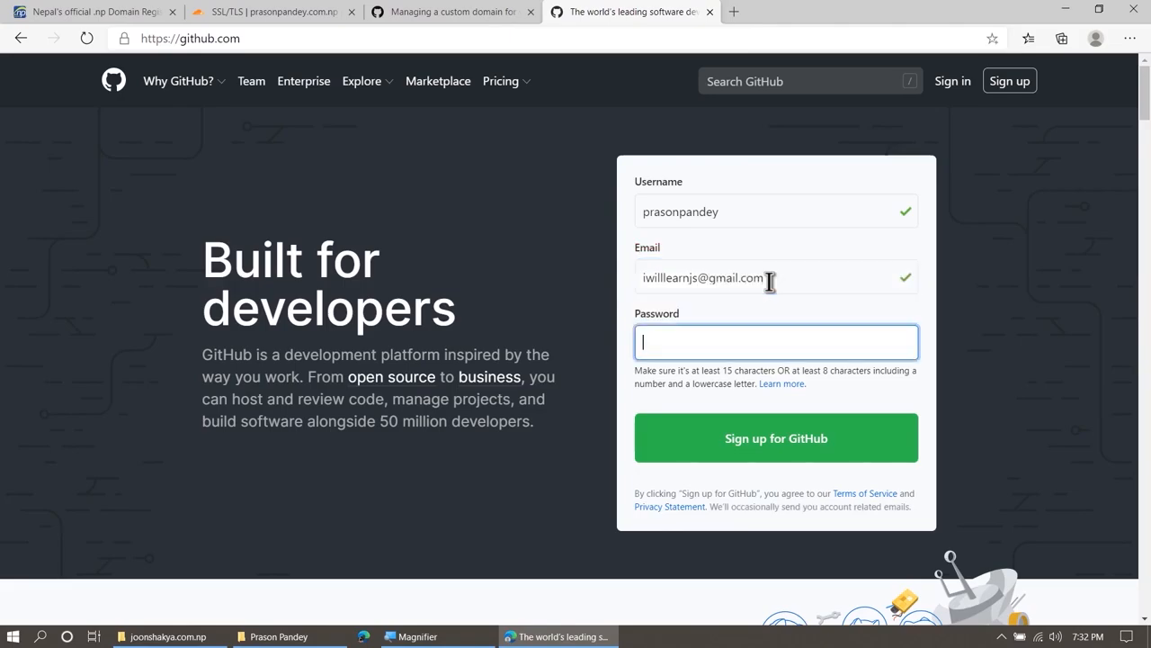
{"action": "type", "text": "••"}
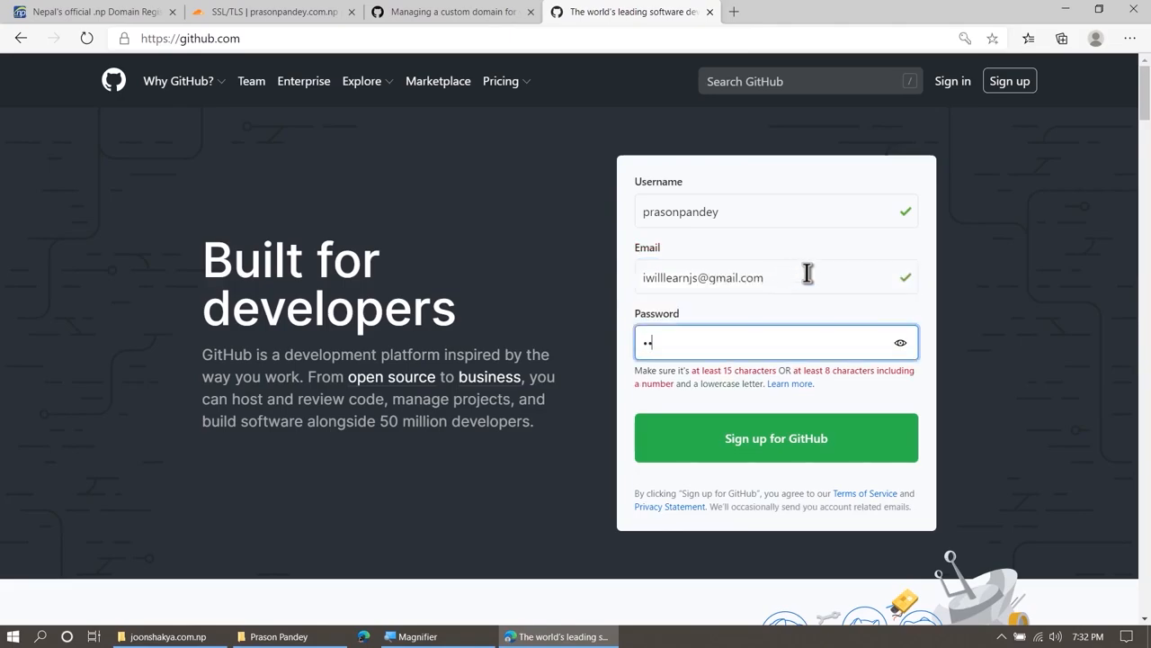
{"action": "type", "text": "•••••••••"}
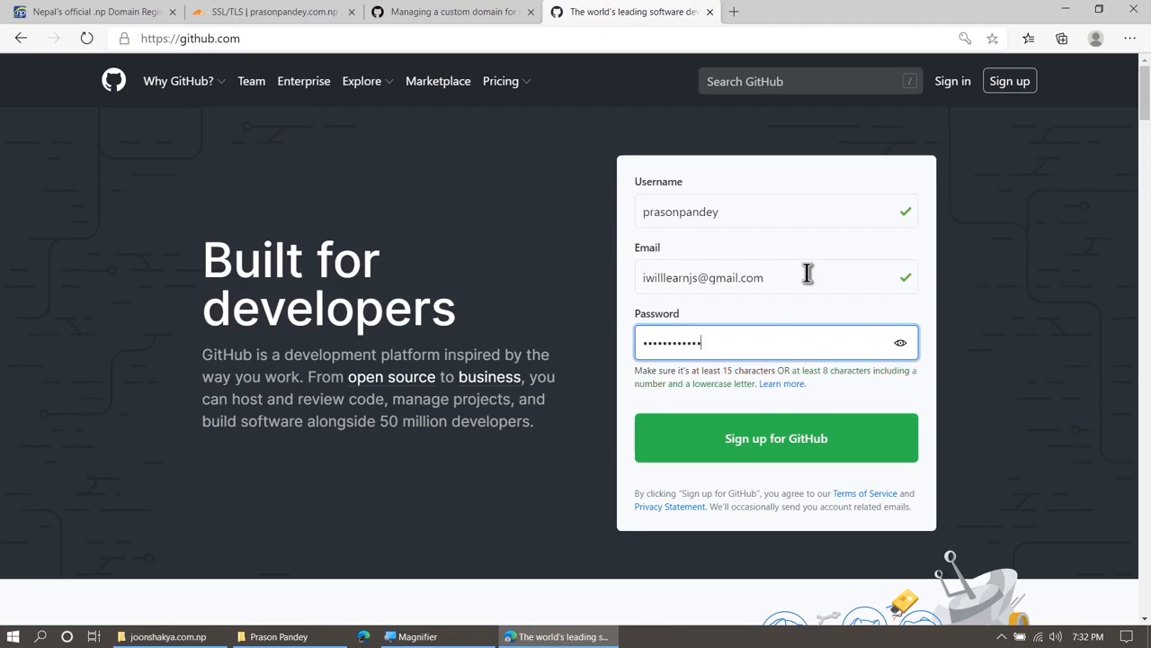
- Submit the sign-up, save the password, solve the verification puzzle and join the free plan
{"action": "left_click", "coordinate": [765, 440]}
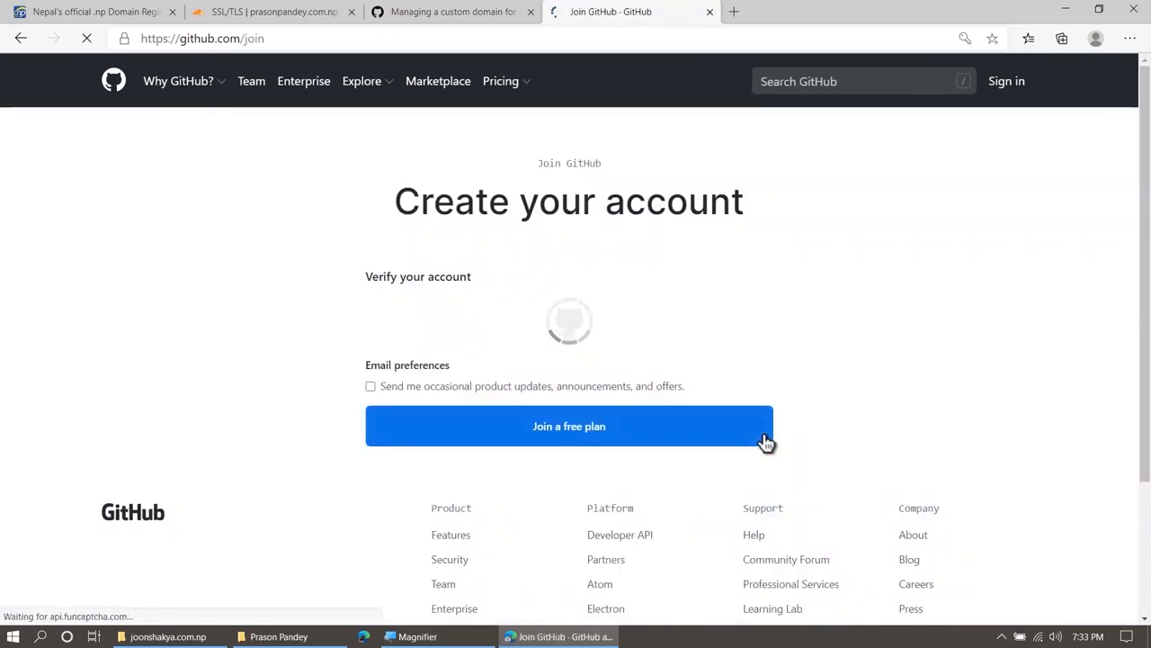
{"action": "left_click", "coordinate": [833, 193]}
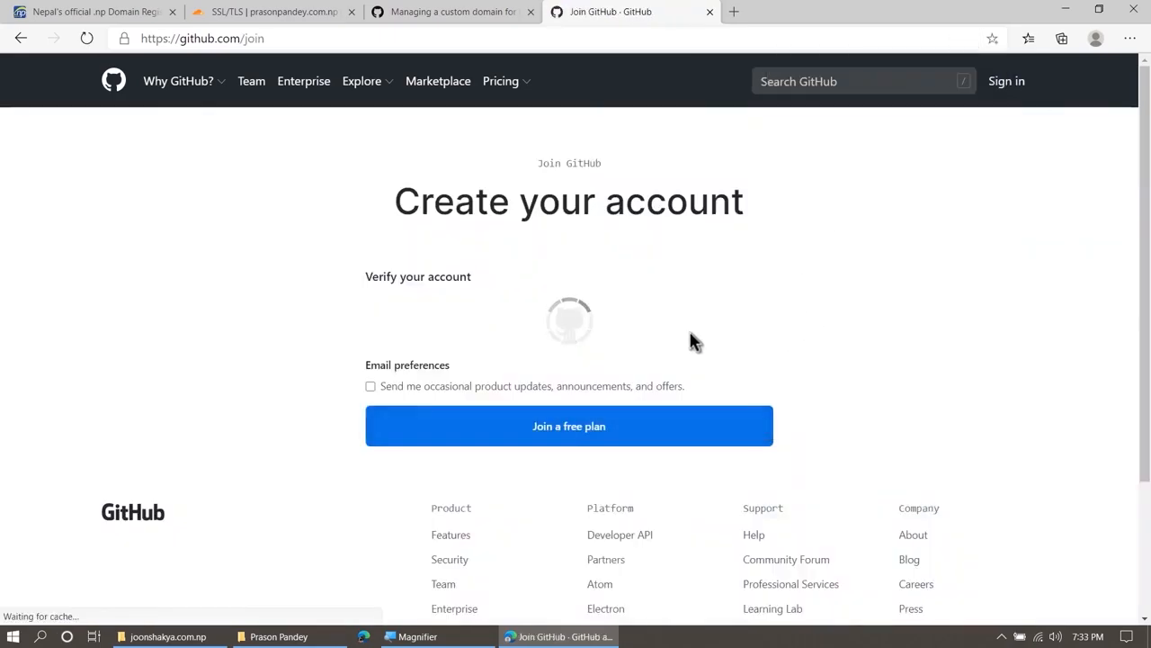
{"action": "scroll", "coordinate": [657, 372], "scroll_direction": "down", "scroll_amount": 1}
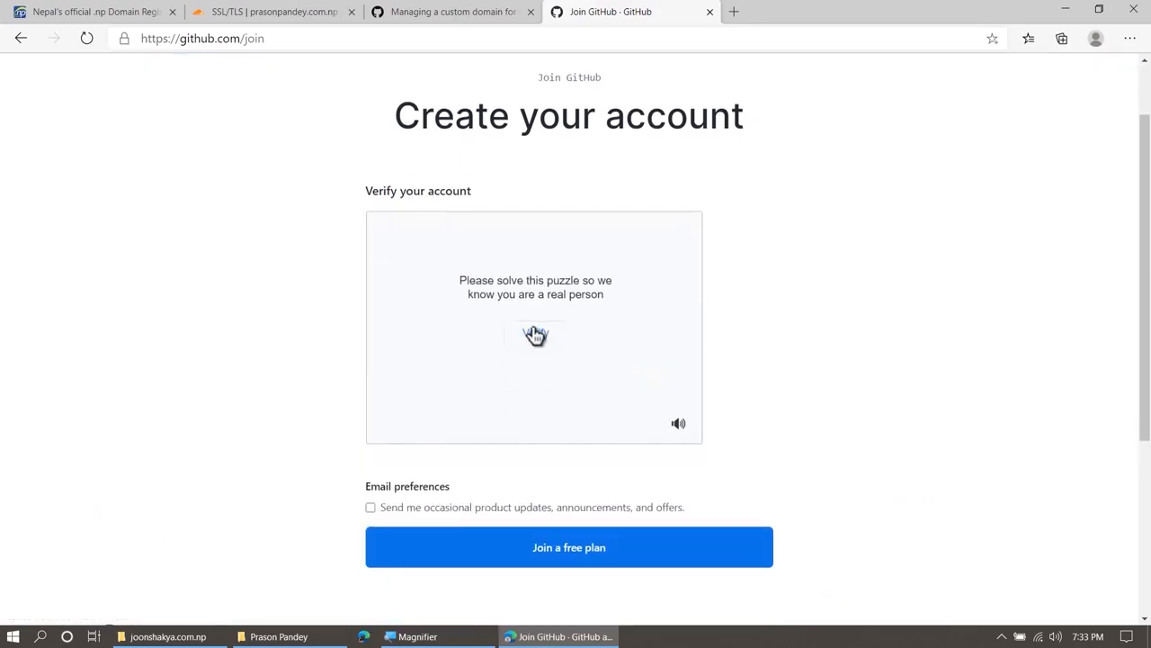
{"action": "left_click", "coordinate": [531, 337]}
{"action": "left_click", "coordinate": [457, 328]}
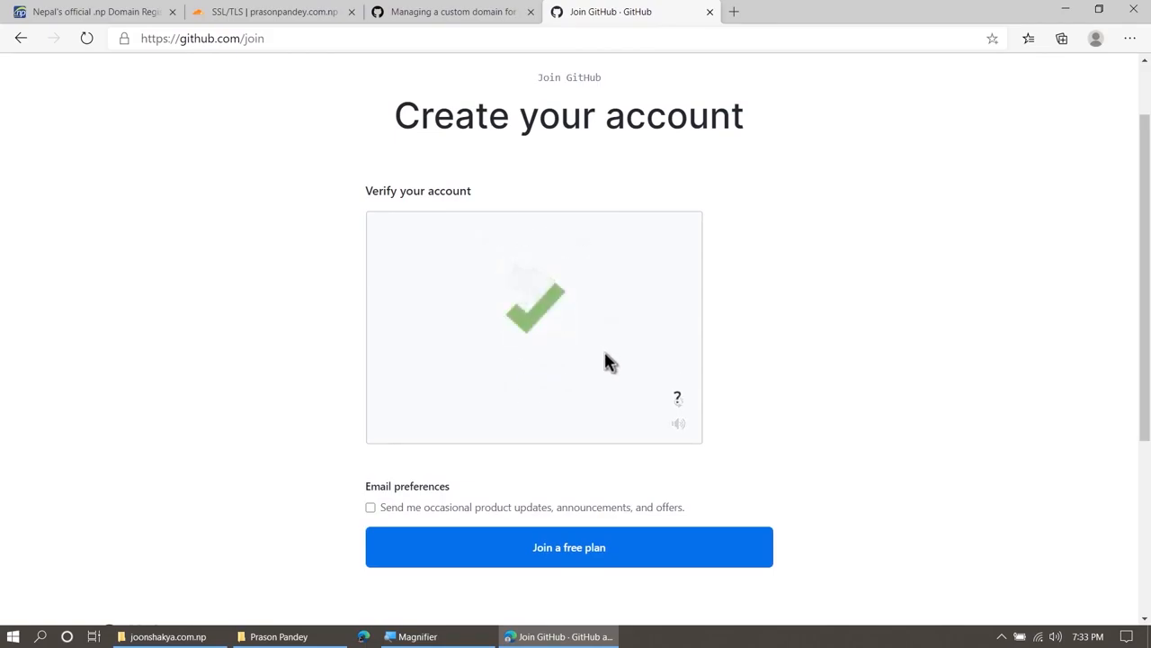
{"action": "scroll", "coordinate": [465, 473], "scroll_direction": "down", "scroll_amount": 2}
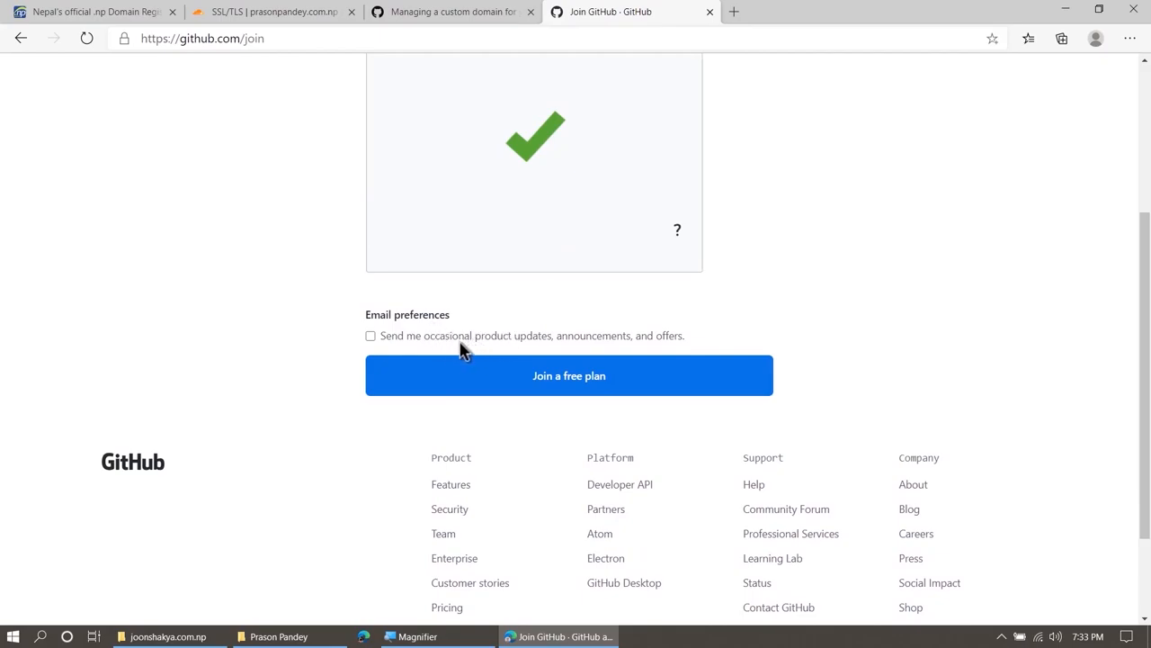
{"action": "scroll", "coordinate": [566, 337], "scroll_direction": "up", "scroll_amount": 1}
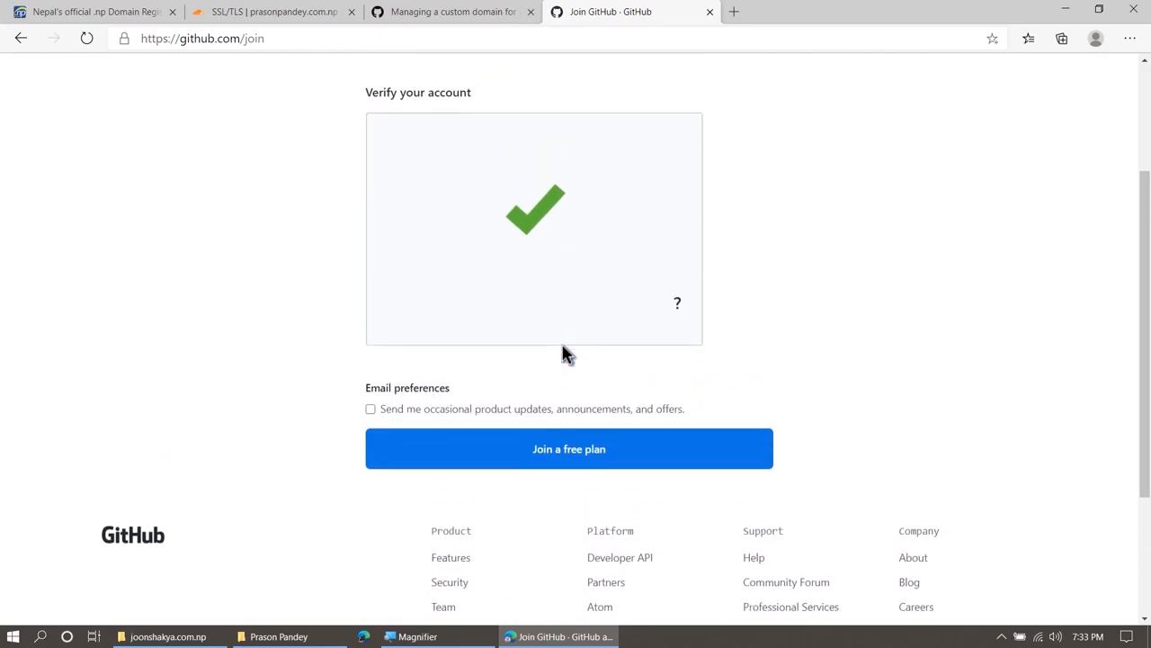
{"action": "left_click", "coordinate": [552, 482]}
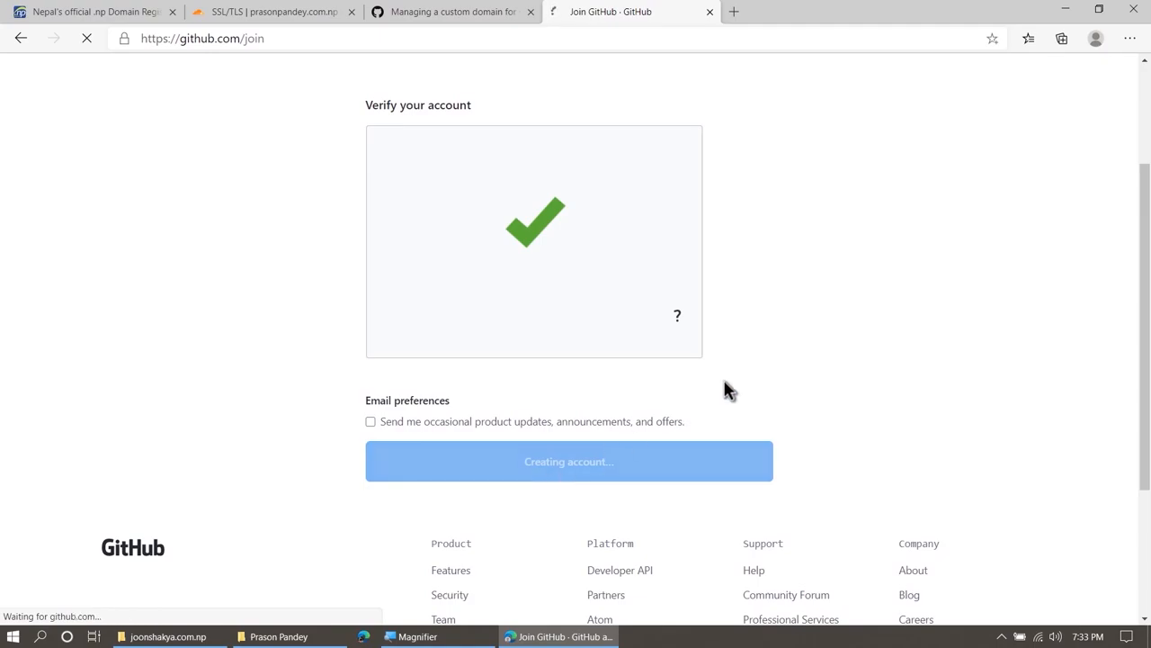
{"action": "scroll", "coordinate": [727, 390], "scroll_direction": "up", "scroll_amount": 1}
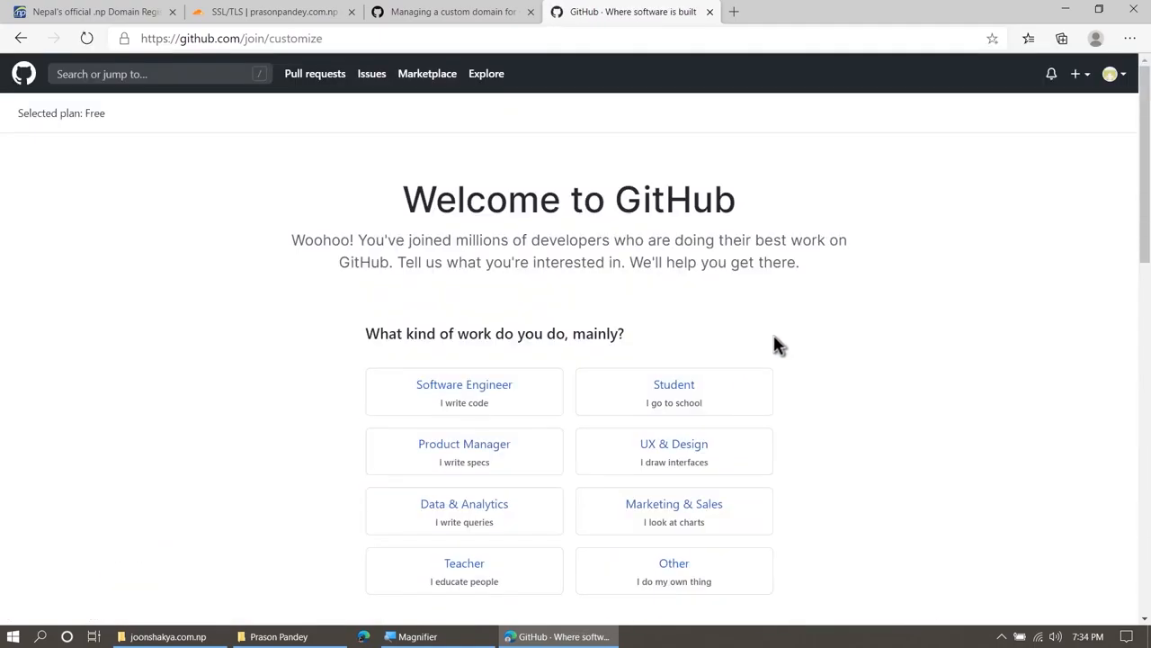
- Answer the setup questions: Student, a moderate amount of programming experience, and Learn to code
{"action": "left_click", "coordinate": [622, 393]}
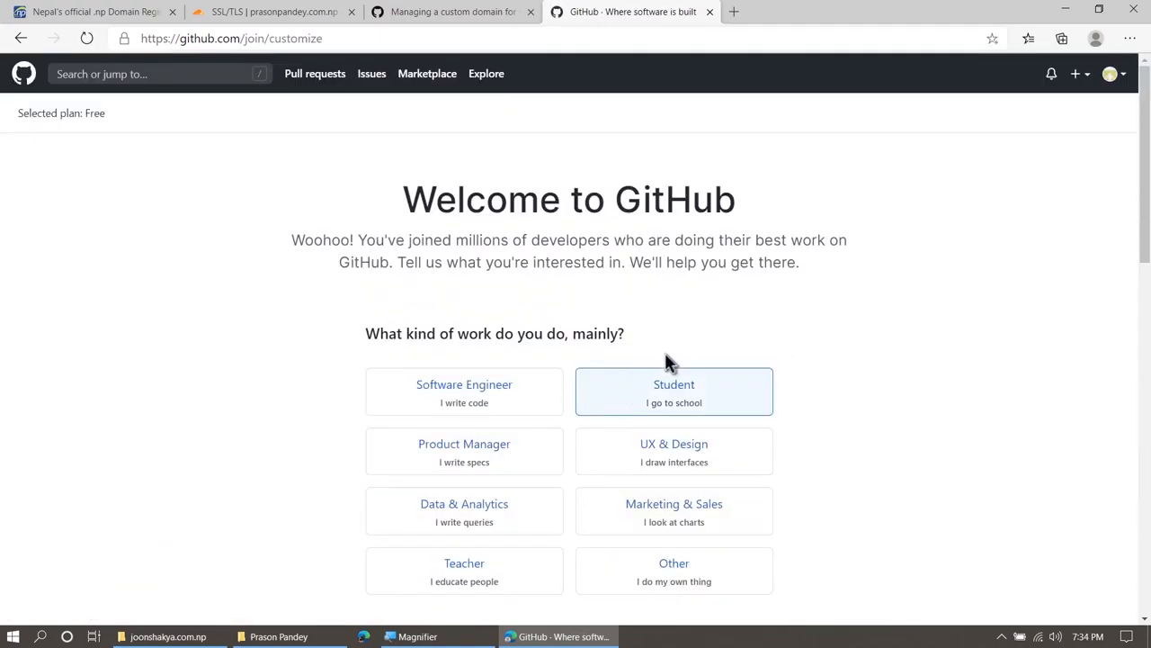
{"action": "scroll", "coordinate": [624, 396], "scroll_direction": "down", "scroll_amount": 4}
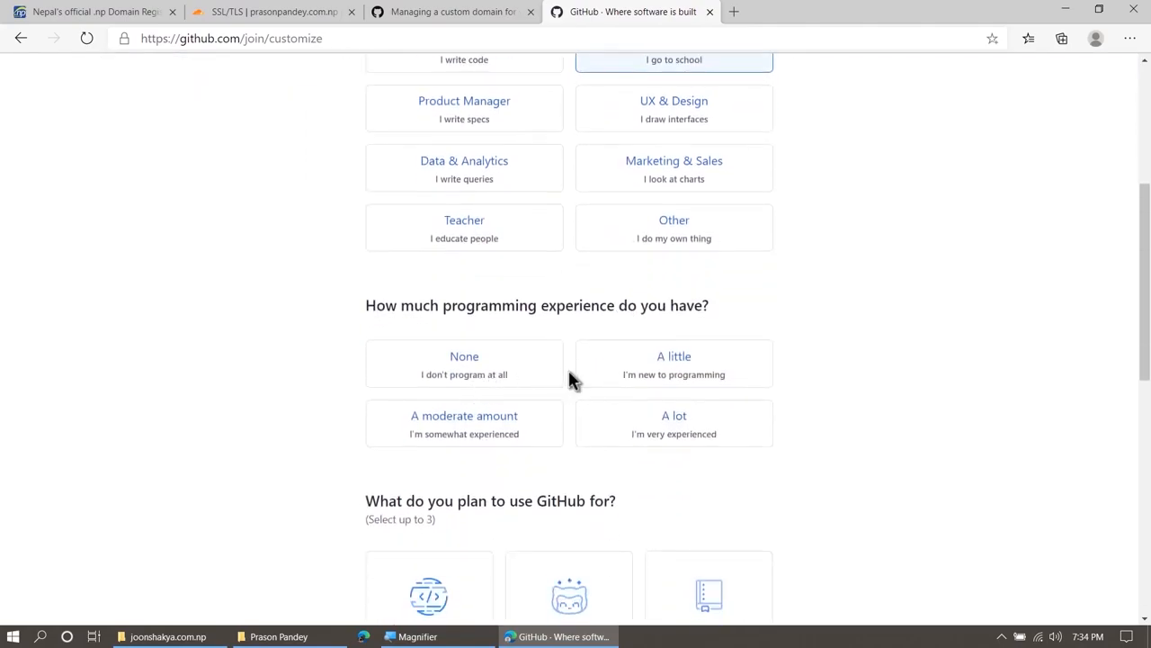
{"action": "left_click", "coordinate": [661, 388]}
{"action": "scroll", "coordinate": [647, 389], "scroll_direction": "down", "scroll_amount": 2}
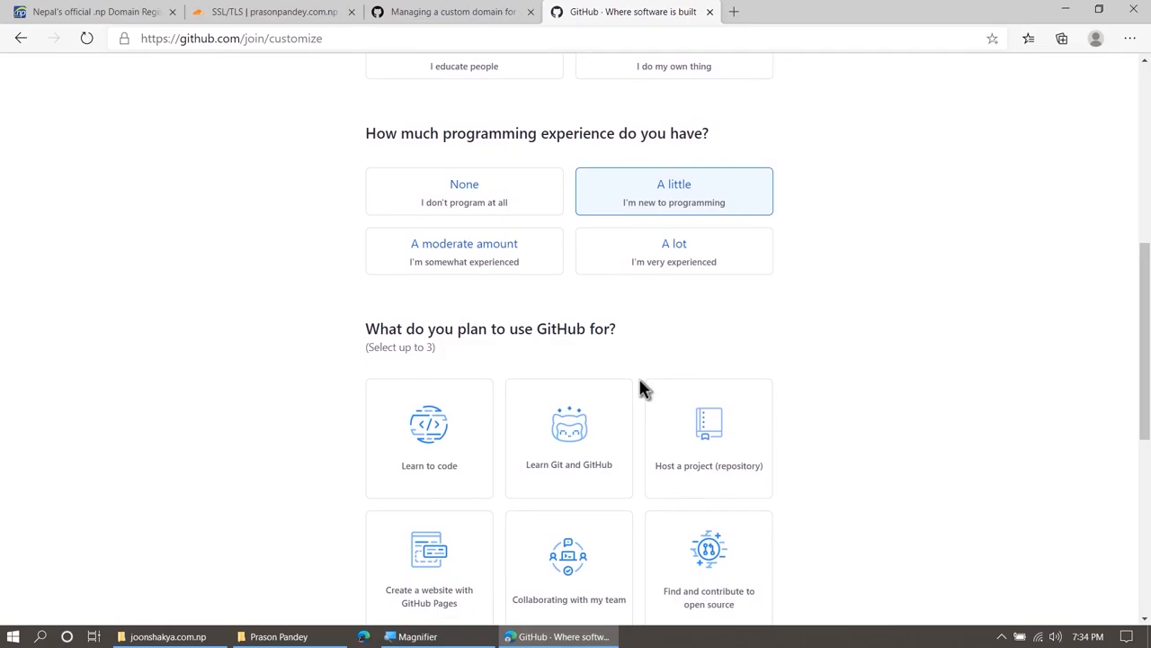
{"action": "left_click", "coordinate": [495, 263]}
{"action": "scroll", "coordinate": [665, 335], "scroll_direction": "down", "scroll_amount": 1}
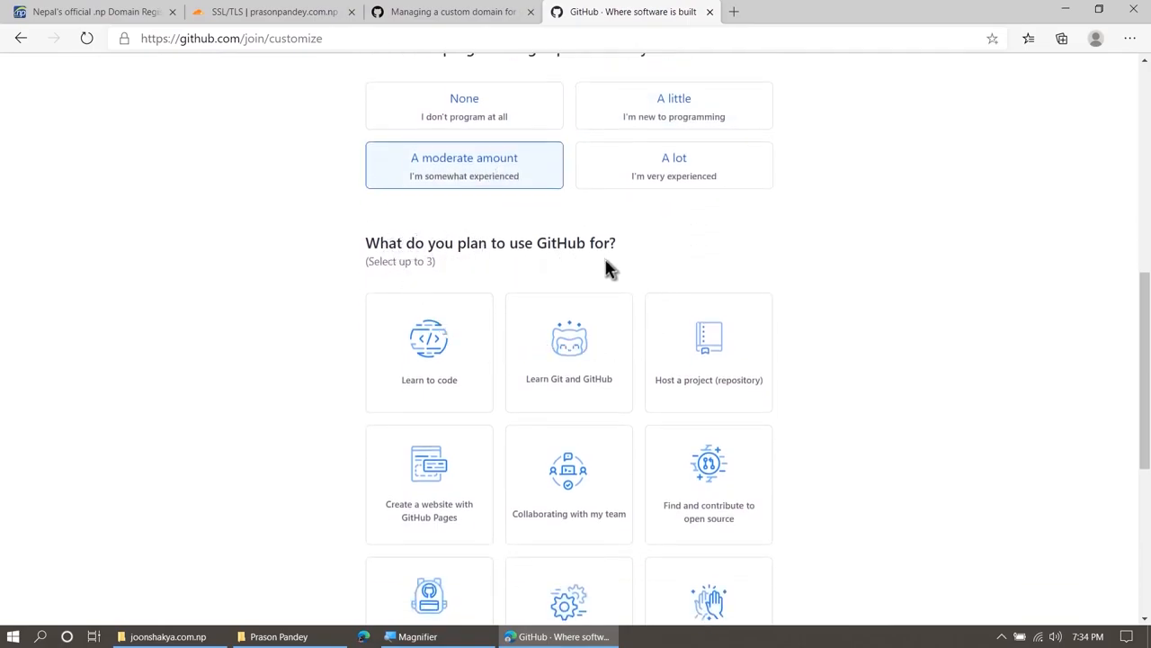
{"action": "left_click", "coordinate": [418, 358]}
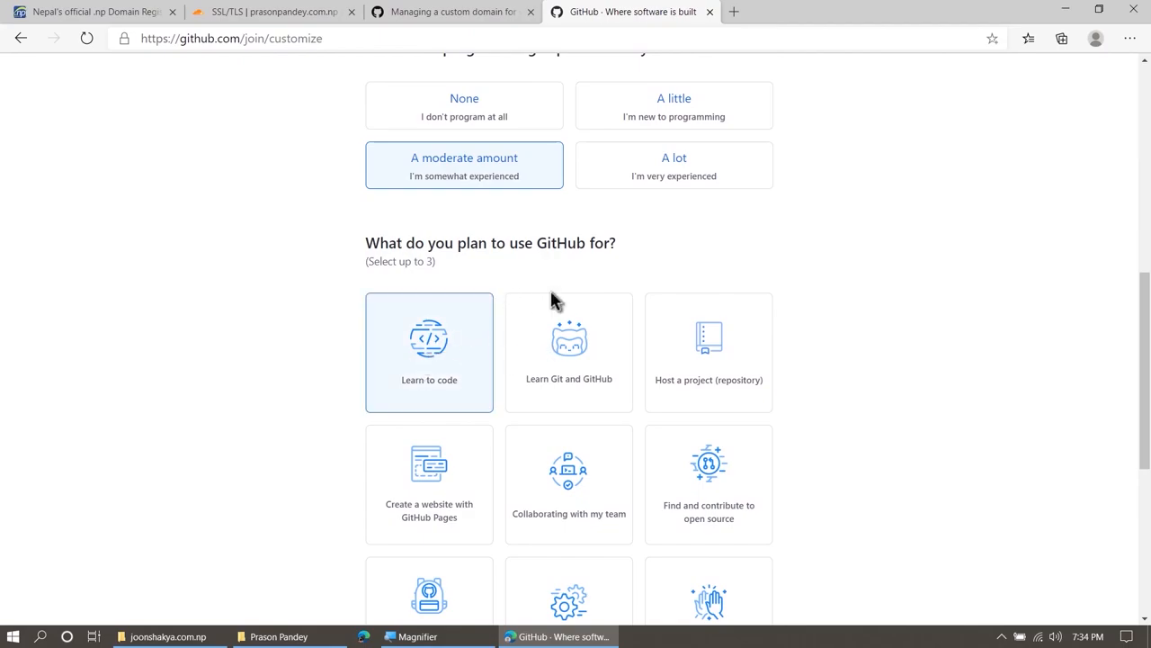
{"action": "scroll", "coordinate": [572, 337], "scroll_direction": "down", "scroll_amount": 4}
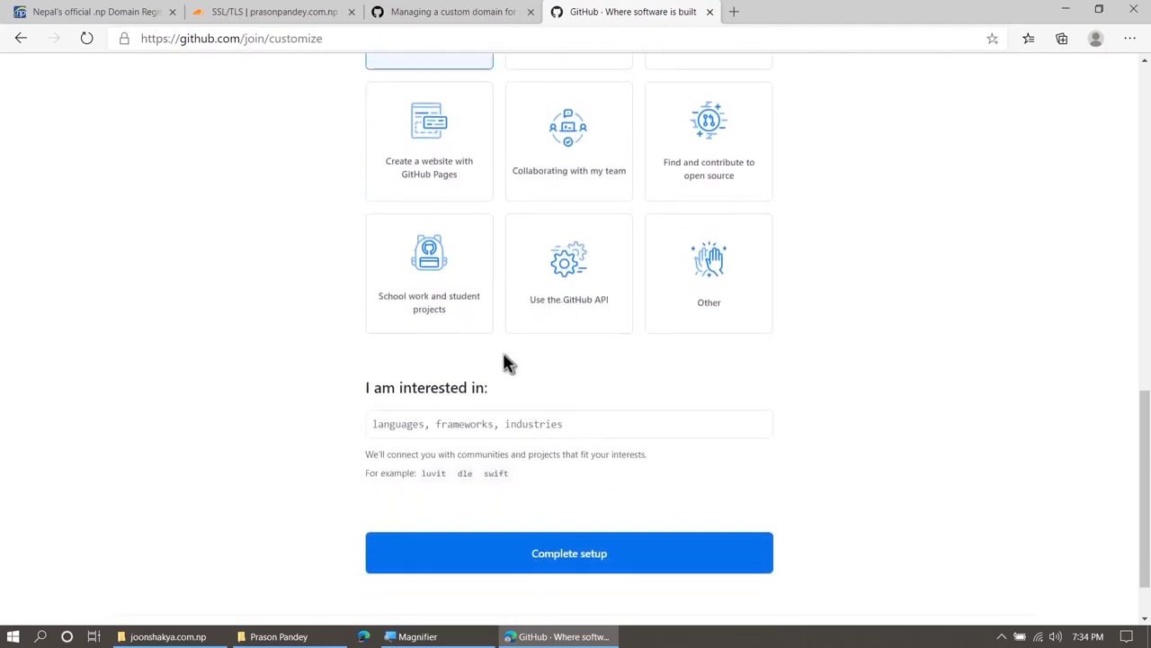
- Add python as an interest and complete the setup
{"action": "left_click", "coordinate": [493, 425]}
{"action": "type", "text": "pyt"}
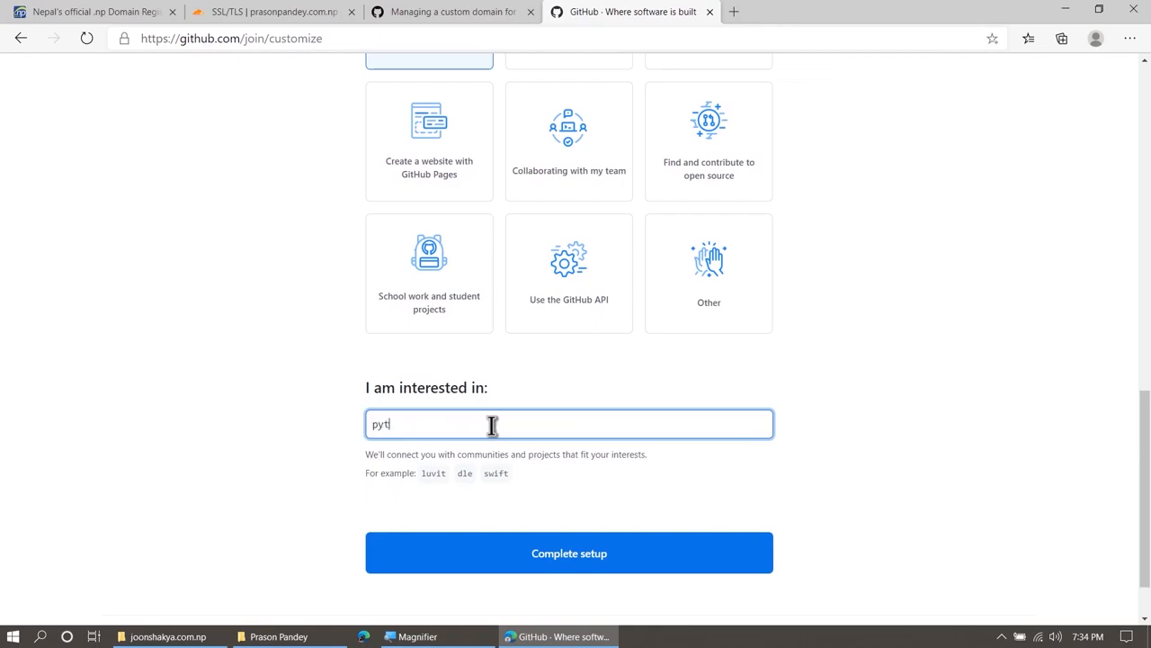
{"action": "type", "text": "hon"}
{"action": "key", "text": "Return"}
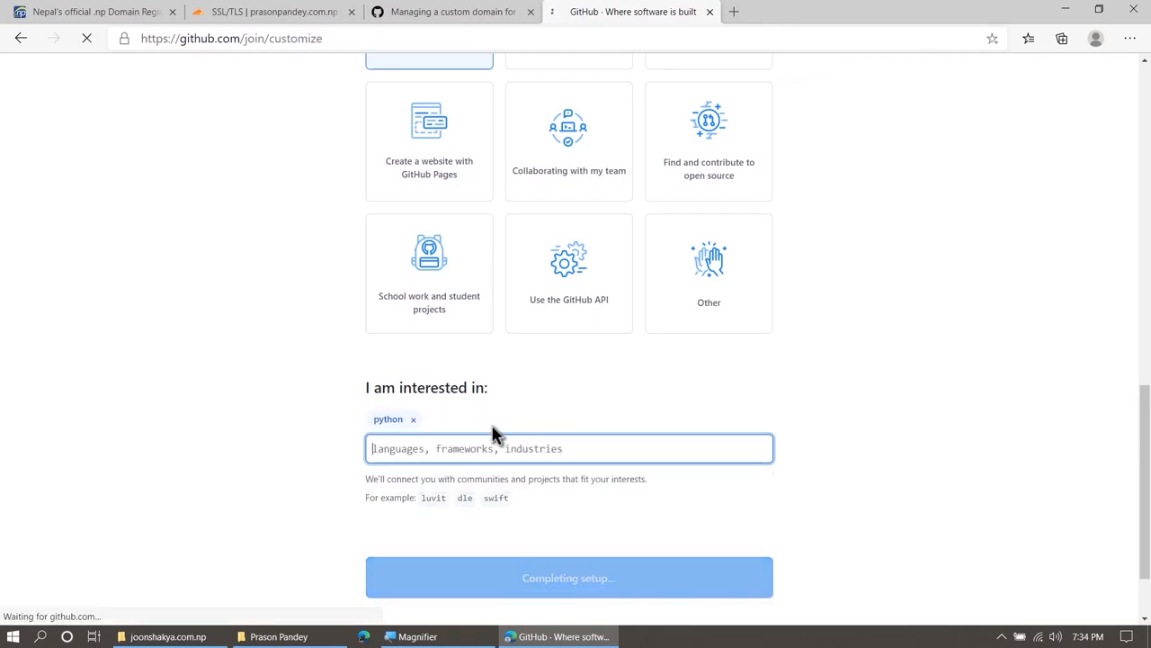
{"action": "type", "text": "an"}
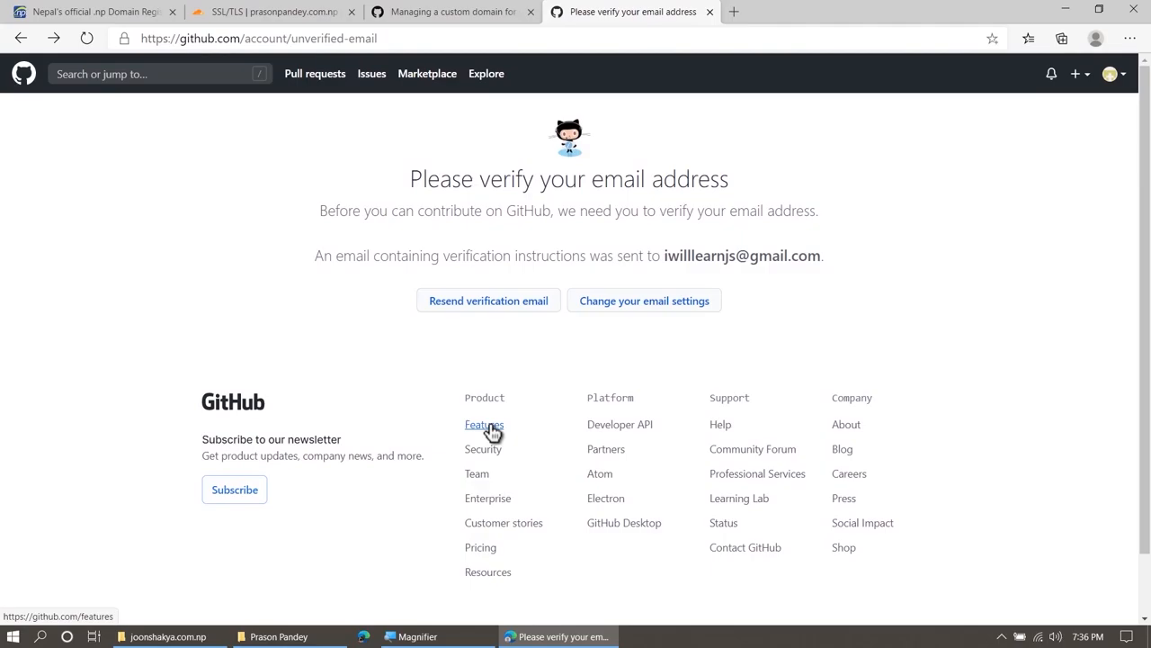
- Load gmail.com, open GitHub's verification message and confirm the email address
{"action": "key", "text": "ctrl+t"}
{"action": "type", "text": "g"}
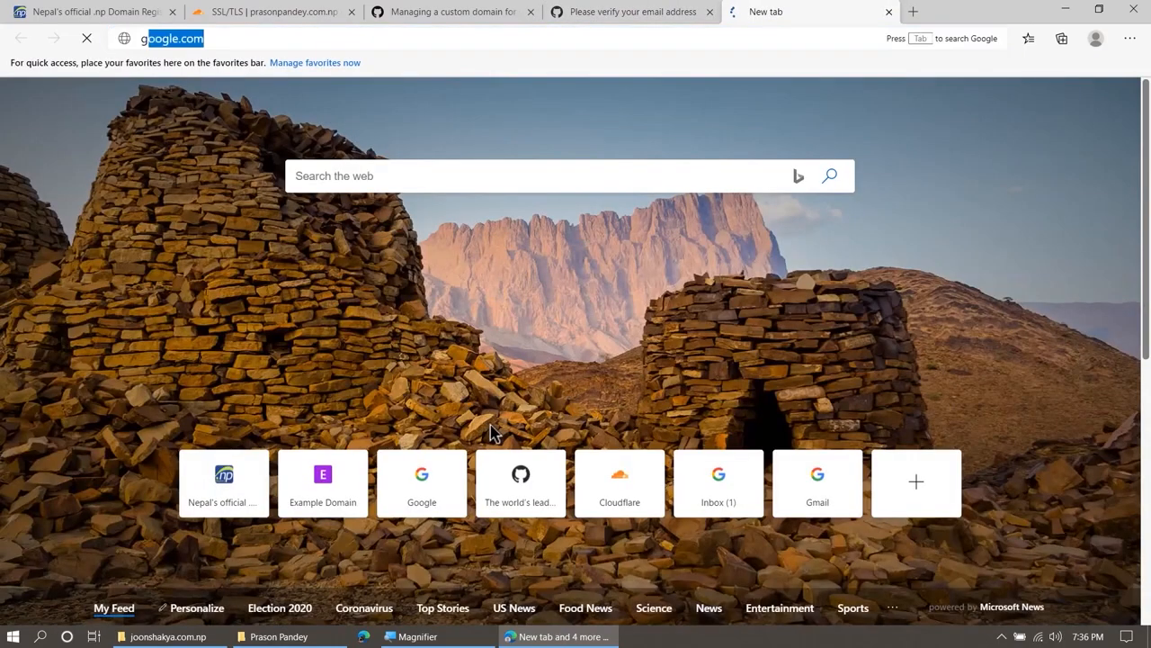
{"action": "type", "text": "mail.com"}
{"action": "key", "text": "Return"}
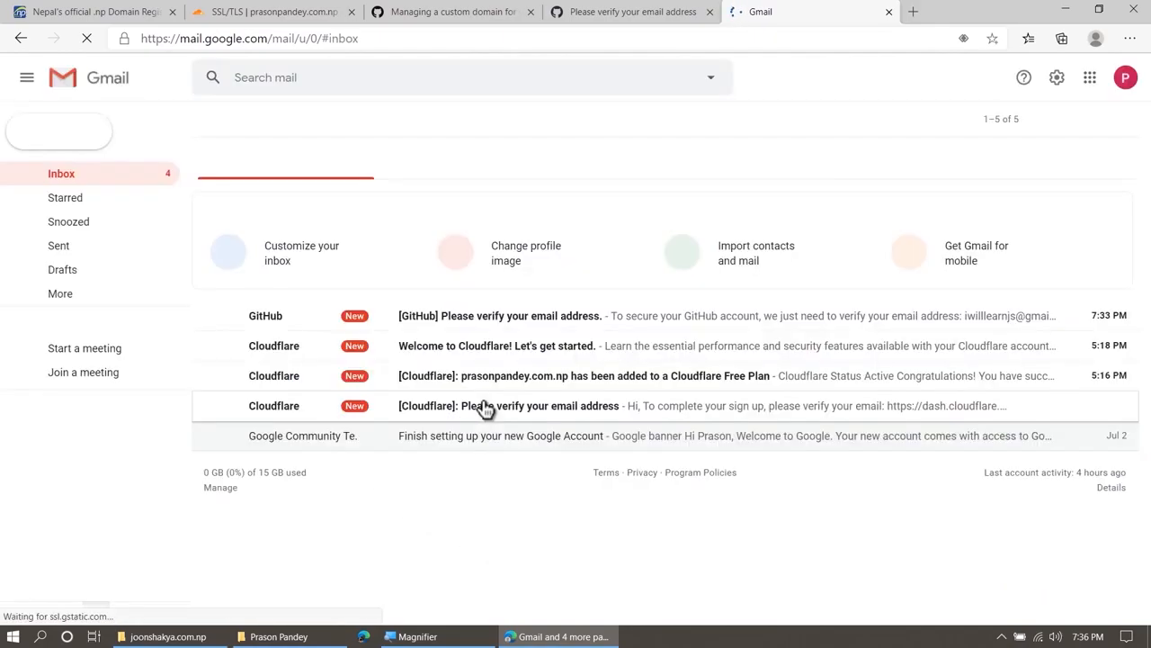
{"action": "left_click", "coordinate": [308, 326]}
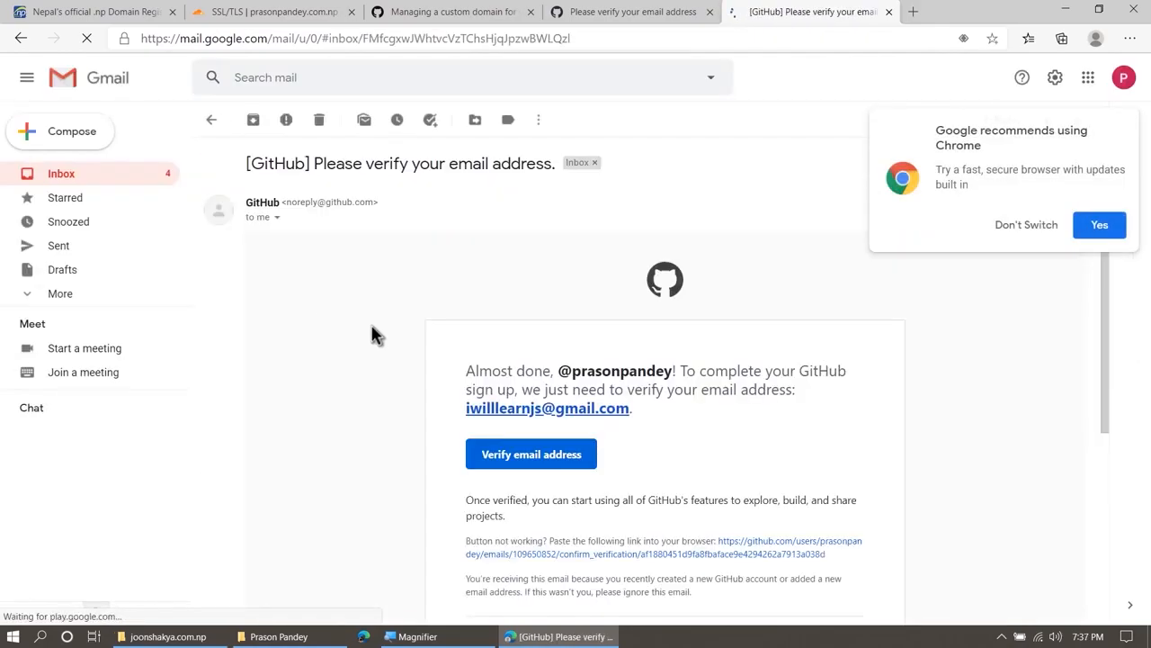
{"action": "left_click", "coordinate": [546, 470]}
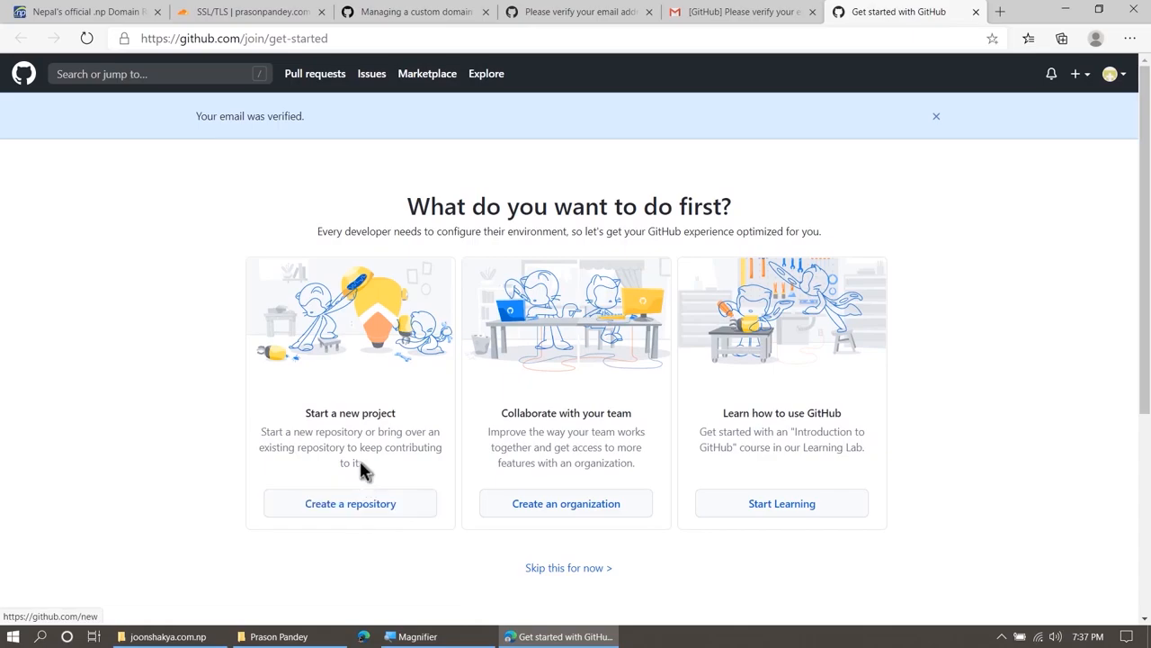
- From the GitHub home page, create a public repository named portfolio-website
{"action": "left_click", "coordinate": [24, 73]}
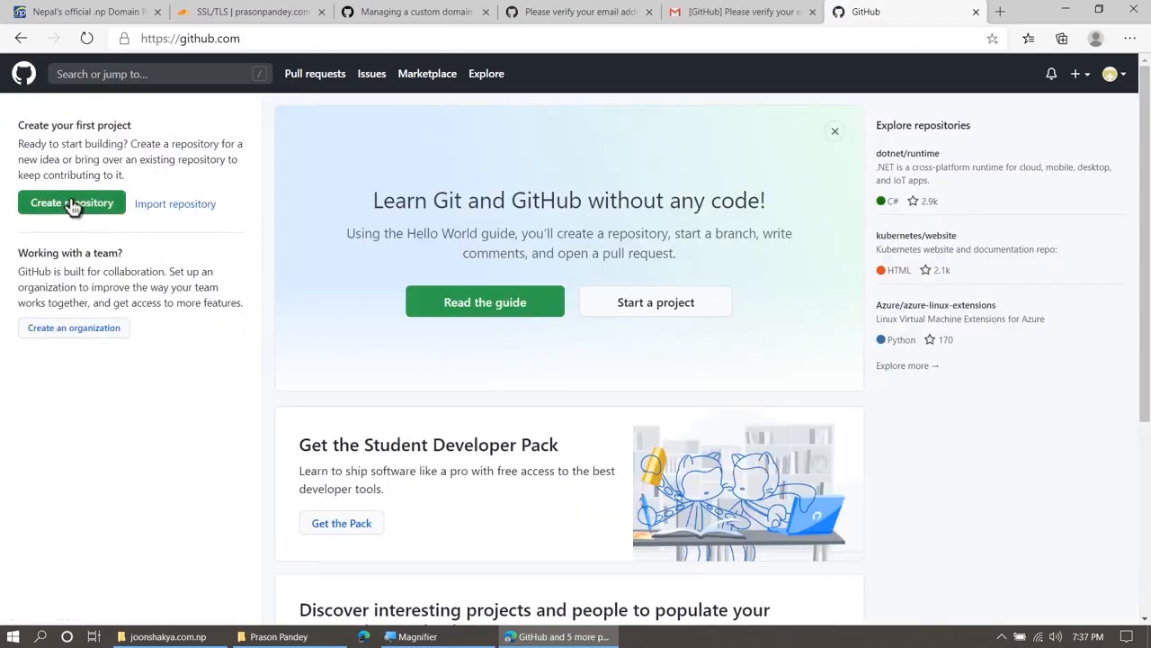
{"action": "left_click", "coordinate": [72, 206]}
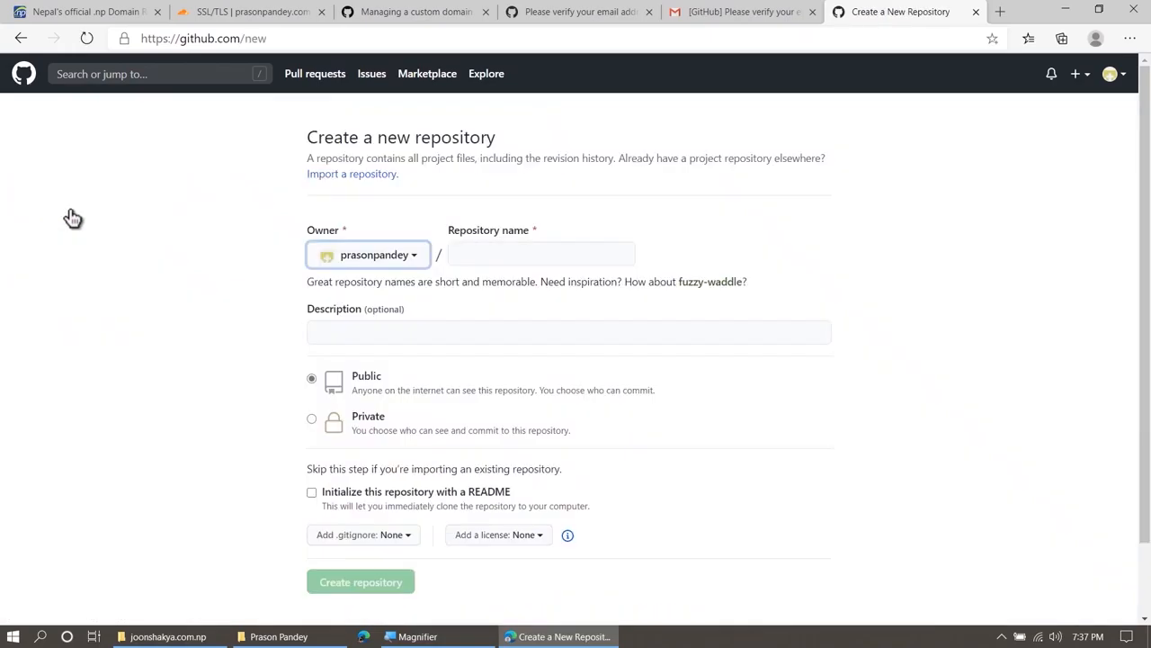
{"action": "left_click", "coordinate": [546, 255]}
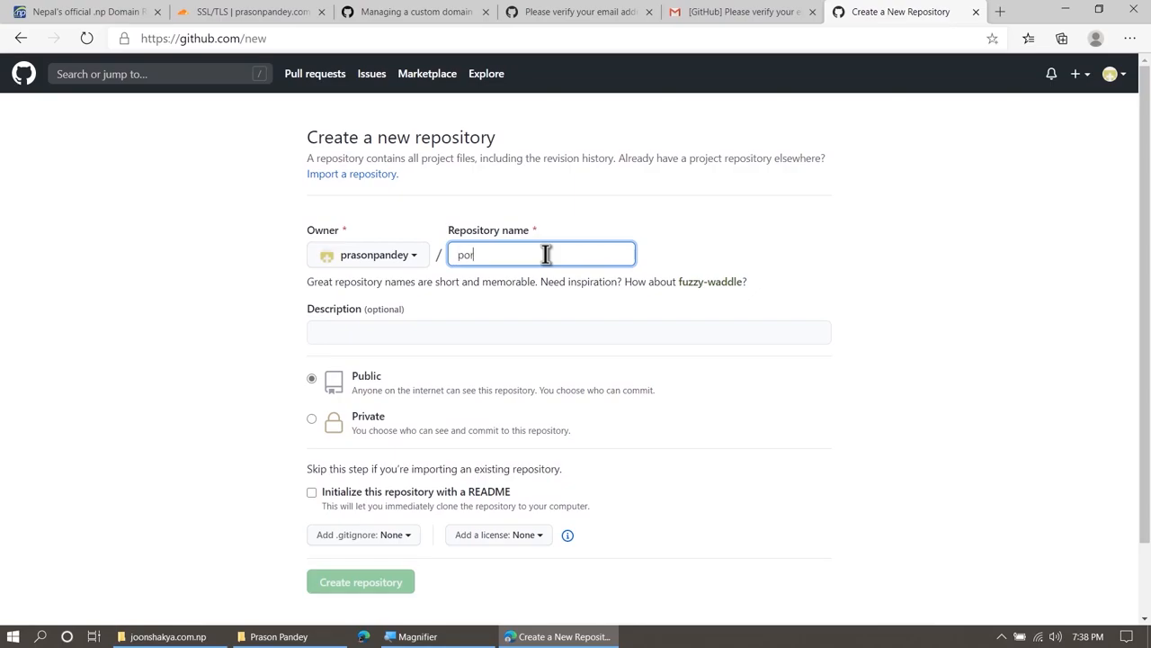
{"action": "type", "text": "portfolio-website"}
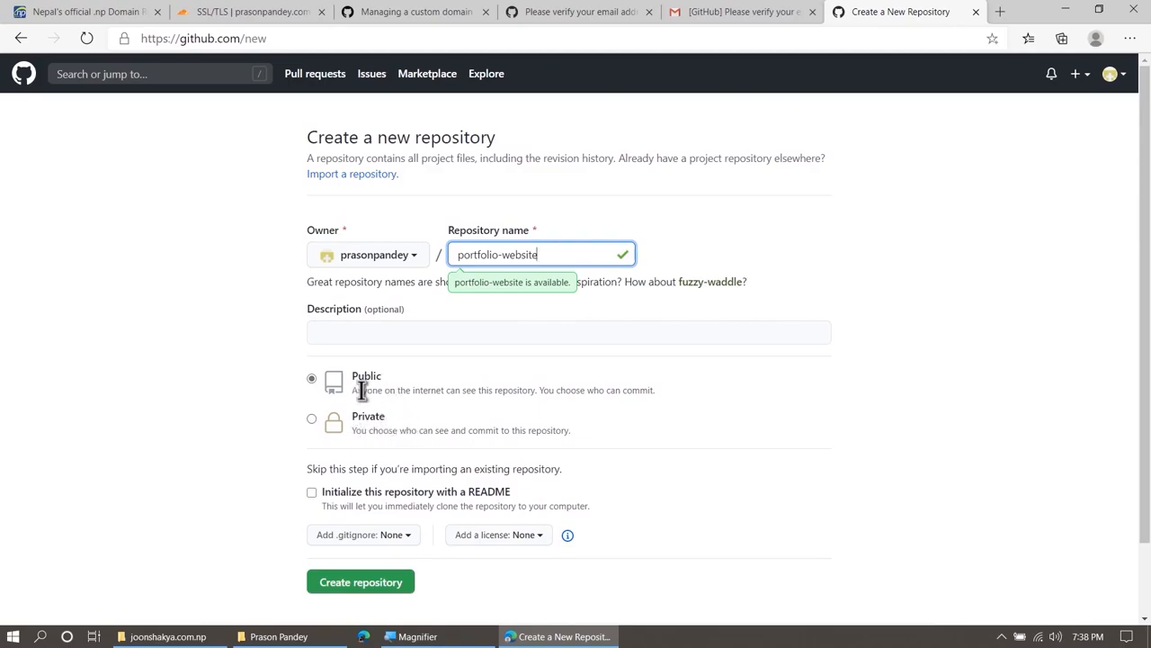
{"action": "left_click", "coordinate": [370, 586]}
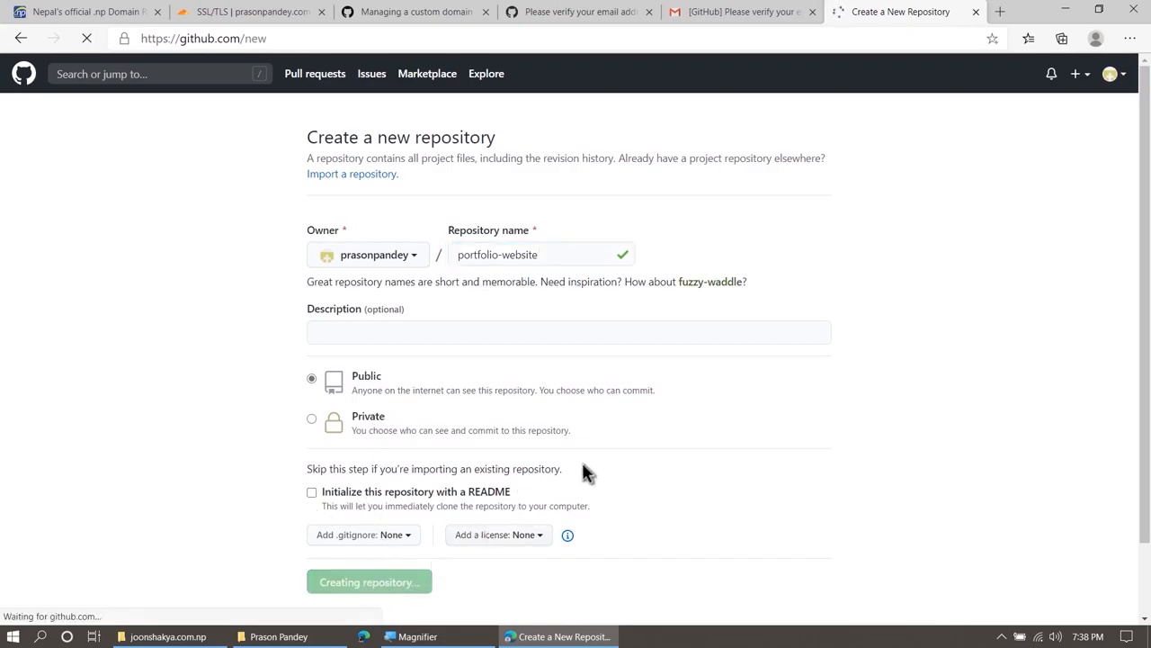
{"action": "scroll", "coordinate": [584, 473], "scroll_direction": "down", "scroll_amount": 2}
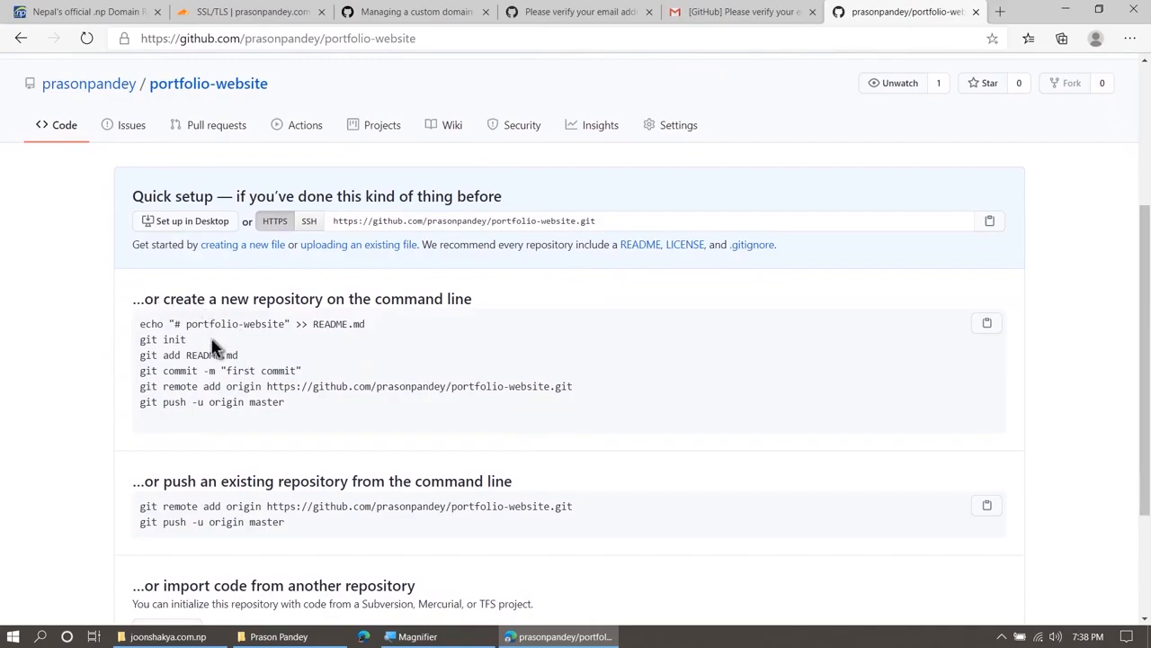
- Search for git, open git-scm.com and download the Git-2.27.0-64-bit.exe installer
{"action": "key", "text": "ctrl+t"}
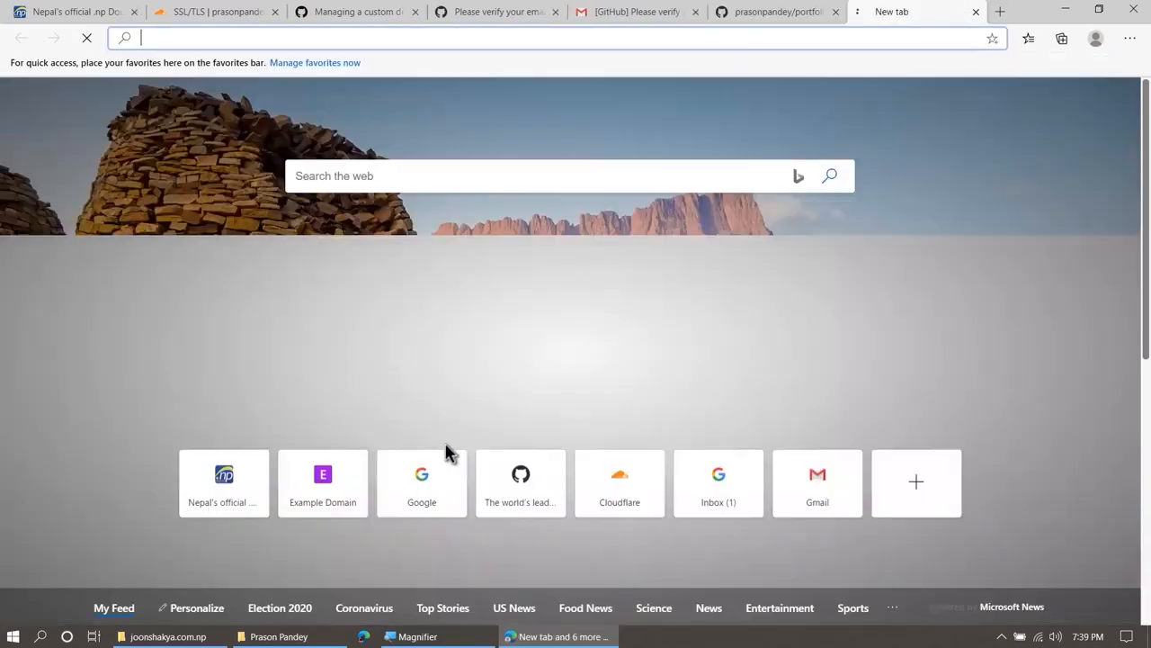
{"action": "type", "text": "git"}
{"action": "key", "text": "Delete"}
{"action": "key", "text": "Return"}
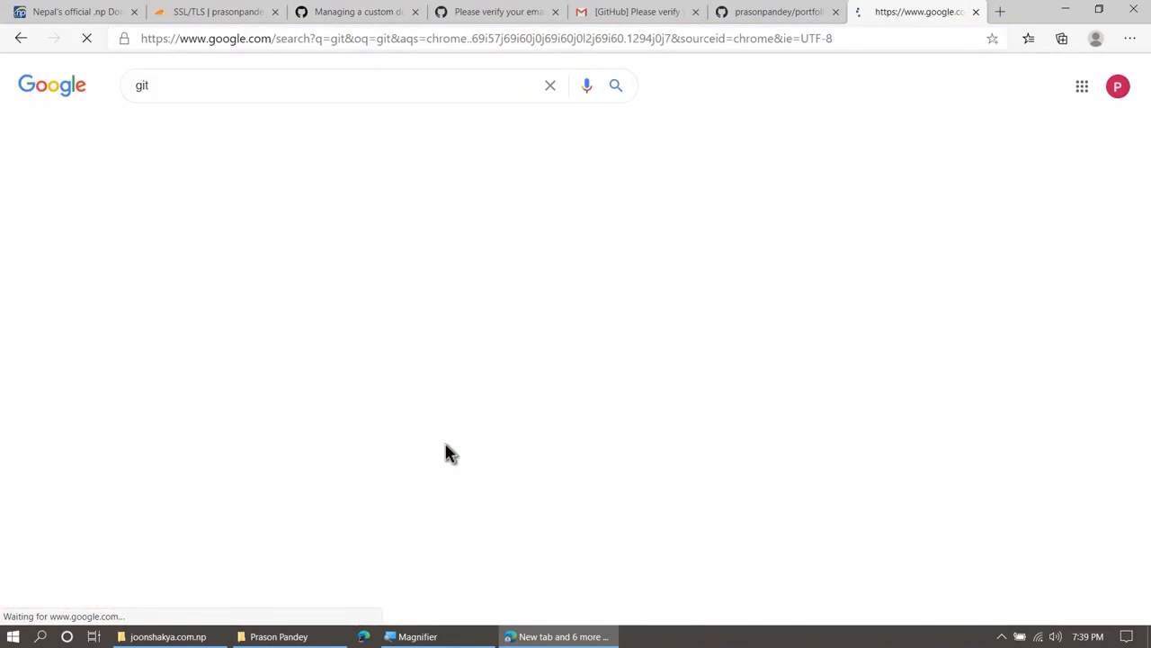
{"action": "left_click", "coordinate": [144, 211]}
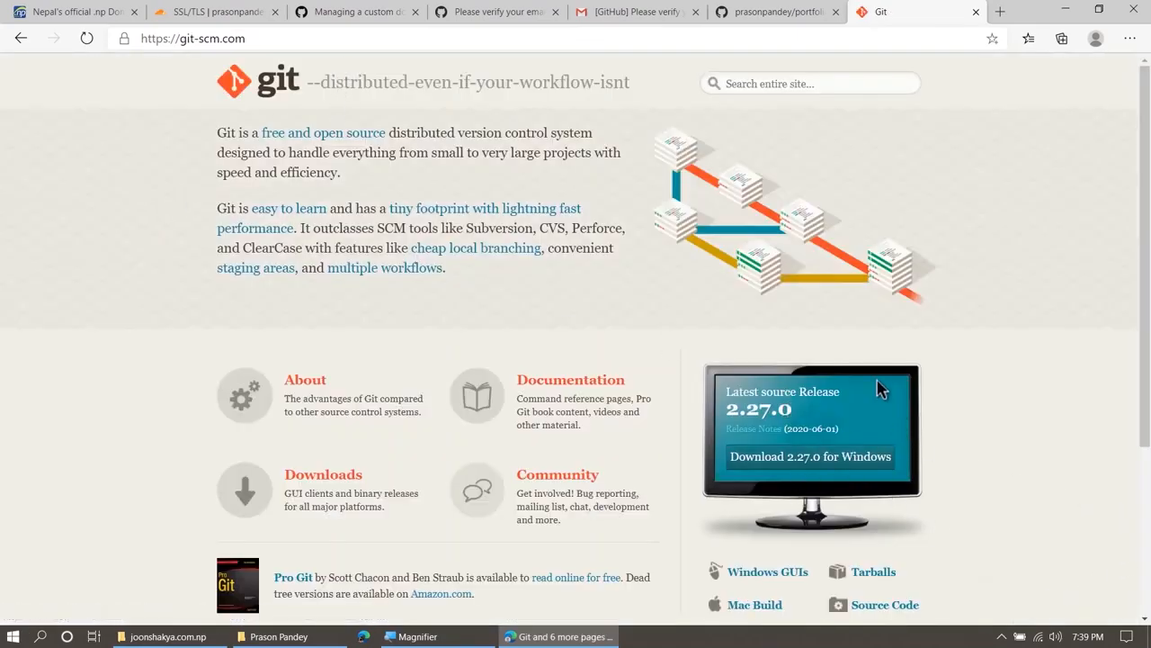
{"action": "scroll", "coordinate": [885, 459], "scroll_direction": "up", "scroll_amount": 3}
{"action": "scroll", "coordinate": [883, 461], "scroll_direction": "up", "scroll_amount": 1}
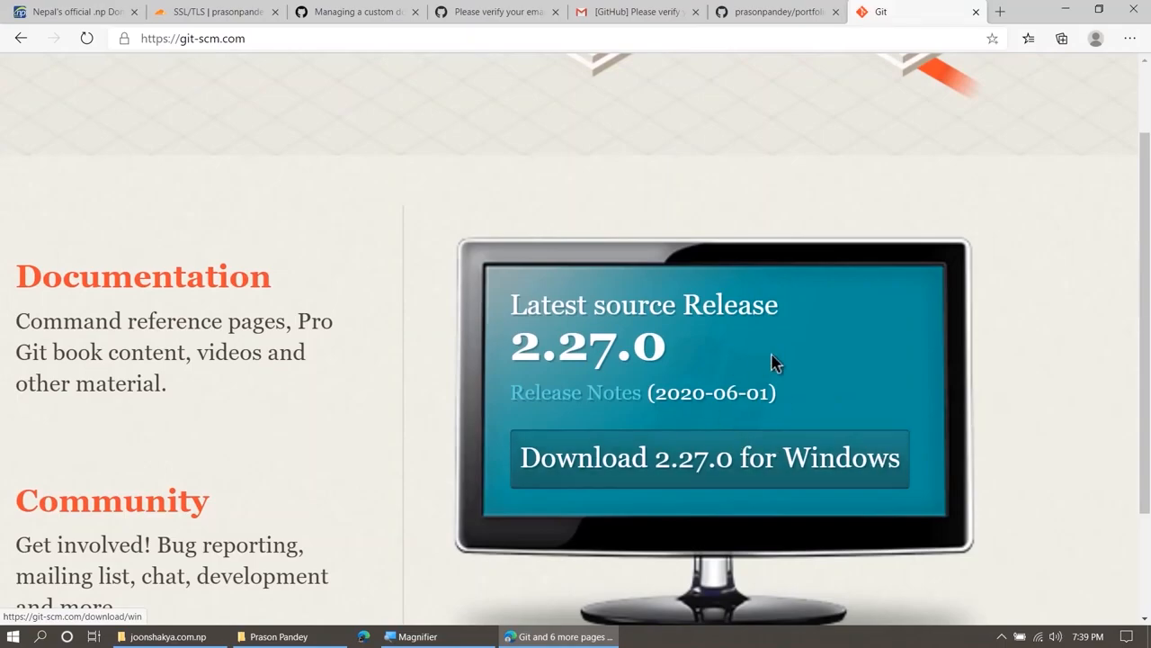
{"action": "scroll", "coordinate": [719, 355], "scroll_direction": "up", "scroll_amount": 1}
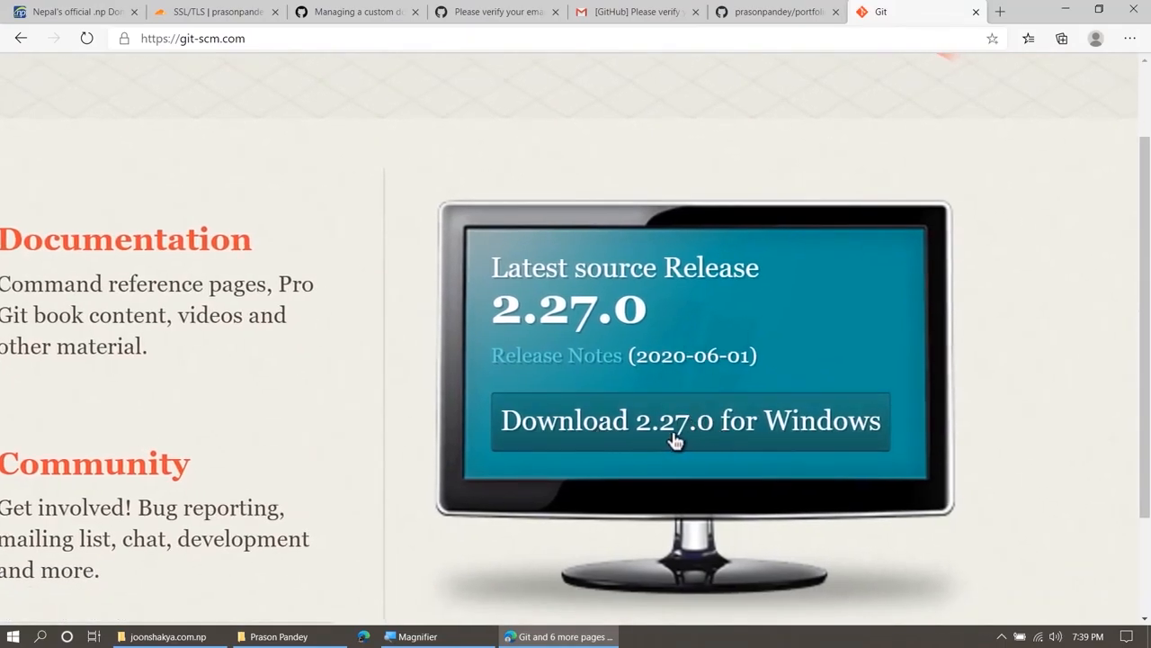
{"action": "left_click", "coordinate": [707, 447]}
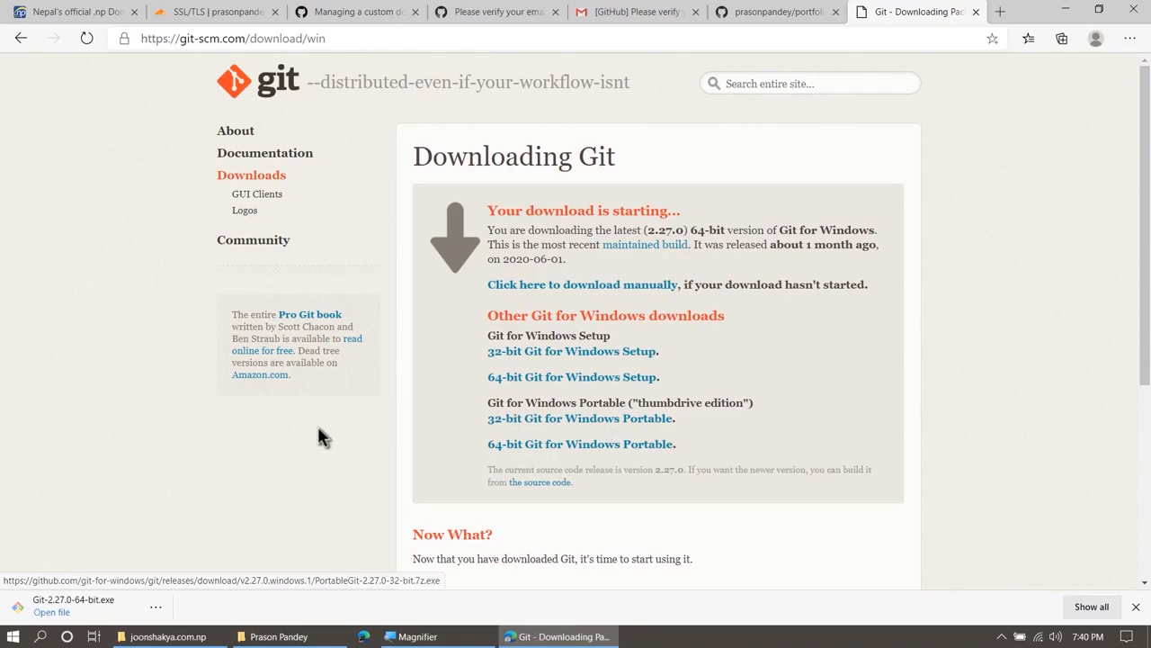
- Run the Git installer, accept the license and default components, and keep Vim as editor
{"action": "left_click", "coordinate": [102, 613]}
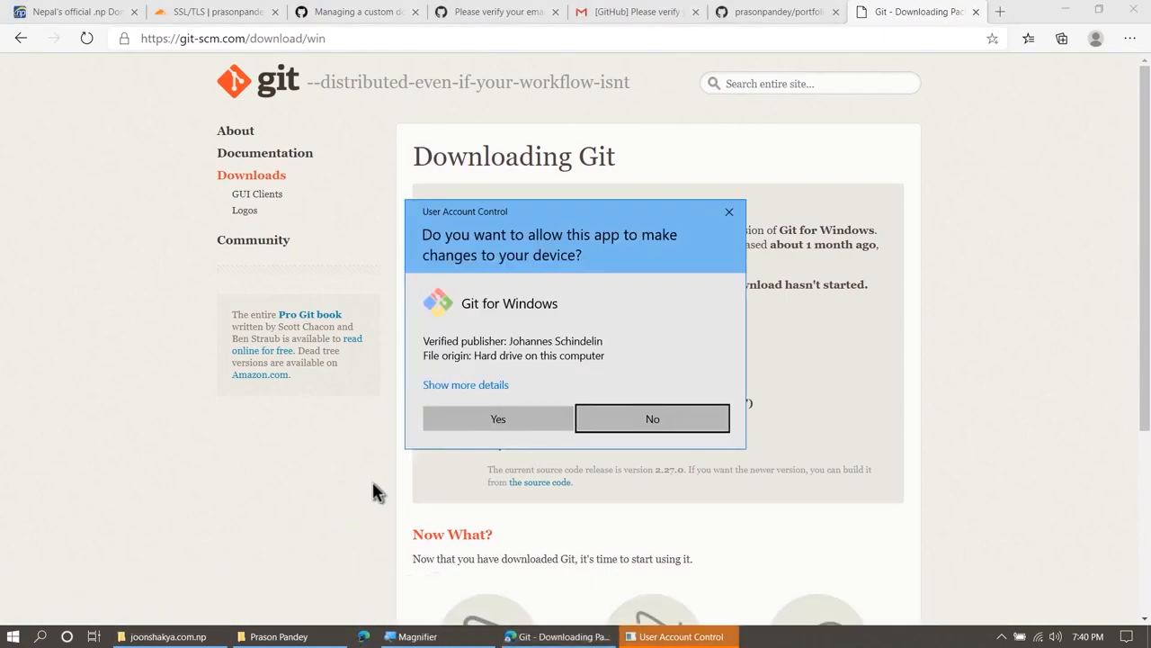
{"action": "left_click", "coordinate": [513, 418]}
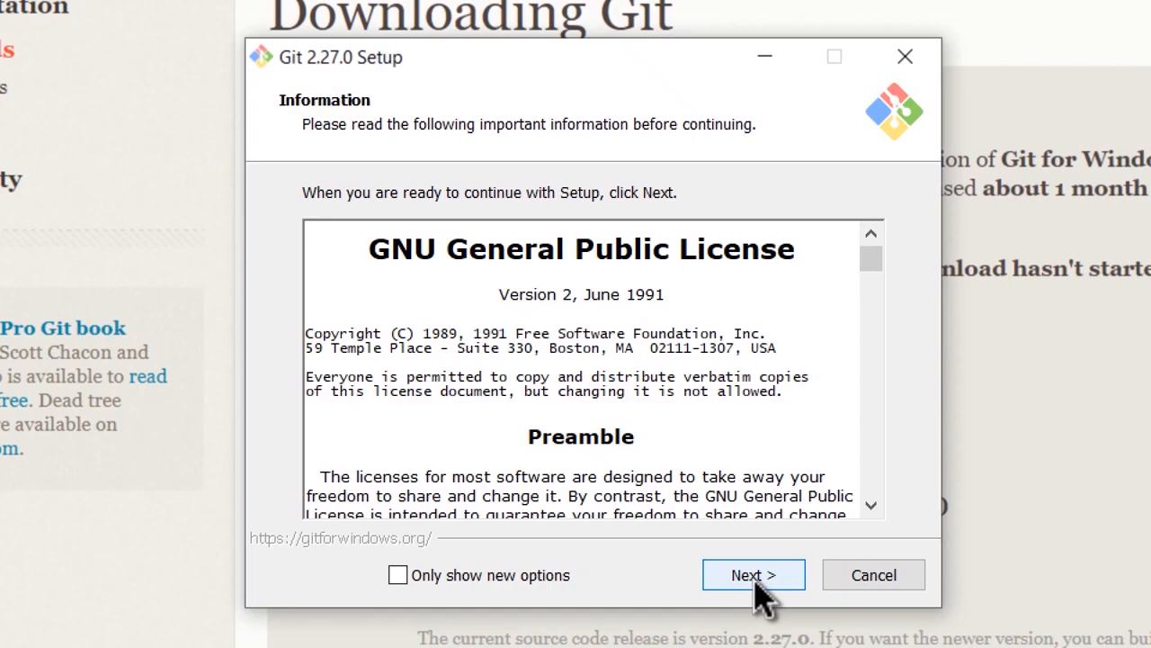
{"action": "left_click", "coordinate": [753, 576]}
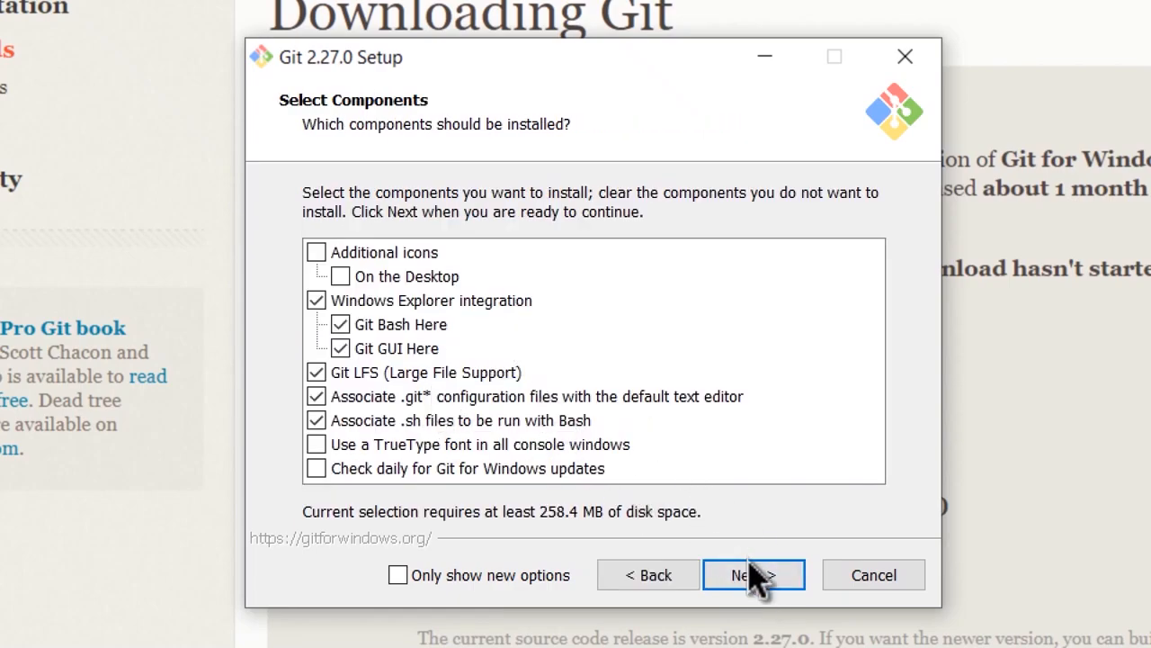
{"action": "left_click", "coordinate": [756, 572]}
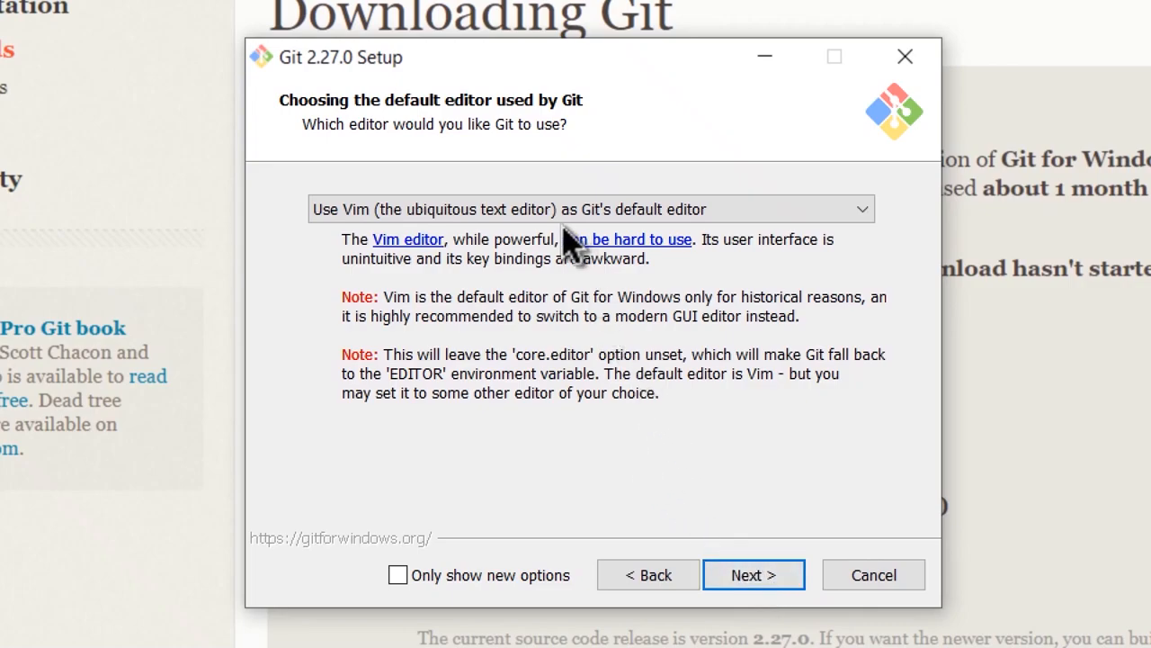
{"action": "left_click", "coordinate": [353, 212]}
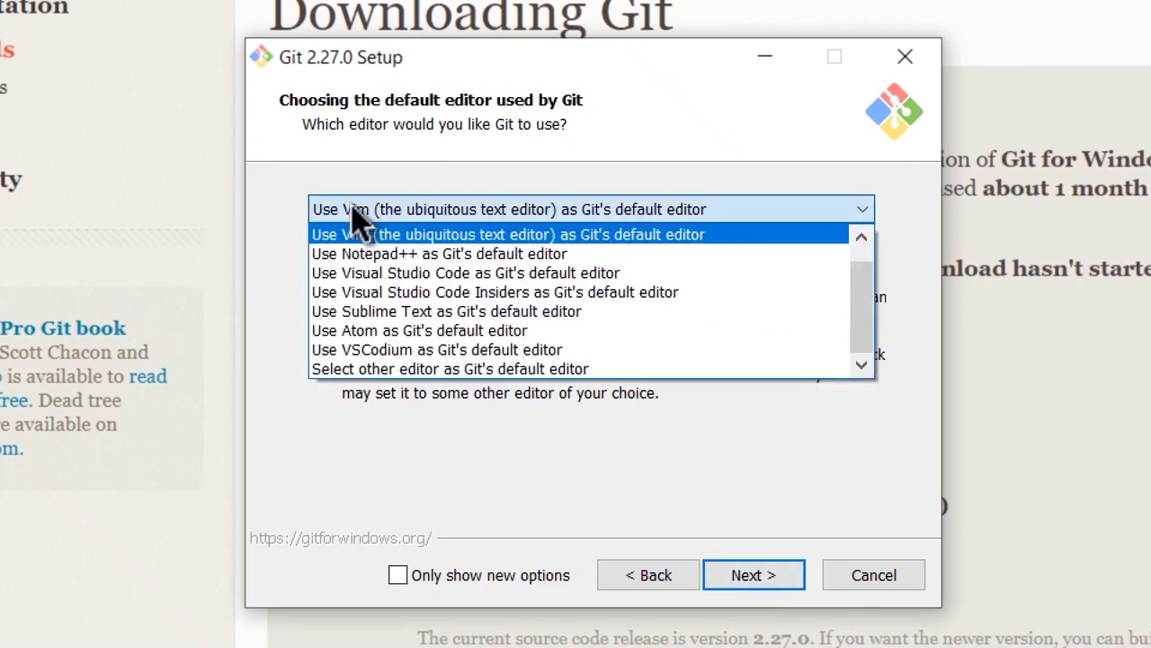
{"action": "left_click", "coordinate": [380, 441]}
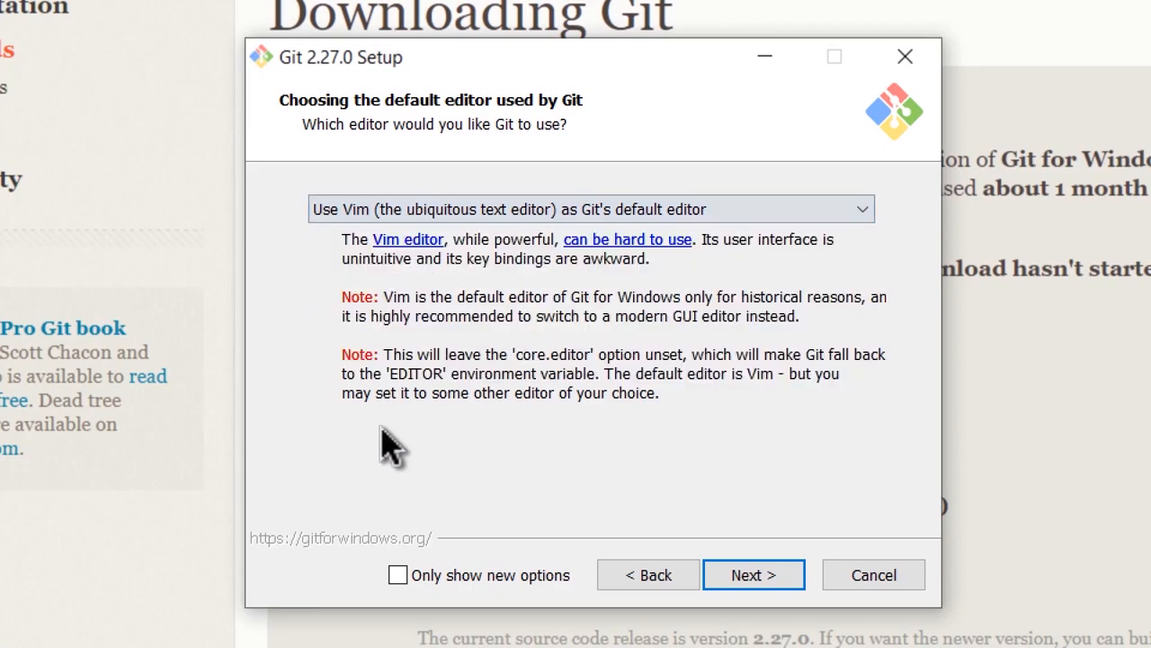
{"action": "left_click", "coordinate": [756, 576]}
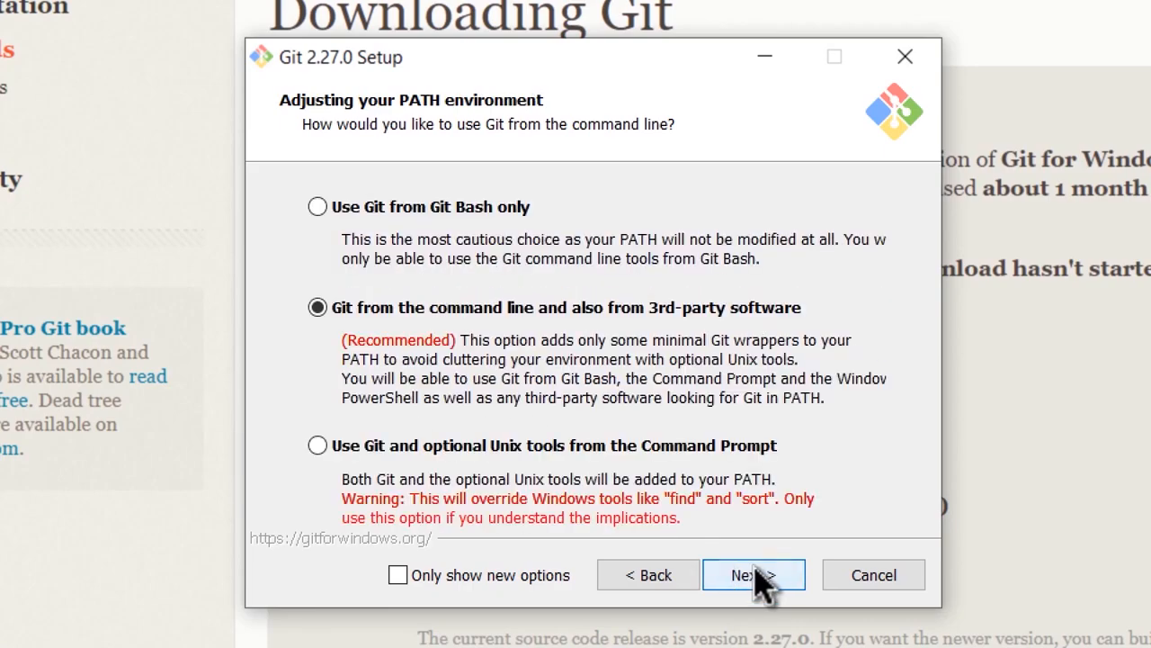
- Keep the default PATH, OpenSSL, line-ending, MinTTY and extra options, then install Git
{"action": "left_click", "coordinate": [746, 589]}
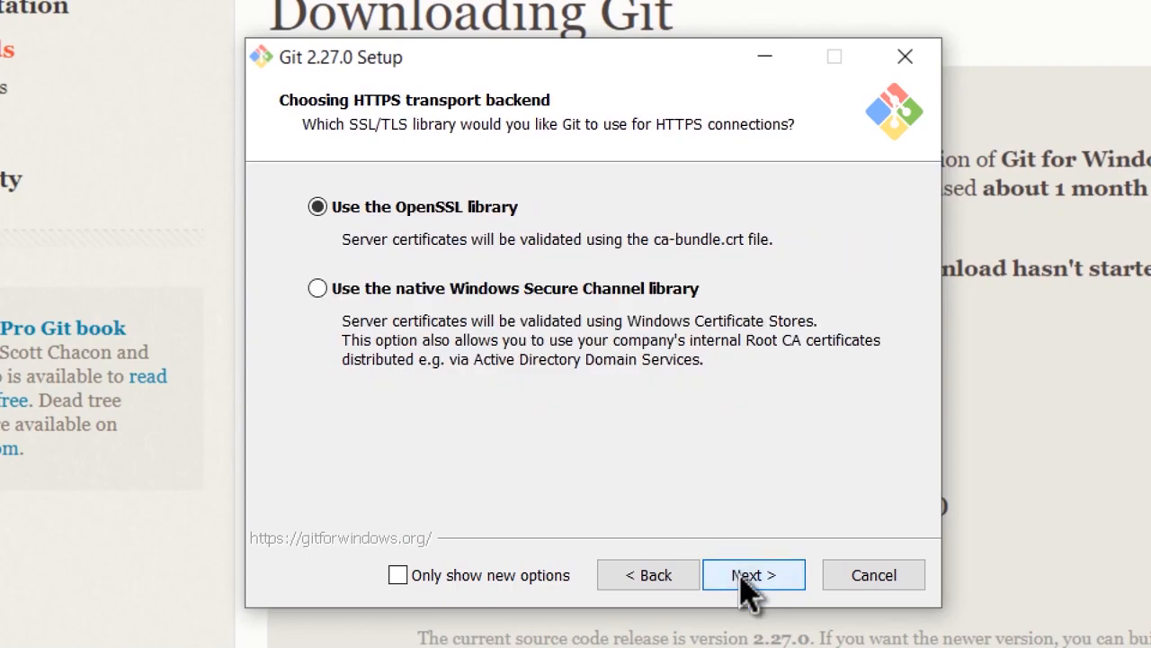
{"action": "left_click", "coordinate": [749, 590]}
{"action": "left_click", "coordinate": [749, 589]}
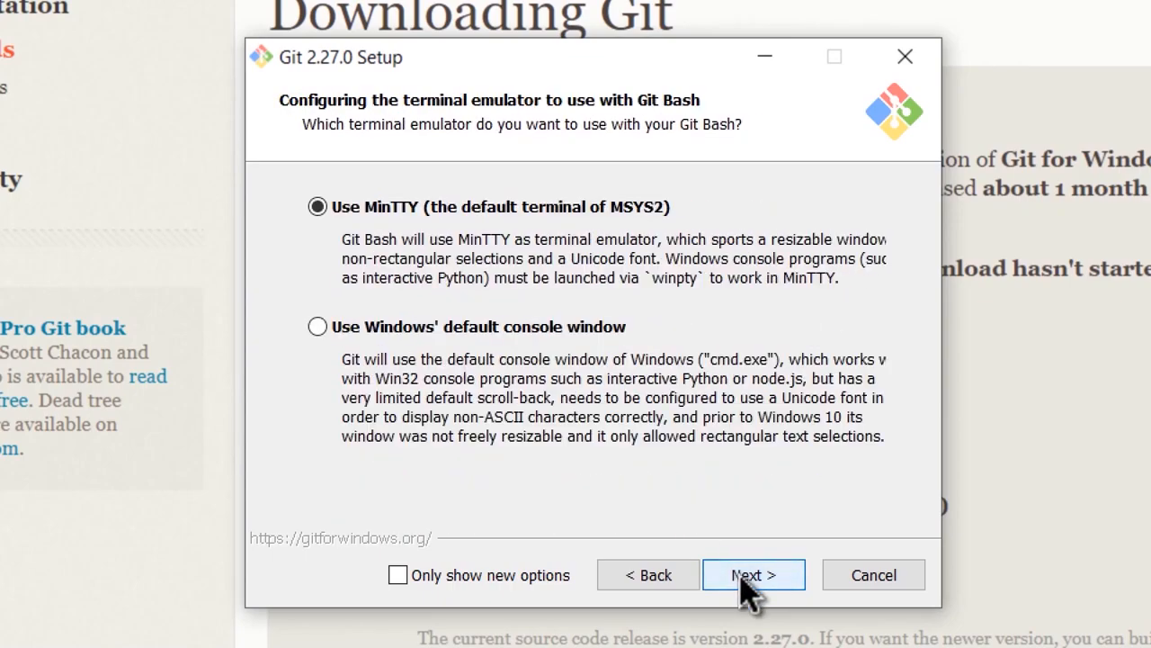
{"action": "left_click", "coordinate": [746, 585]}
{"action": "left_click", "coordinate": [747, 584]}
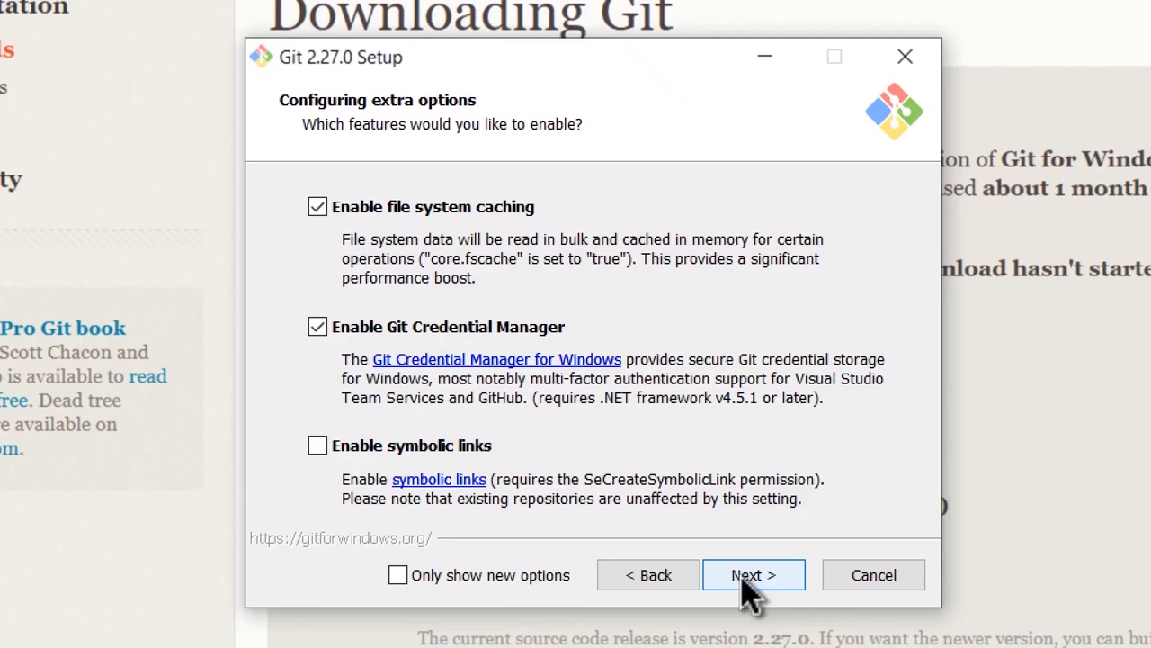
{"action": "left_click", "coordinate": [750, 585]}
{"action": "left_click", "coordinate": [753, 580]}
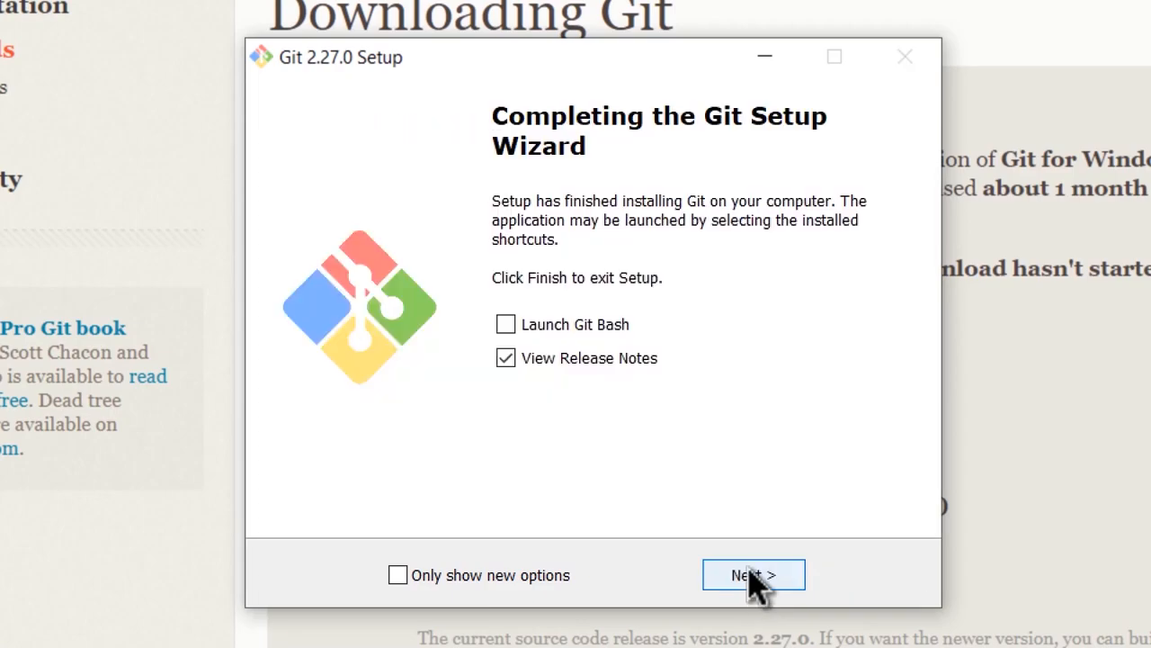
- Tick Launch Git Bash, untick View Release Notes, and finish setup
{"action": "left_click", "coordinate": [555, 327]}
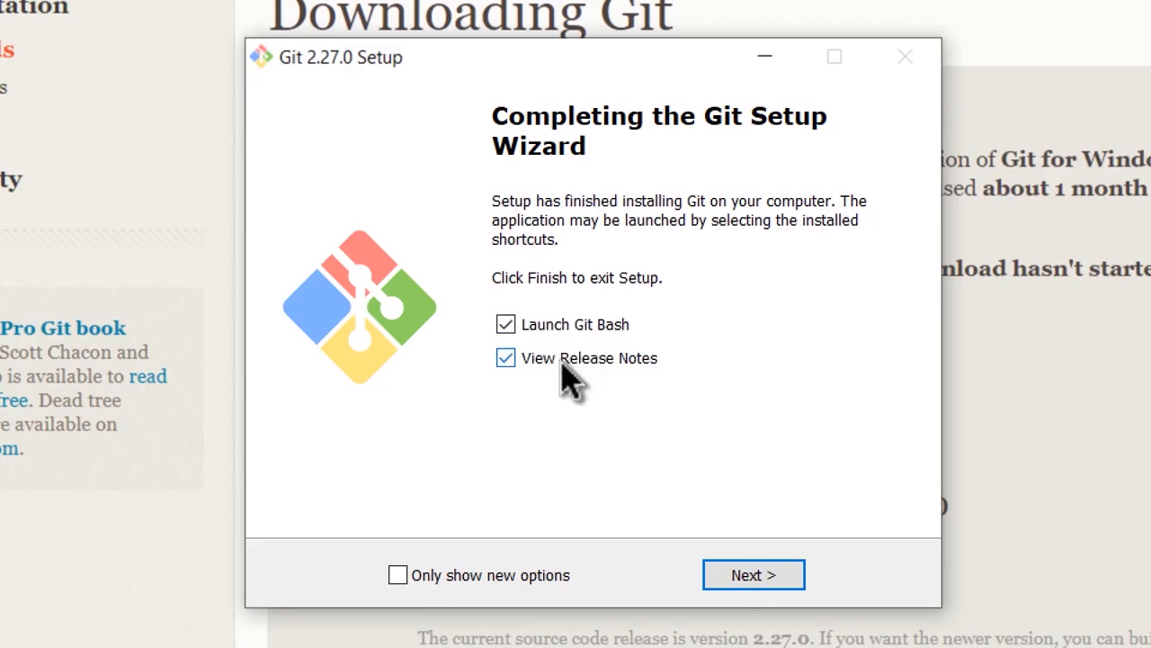
{"action": "left_click", "coordinate": [561, 362]}
{"action": "left_click", "coordinate": [758, 580]}
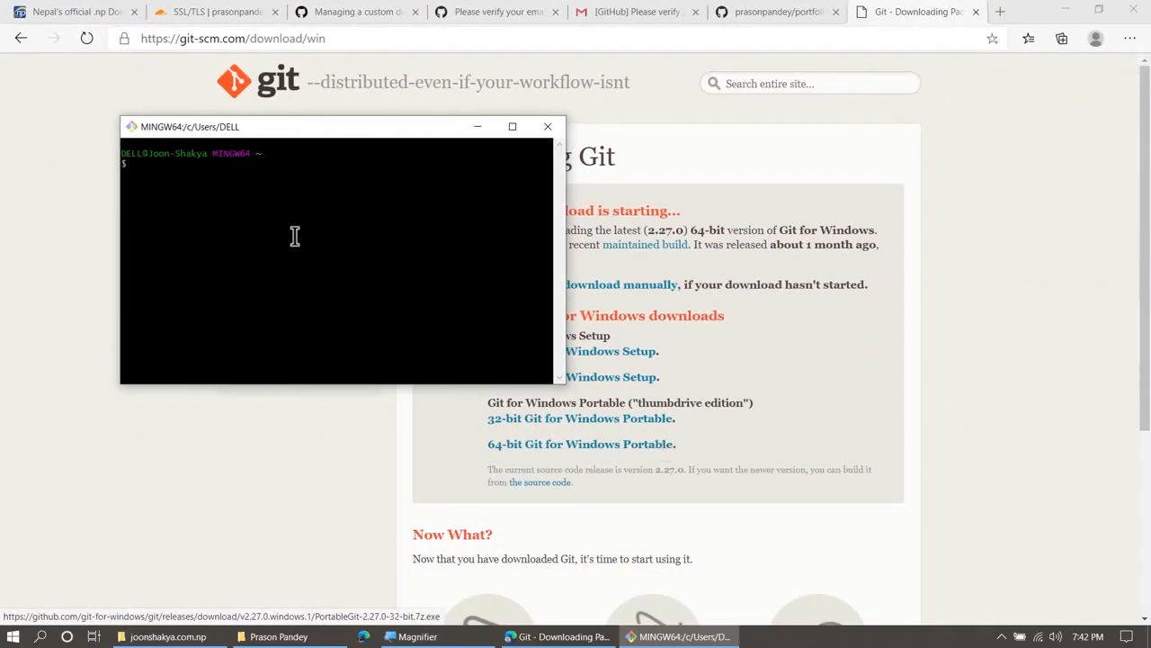
- Set the global Git user e-mail and user name with git config --global
{"action": "left_click_drag", "start_coordinate": [240, 133], "coordinate": [489, 227]}
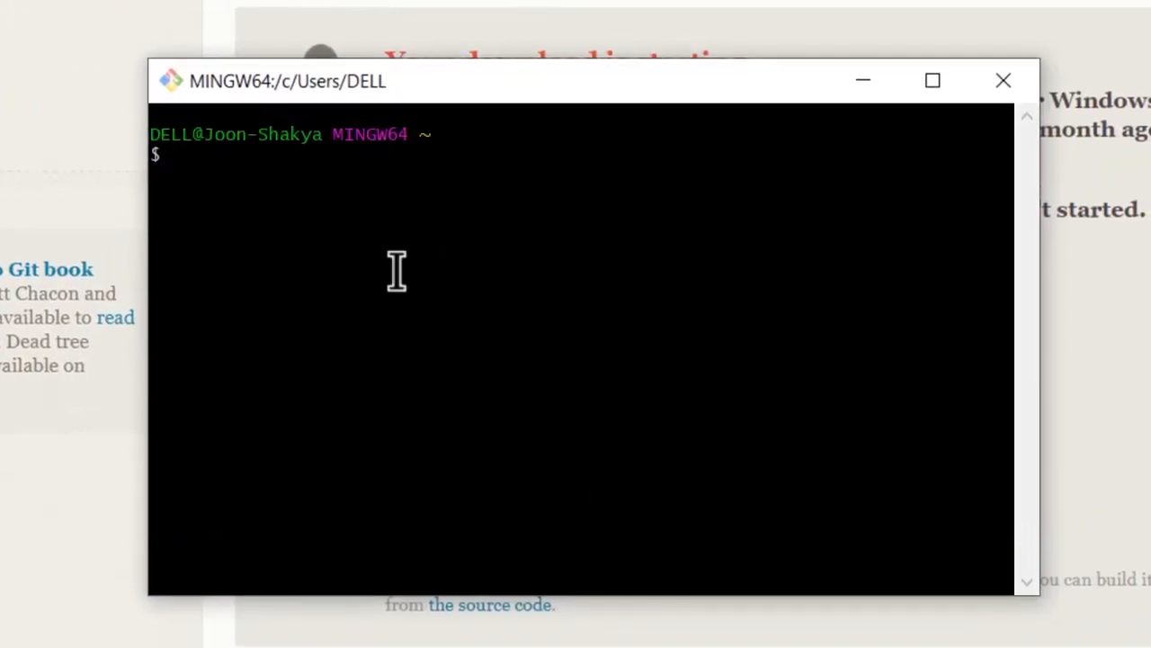
{"action": "type", "text": "git"}
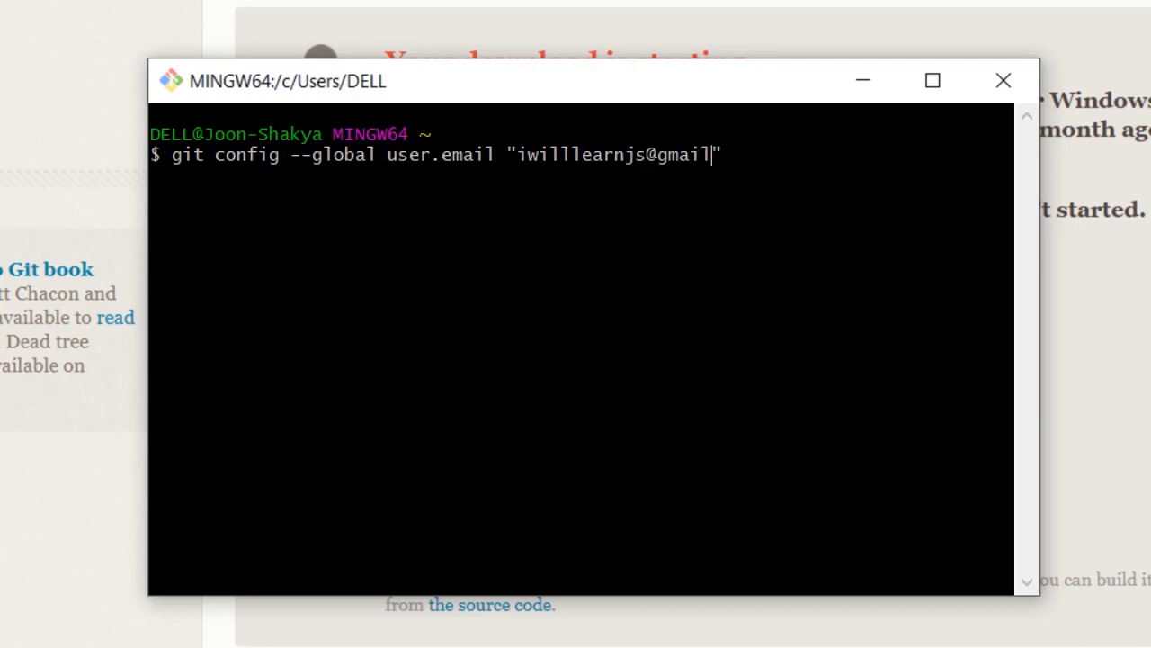
{"action": "key", "text": "Return"}
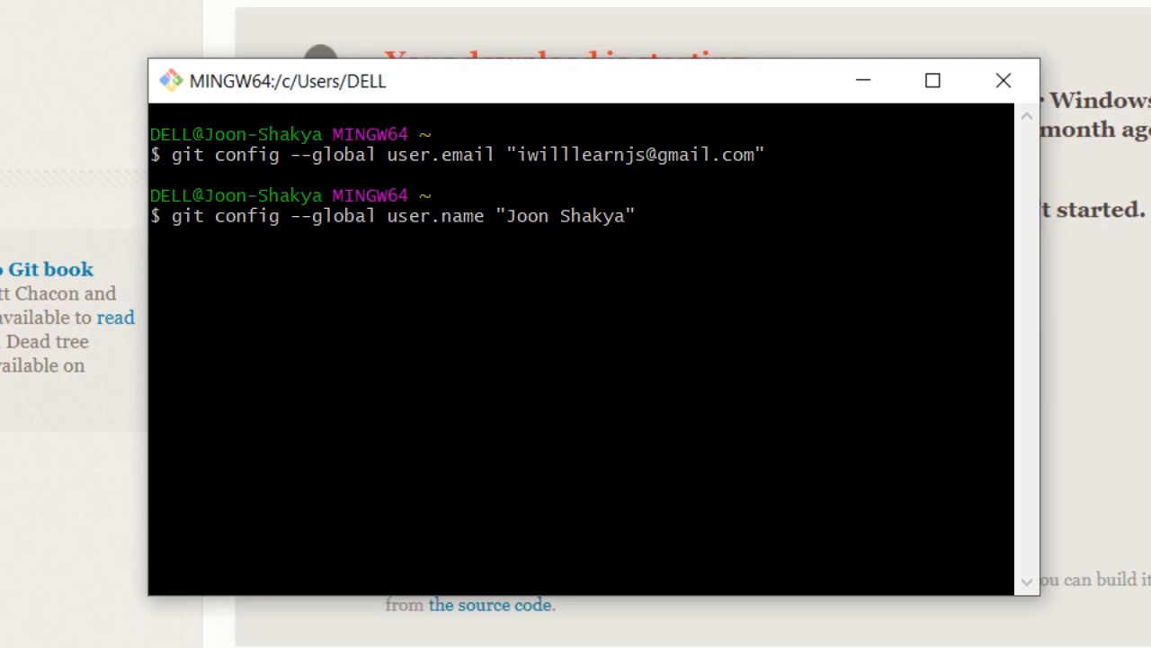
{"action": "key", "text": "Return"}
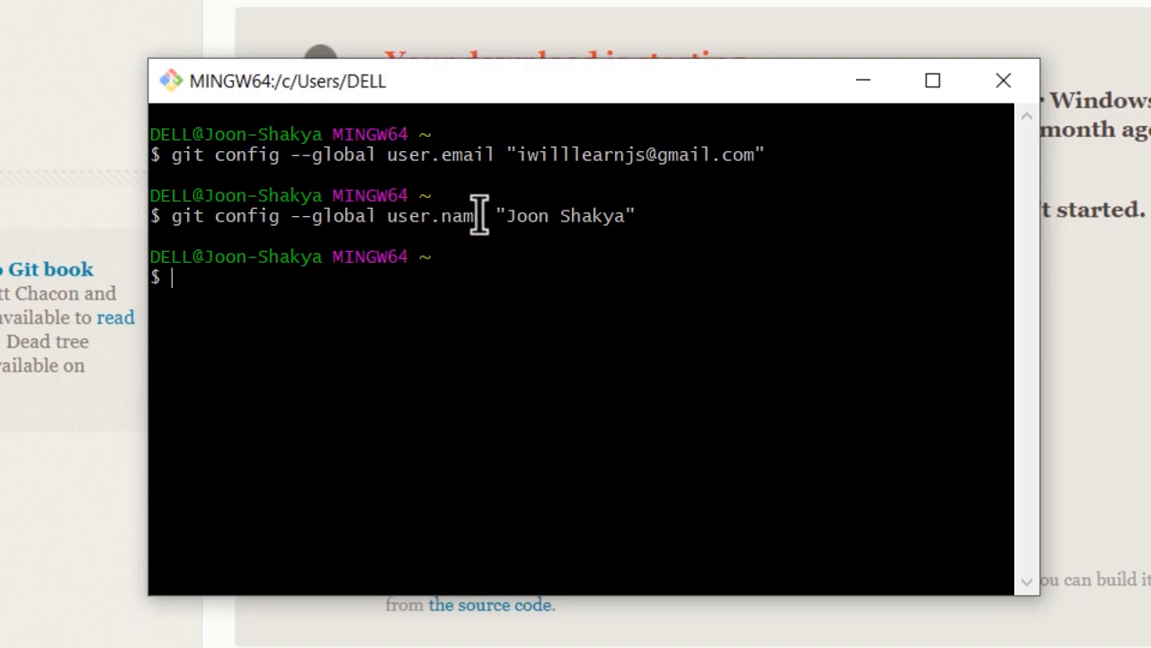
- Close the Git Bash terminal with exit
{"action": "left_click_drag", "start_coordinate": [495, 216], "coordinate": [640, 216]}
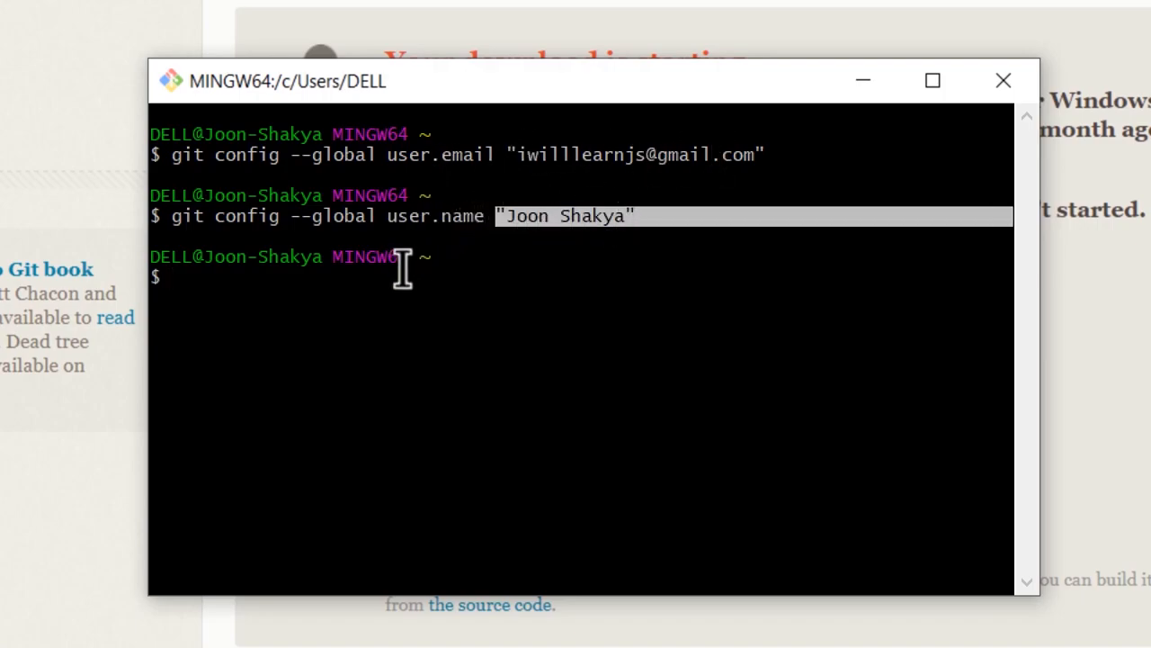
{"action": "left_click", "coordinate": [263, 230]}
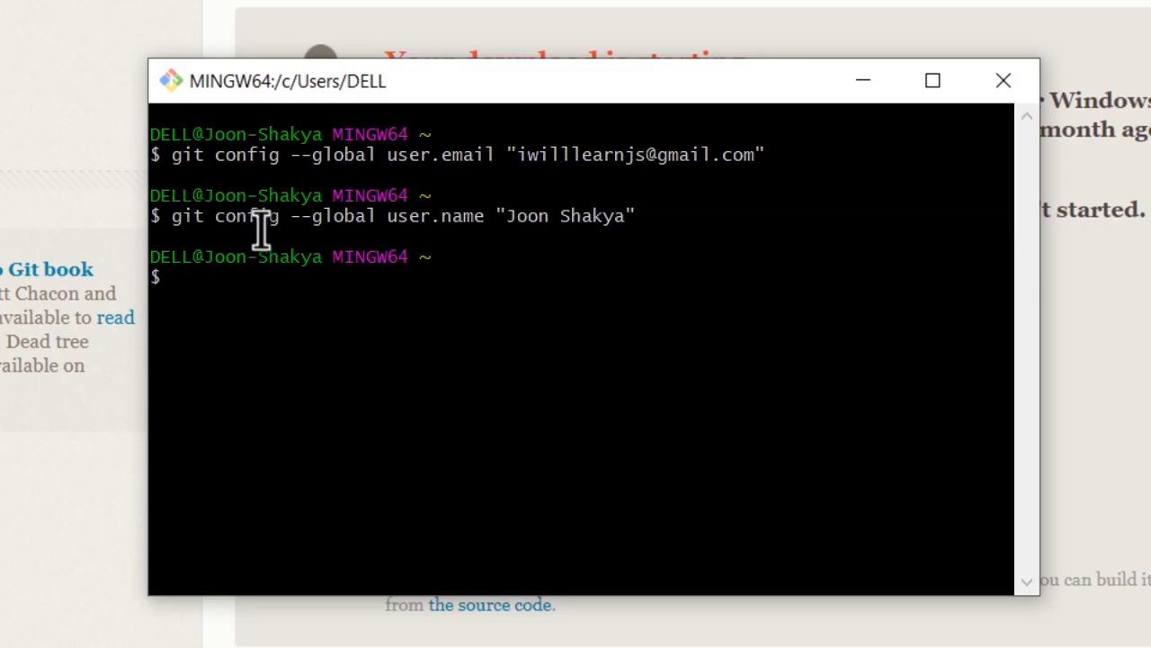
{"action": "right_click", "coordinate": [355, 326]}
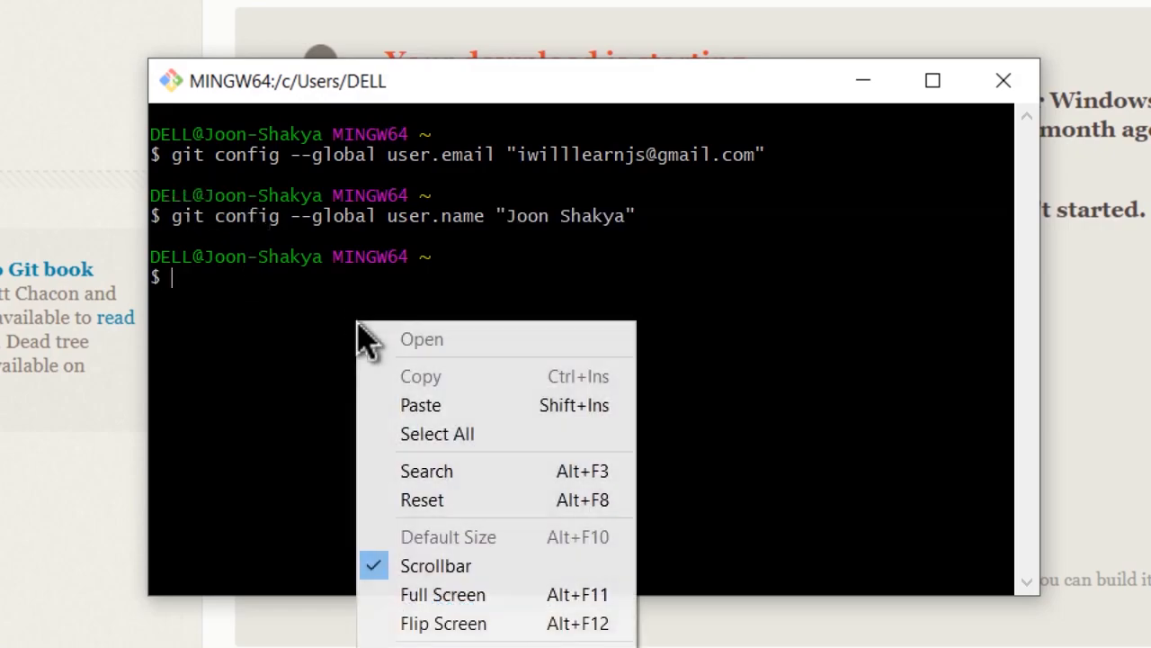
{"action": "left_click", "coordinate": [278, 353]}
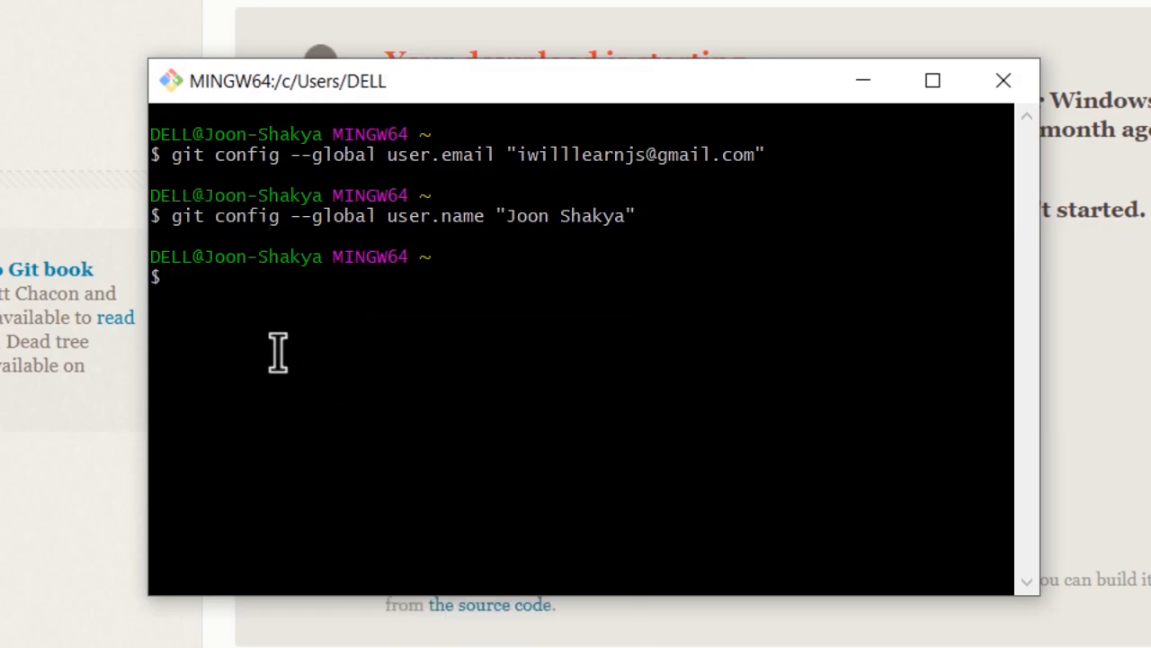
{"action": "type", "text": "exit"}
{"action": "key", "text": "Return"}
{"action": "key", "text": "super+minus"}
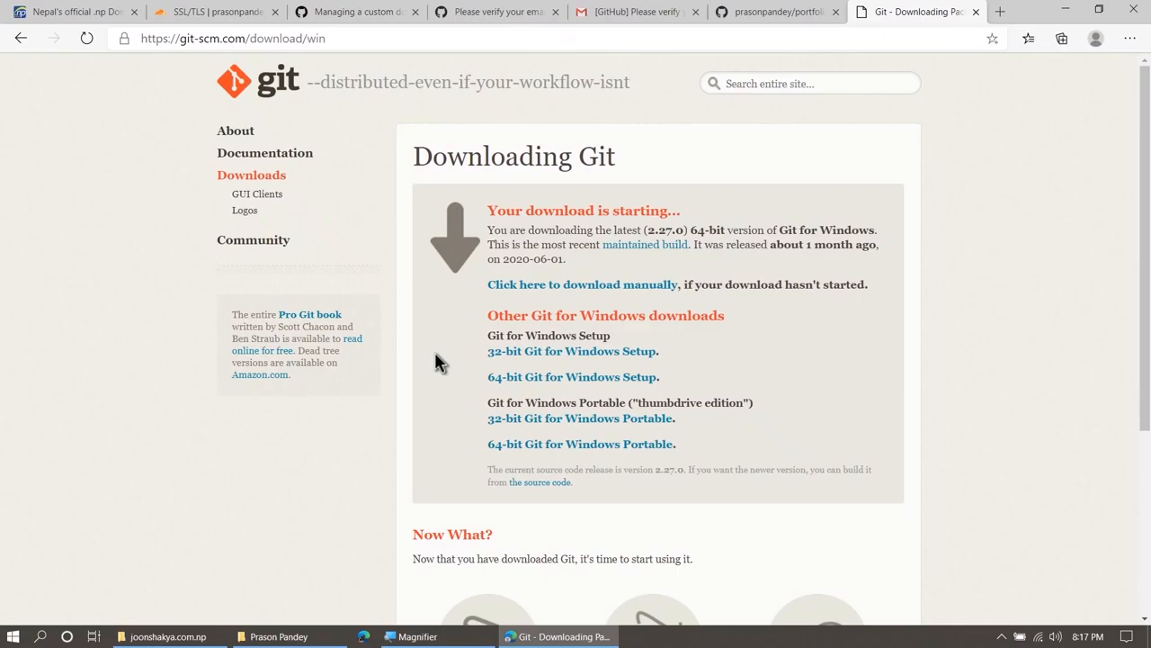
- Search vscode and download Visual Studio Code for Windows from code.visualstudio.com
{"action": "key", "text": "ctrl+t"}
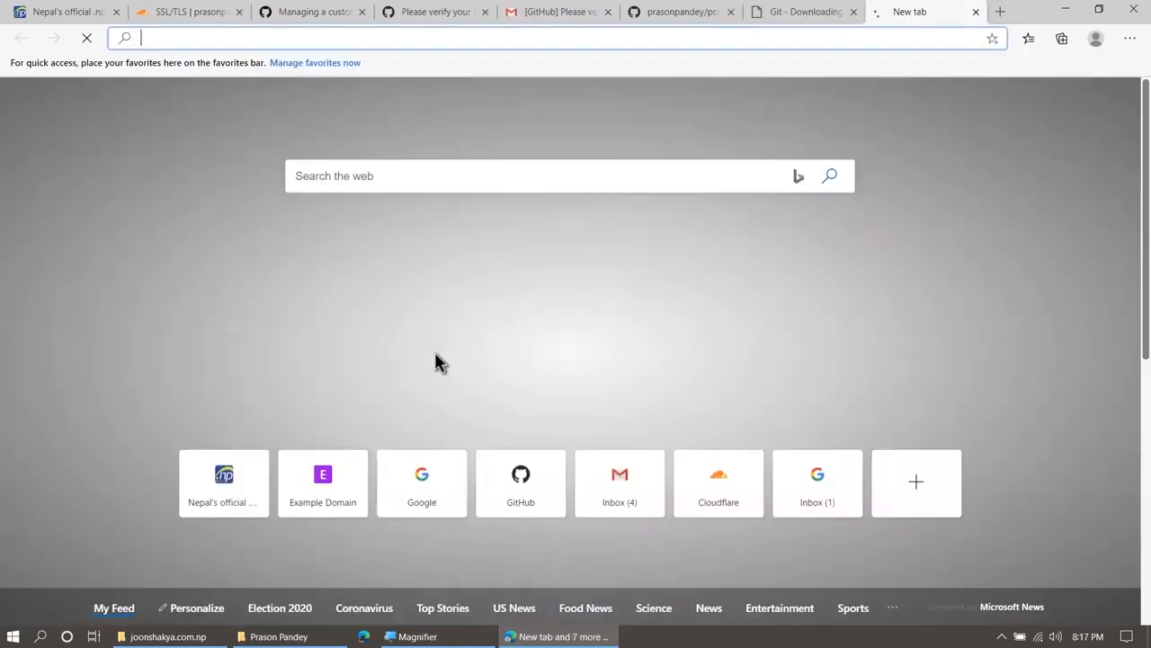
{"action": "type", "text": "vscode"}
{"action": "key", "text": "Return"}
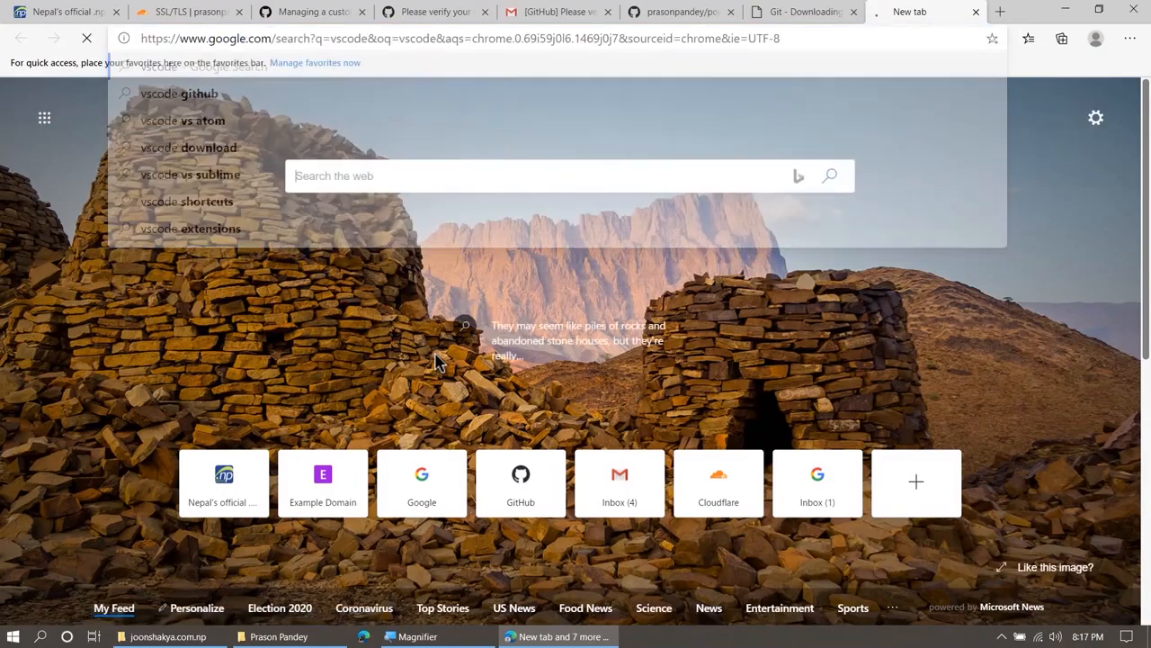
{"action": "left_click", "coordinate": [248, 209]}
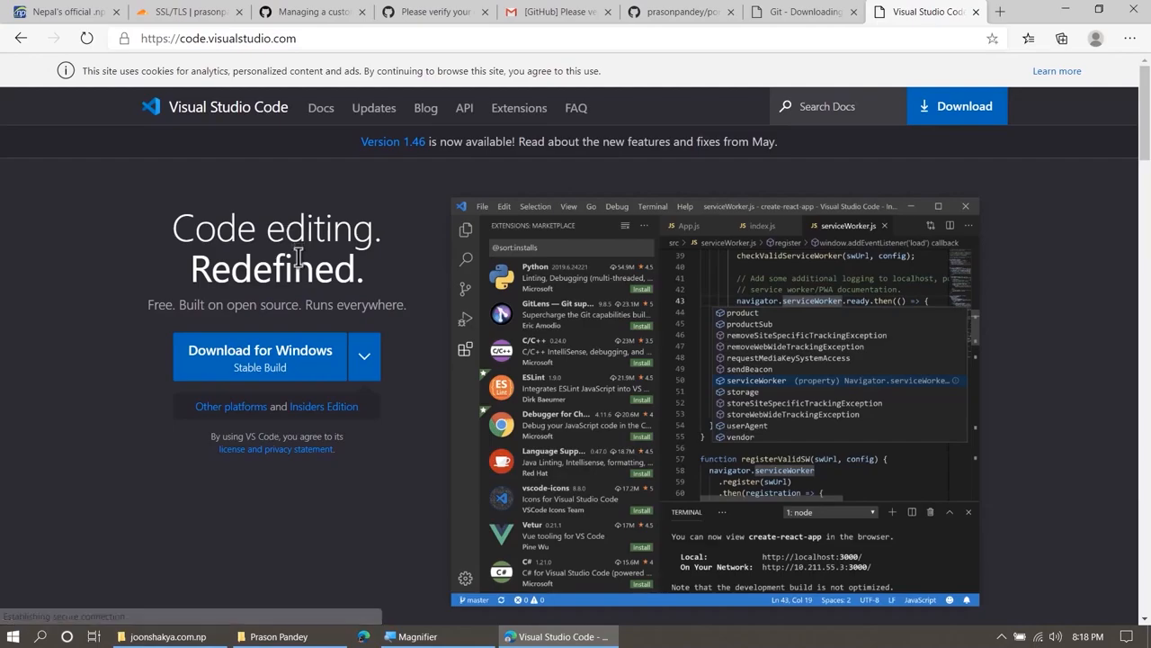
{"action": "left_click", "coordinate": [227, 364]}
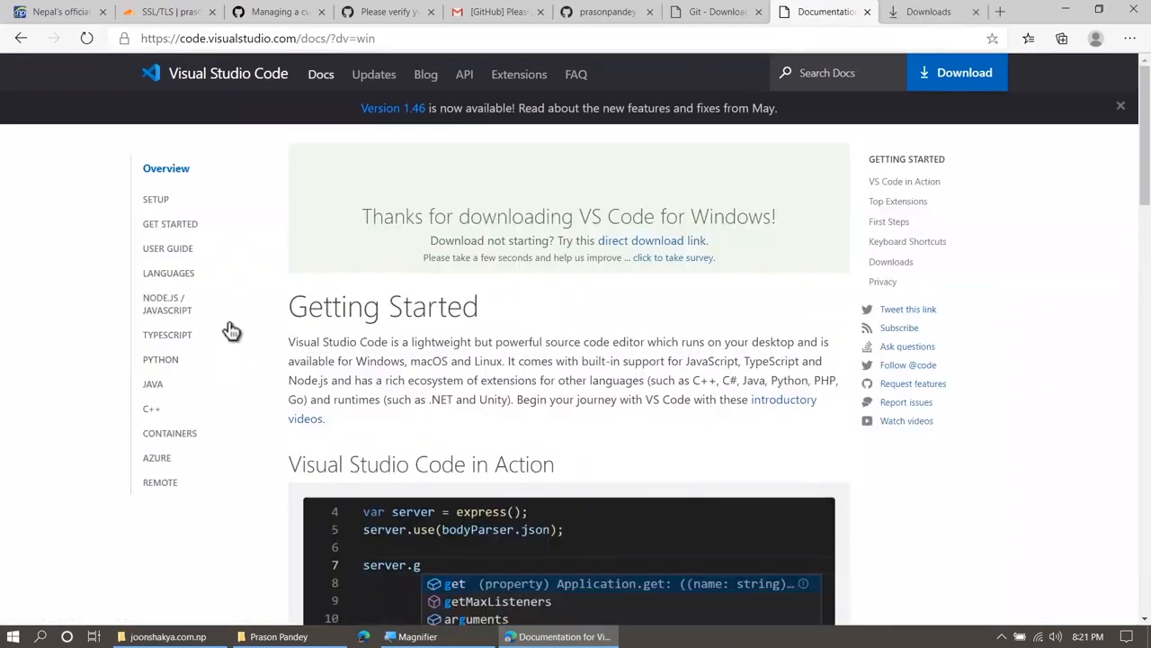
- Run the VS Code installer, accept the licence and finish installation with the chosen tasks
{"action": "left_click", "coordinate": [86, 604]}
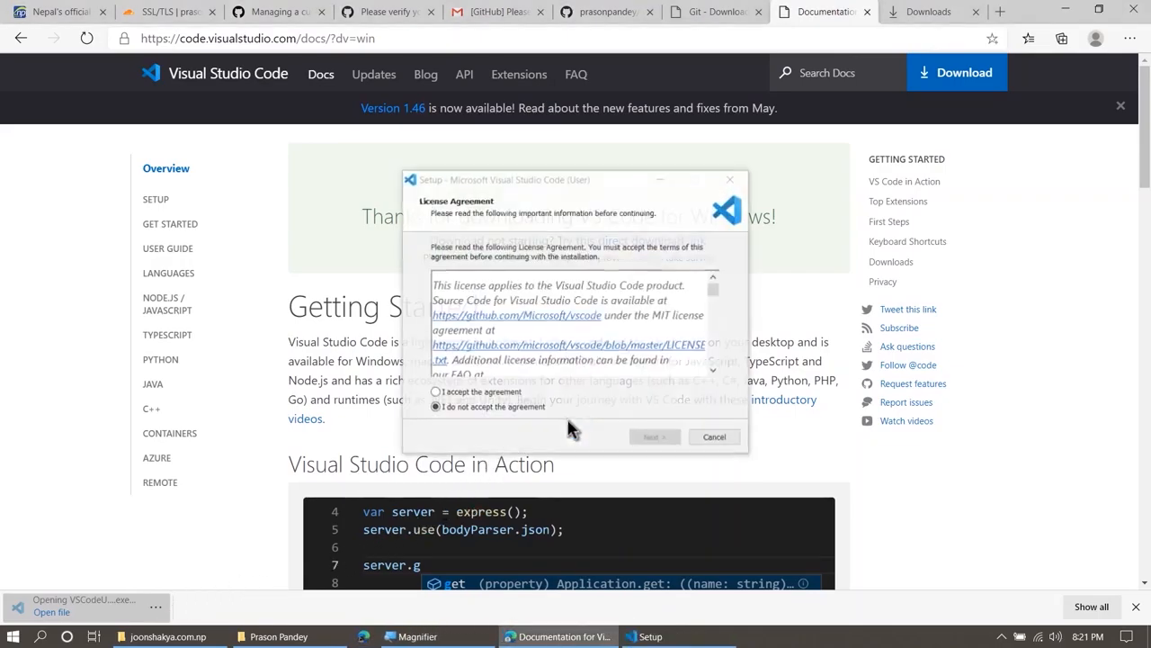
{"action": "left_click", "coordinate": [480, 392]}
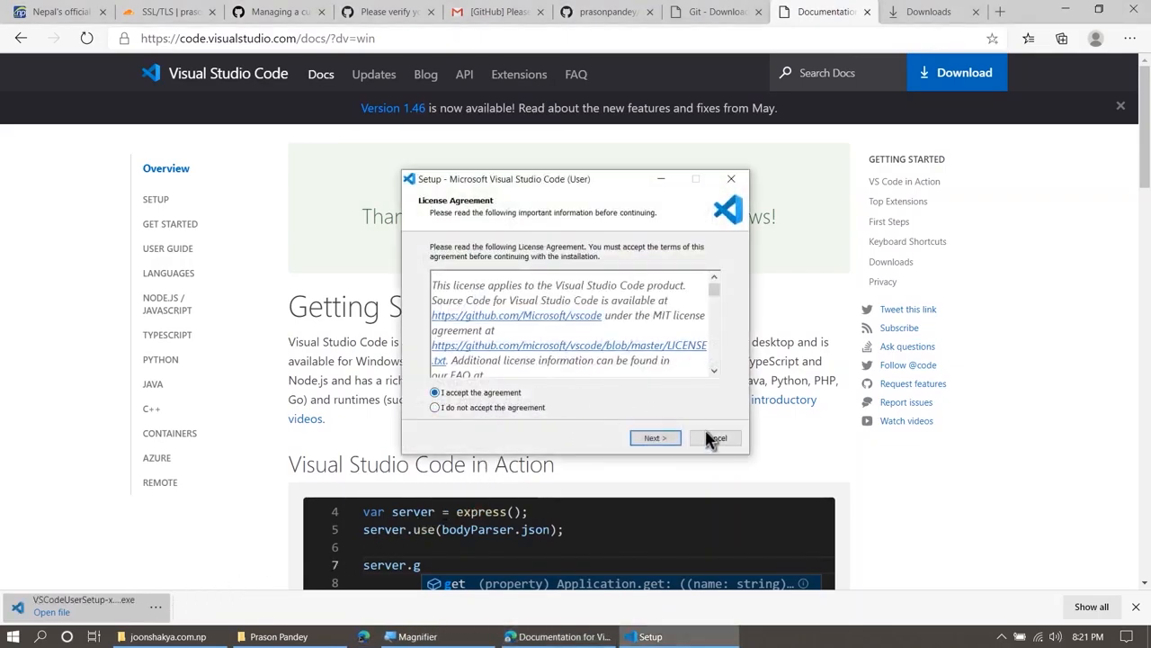
{"action": "left_click", "coordinate": [655, 437]}
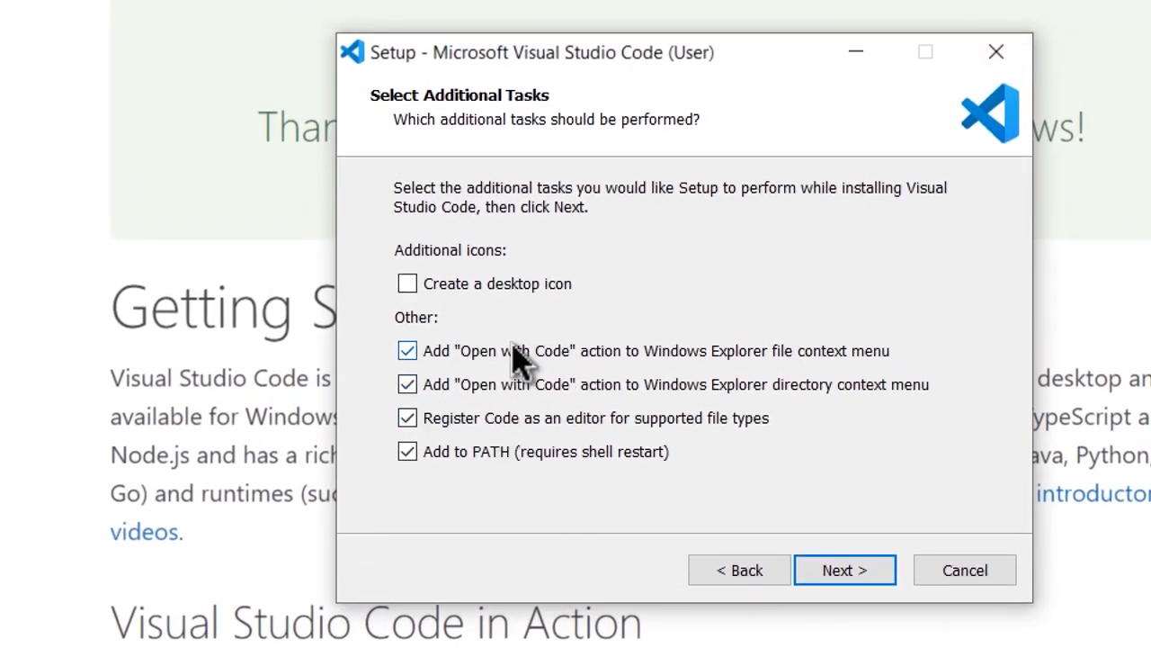
{"action": "left_click", "coordinate": [845, 570]}
{"action": "left_click", "coordinate": [845, 570]}
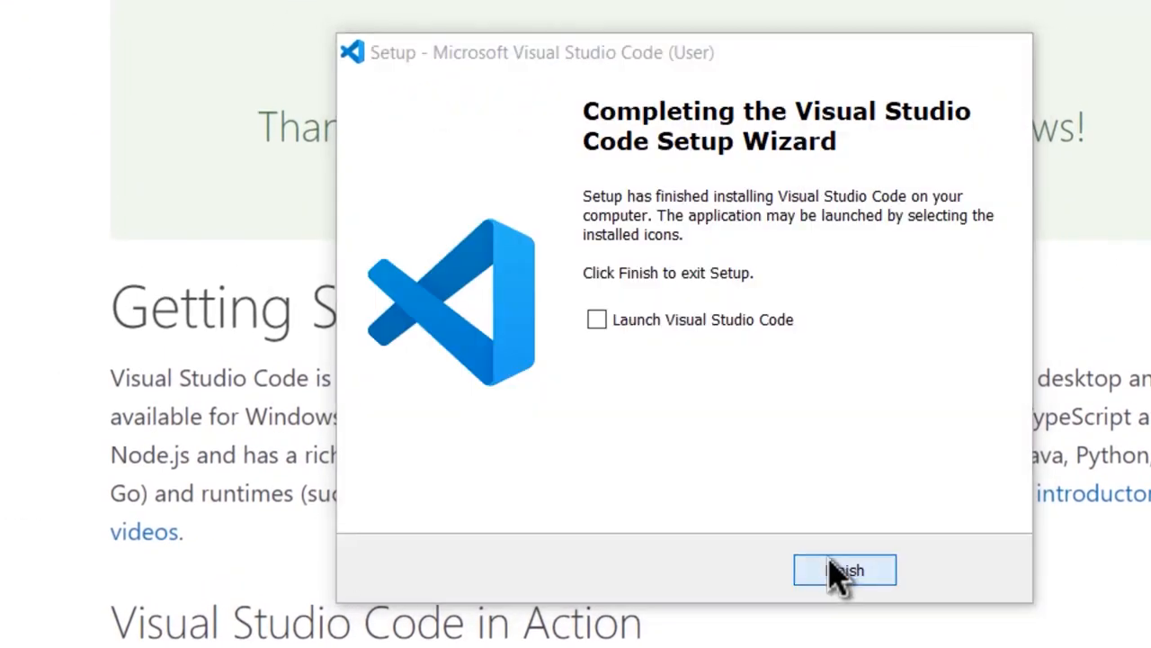
{"action": "left_click", "coordinate": [830, 560]}
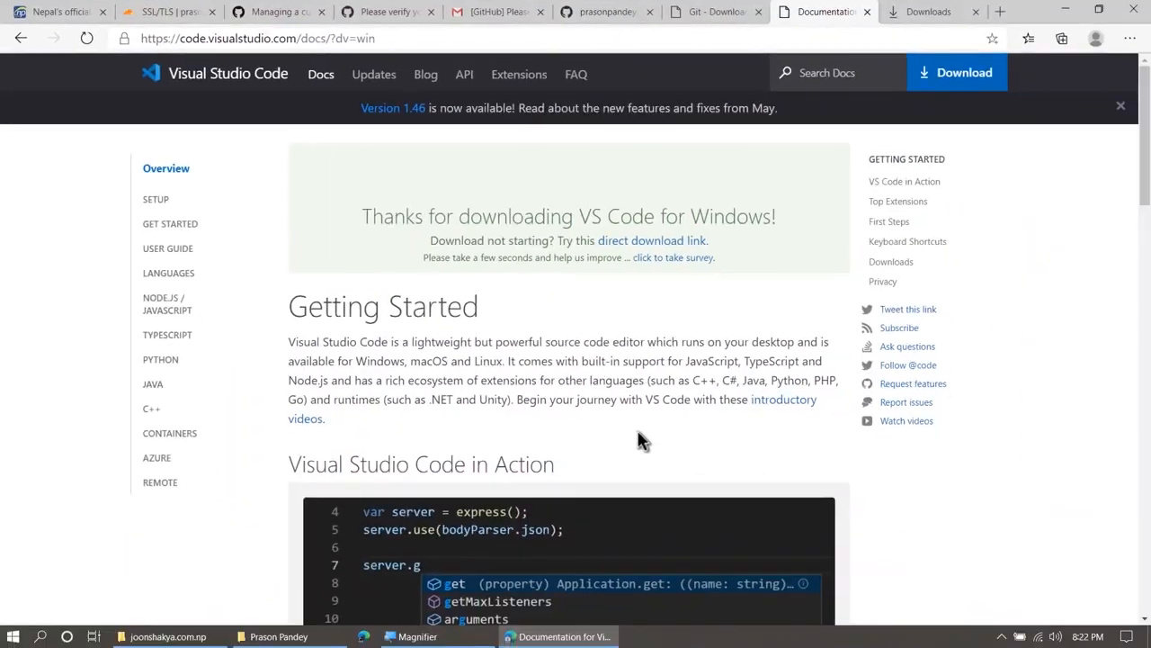
{"action": "key", "text": "alt+Tab"}
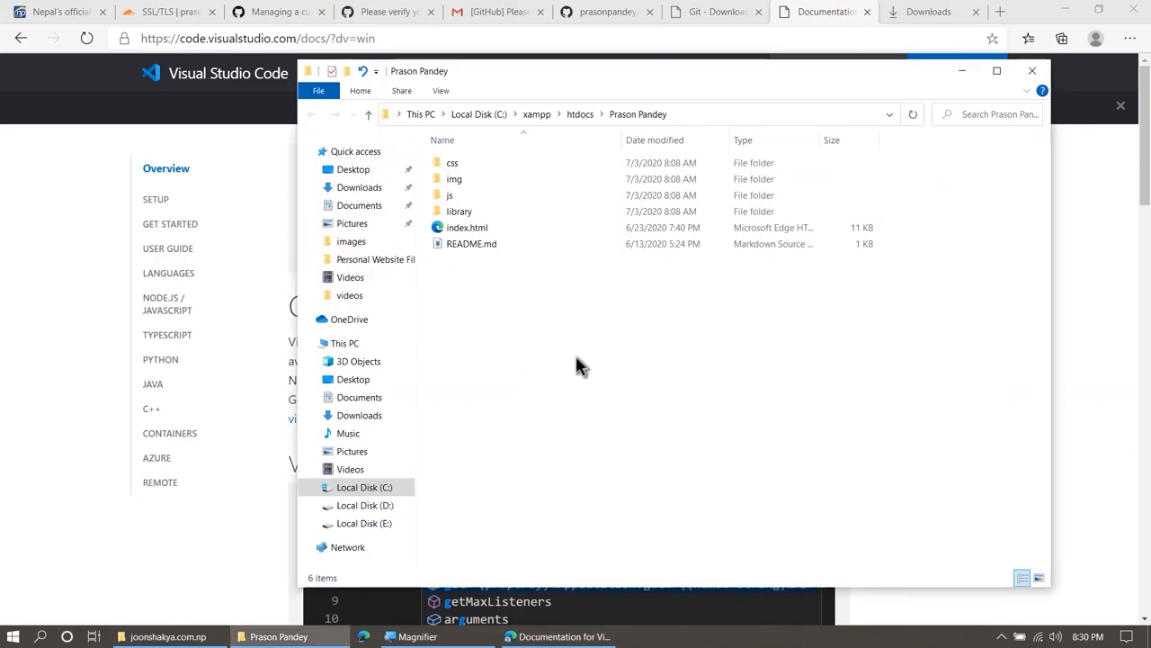
- Open the project folder with Code and place the cursor on line 7 of index.html
{"action": "right_click", "coordinate": [576, 359]}
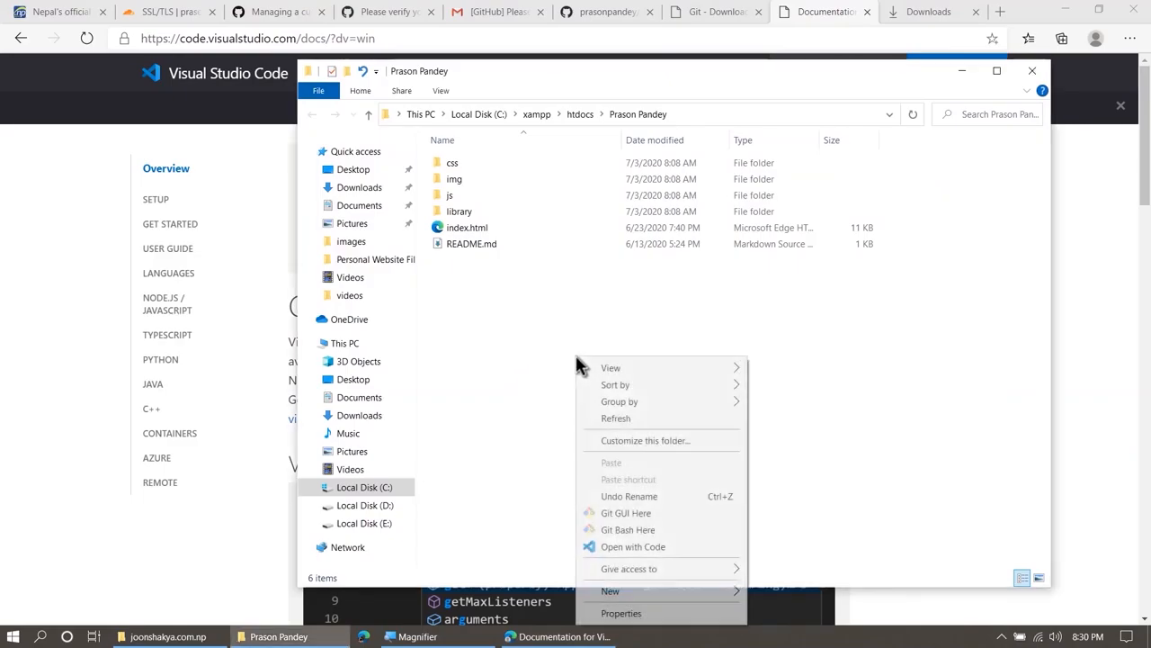
{"action": "left_click", "coordinate": [700, 549]}
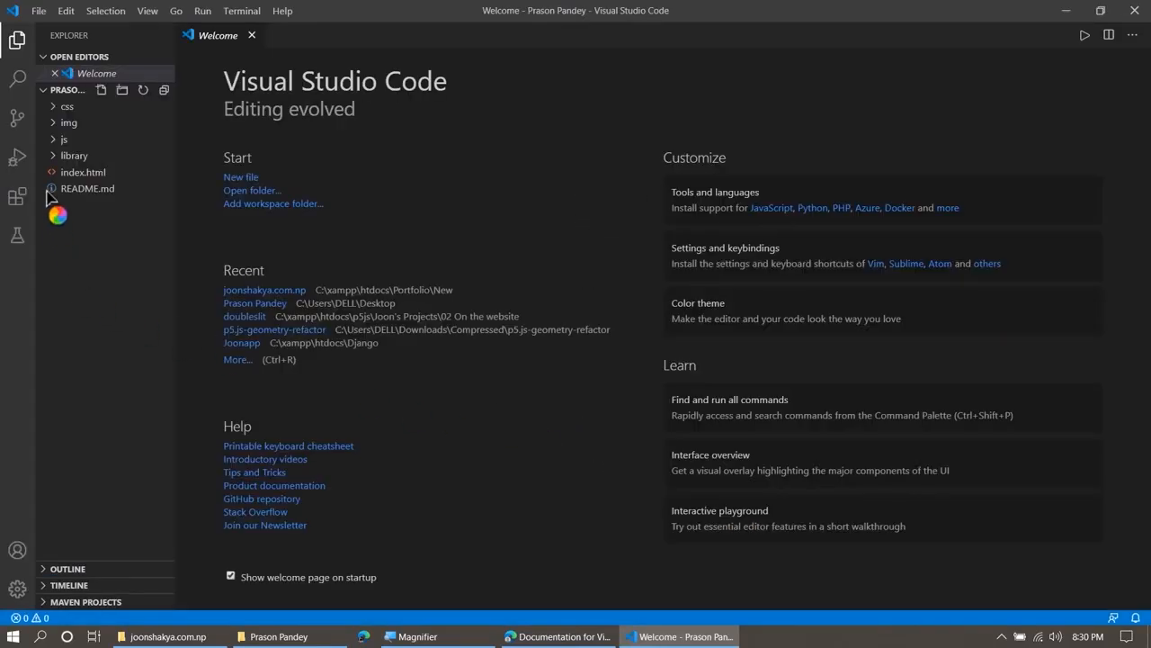
{"action": "left_click", "coordinate": [134, 172]}
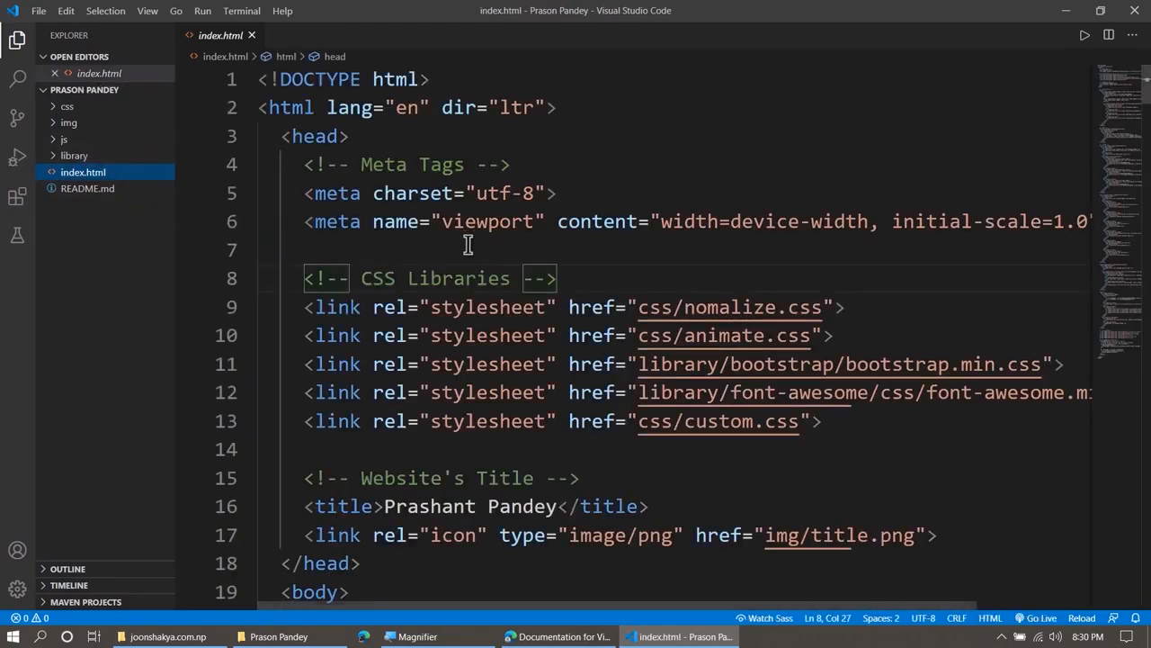
{"action": "left_click", "coordinate": [461, 255]}
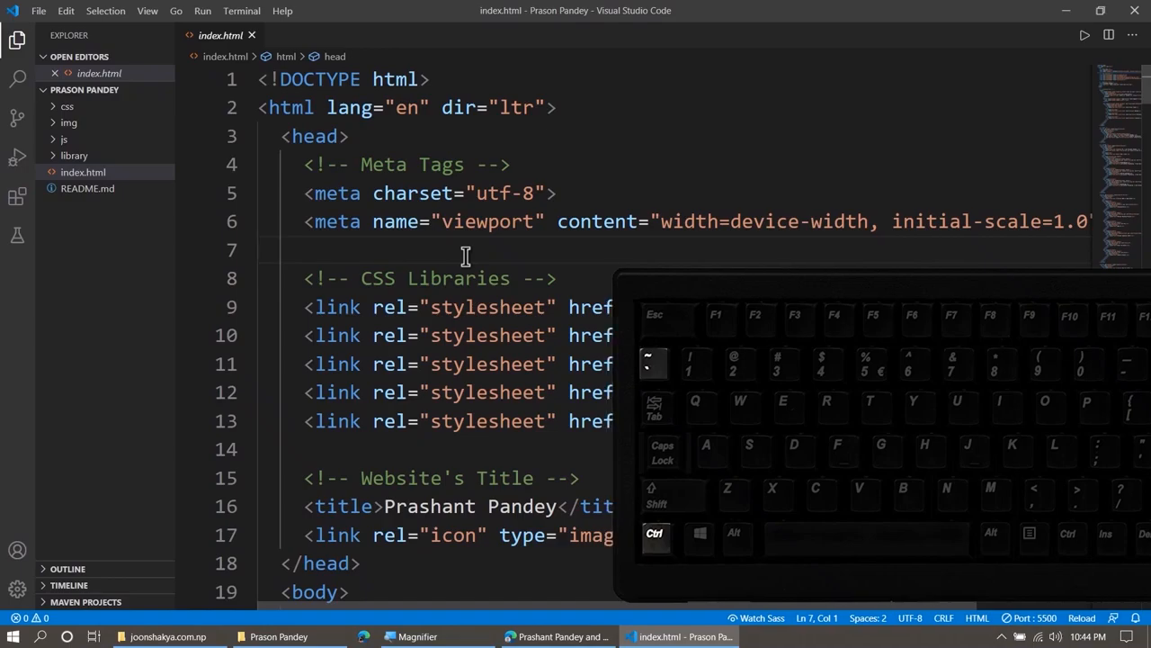
- Make bash the default terminal shell and close the cmd terminal
{"action": "key", "text": "ctrl+grave"}
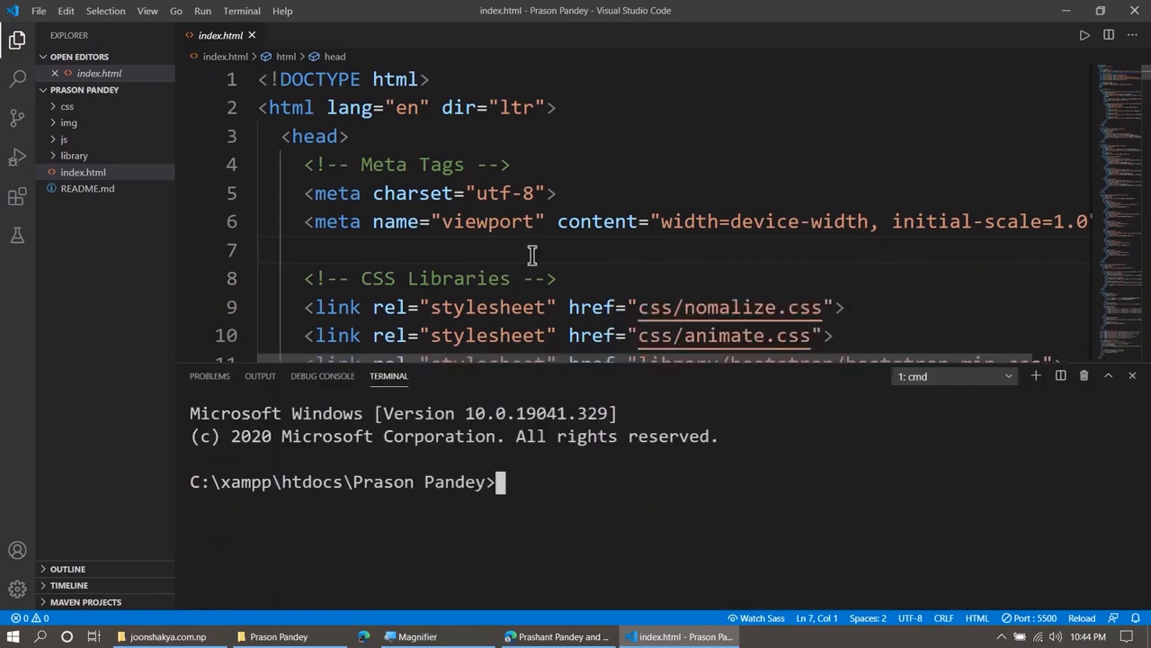
{"action": "left_click_drag", "start_coordinate": [196, 483], "coordinate": [463, 483]}
{"action": "left_click", "coordinate": [525, 493]}
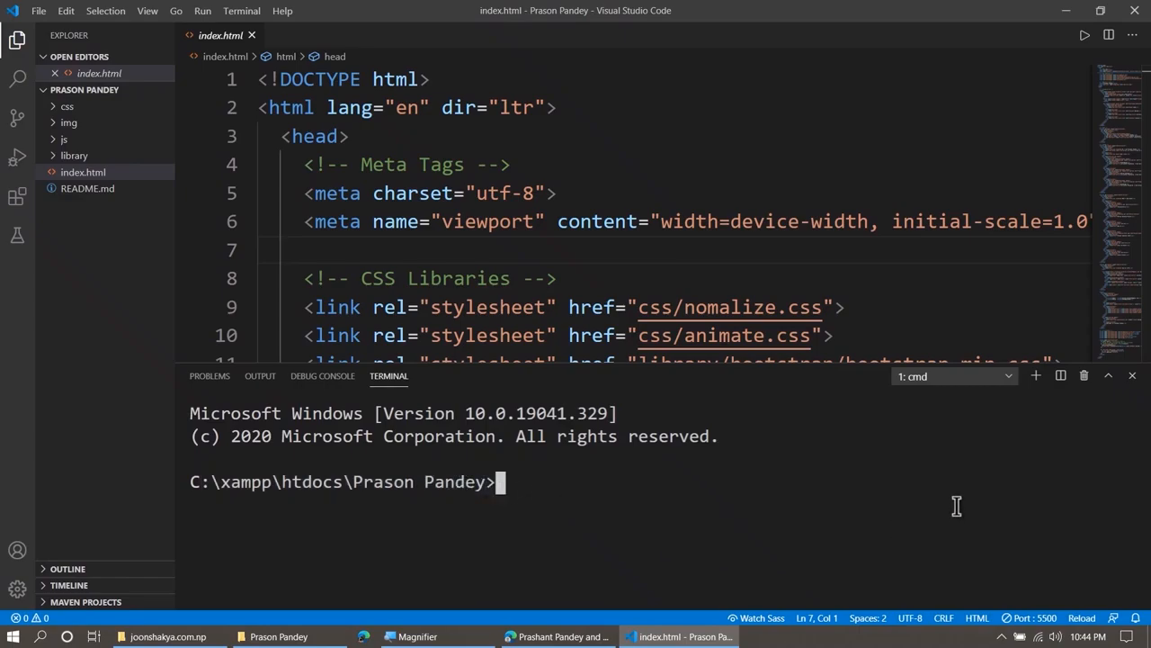
{"action": "left_click", "coordinate": [1008, 378]}
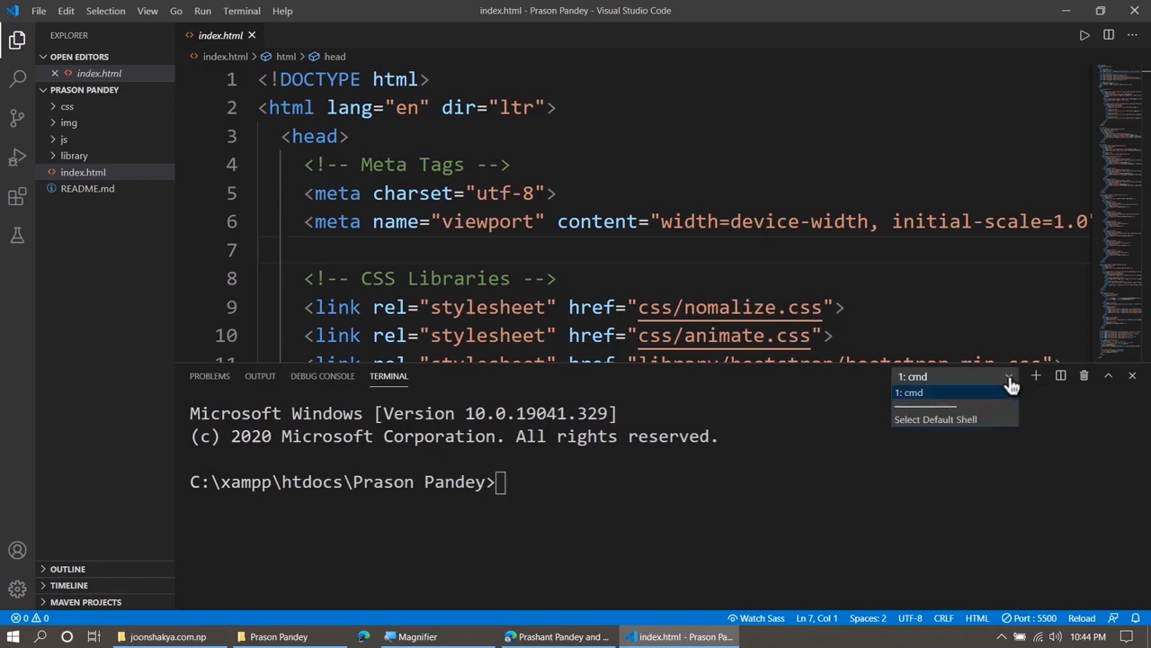
{"action": "left_click", "coordinate": [956, 423]}
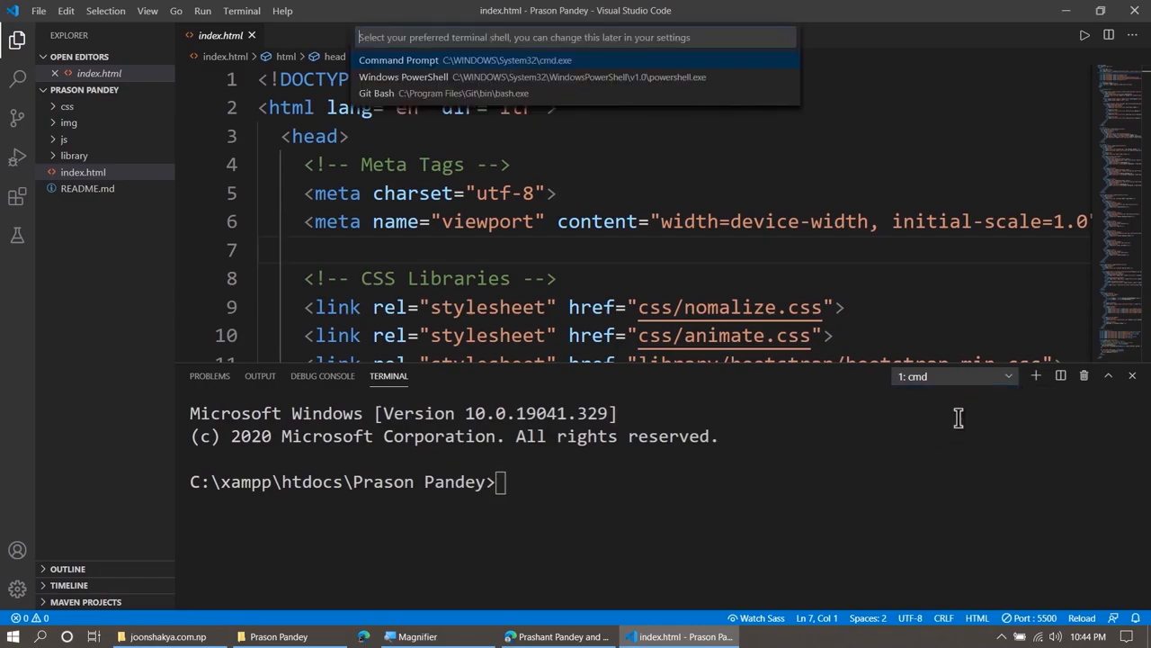
{"action": "left_click", "coordinate": [499, 93]}
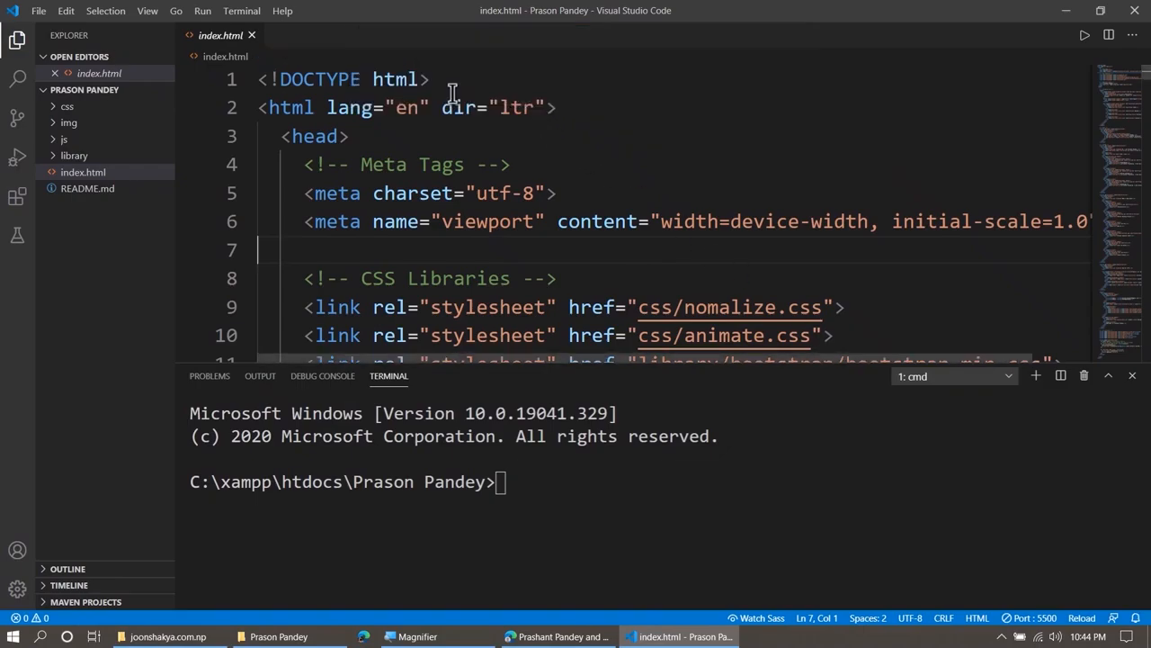
{"action": "left_click", "coordinate": [1084, 378]}
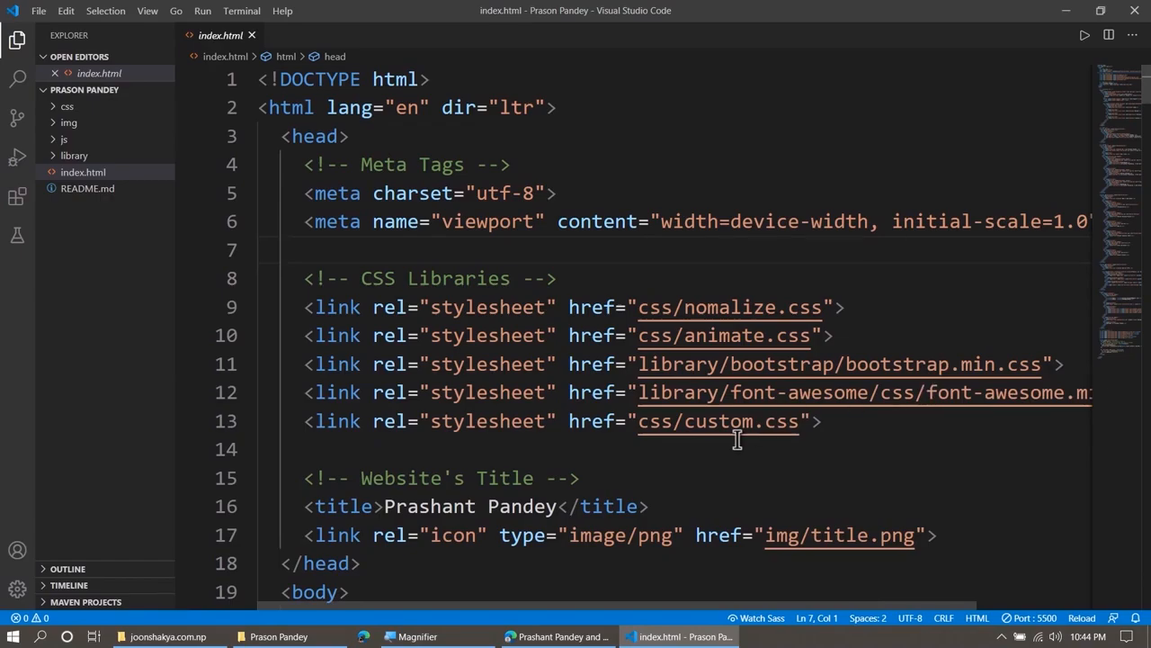
- Open a new bash terminal and list the project files with ls
{"action": "key", "text": "ctrl+grave"}
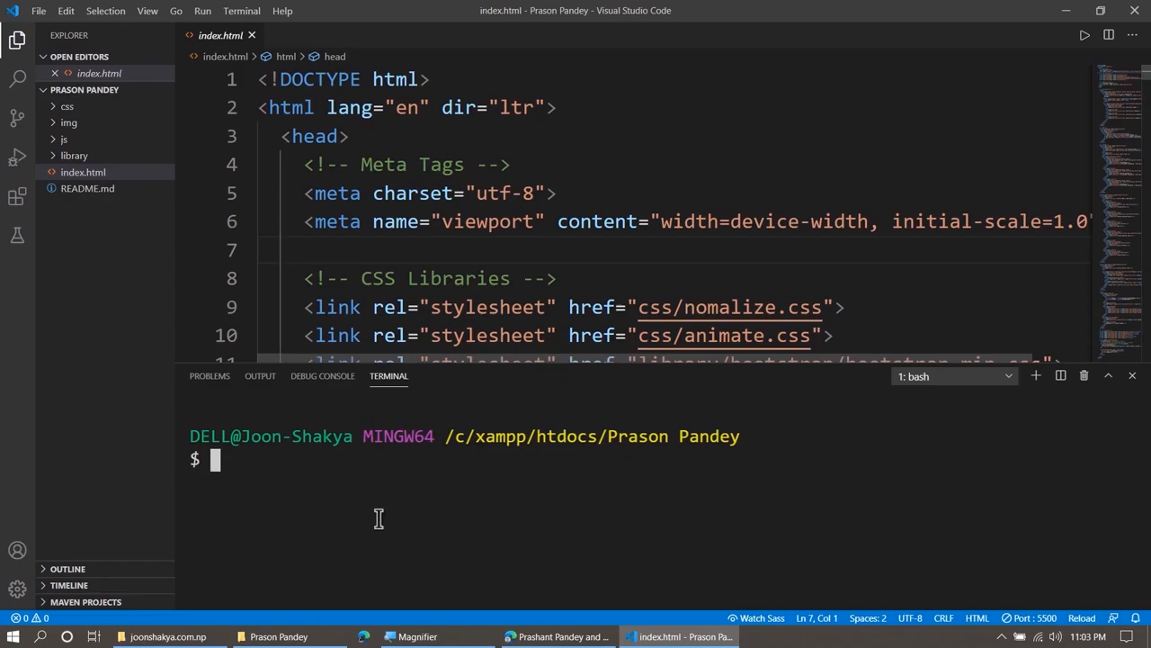
{"action": "type", "text": "ls"}
{"action": "key", "text": "Return"}
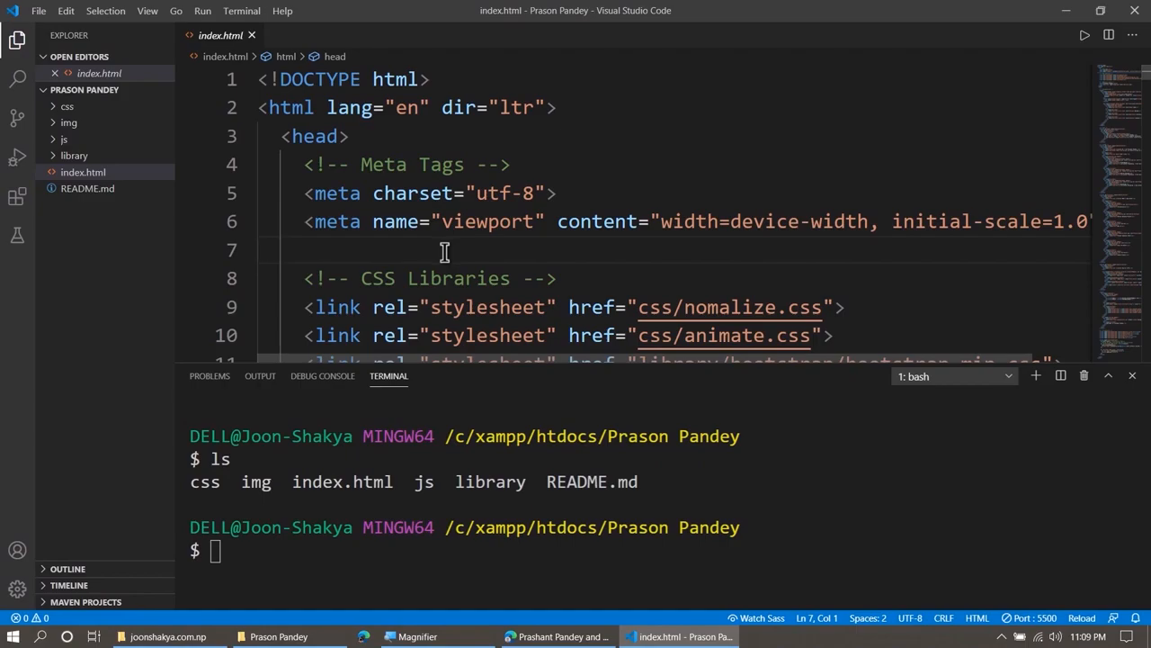
{"action": "key", "text": "alt+Tab"}
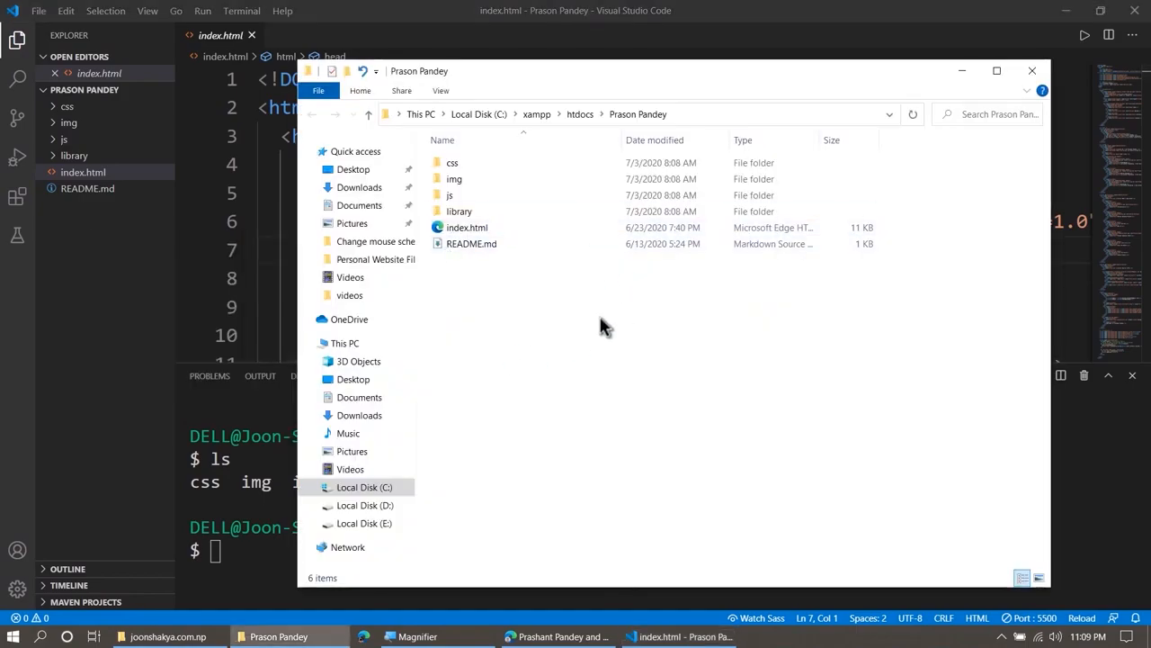
- Open Git Bash Here in the project folder and list its files with ls
{"action": "right_click", "coordinate": [579, 306]}
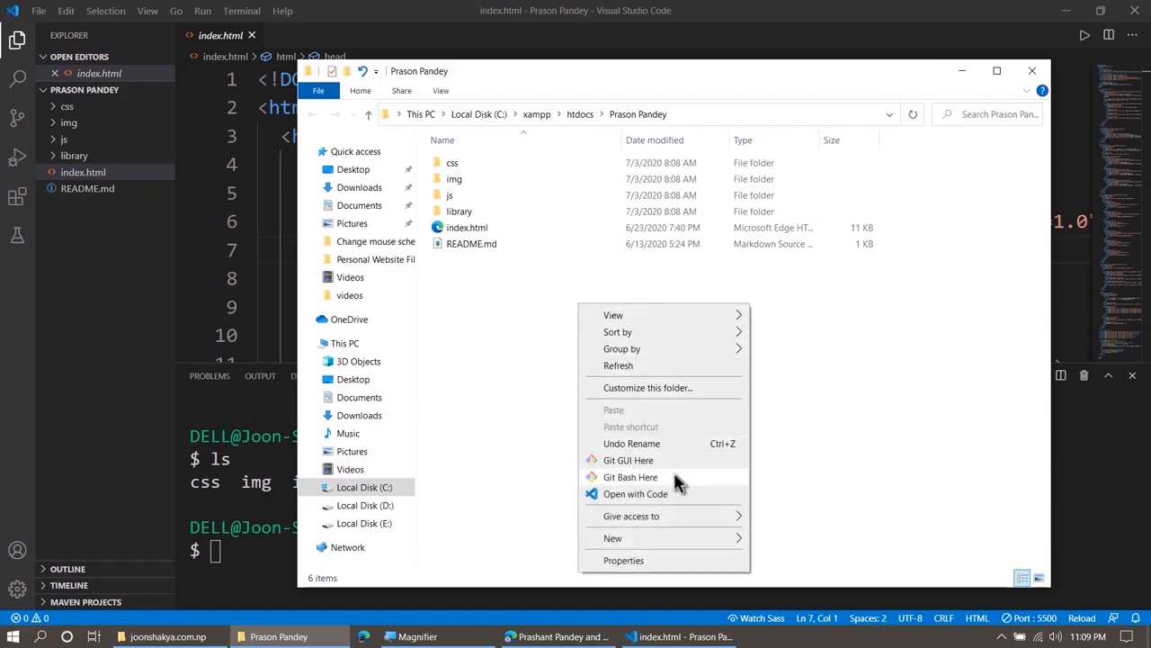
{"action": "left_click", "coordinate": [630, 476]}
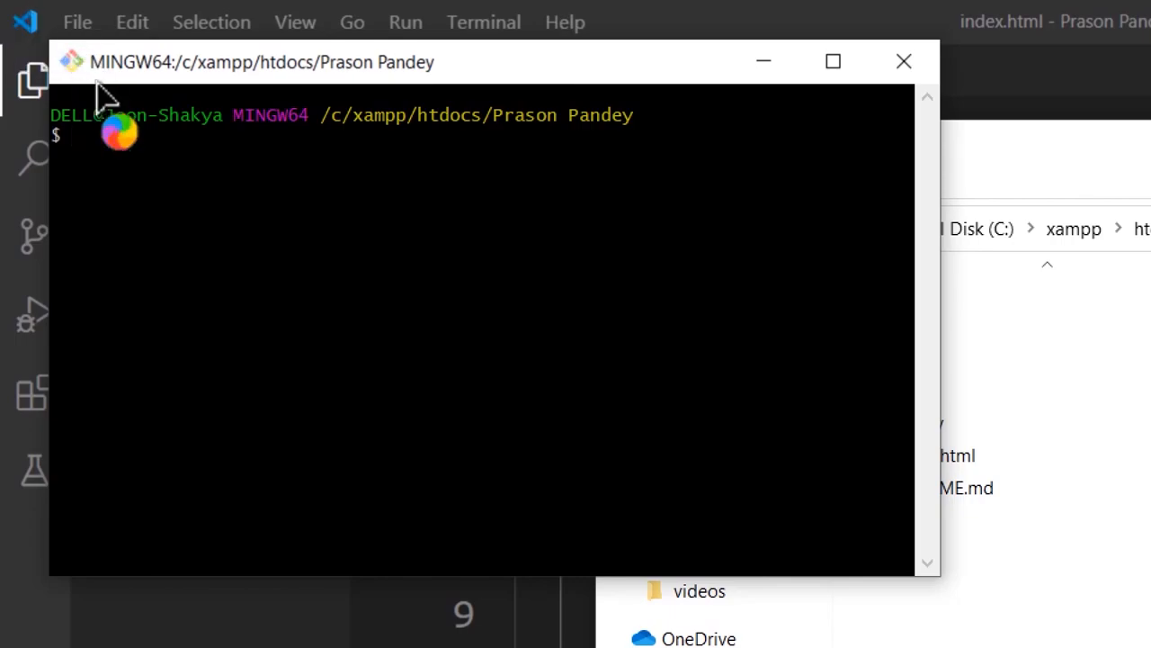
{"action": "type", "text": "ls"}
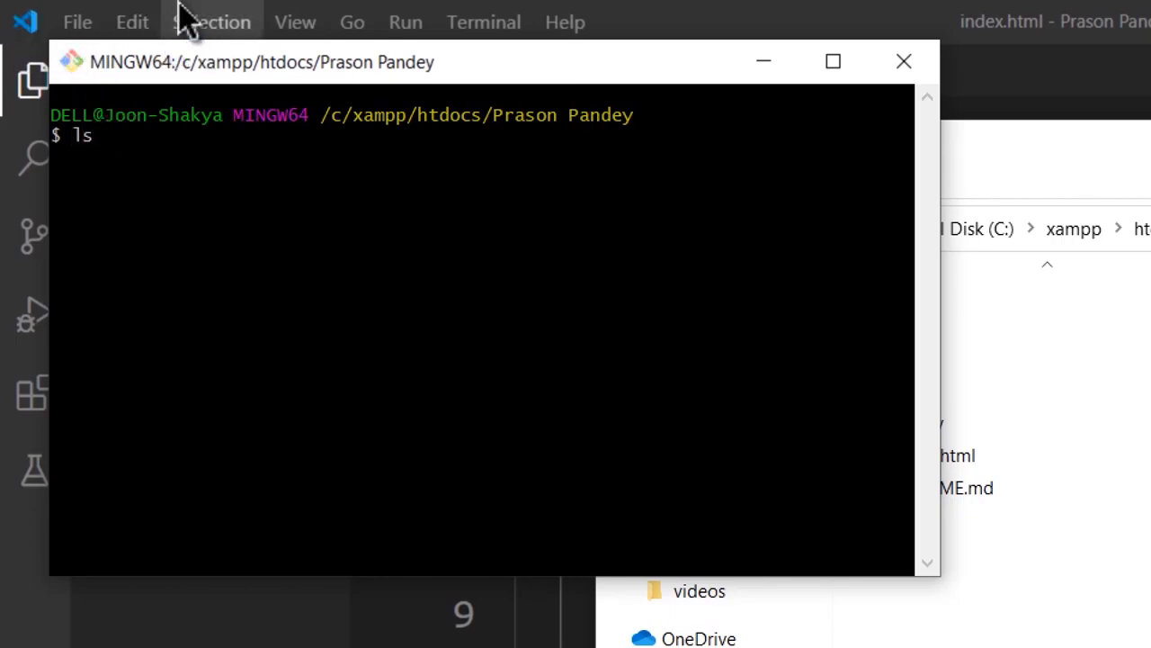
{"action": "key", "text": "Return"}
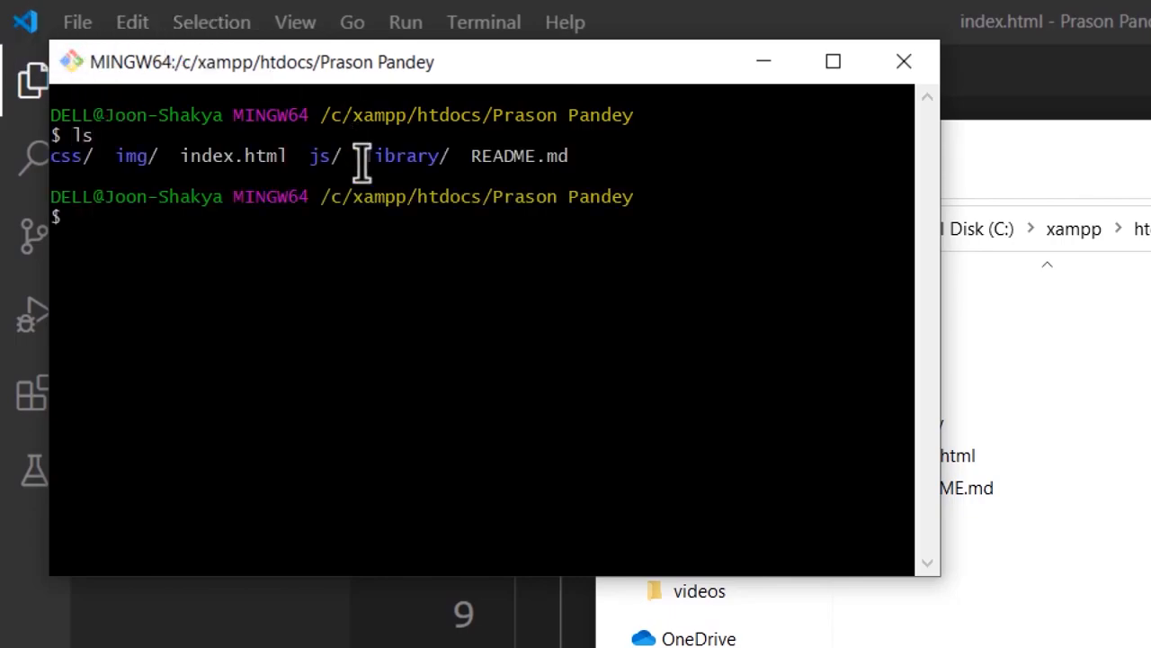
- Close the standalone Git Bash window and return to Edge
{"action": "key", "text": "alt+Tab"}
{"action": "key", "text": "alt+Tab"}
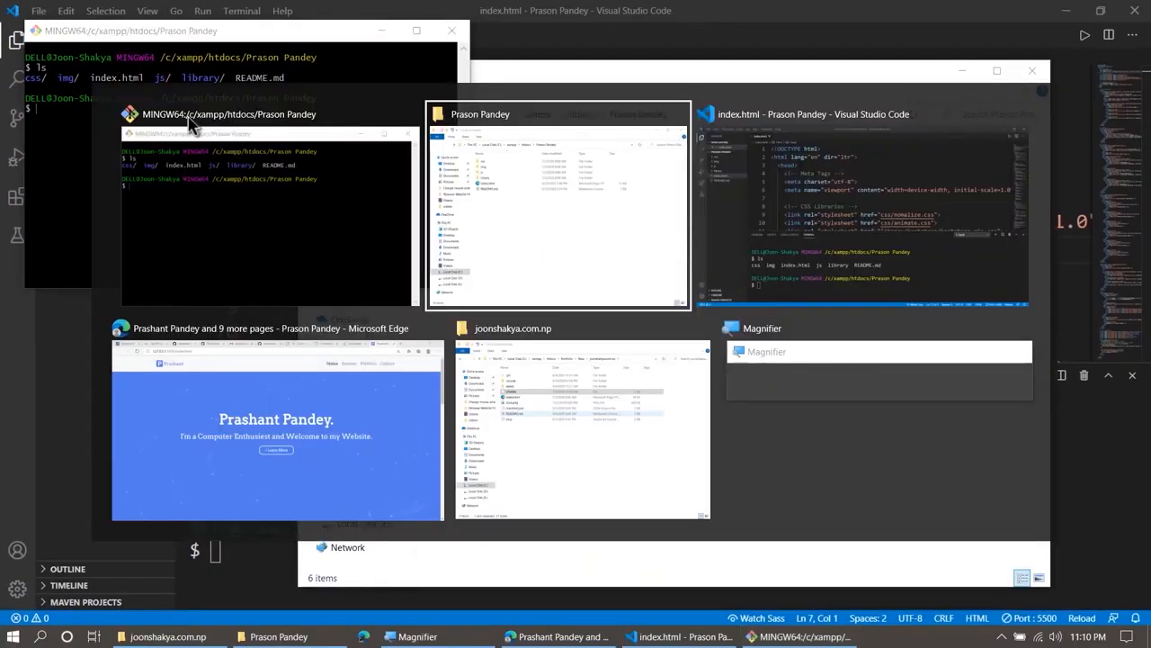
{"action": "key", "text": "alt+Tab"}
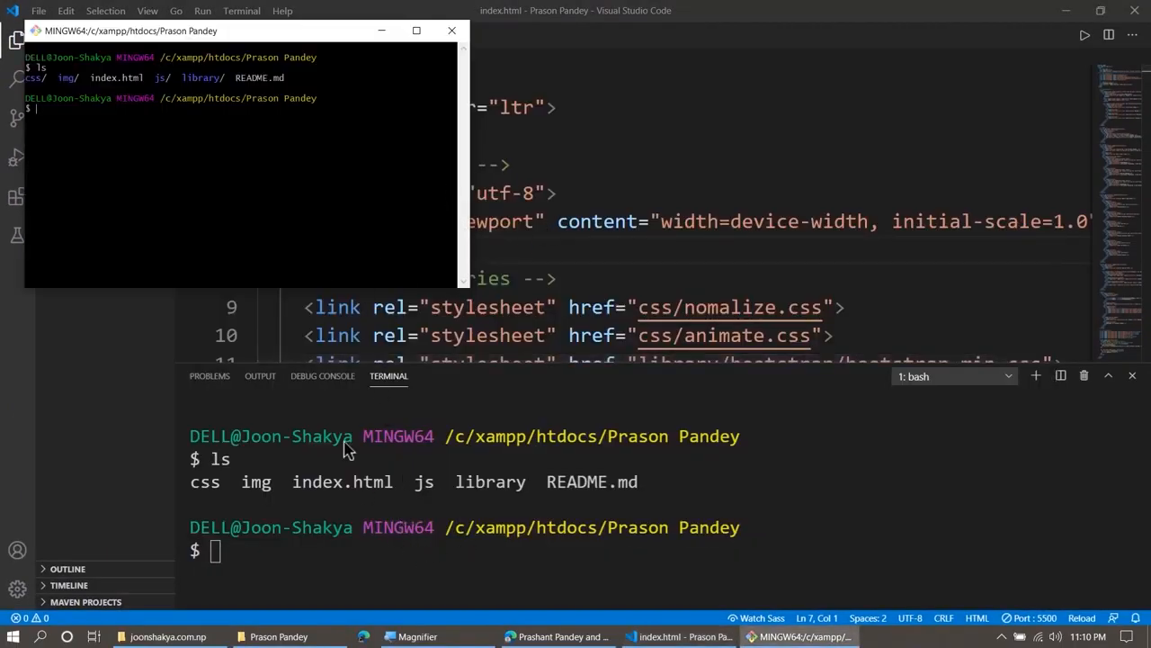
{"action": "left_click", "coordinate": [452, 31]}
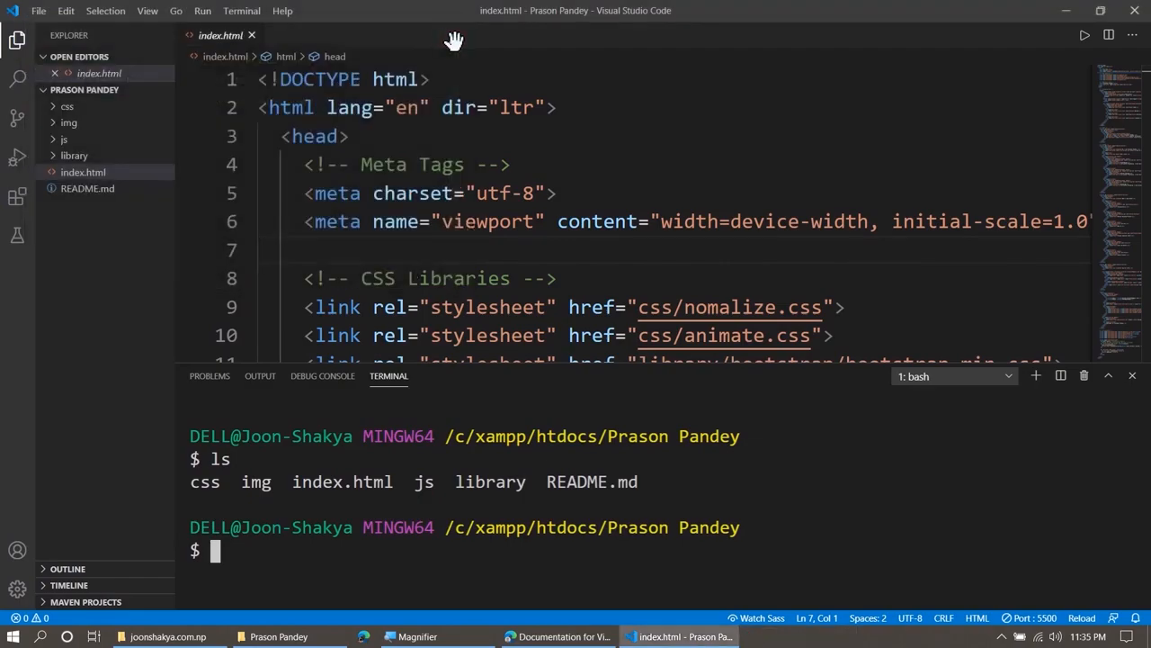
{"action": "key", "text": "alt+Tab"}
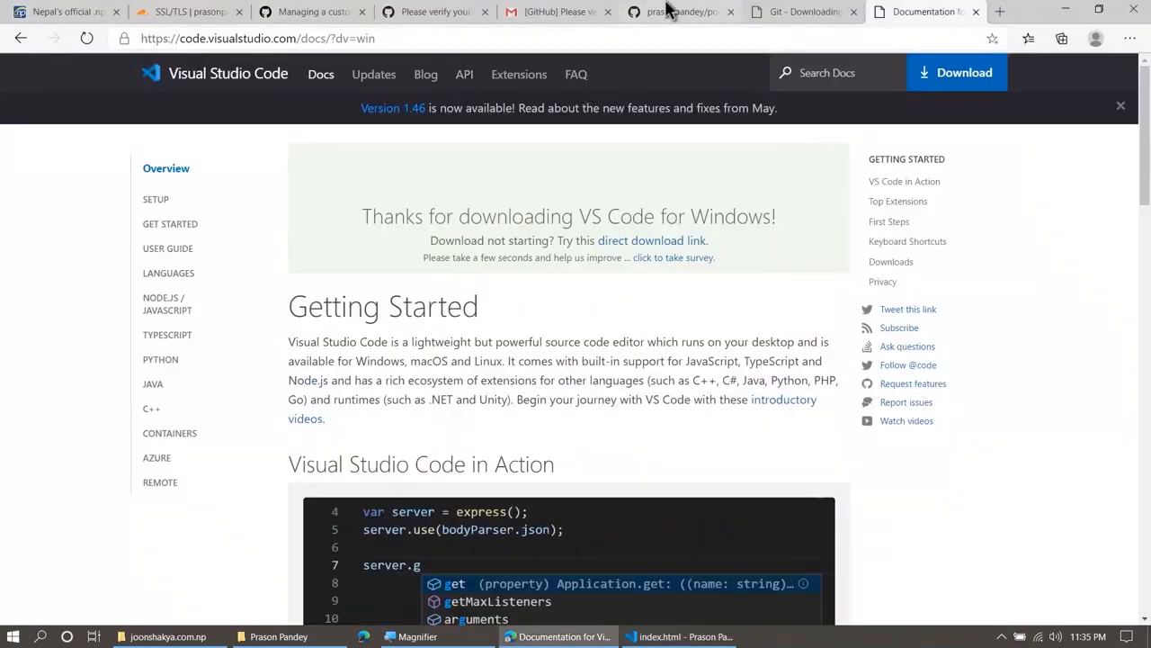
- Read the portfolio-website repository's command-line setup, then type git init in VS Code's terminal
{"action": "left_click", "coordinate": [661, 13]}
{"action": "scroll", "coordinate": [177, 378], "scroll_direction": "up", "scroll_amount": 5}
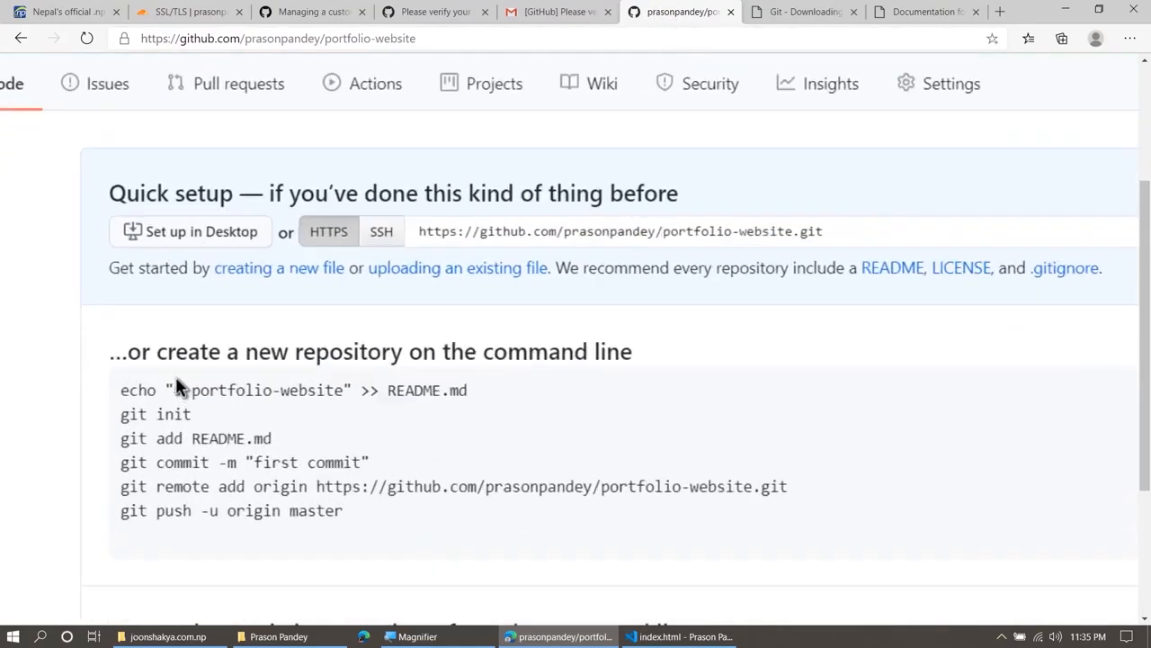
{"action": "scroll", "coordinate": [178, 387], "scroll_direction": "down", "scroll_amount": 1}
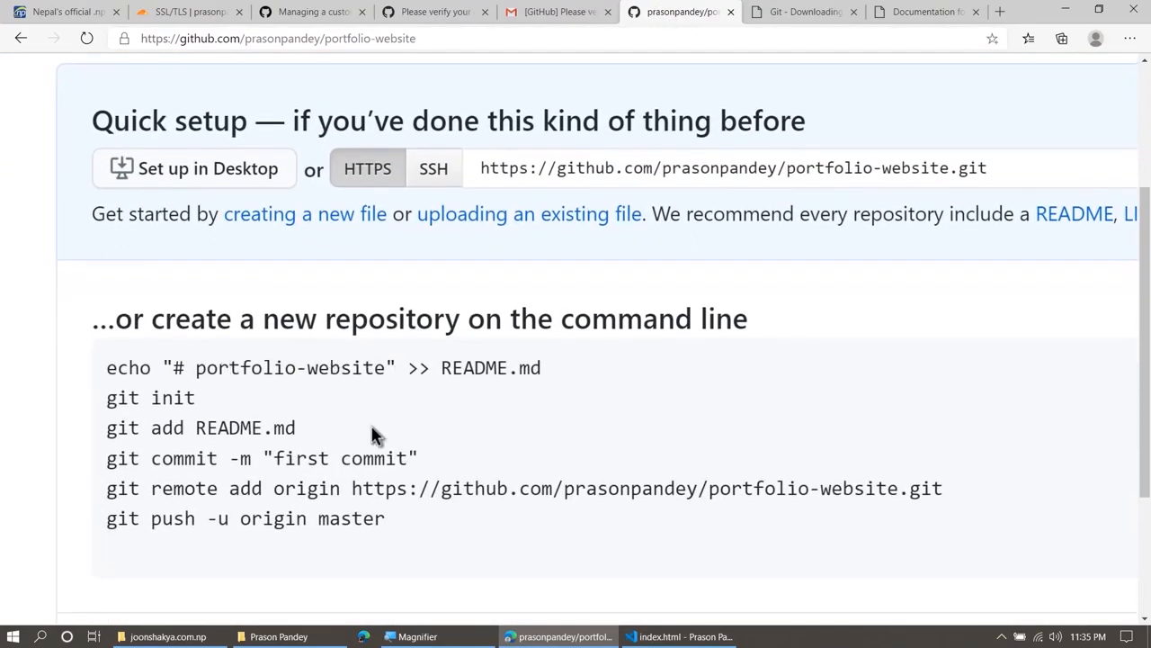
{"action": "scroll", "coordinate": [110, 362], "scroll_direction": "down", "scroll_amount": 1}
{"action": "key", "text": "alt+Tab"}
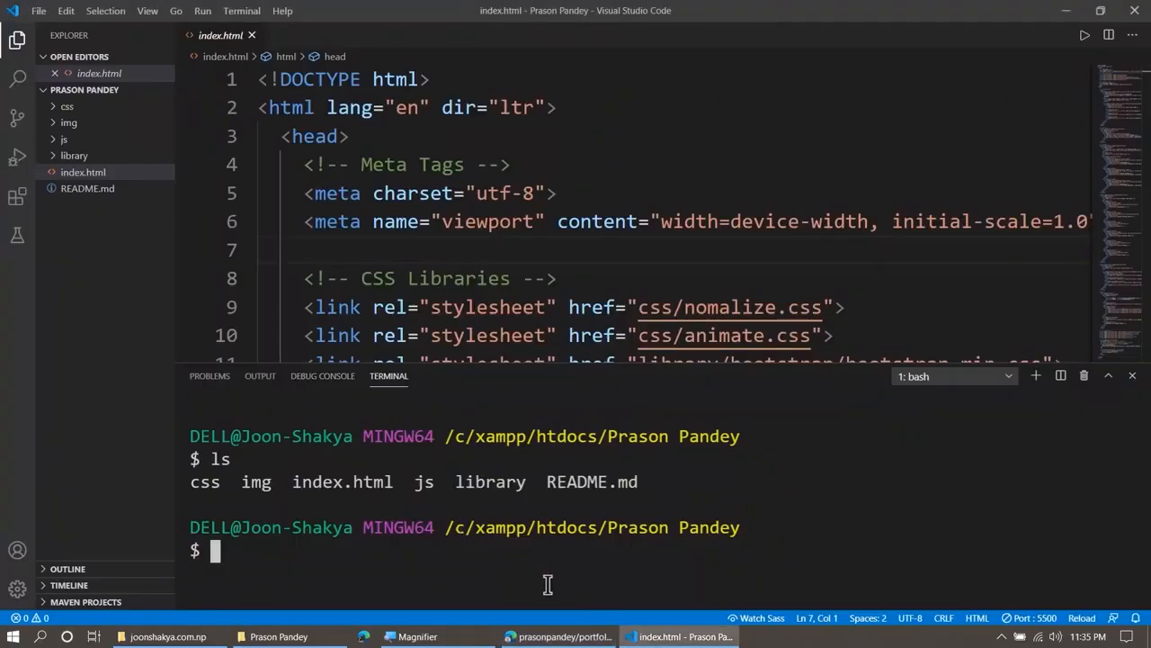
{"action": "type", "text": "git init"}
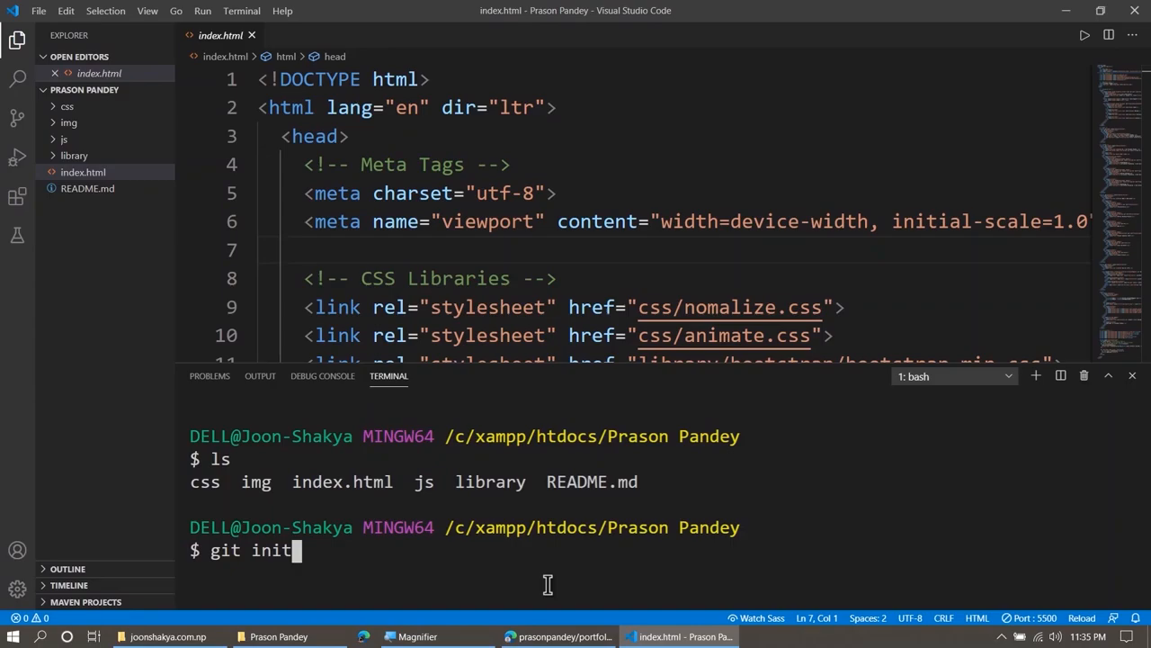
- Run git init, git add . and git status to stage and list all project files
{"action": "key", "text": "Return"}
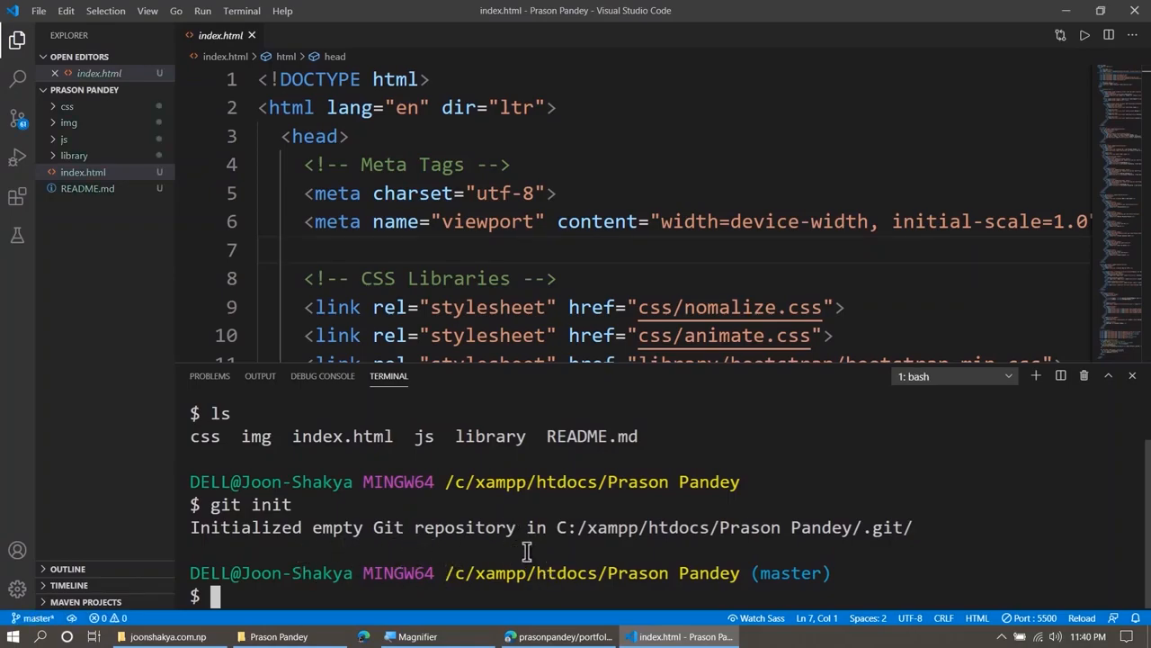
{"action": "type", "text": "git add ."}
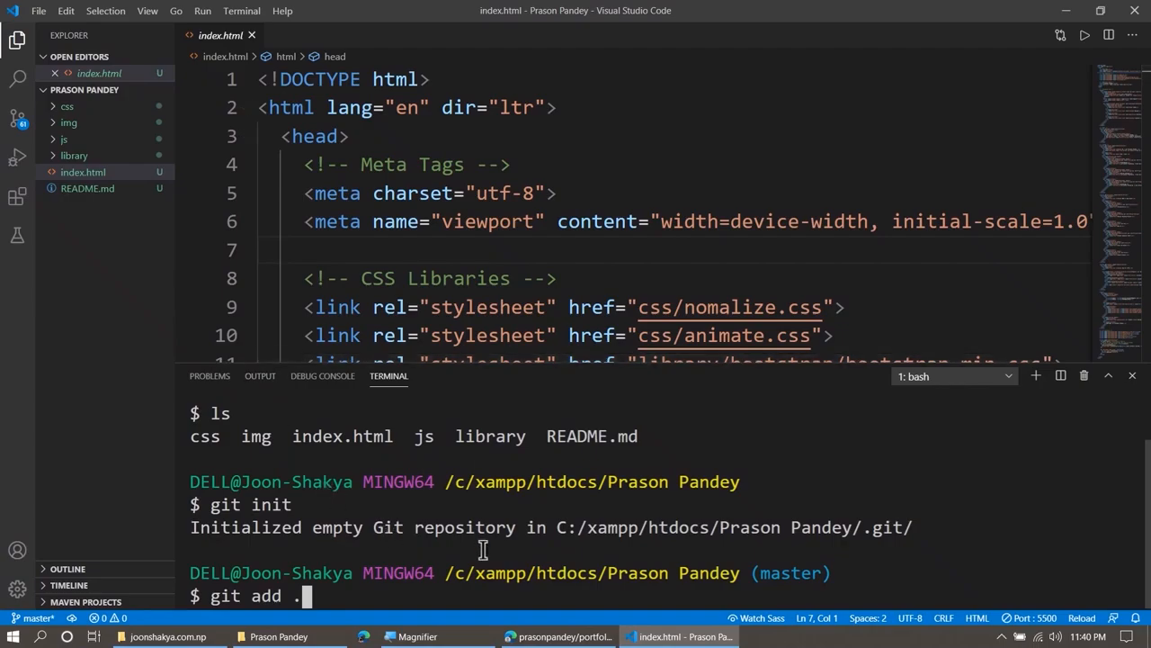
{"action": "key", "text": "Return"}
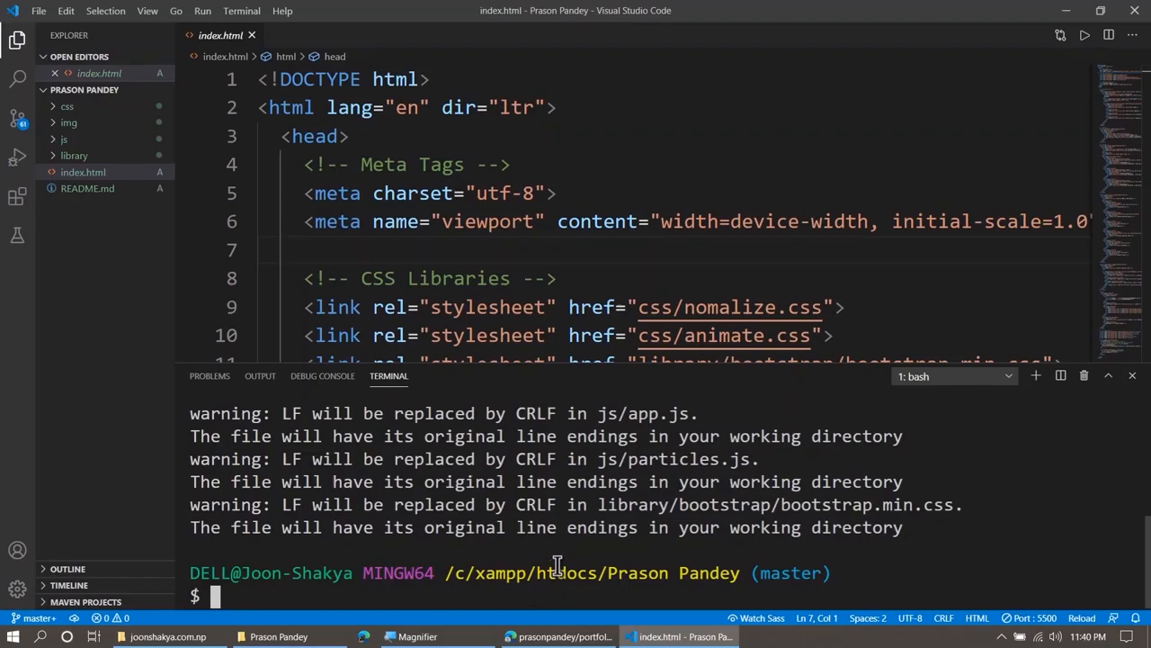
{"action": "type", "text": "git status"}
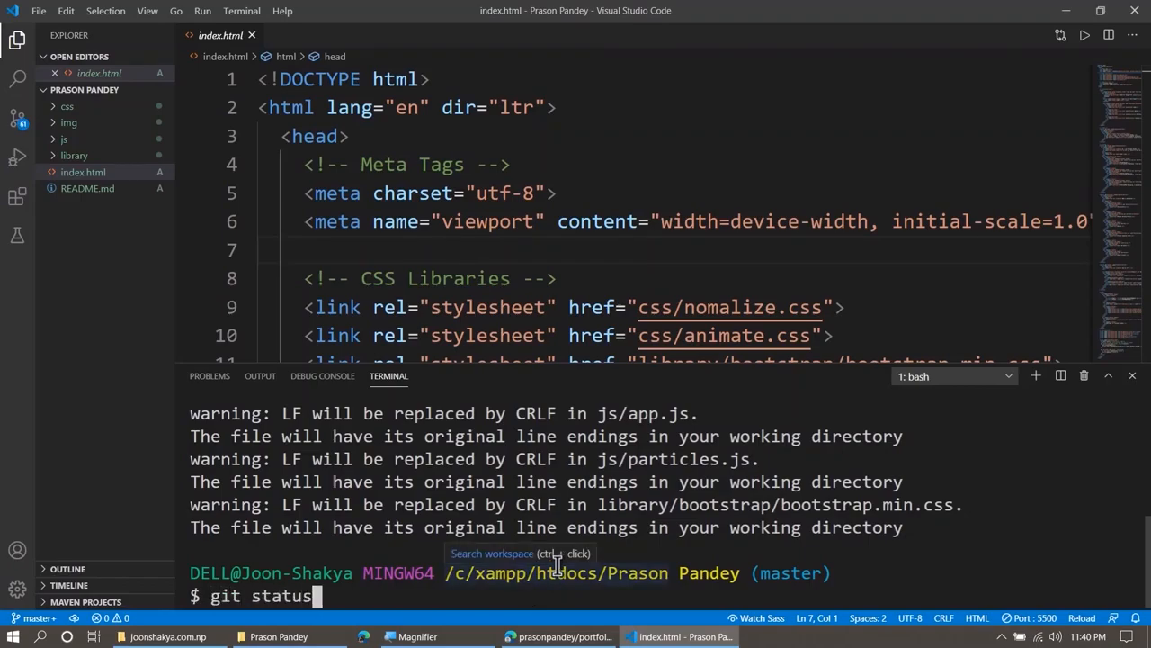
{"action": "key", "text": "Return"}
{"action": "scroll", "coordinate": [558, 565], "scroll_direction": "up", "scroll_amount": 4}
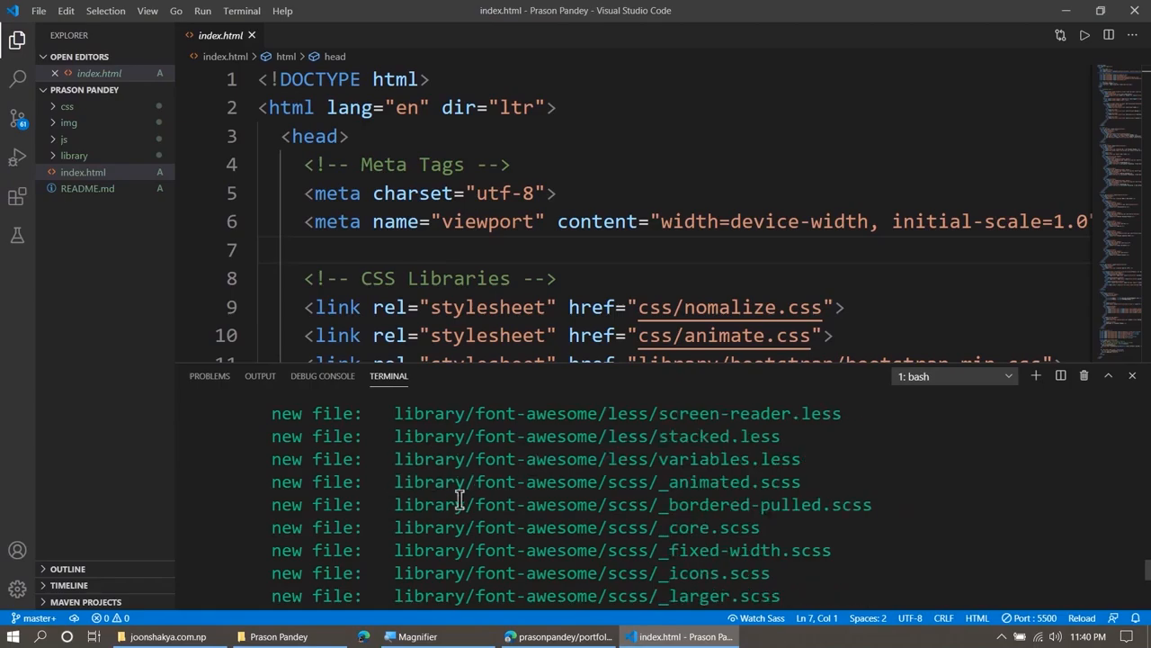
{"action": "scroll", "coordinate": [355, 459], "scroll_direction": "down", "scroll_amount": 5}
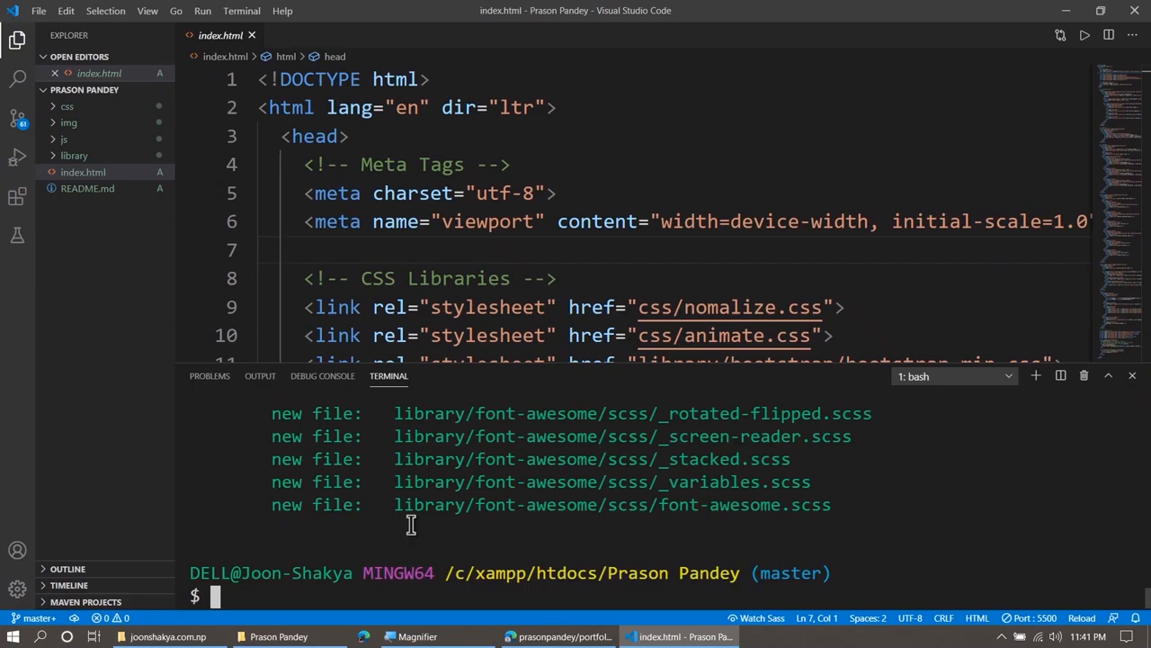
- Commit the staged files with the message "first commit"
{"action": "type", "text": "git comm"}
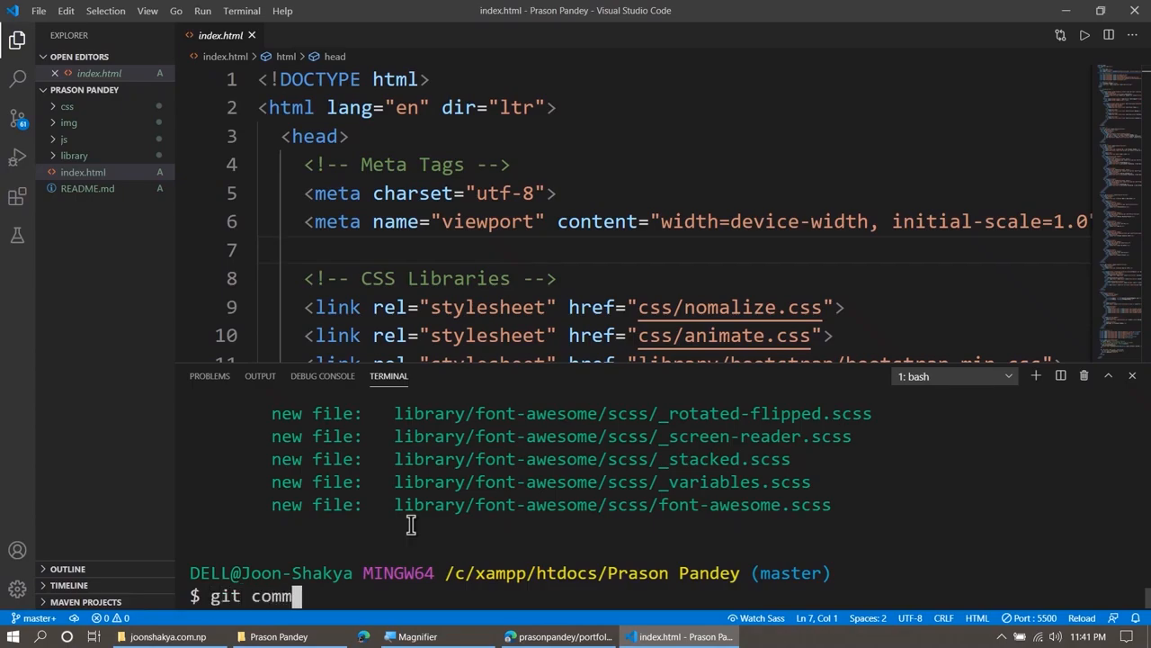
{"action": "type", "text": "it -m \"\""}
{"action": "key", "text": "Left"}
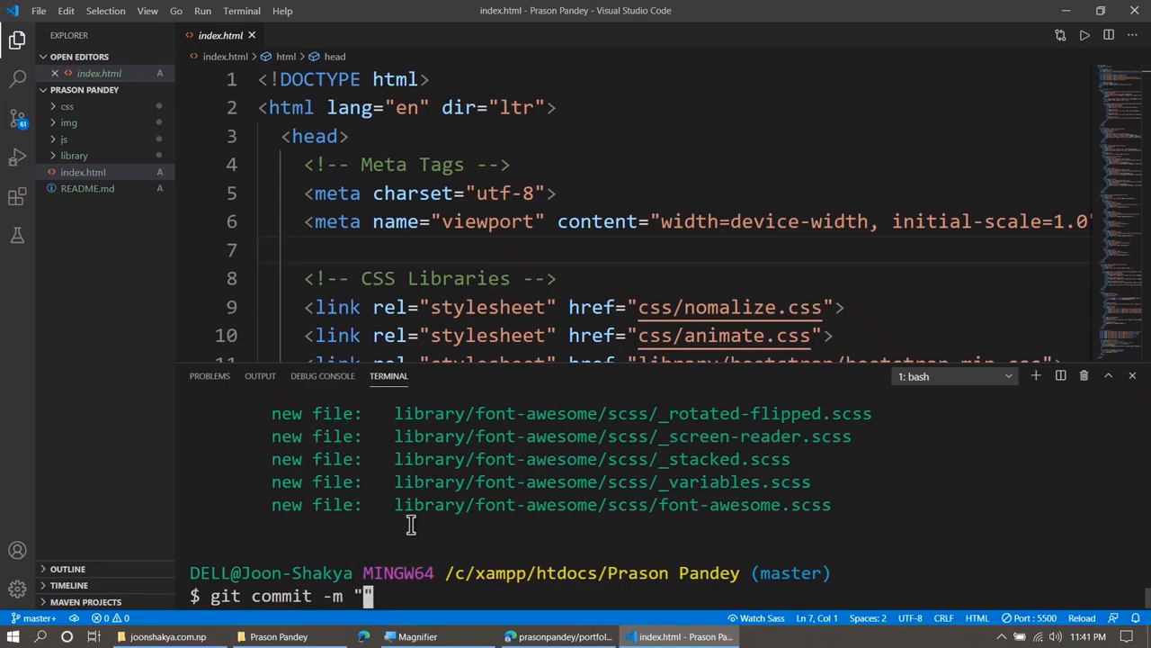
{"action": "type", "text": "first com"}
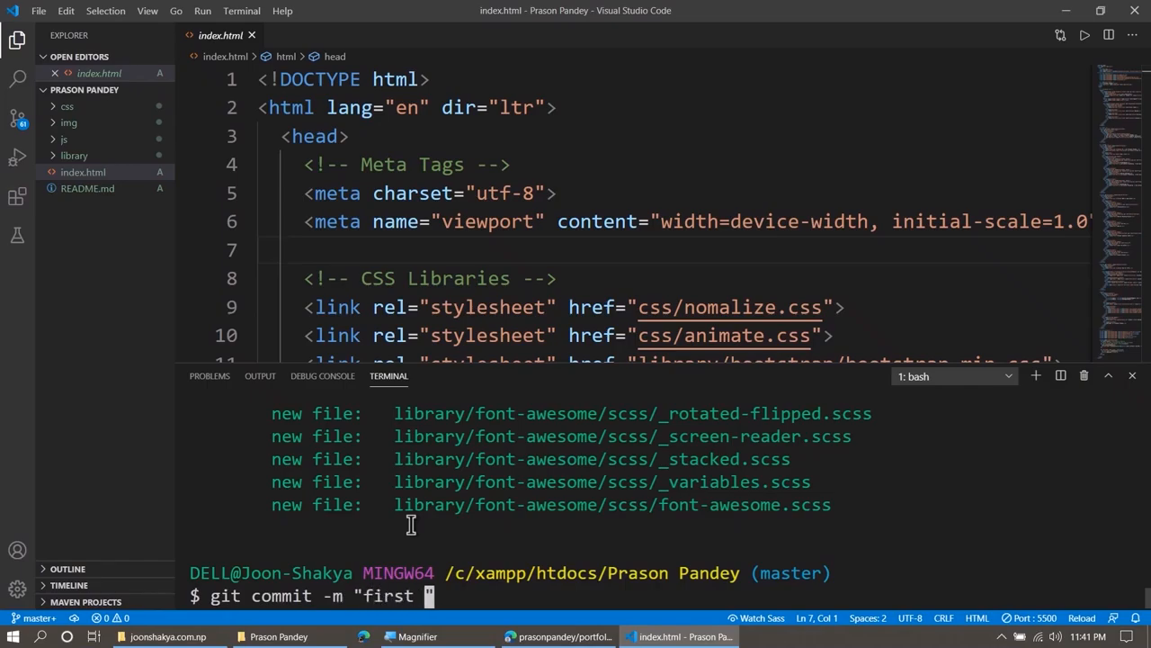
{"action": "type", "text": "mit"}
{"action": "key", "text": "BackSpace"}
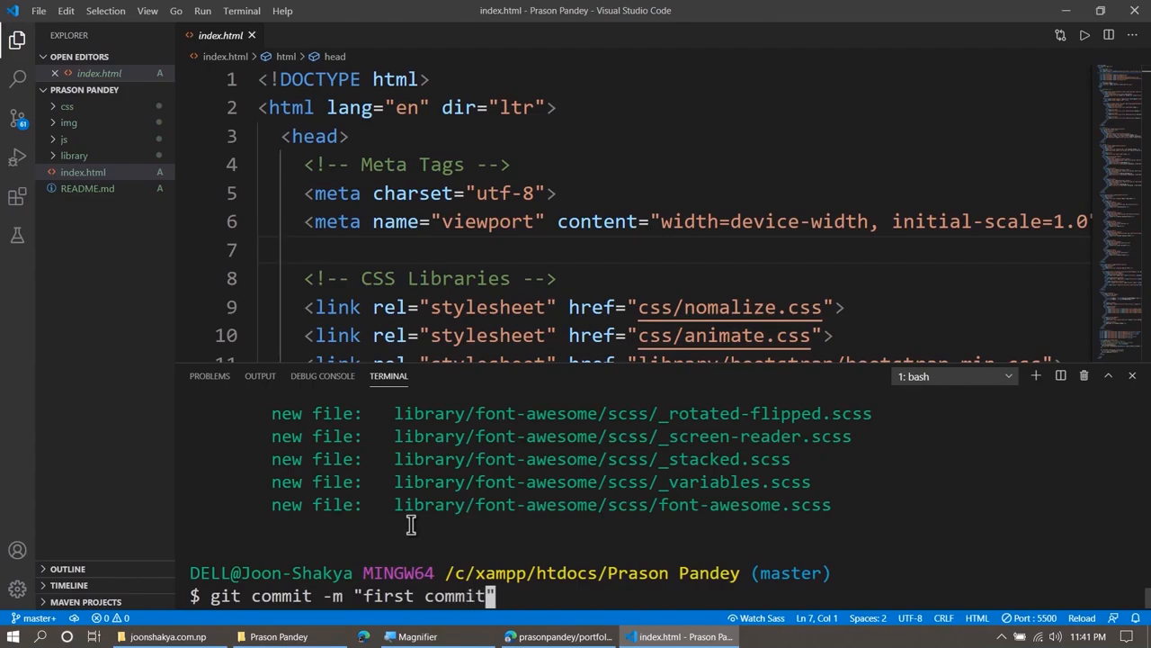
{"action": "key", "text": "Return"}
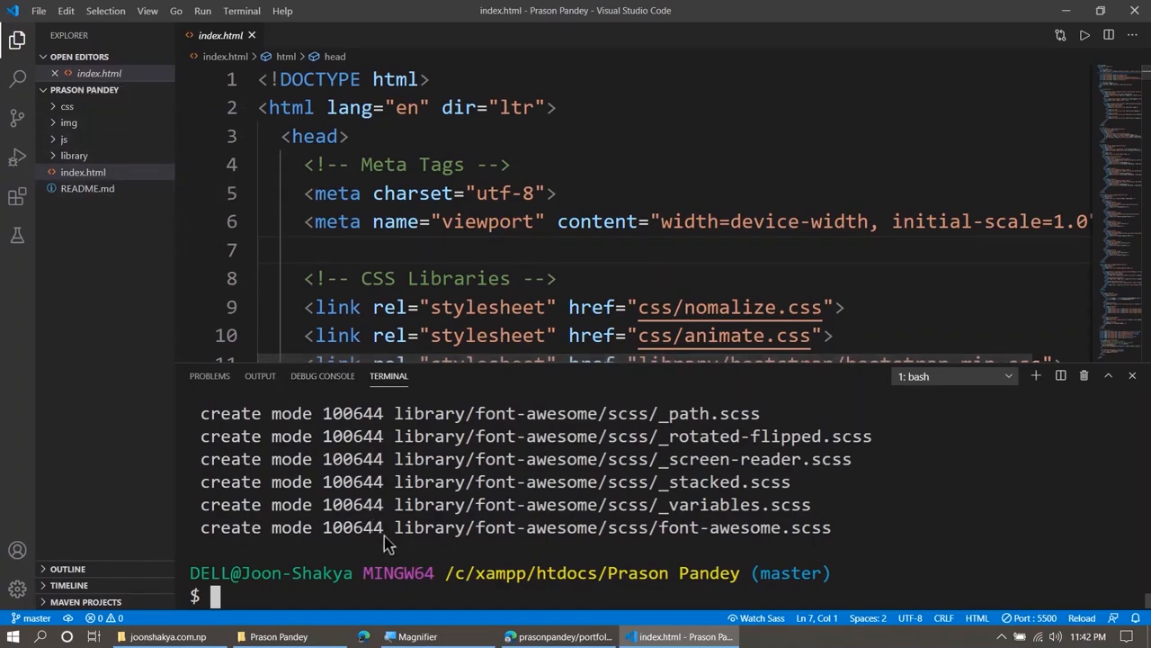
{"action": "key", "text": "alt+Tab"}
{"action": "key", "text": "alt+Tab"}
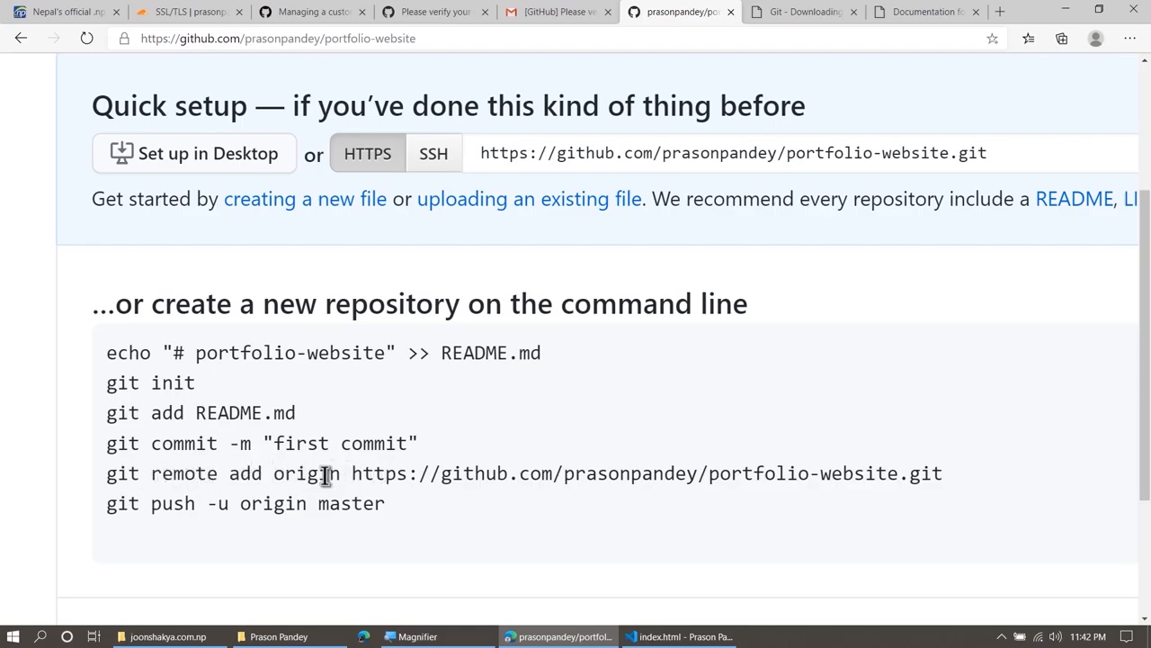
- Copy the git remote add origin line from GitHub's Quick setup instructions
{"action": "left_click_drag", "start_coordinate": [353, 475], "coordinate": [865, 473]}
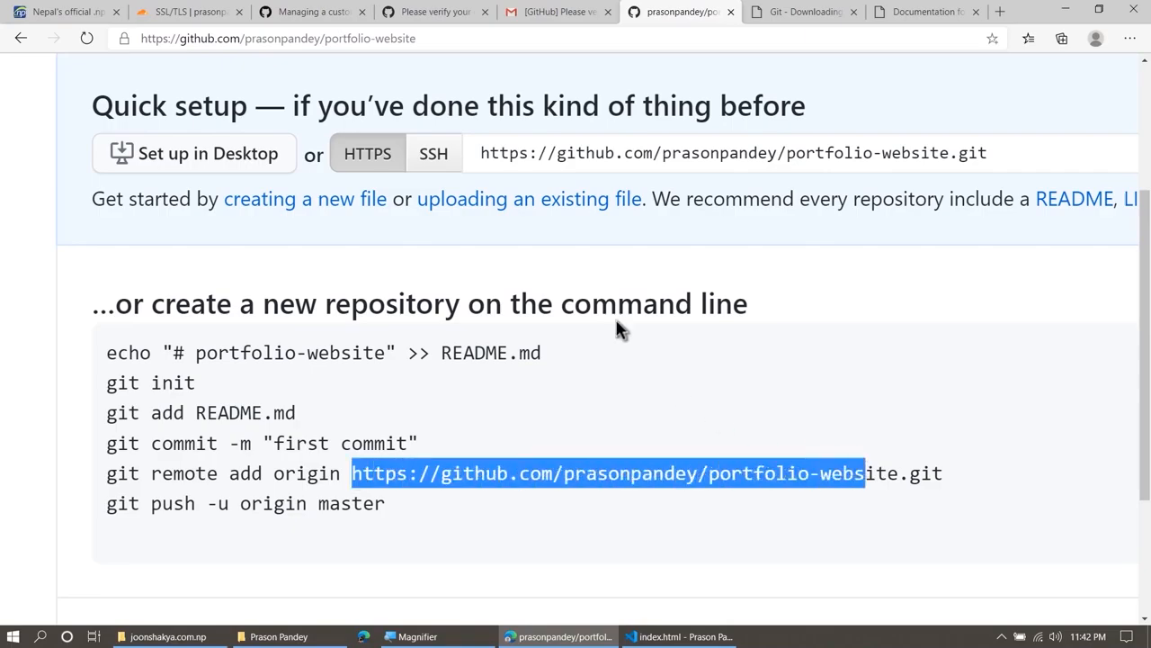
{"action": "left_click", "coordinate": [343, 45]}
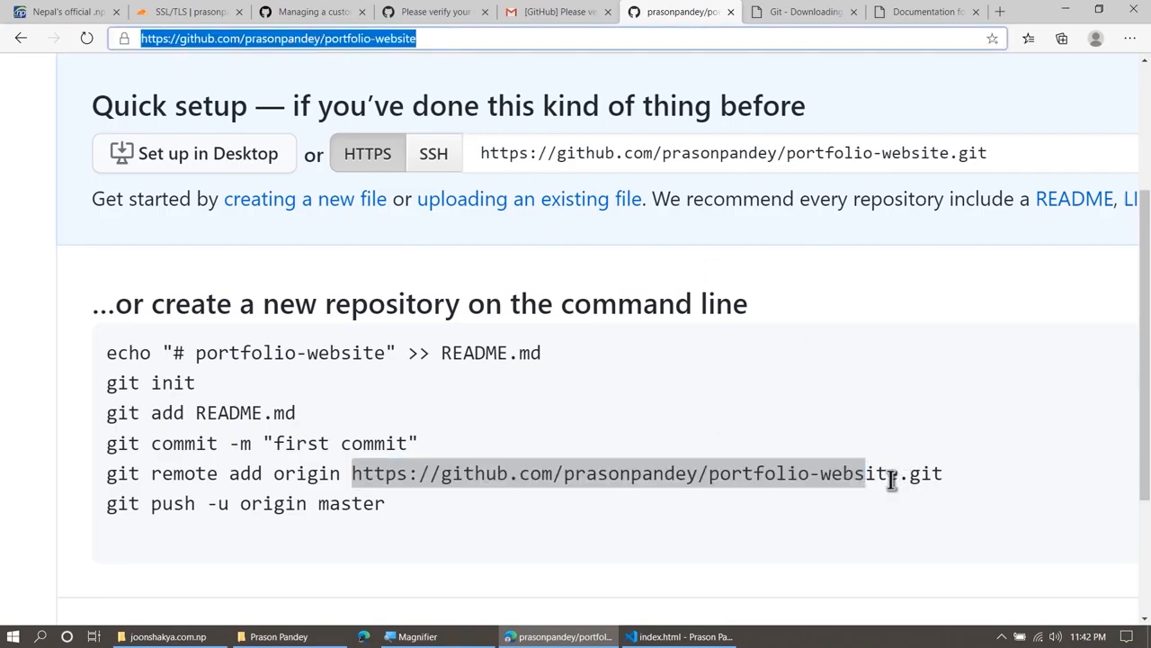
{"action": "double_click", "coordinate": [922, 472]}
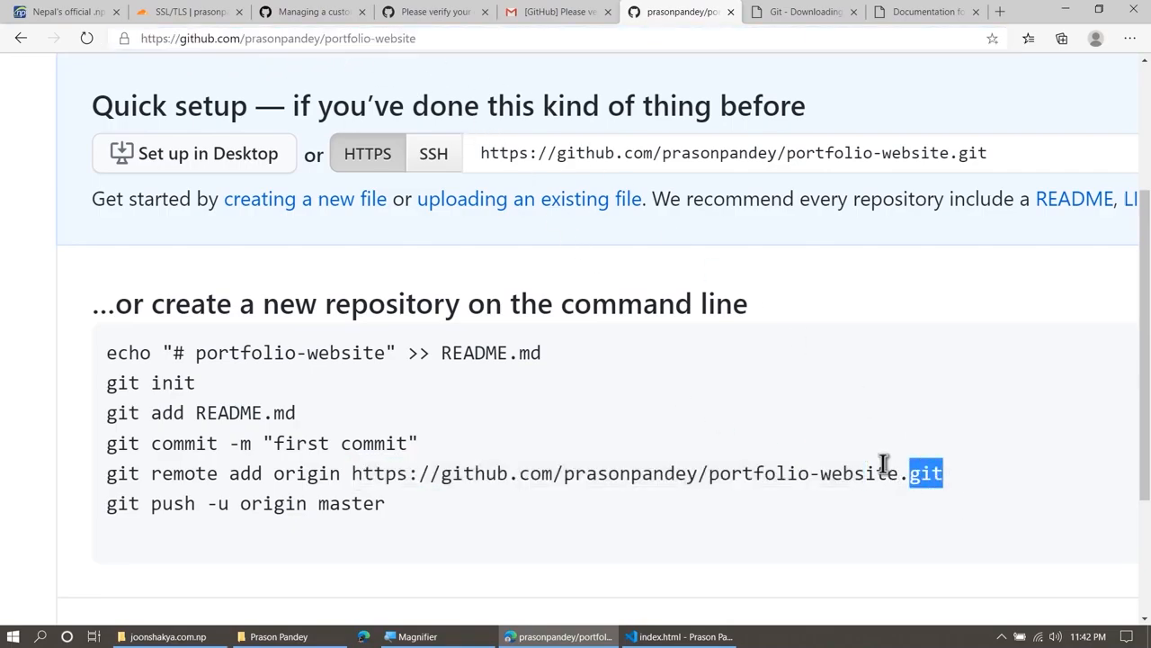
{"action": "triple_click", "coordinate": [707, 477]}
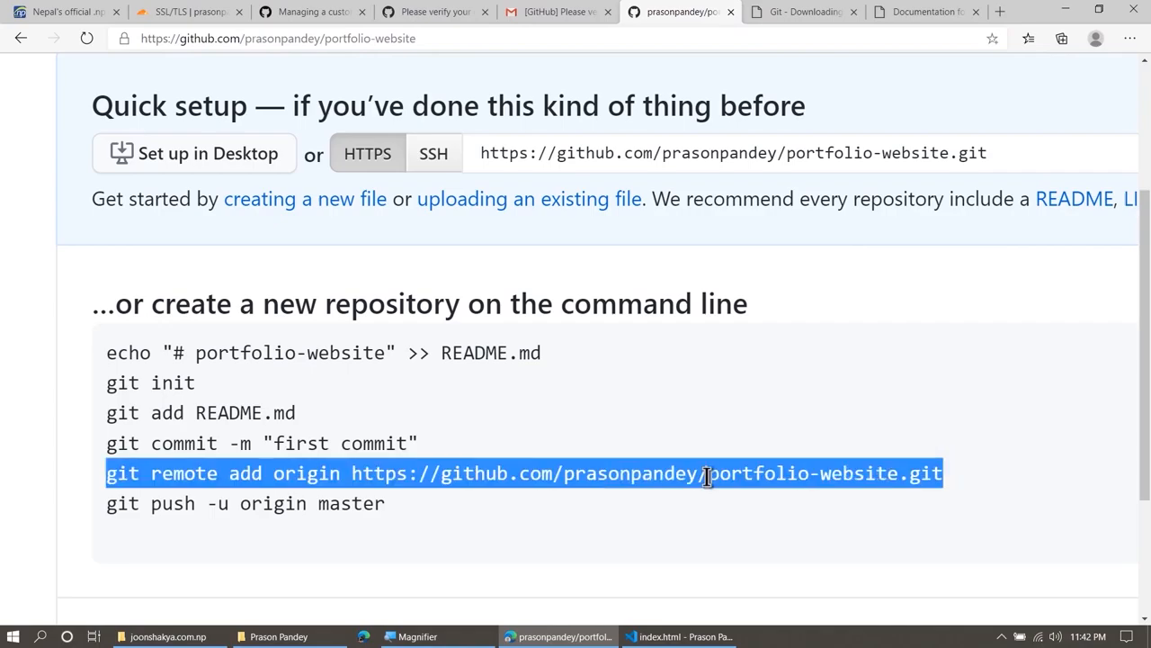
{"action": "key", "text": "ctrl+c"}
{"action": "key", "text": "alt+Tab"}
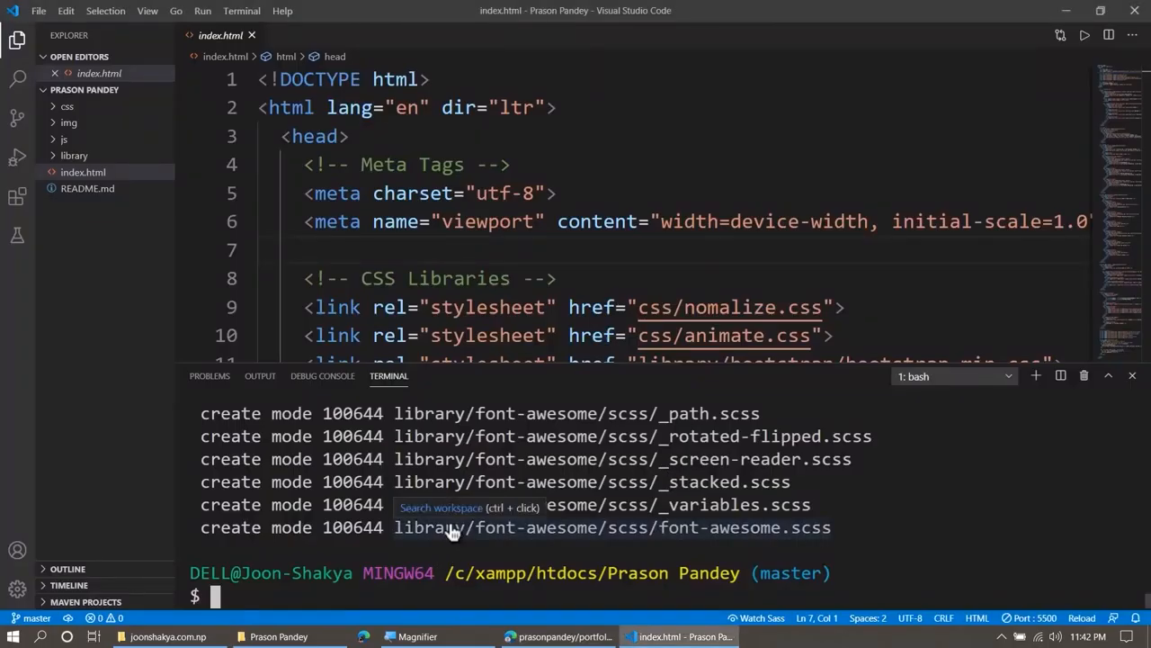
- Add the GitHub remote as origin and run git push -u origin master
{"action": "key", "text": "ctrl+v"}
{"action": "key", "text": "Return"}
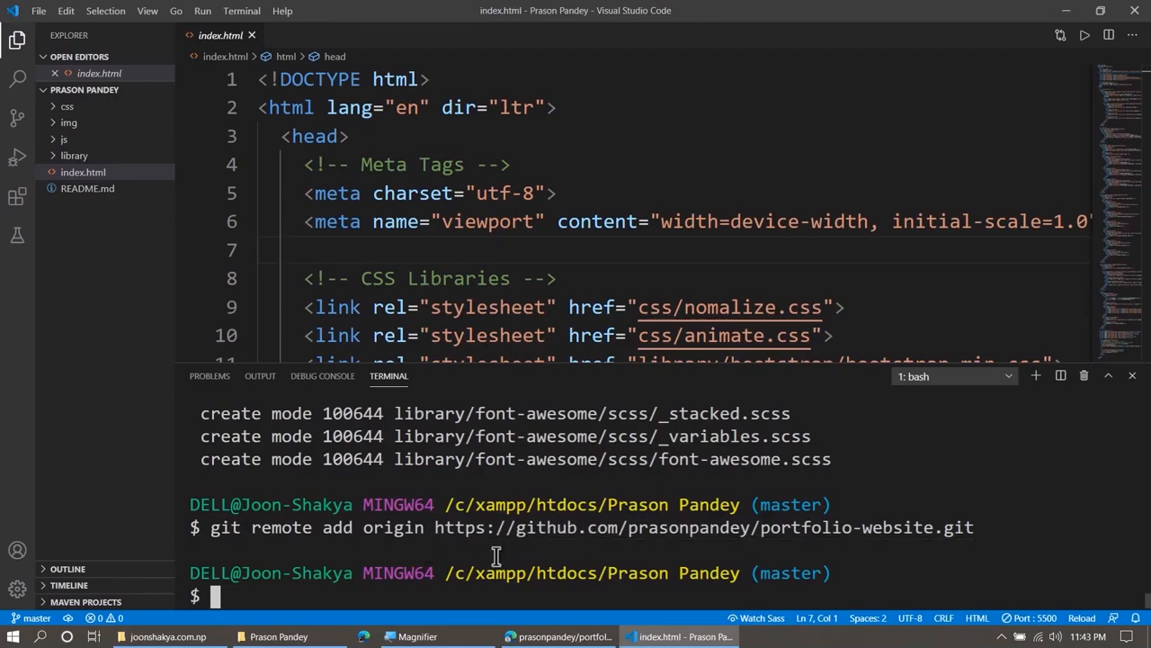
{"action": "type", "text": "git push"}
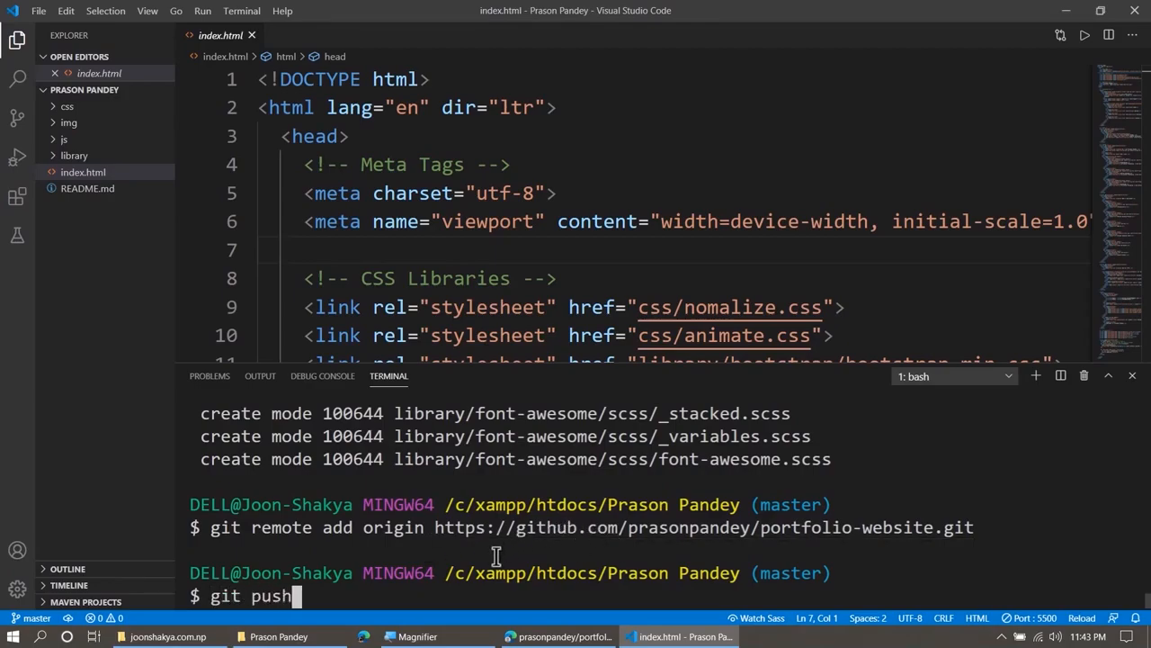
{"action": "type", "text": " -u o"}
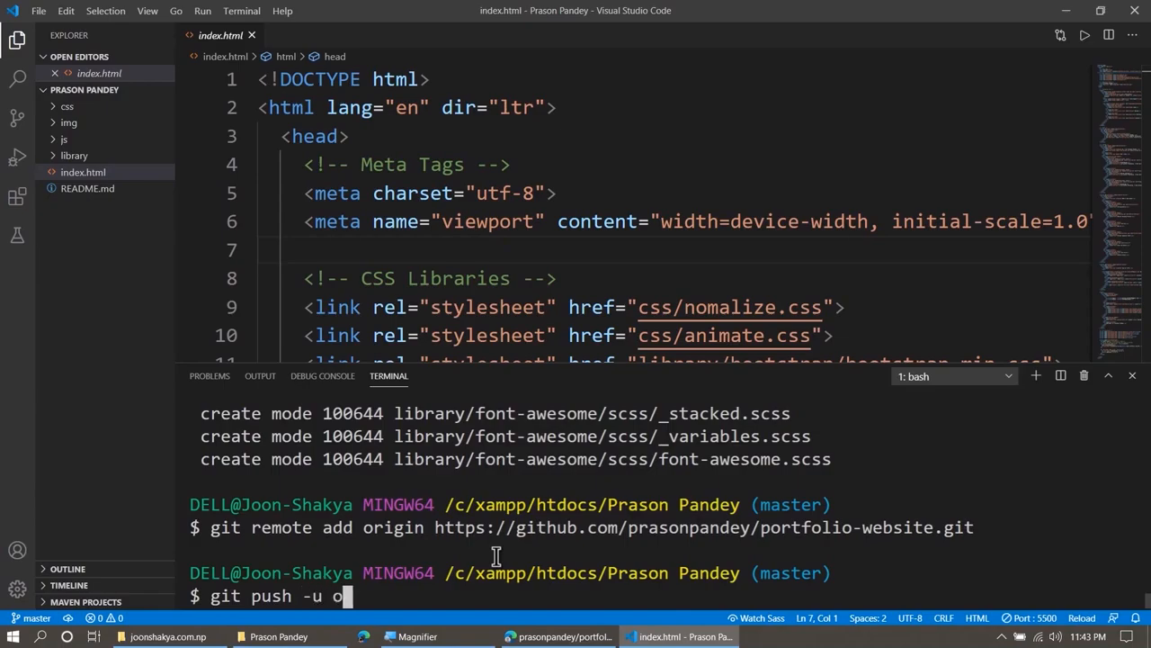
{"action": "type", "text": "rigin master"}
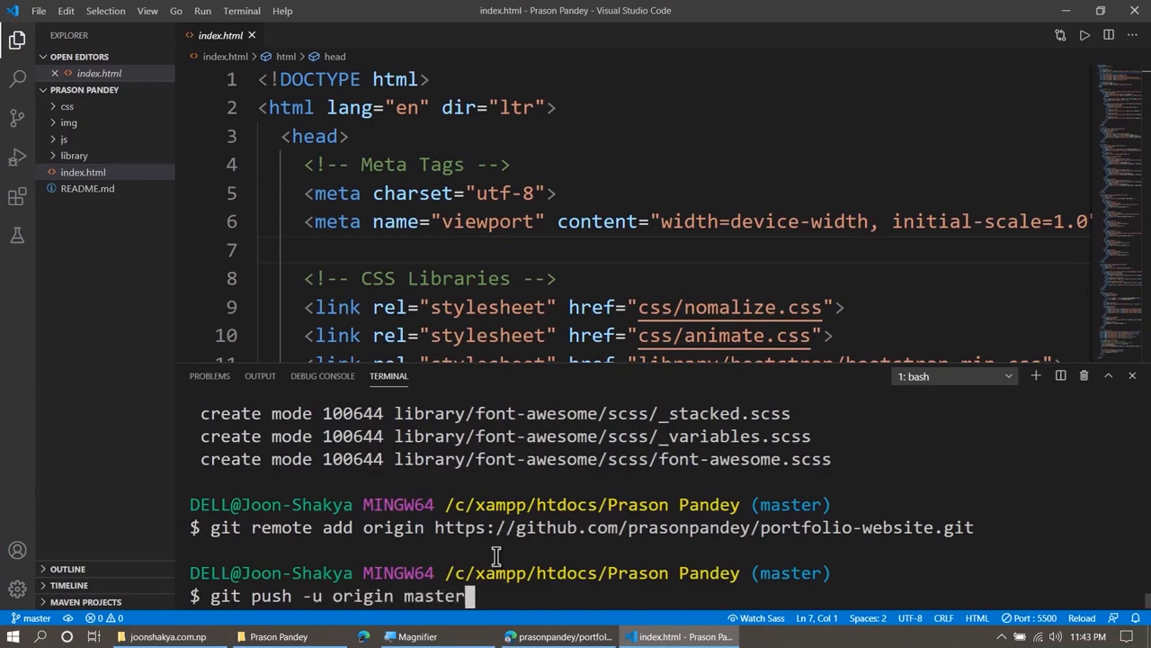
{"action": "key", "text": "Return"}
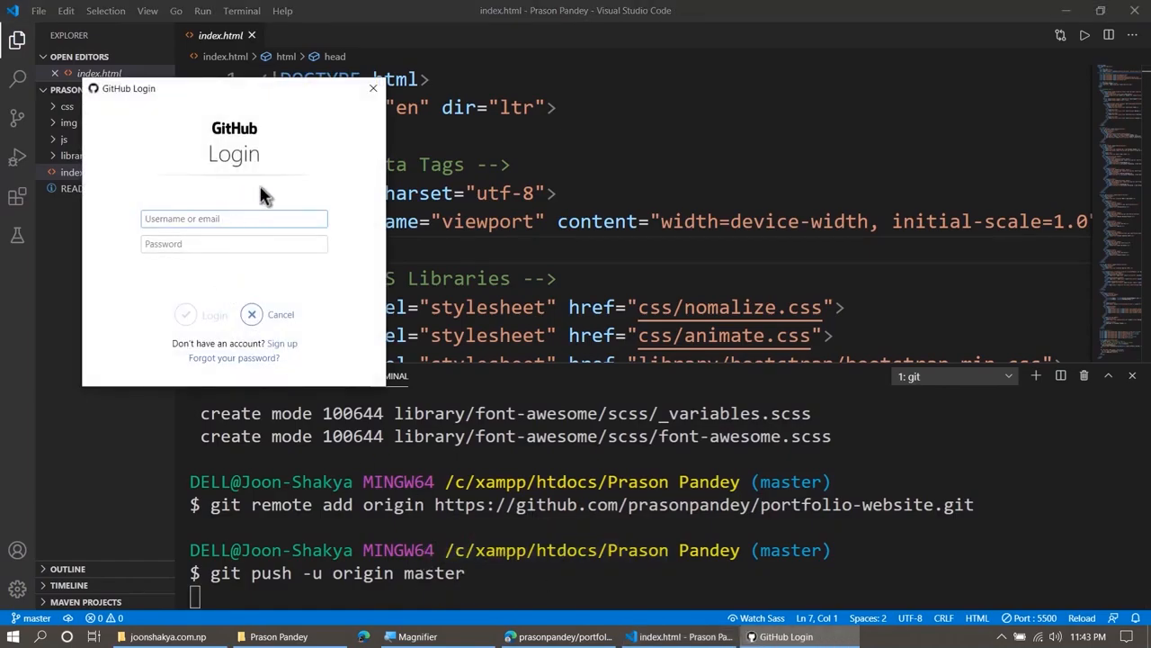
- Sign in with the GitHub account e-mail and password to complete the push
{"action": "key", "text": "Tab"}
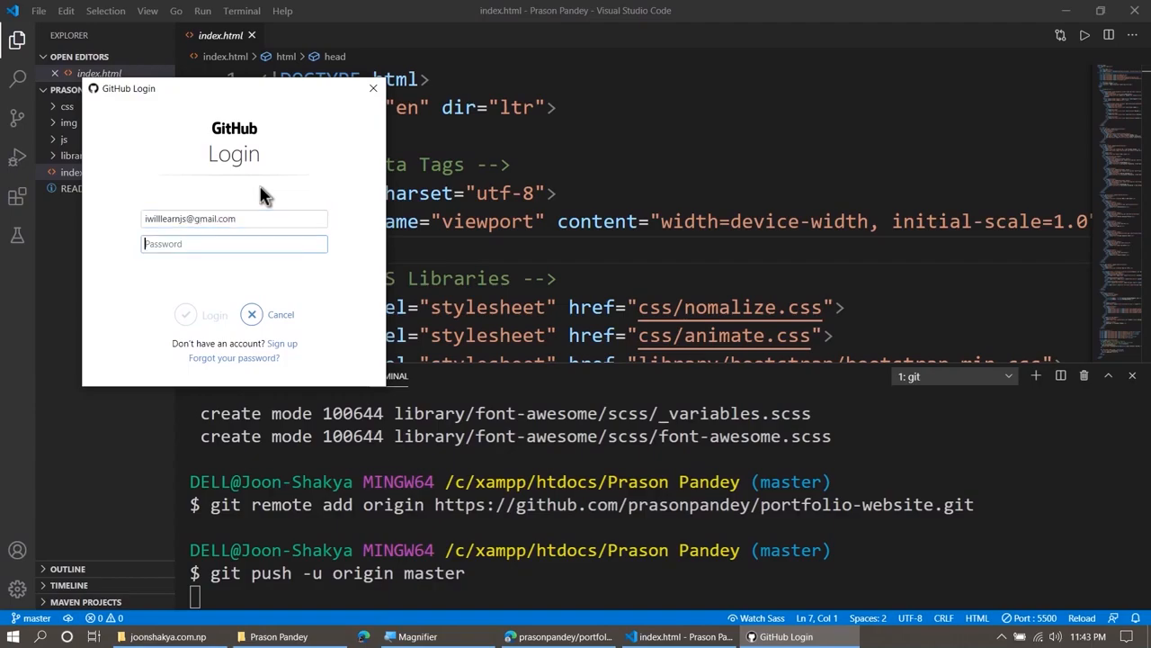
{"action": "type", "text": "***********"}
{"action": "key", "text": "Return"}
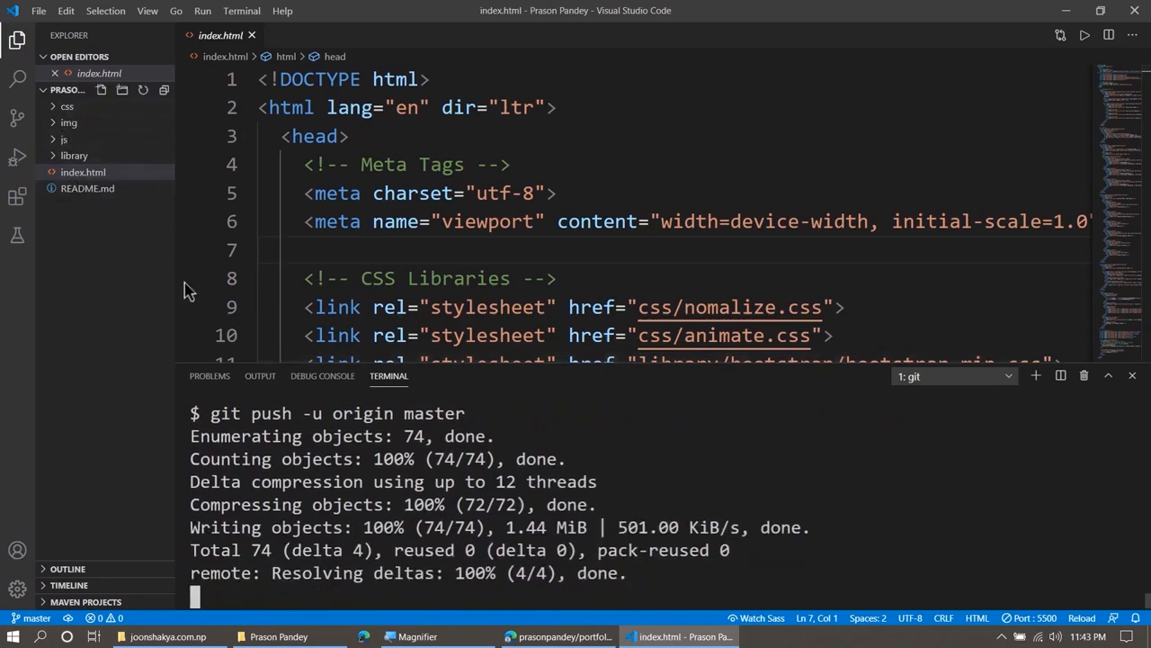
{"action": "key", "text": "alt+Tab"}
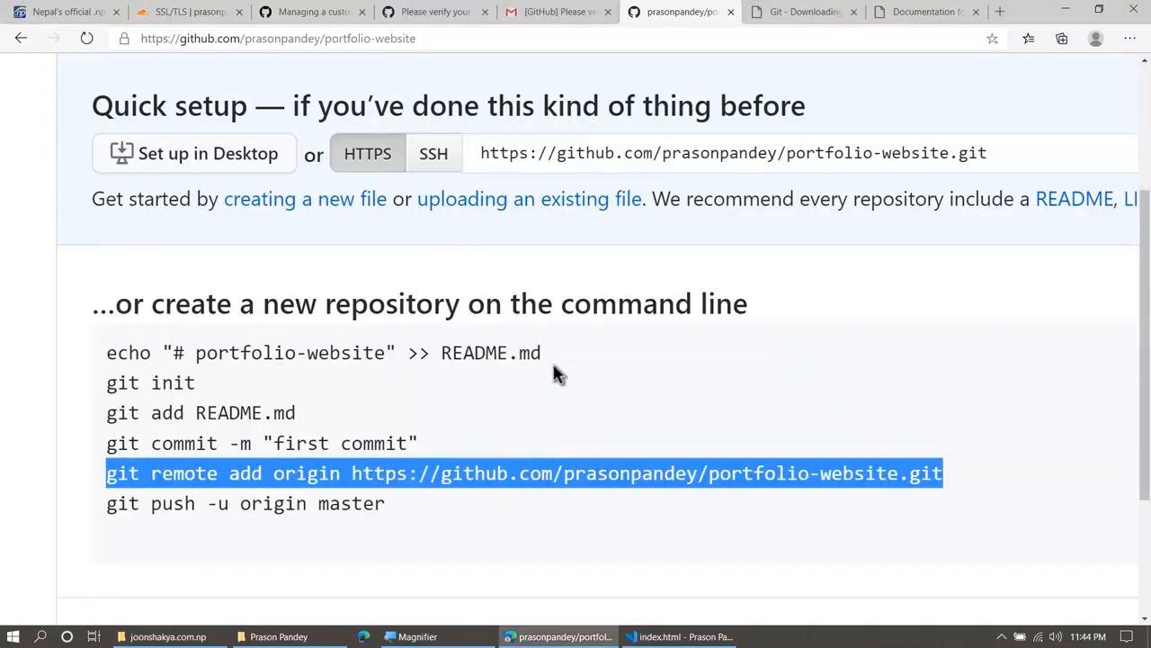
- Reload the portfolio-website repository and set its GitHub Pages source to the master branch
{"action": "key", "text": "F5"}
{"action": "key", "text": "ctrl+0"}
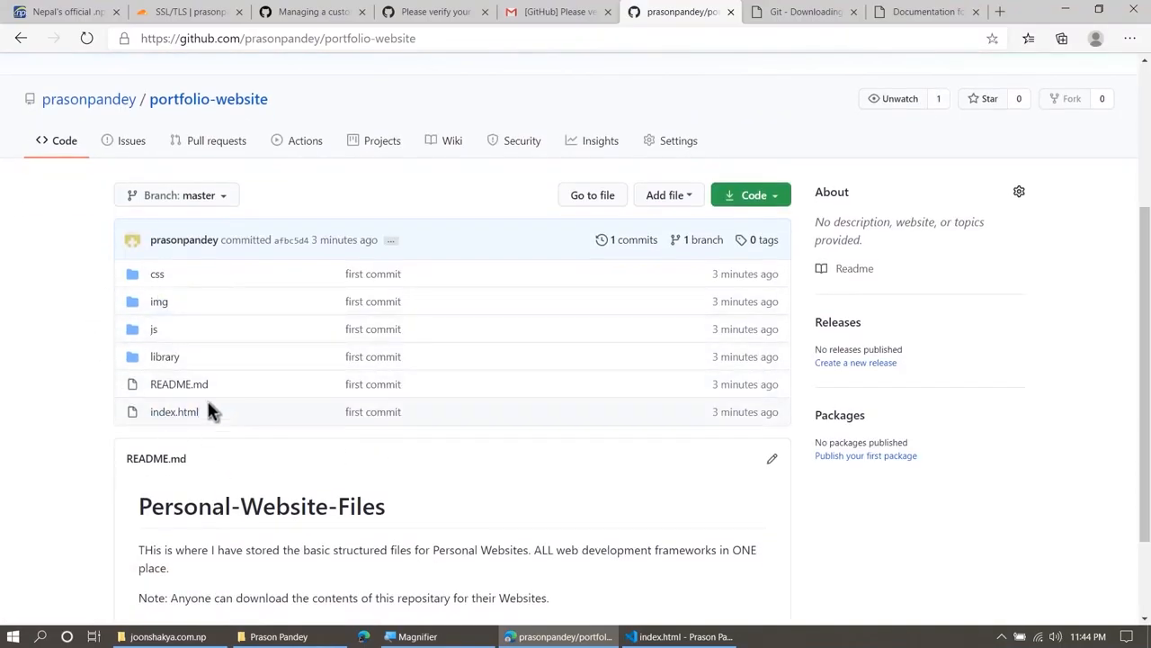
{"action": "scroll", "coordinate": [274, 391], "scroll_direction": "up", "scroll_amount": 1}
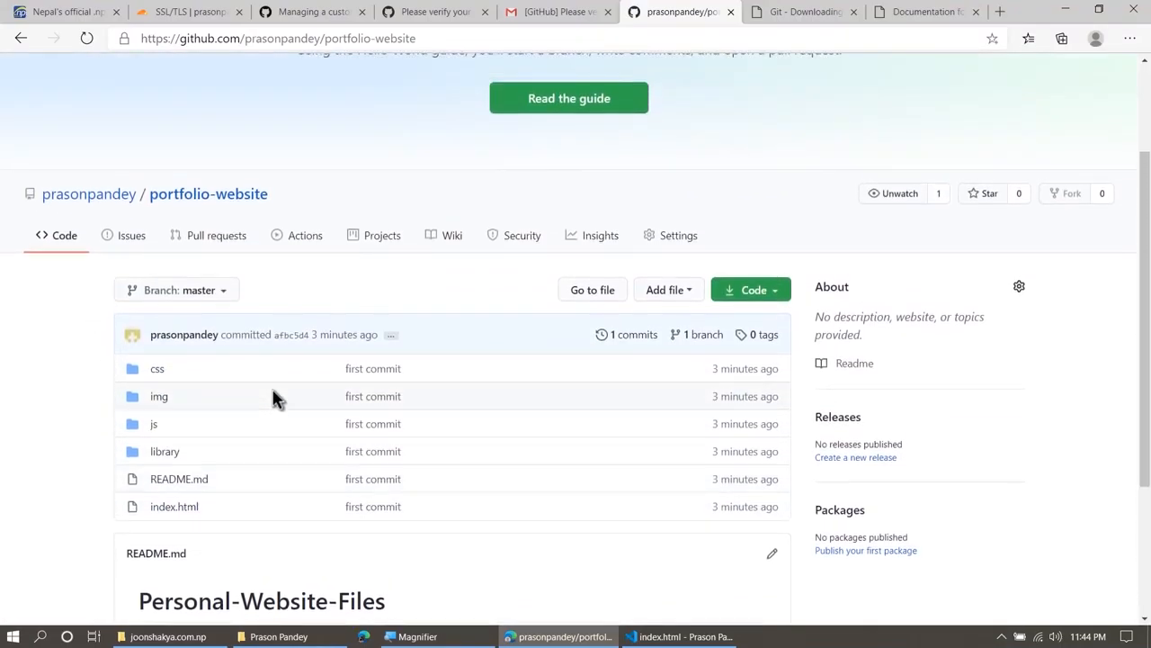
{"action": "left_click", "coordinate": [670, 240]}
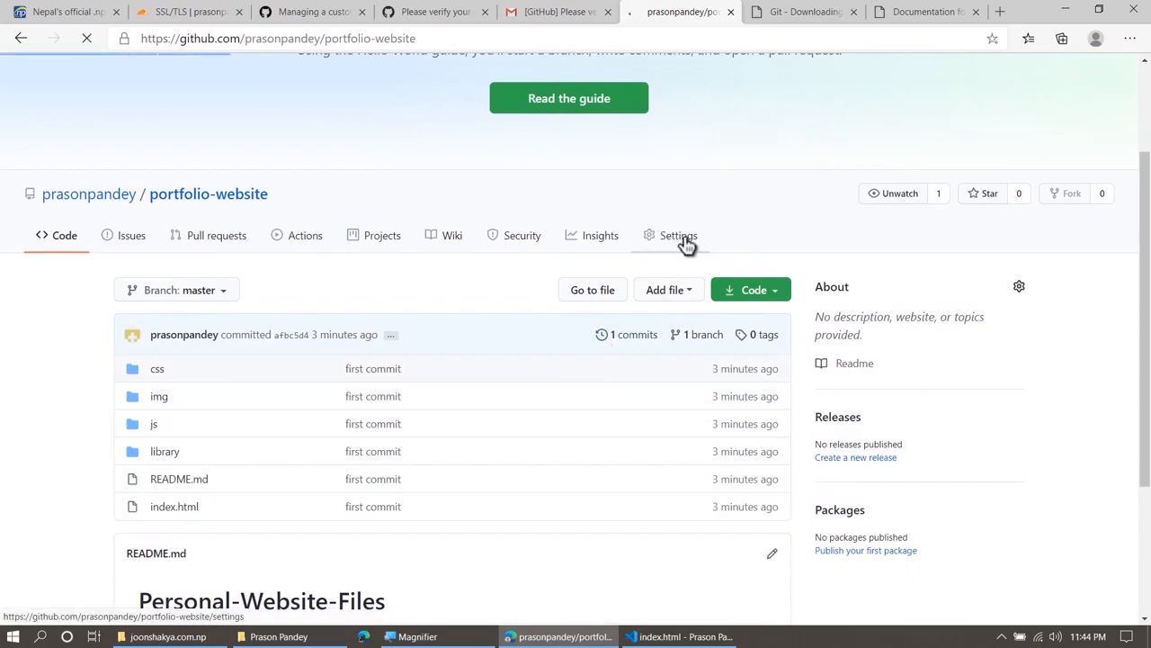
{"action": "scroll", "coordinate": [465, 315], "scroll_direction": "down", "scroll_amount": 15}
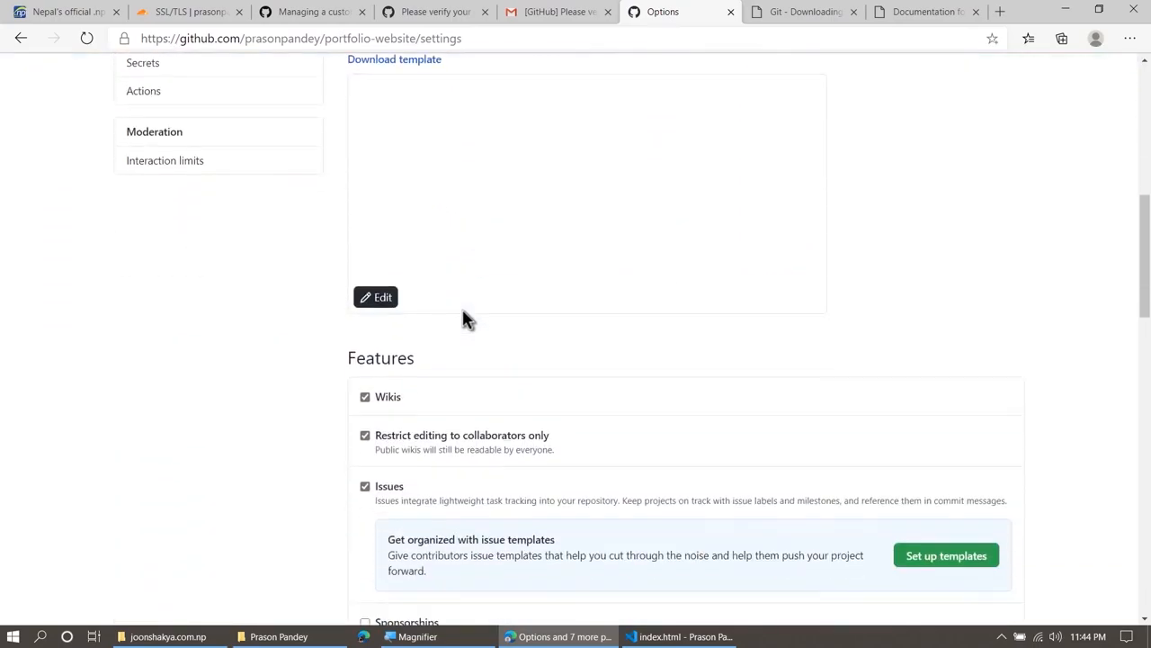
{"action": "scroll", "coordinate": [463, 310], "scroll_direction": "down", "scroll_amount": 10}
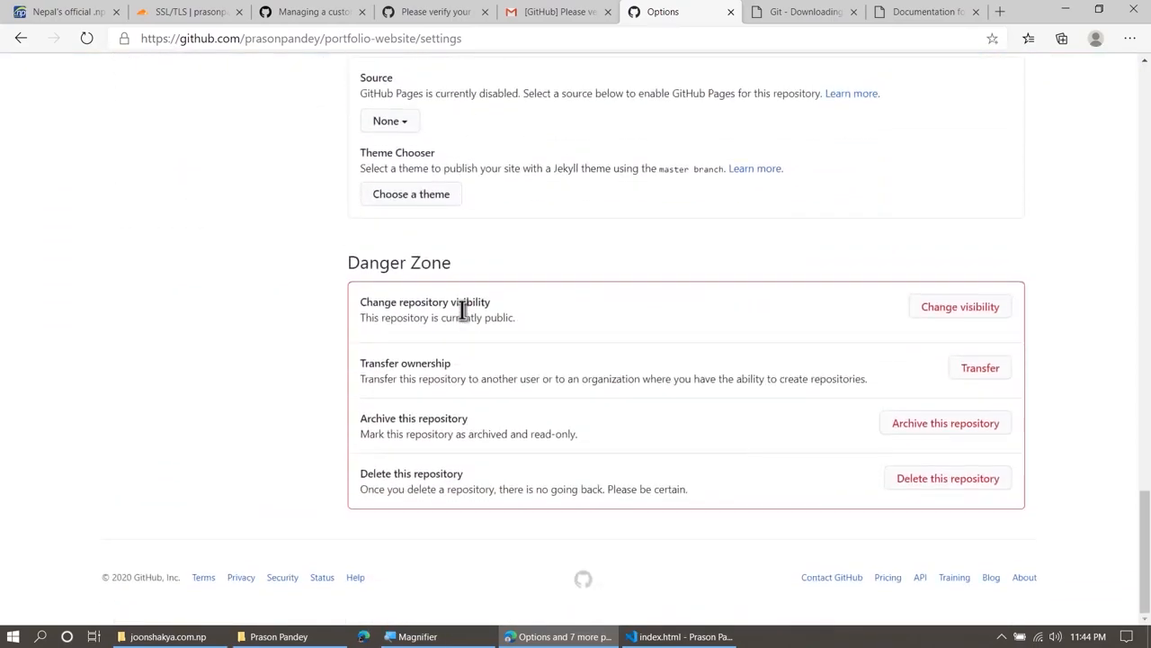
{"action": "scroll", "coordinate": [393, 249], "scroll_direction": "up", "scroll_amount": 2}
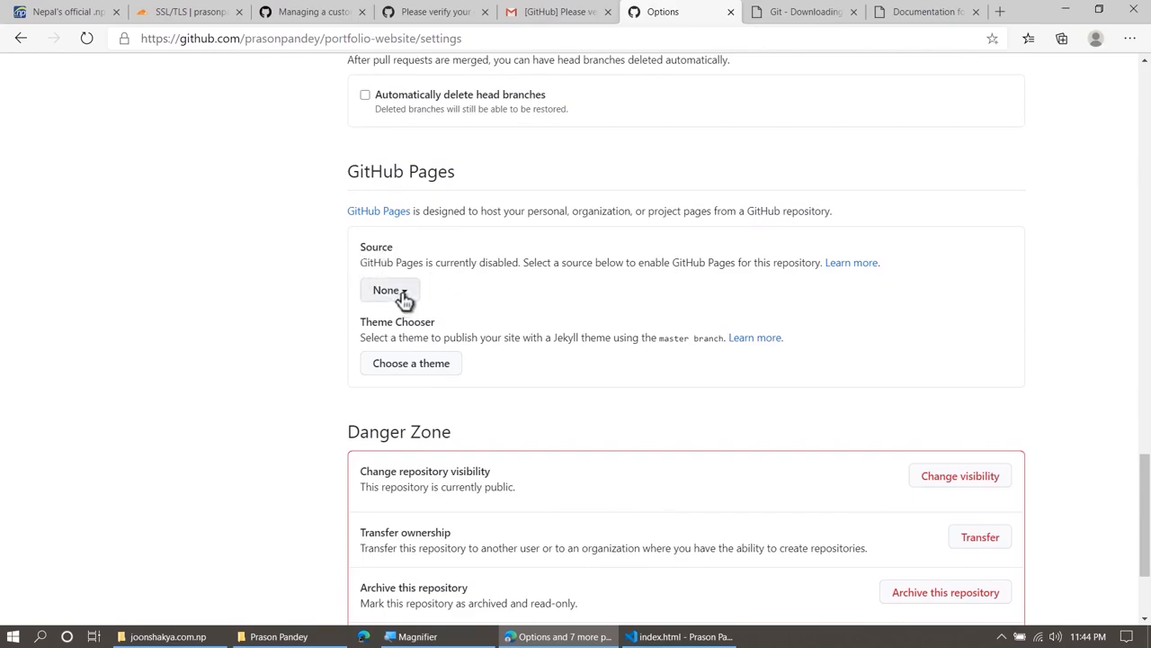
{"action": "left_click", "coordinate": [402, 292]}
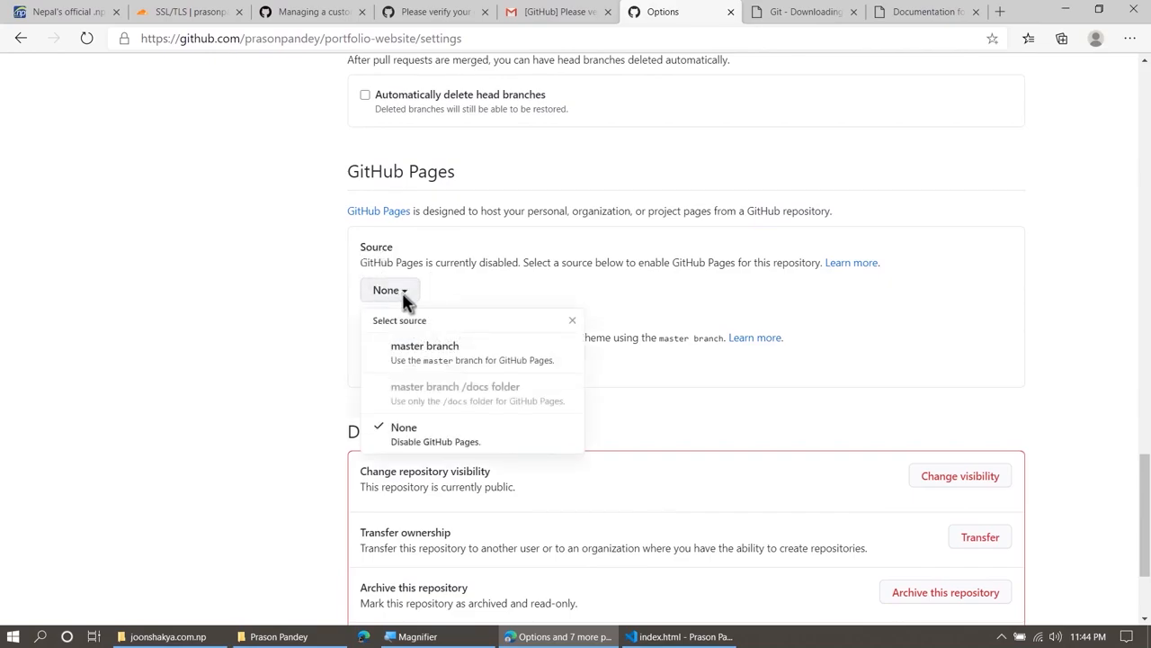
{"action": "left_click", "coordinate": [418, 356]}
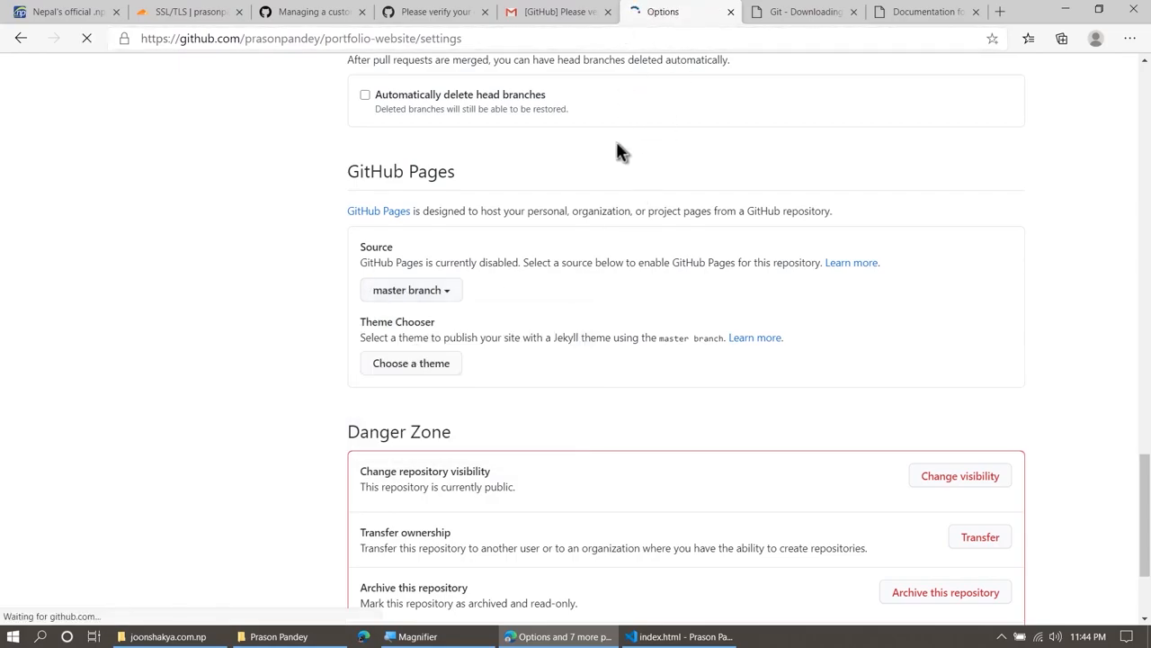
- Select the Custom domain field and copy prasonpandey.com.np from the registrar's active domains list
{"action": "scroll", "coordinate": [534, 273], "scroll_direction": "down", "scroll_amount": 10}
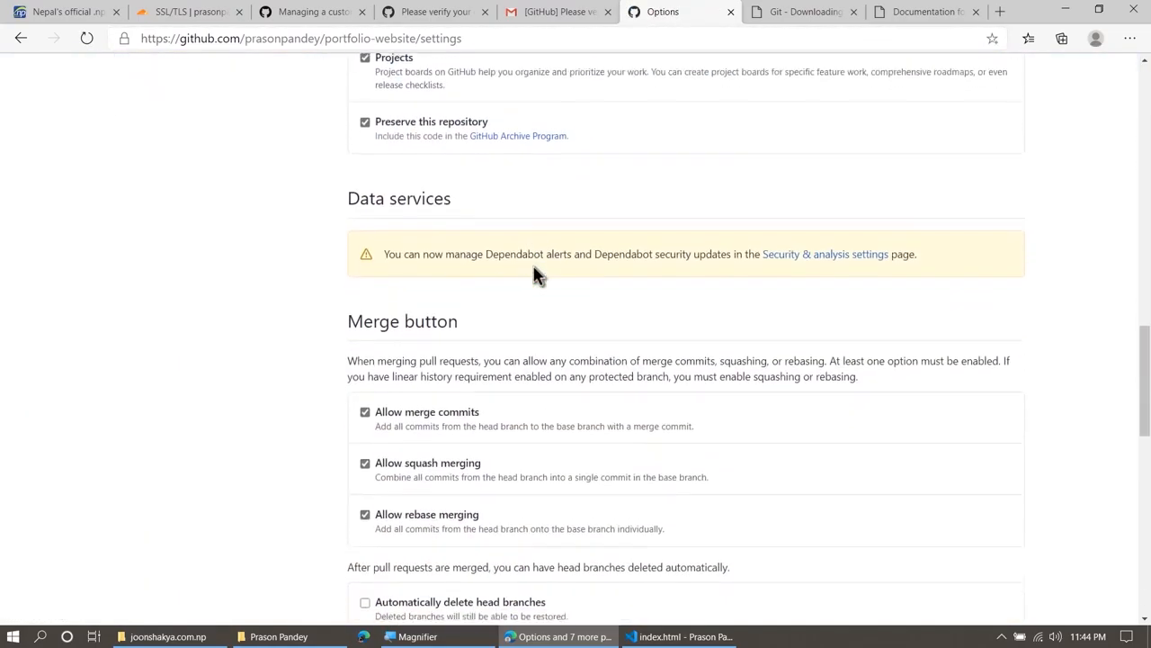
{"action": "scroll", "coordinate": [534, 273], "scroll_direction": "down", "scroll_amount": 6}
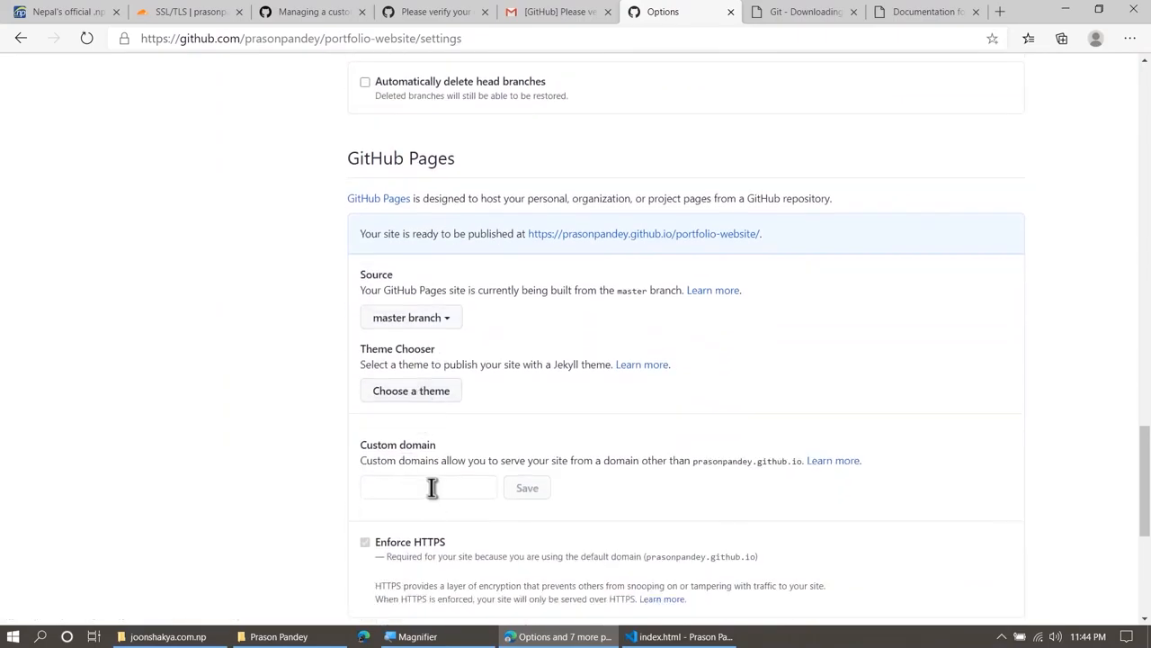
{"action": "left_click", "coordinate": [431, 487]}
{"action": "left_click", "coordinate": [55, 12]}
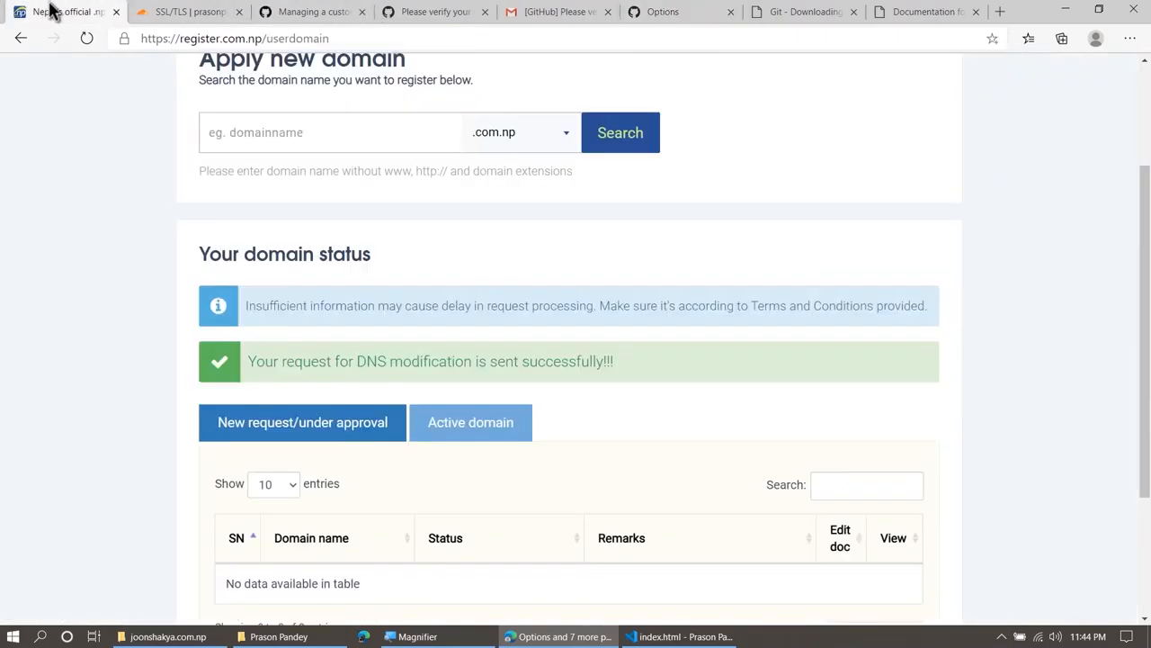
{"action": "scroll", "coordinate": [305, 368], "scroll_direction": "down", "scroll_amount": 2}
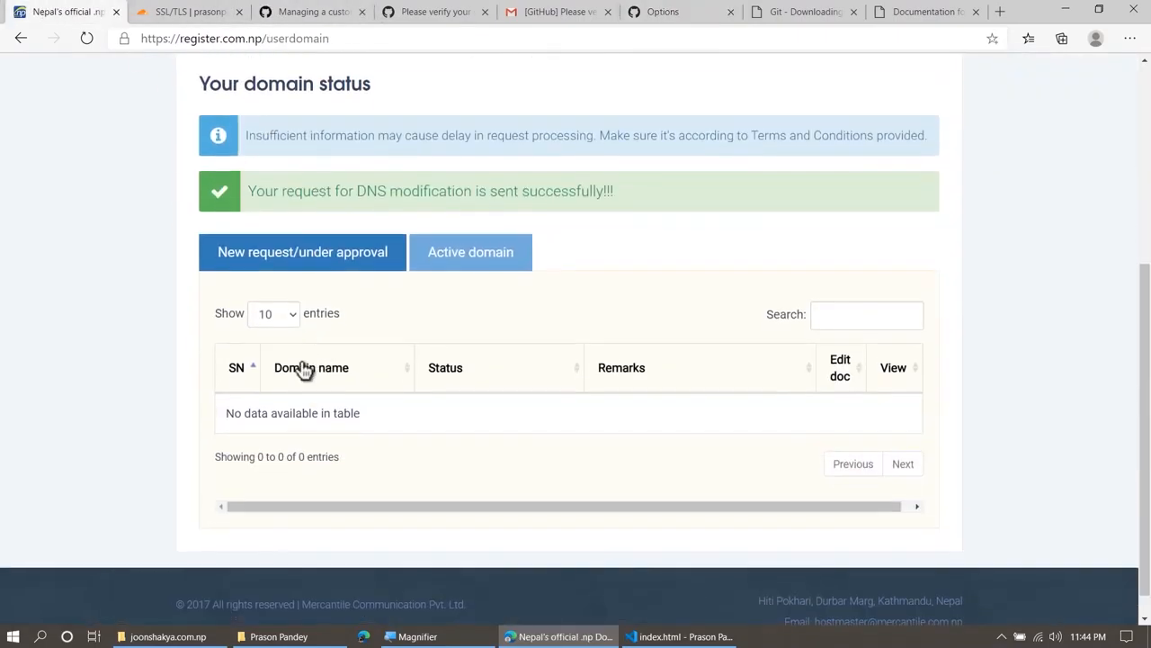
{"action": "left_click", "coordinate": [470, 252]}
{"action": "double_click", "coordinate": [350, 404]}
{"action": "key", "text": "ctrl+c"}
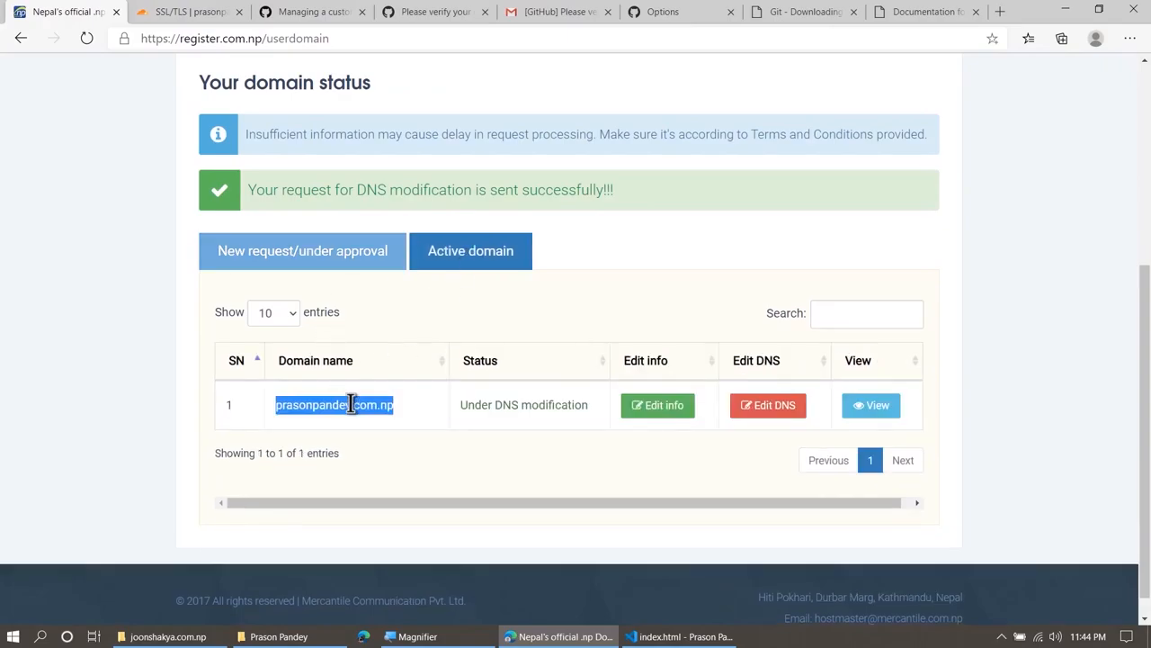
{"action": "left_click", "coordinate": [690, 11]}
{"action": "scroll", "coordinate": [477, 444], "scroll_direction": "up", "scroll_amount": 3}
{"action": "scroll", "coordinate": [477, 443], "scroll_direction": "down", "scroll_amount": 1}
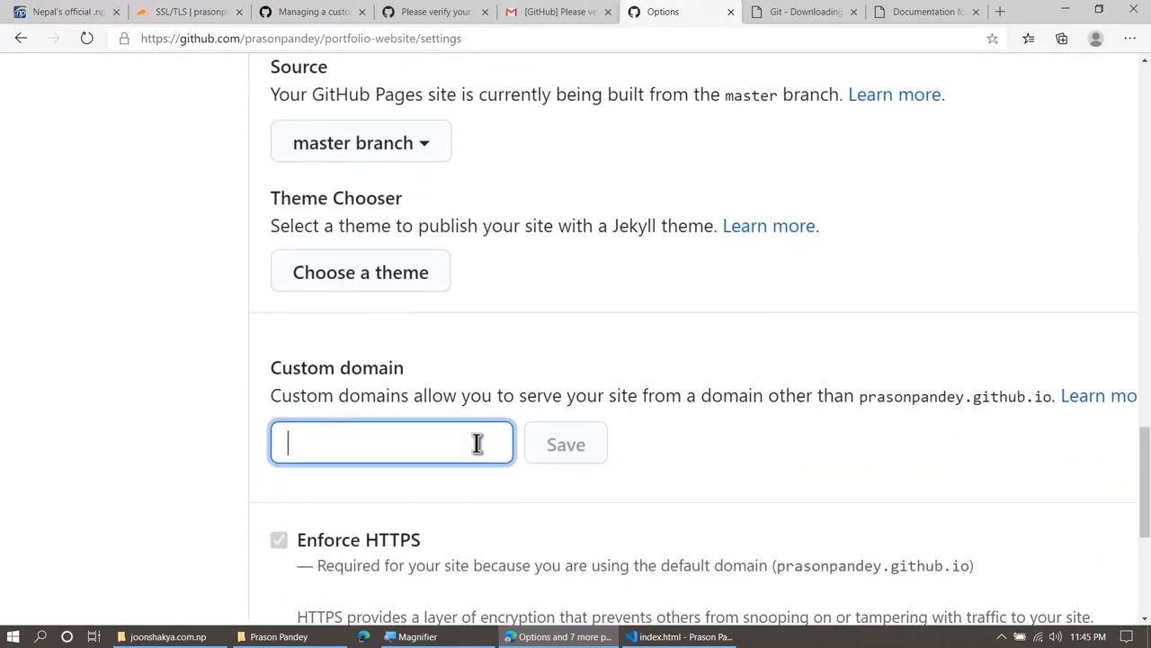
{"action": "type", "text": "www"}
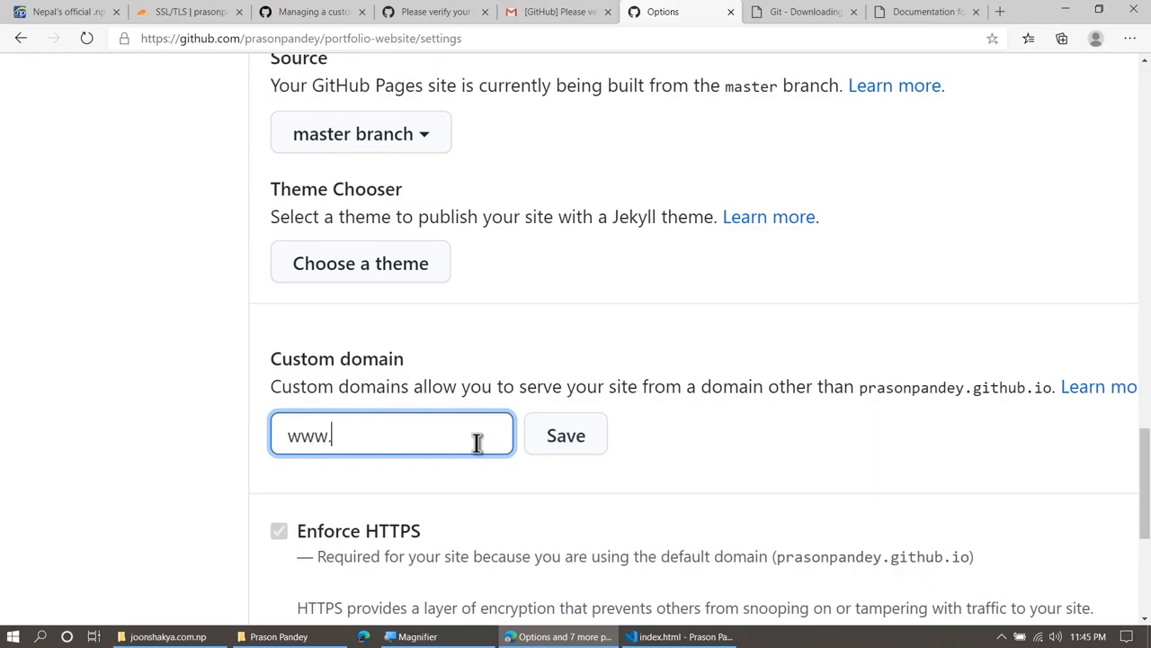
{"action": "type", "text": "."}
{"action": "key", "text": "ctrl+v"}
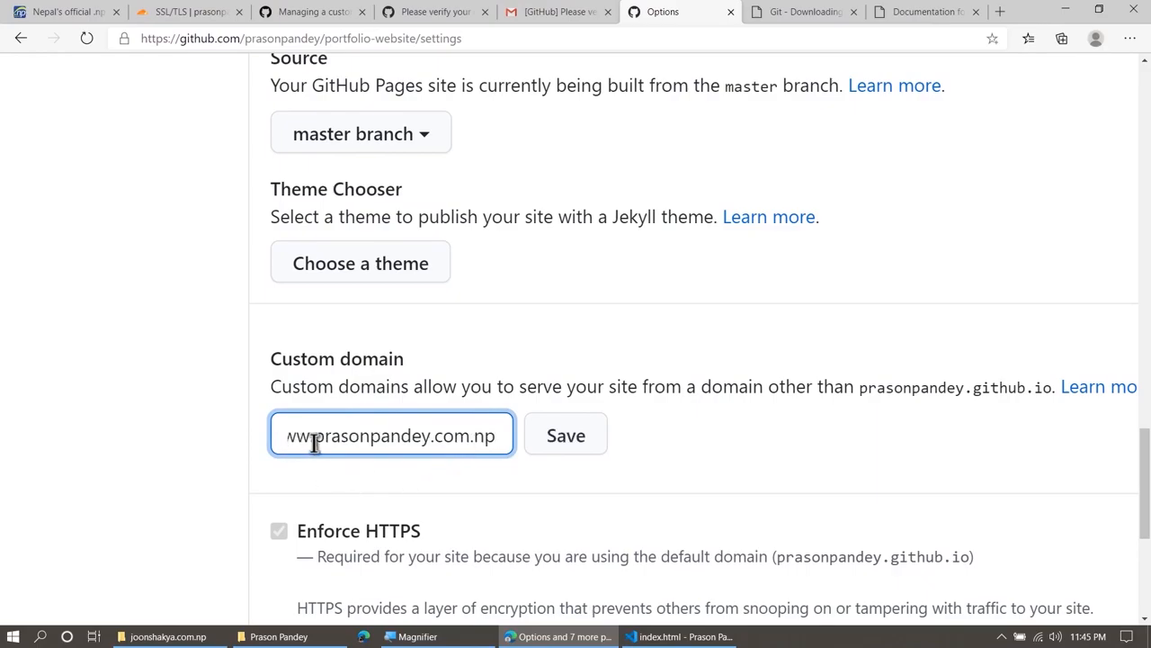
{"action": "left_click", "coordinate": [314, 440]}
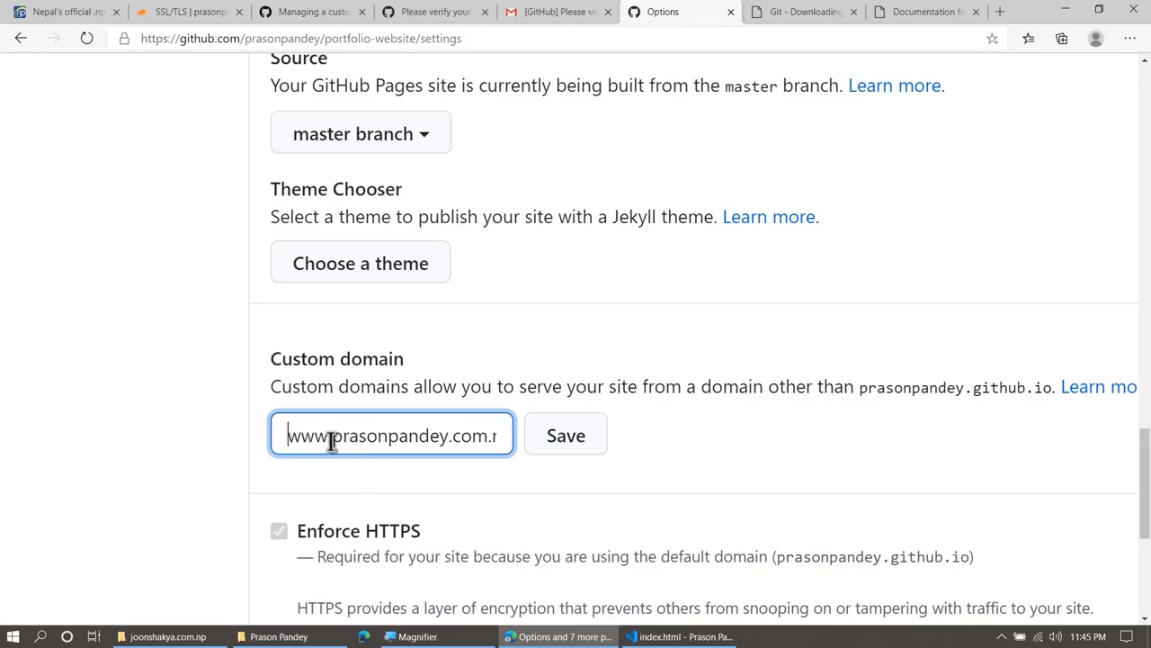
{"action": "key", "text": "End"}
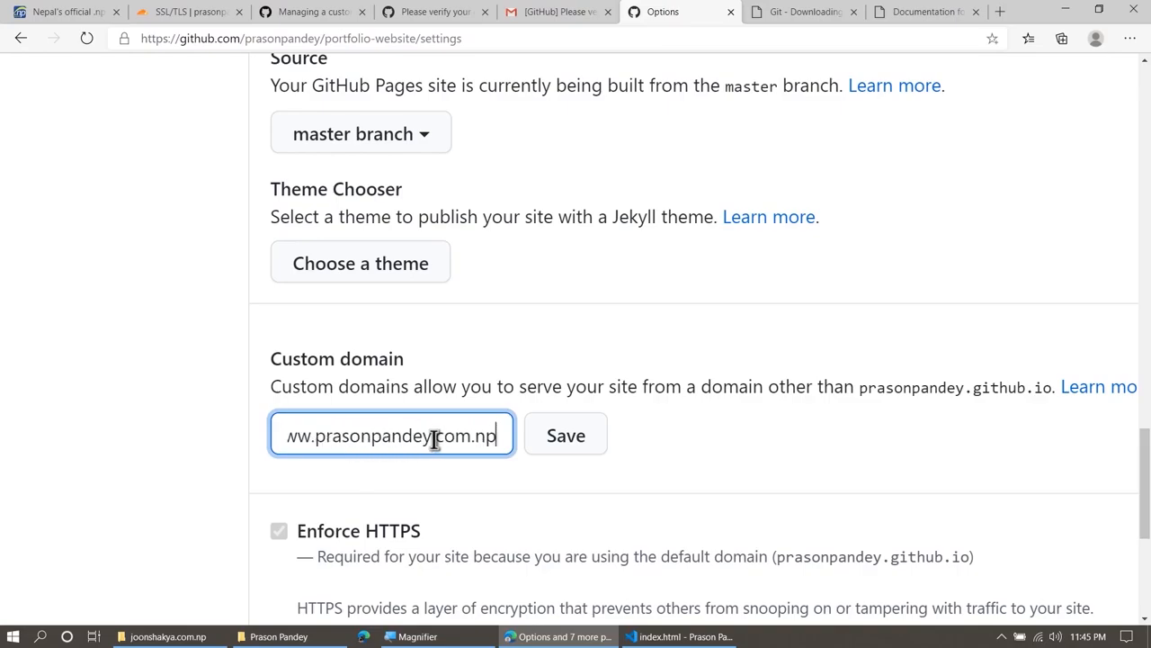
{"action": "left_click", "coordinate": [565, 437]}
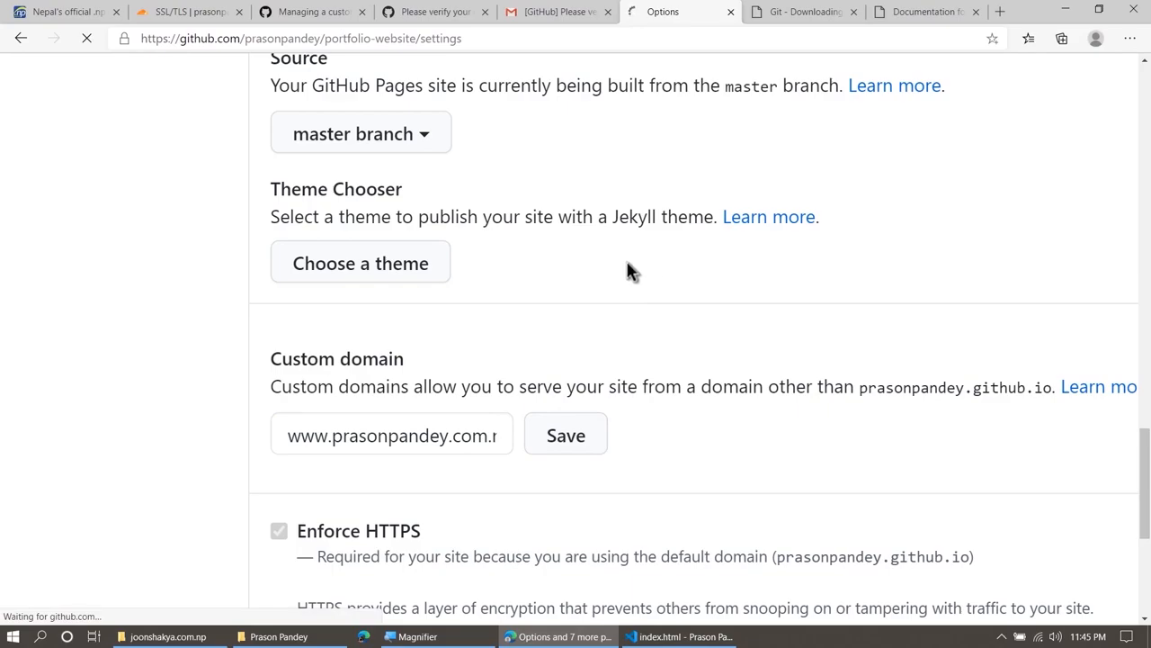
- Open the published site link and view the live site in its new tab
{"action": "key", "text": "ctrl+minus"}
{"action": "key", "text": "ctrl+minus"}
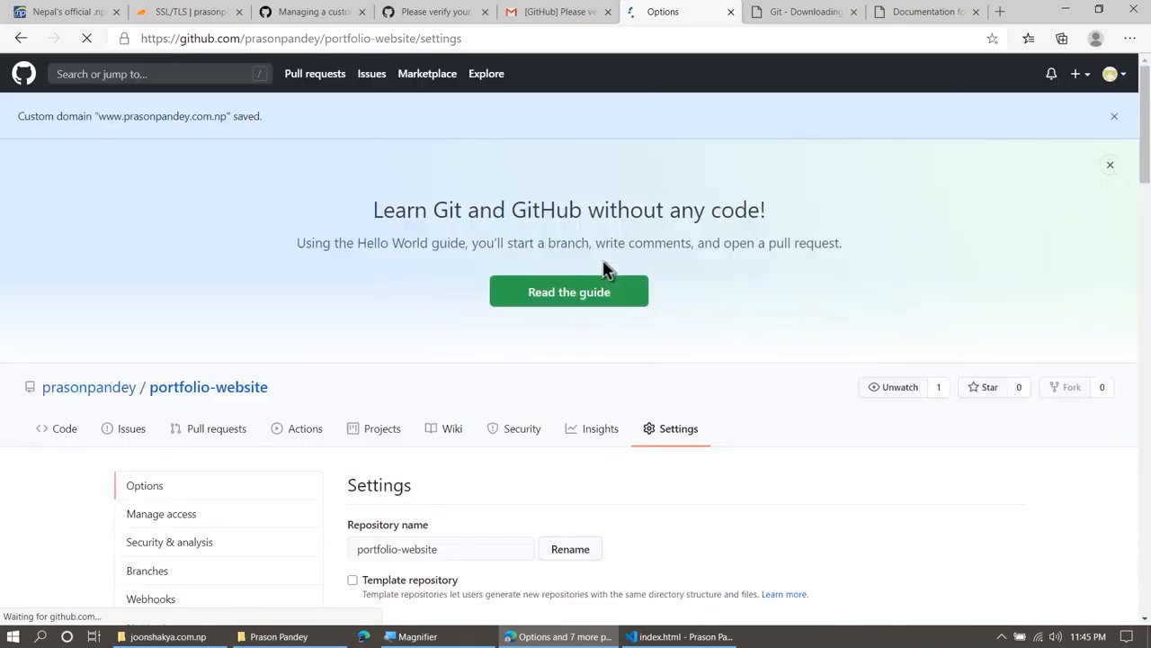
{"action": "scroll", "coordinate": [569, 322], "scroll_direction": "down", "scroll_amount": 10}
{"action": "scroll", "coordinate": [568, 321], "scroll_direction": "down", "scroll_amount": 12}
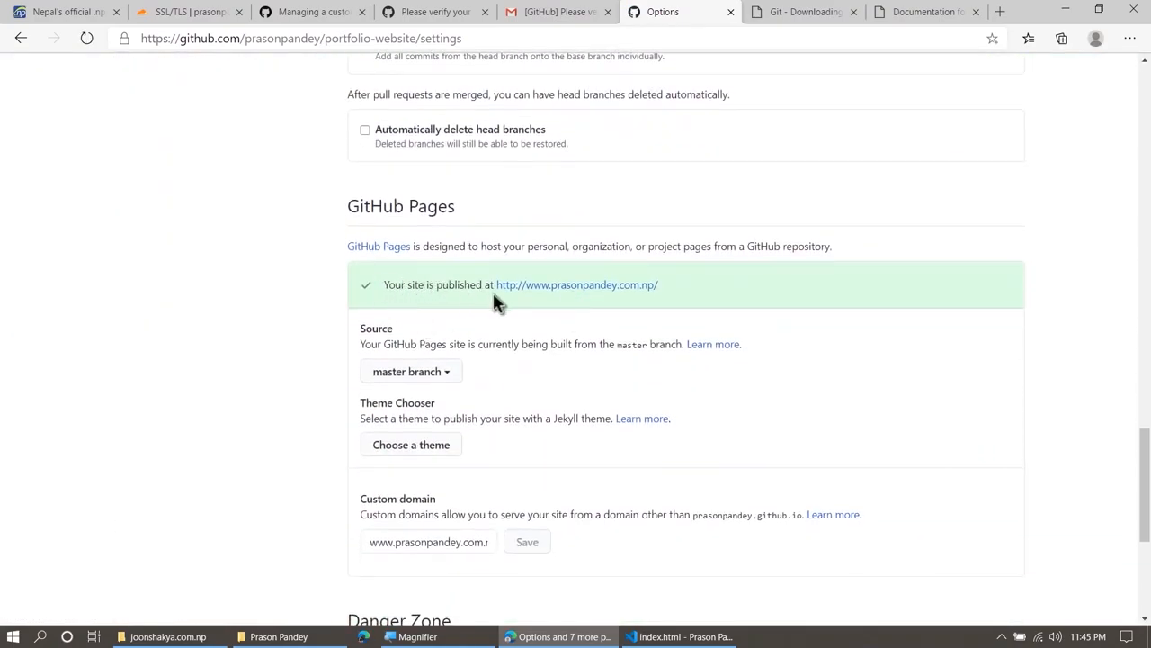
{"action": "left_click", "coordinate": [540, 293]}
{"action": "left_click", "coordinate": [698, 11]}
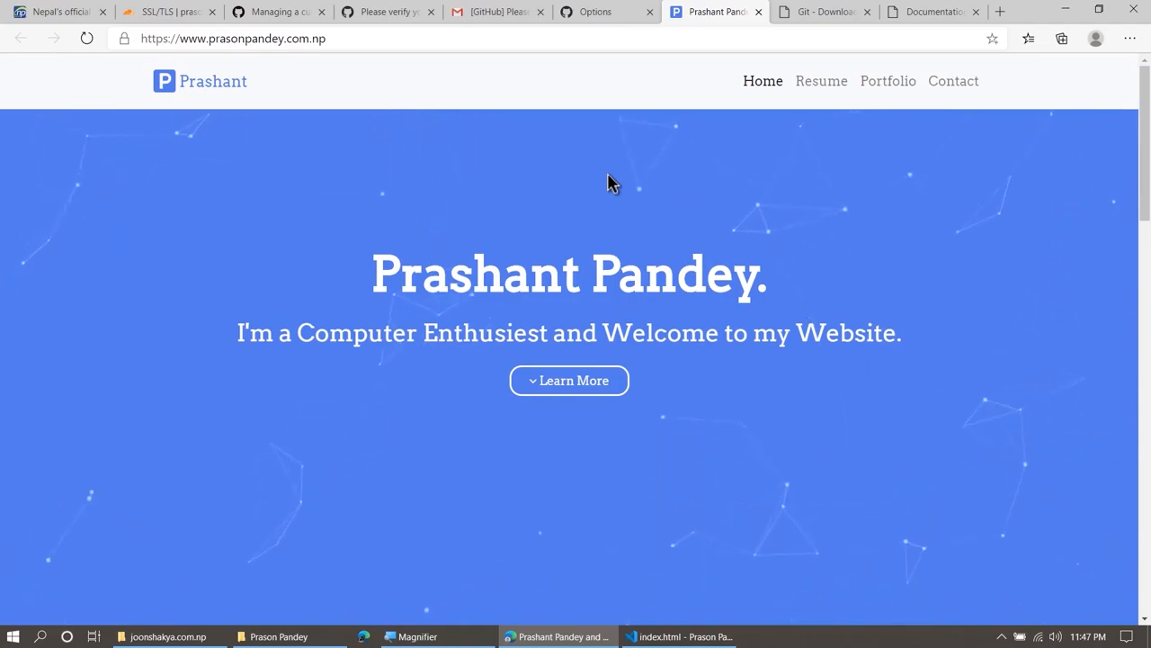
{"action": "left_click", "coordinate": [615, 11]}
{"action": "scroll", "coordinate": [416, 269], "scroll_direction": "up", "scroll_amount": 15}
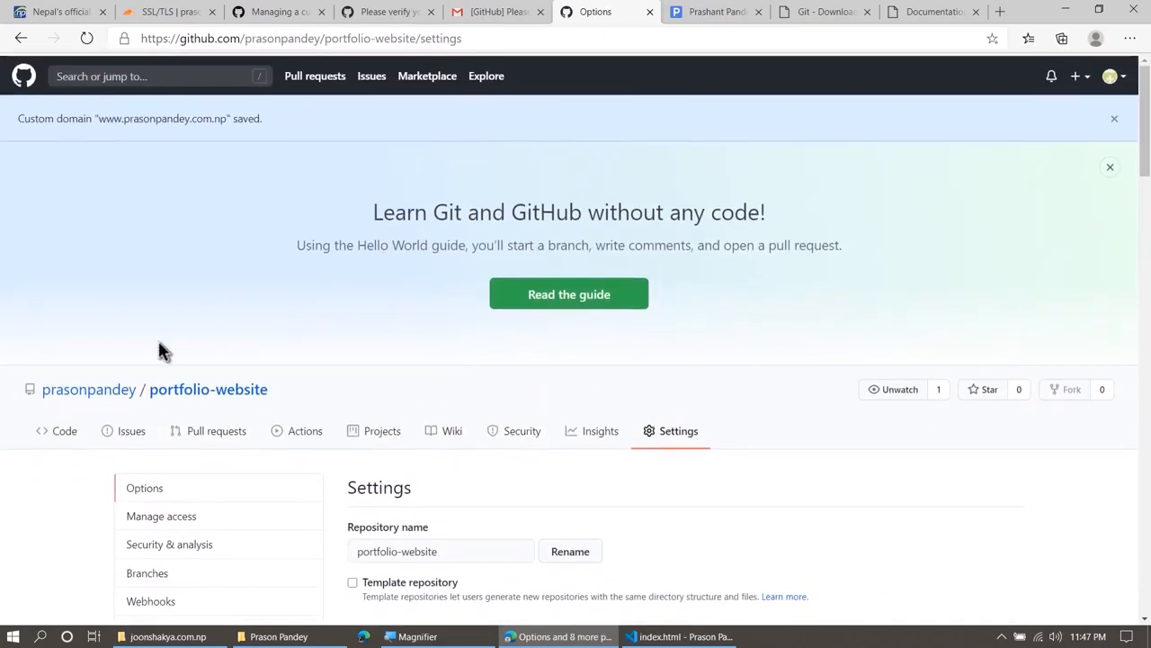
{"action": "left_click", "coordinate": [51, 431]}
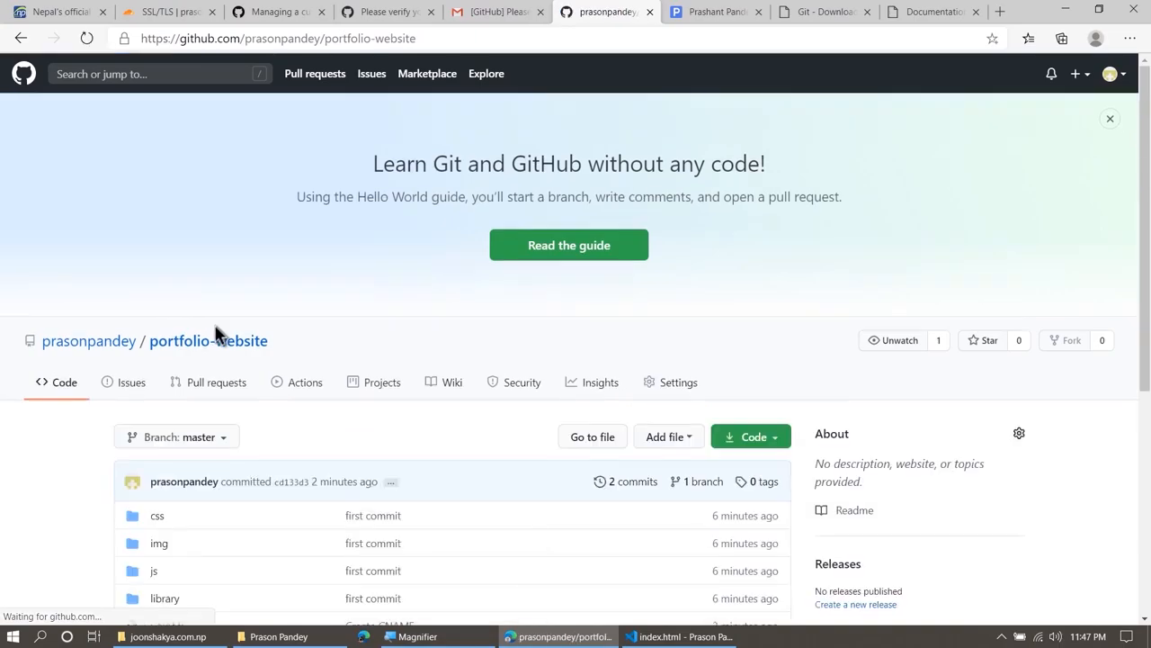
{"action": "scroll", "coordinate": [207, 344], "scroll_direction": "down", "scroll_amount": 3}
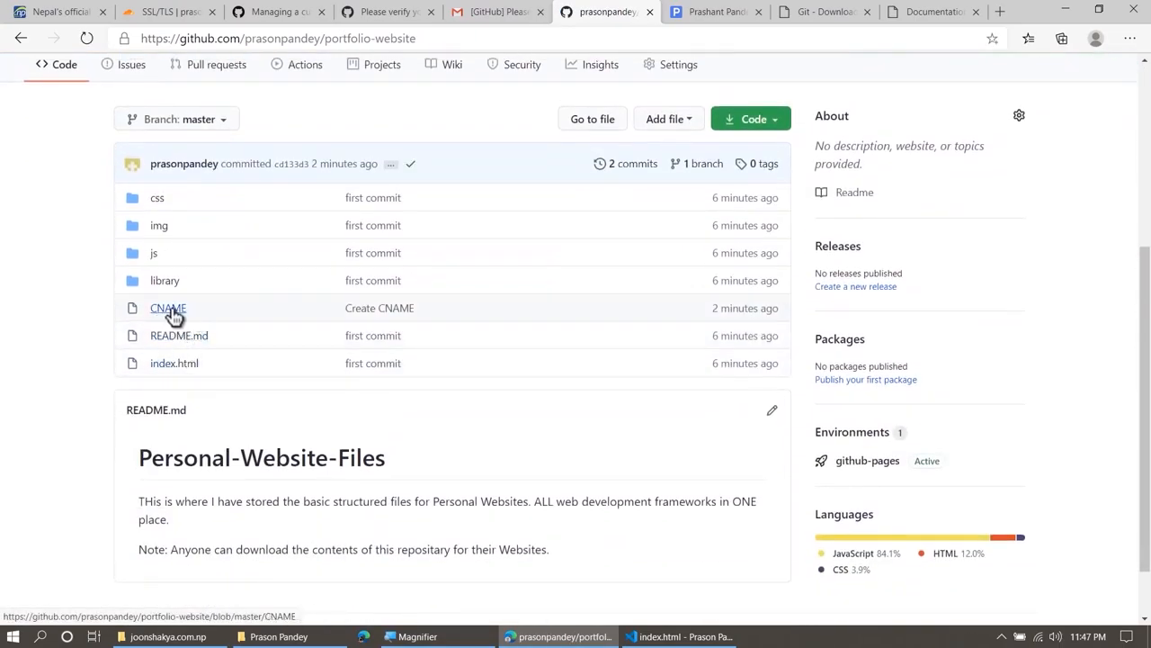
{"action": "left_click", "coordinate": [165, 310]}
{"action": "scroll", "coordinate": [184, 449], "scroll_direction": "down", "scroll_amount": 2}
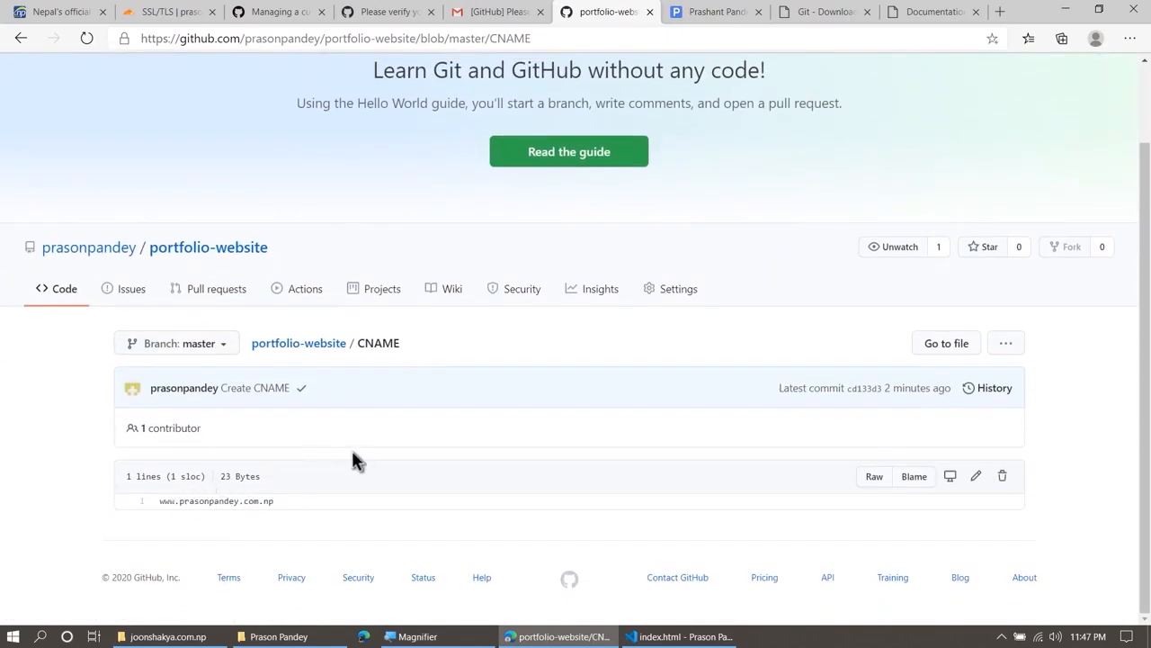
{"action": "key", "text": "alt+Tab"}
{"action": "key", "text": "Tab"}
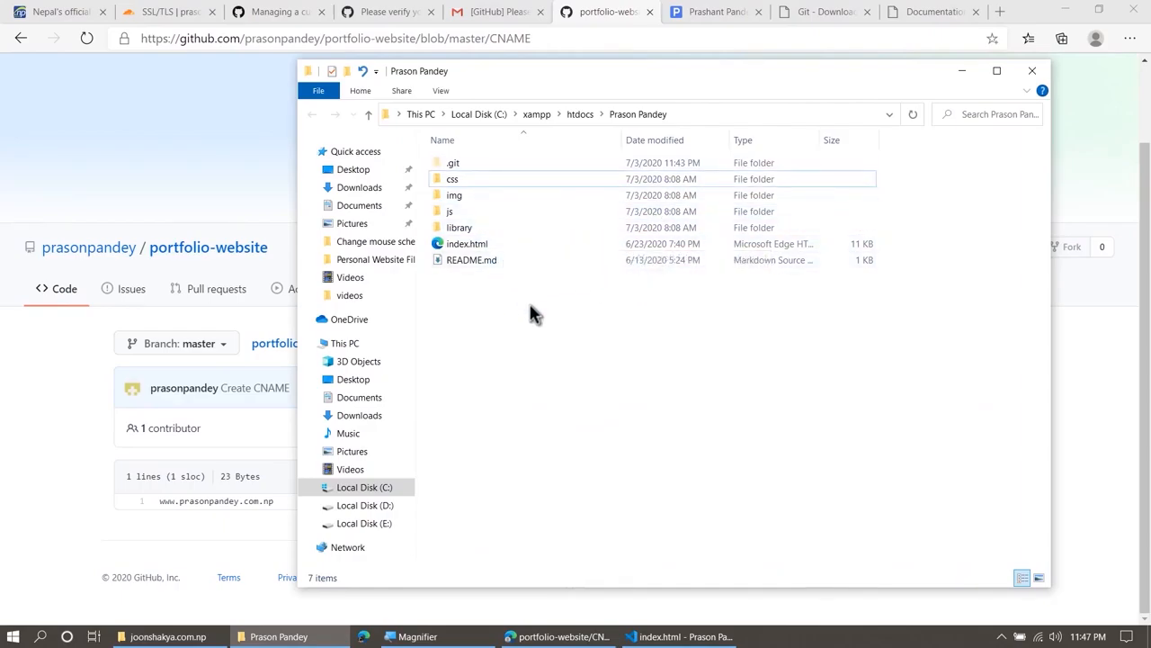
- Run git pull in the VS Code terminal to fetch the remote CNAME commit
{"action": "key", "text": "alt+Tab"}
{"action": "key", "text": "Tab"}
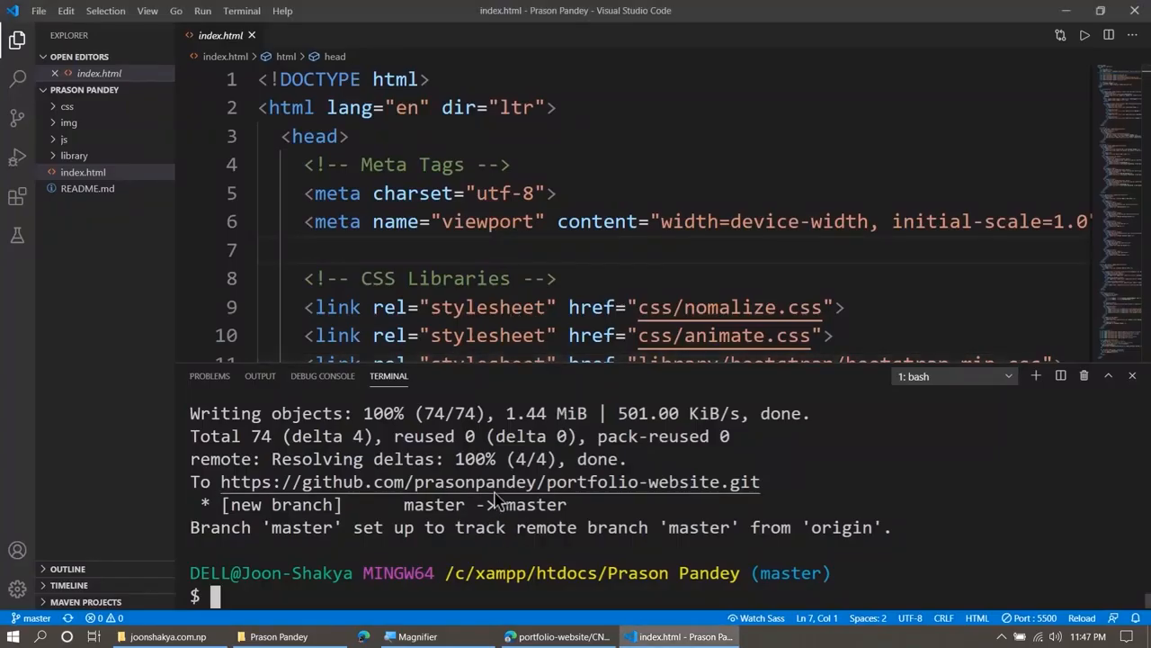
{"action": "type", "text": "git pu"}
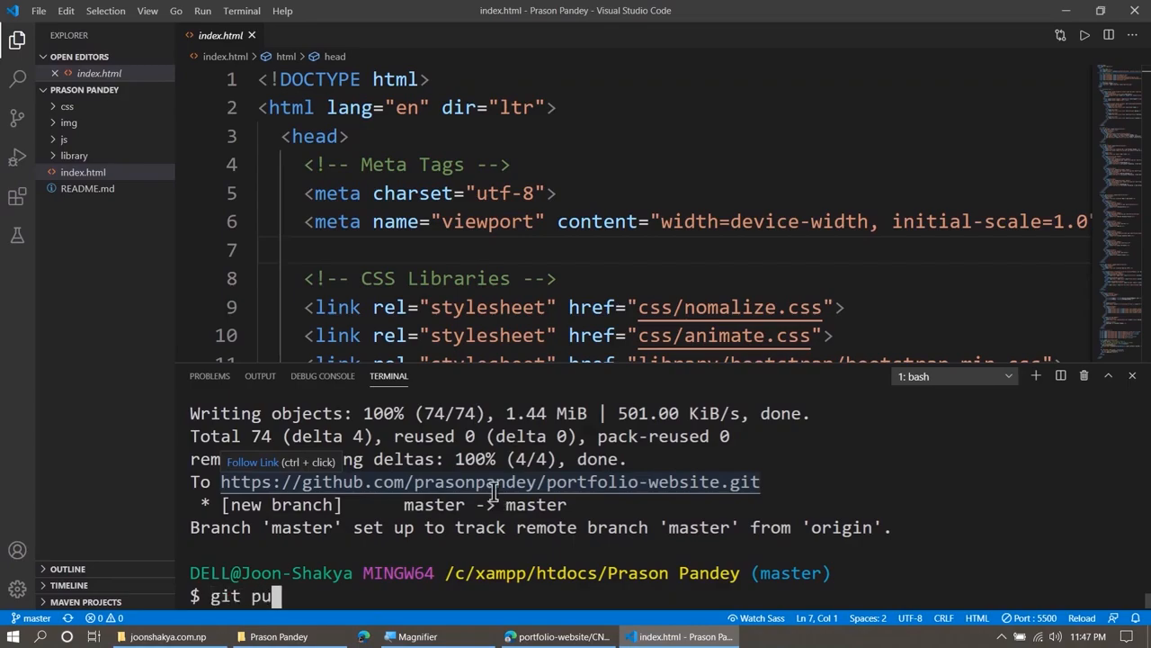
{"action": "type", "text": "ll"}
{"action": "key", "text": "Return"}
- Compare GitHub's file listing with the local folder to confirm the CNAME file arrived
{"action": "key", "text": "alt+Tab"}
{"action": "key", "text": "Tab"}
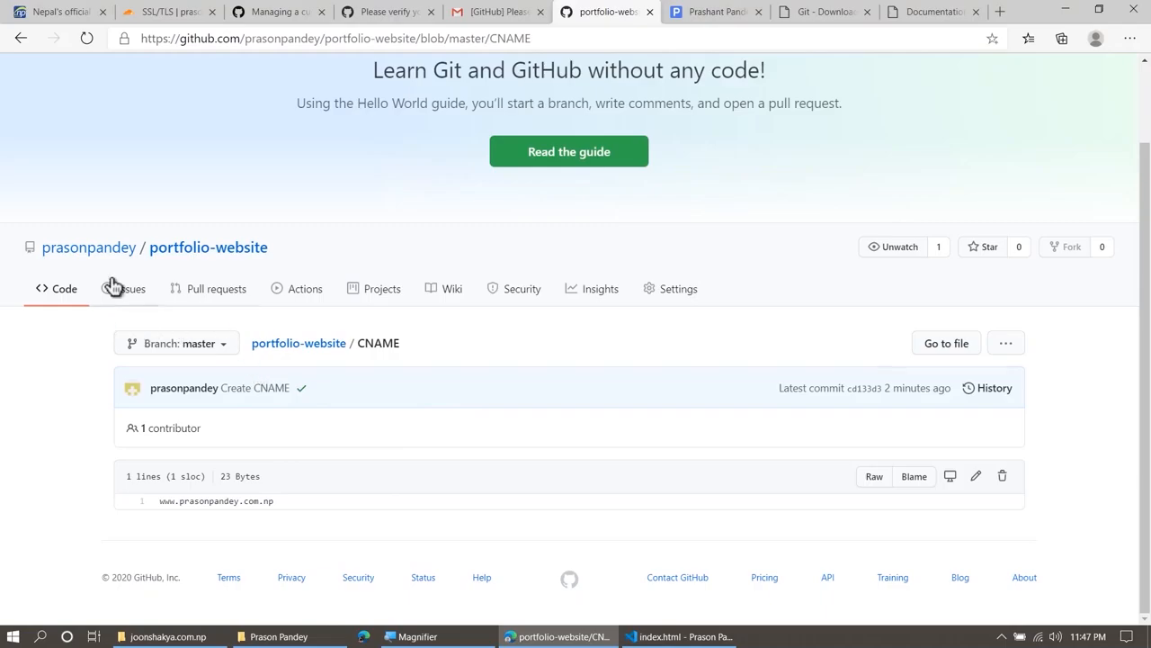
{"action": "left_click", "coordinate": [57, 292]}
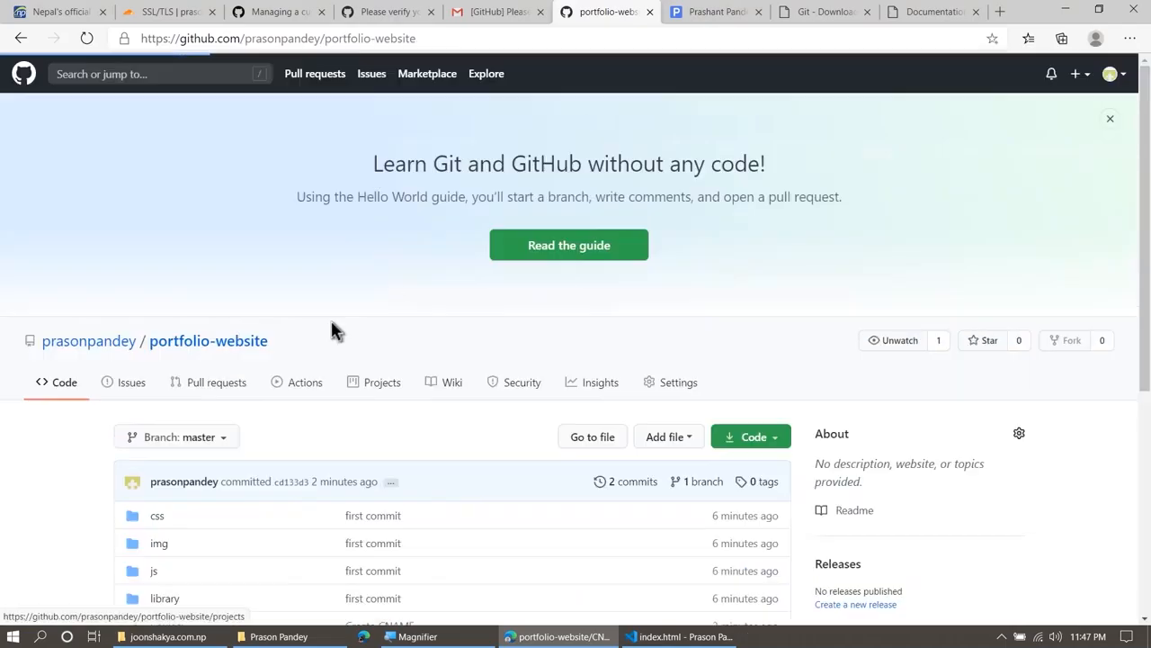
{"action": "scroll", "coordinate": [306, 377], "scroll_direction": "down", "scroll_amount": 3}
{"action": "key", "text": "alt+Tab"}
{"action": "key", "text": "Tab"}
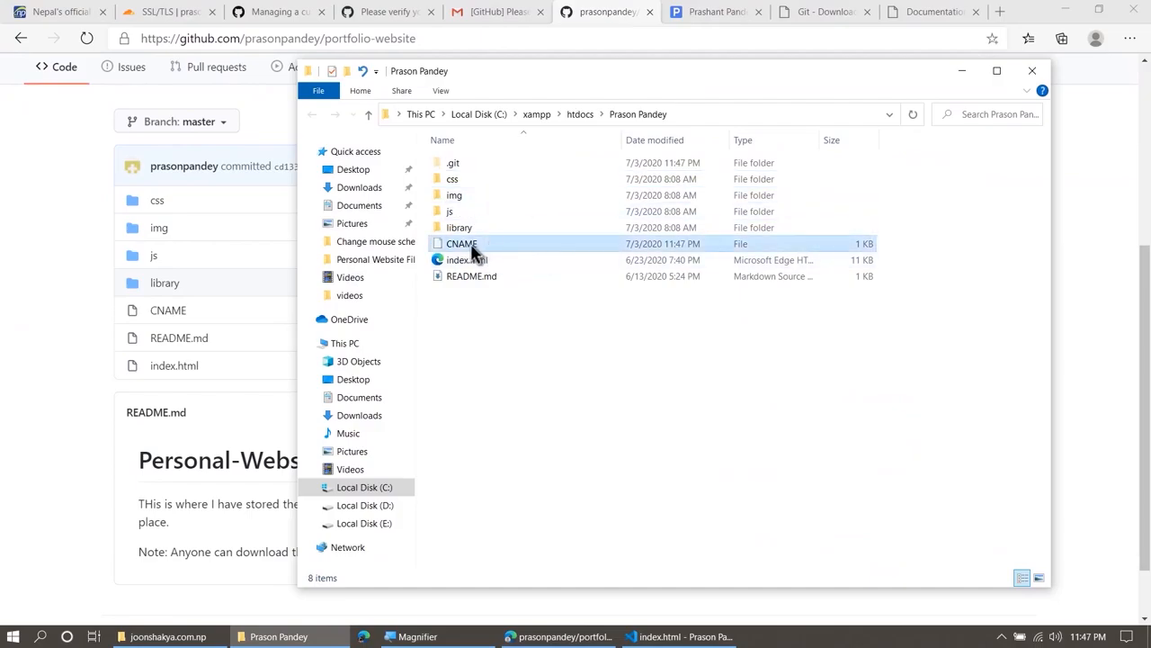
{"action": "key", "text": "alt+Tab"}
{"action": "key", "text": "Tab"}
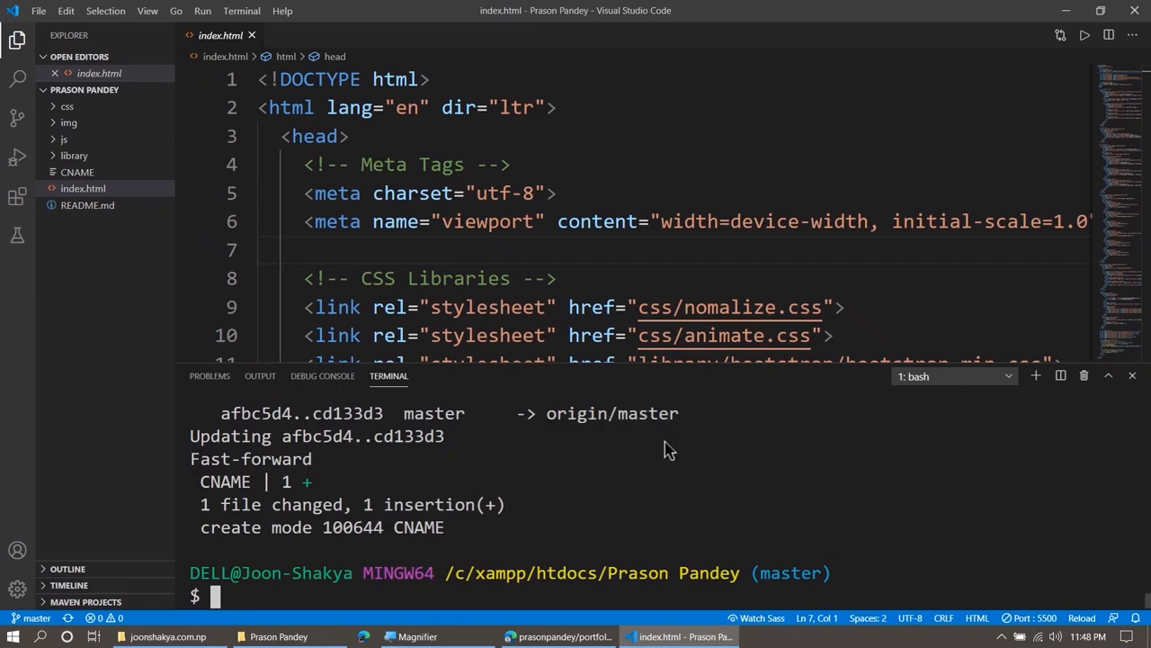
{"action": "scroll", "coordinate": [553, 269], "scroll_direction": "down", "scroll_amount": 5}
- Append "'s Website" to the page title in index.html and save
{"action": "scroll", "coordinate": [566, 228], "scroll_direction": "up", "scroll_amount": 2}
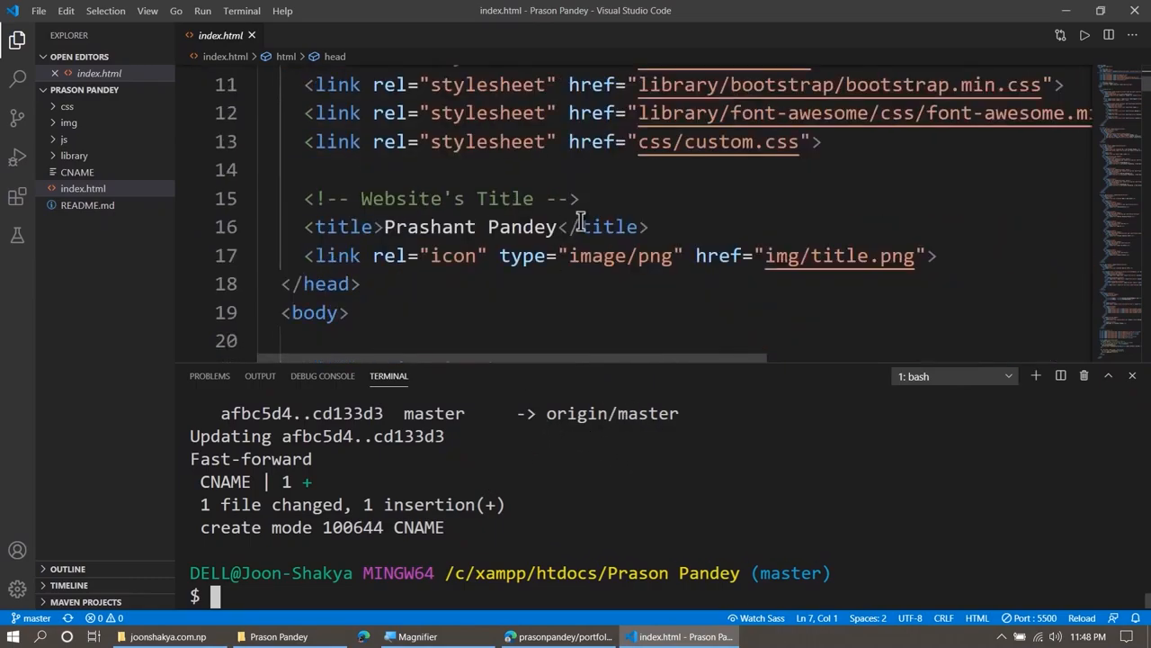
{"action": "left_click", "coordinate": [558, 227]}
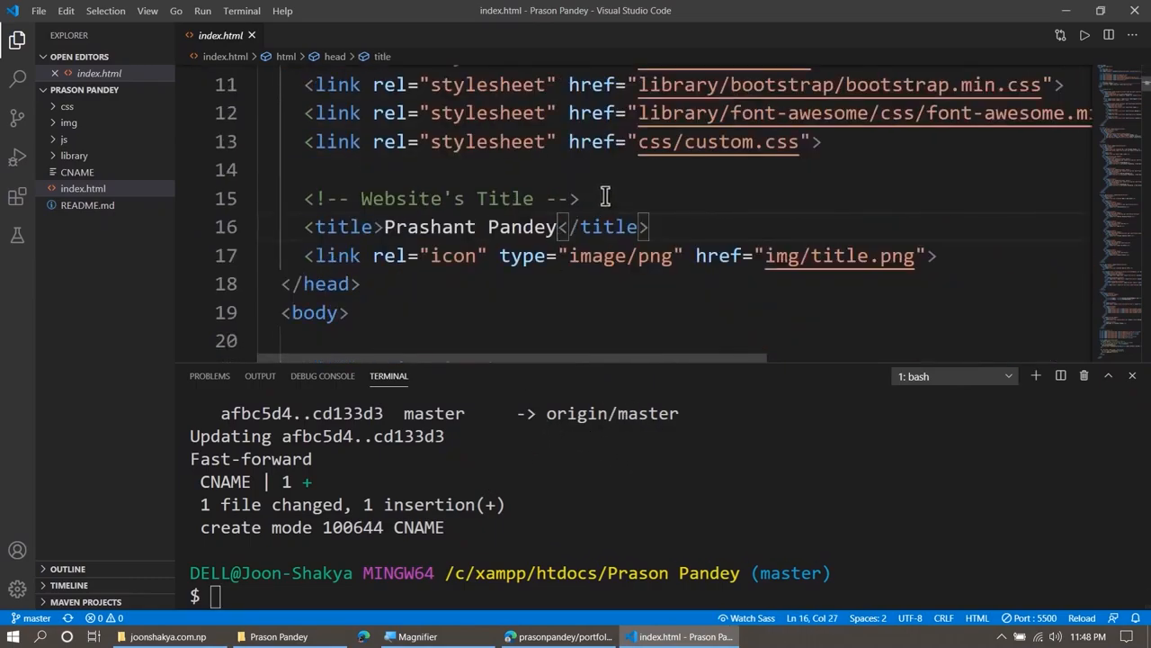
{"action": "type", "text": "'s Website"}
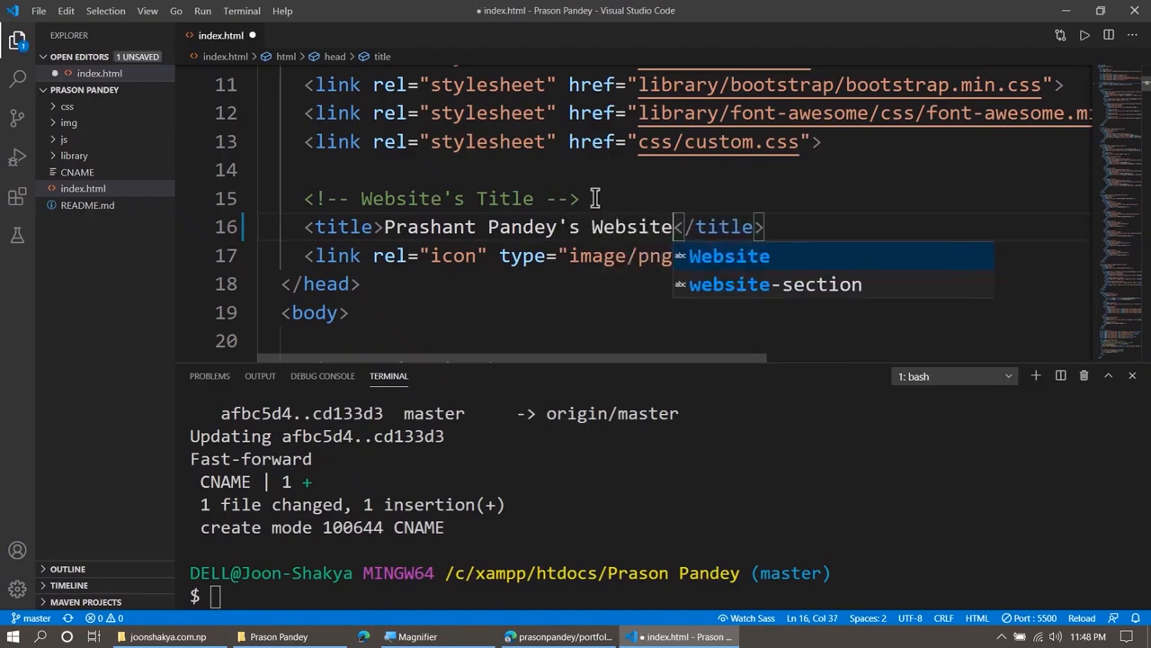
{"action": "key", "text": "ctrl+s"}
- Run git status to confirm index.html is listed as modified
{"action": "left_click", "coordinate": [508, 449]}
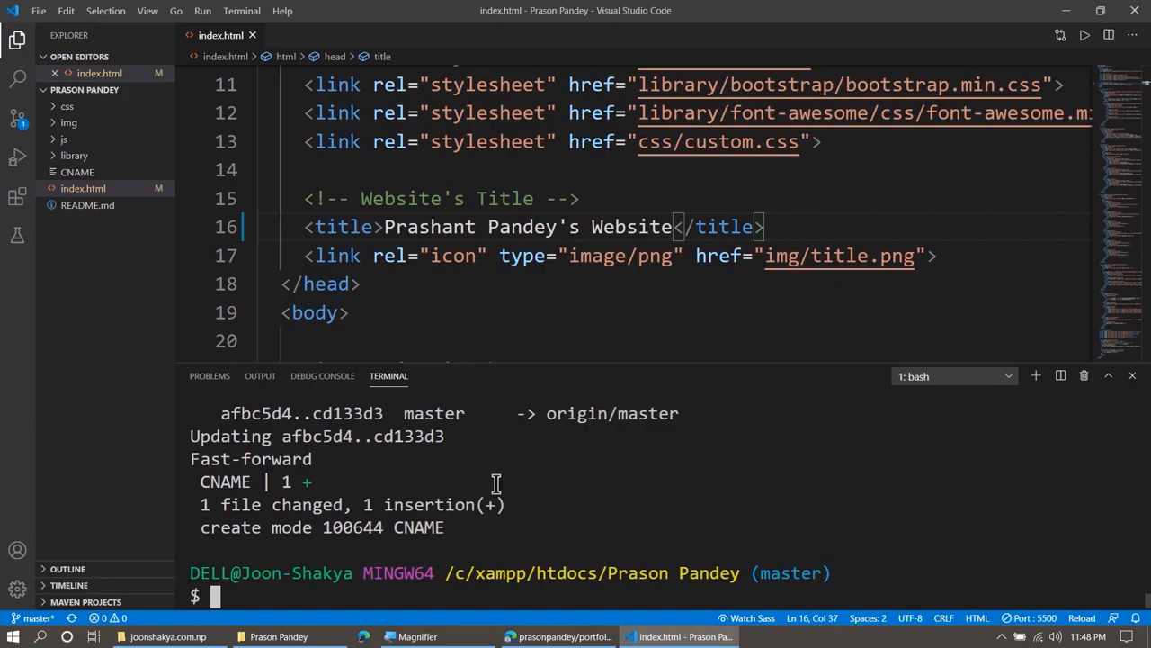
{"action": "type", "text": "git statu"}
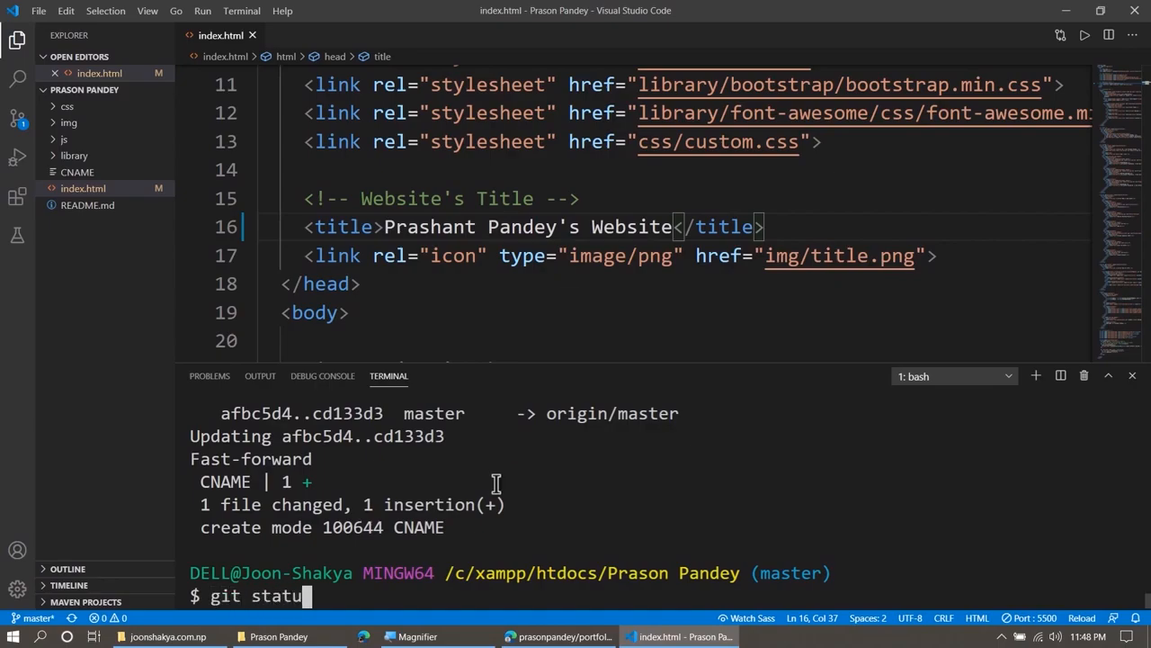
{"action": "type", "text": "s"}
{"action": "key", "text": "Return"}
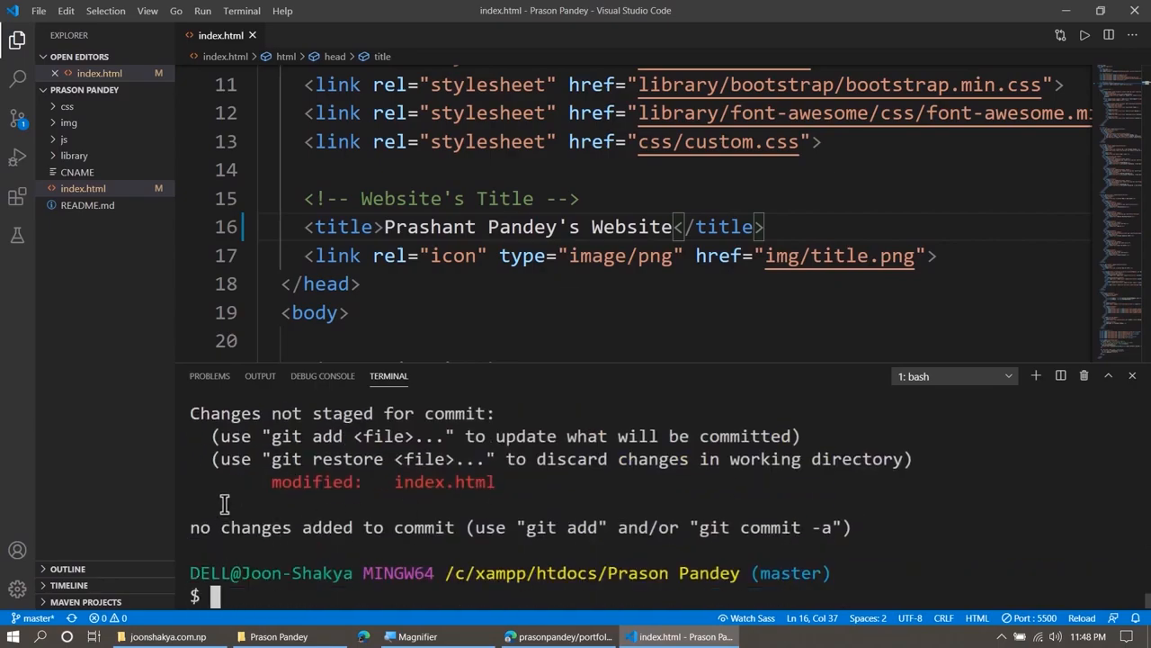
{"action": "scroll", "coordinate": [267, 501], "scroll_direction": "up", "scroll_amount": 3}
{"action": "scroll", "coordinate": [308, 488], "scroll_direction": "down", "scroll_amount": 3}
{"action": "left_click_drag", "start_coordinate": [397, 483], "coordinate": [508, 480]}
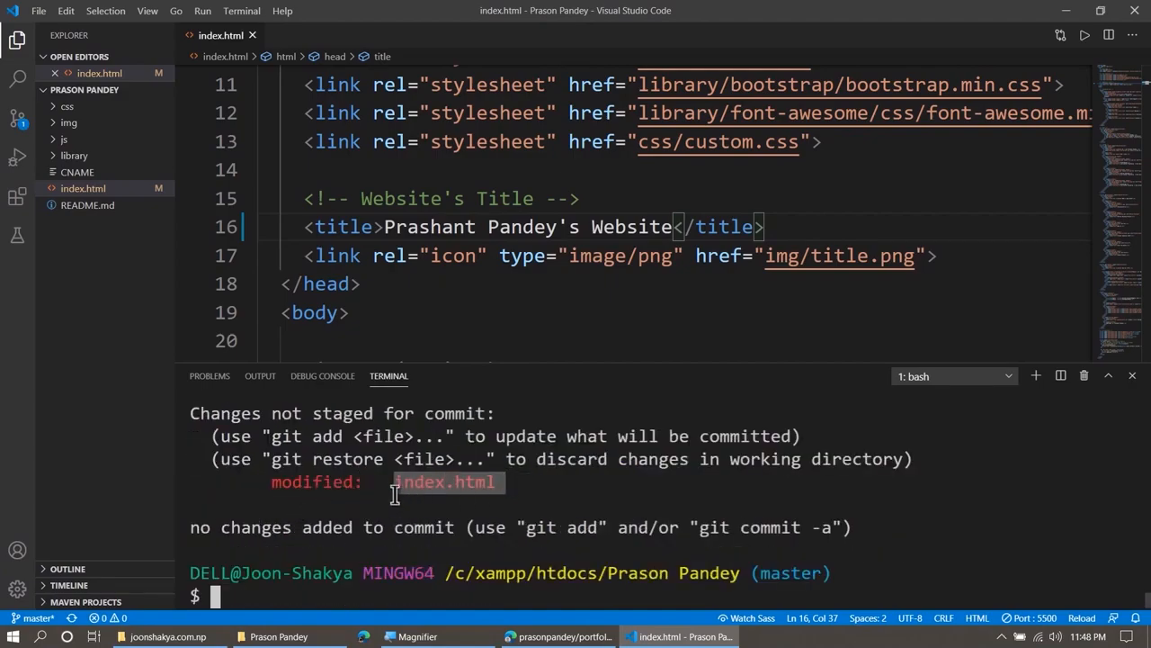
- Show index.html's diff against the last commit in Source Control
{"action": "left_click", "coordinate": [11, 129]}
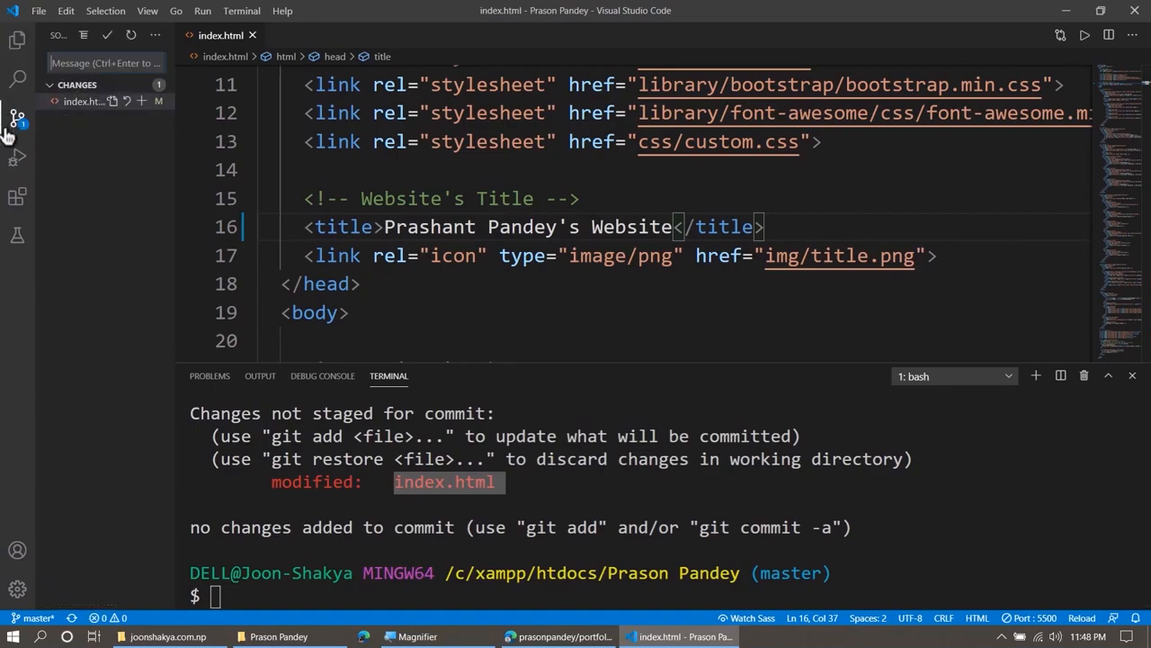
{"action": "left_click", "coordinate": [79, 104]}
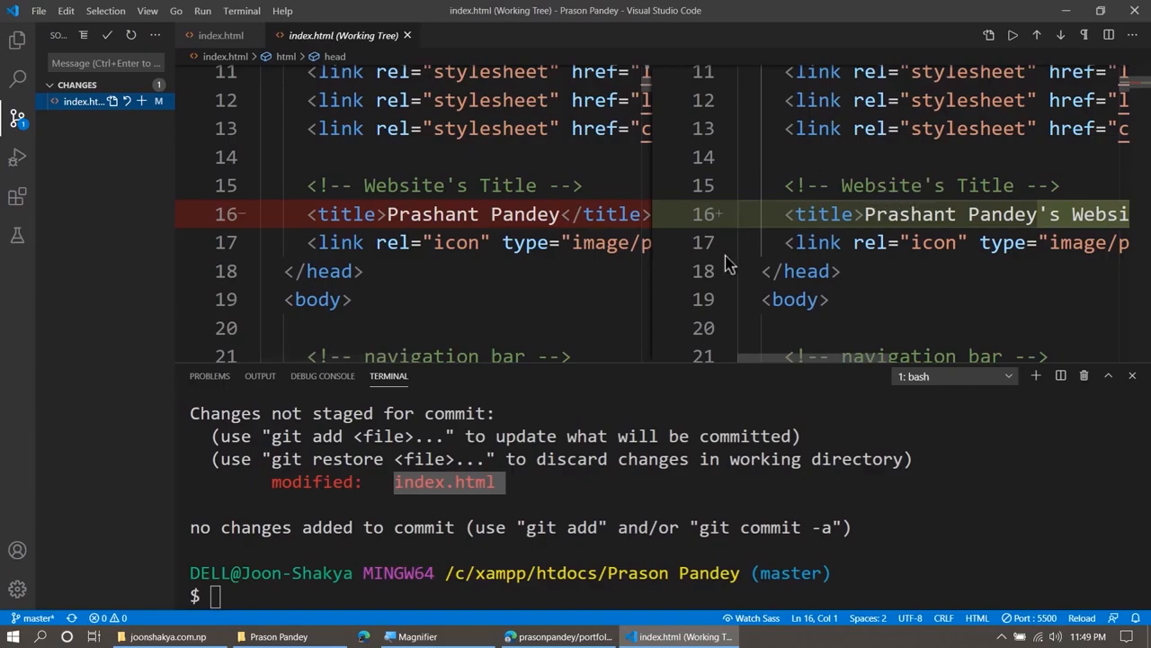
{"action": "scroll", "coordinate": [492, 214], "scroll_direction": "down", "scroll_amount": 5}
{"action": "scroll", "coordinate": [513, 202], "scroll_direction": "up", "scroll_amount": 6}
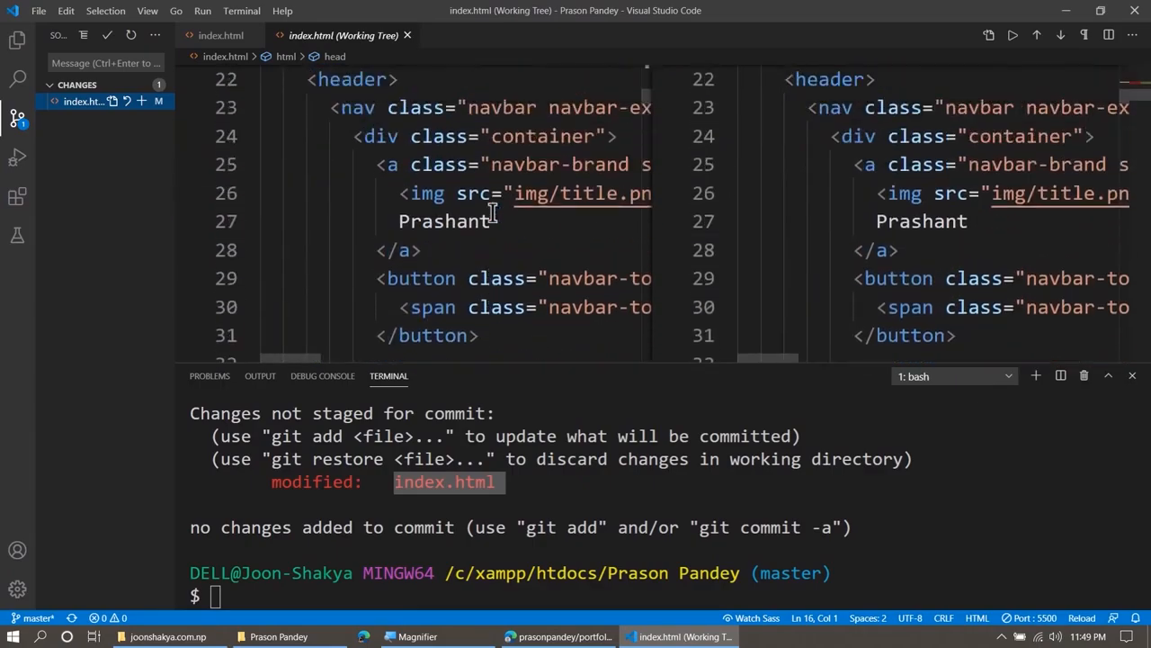
{"action": "scroll", "coordinate": [711, 230], "scroll_direction": "right", "scroll_amount": 3}
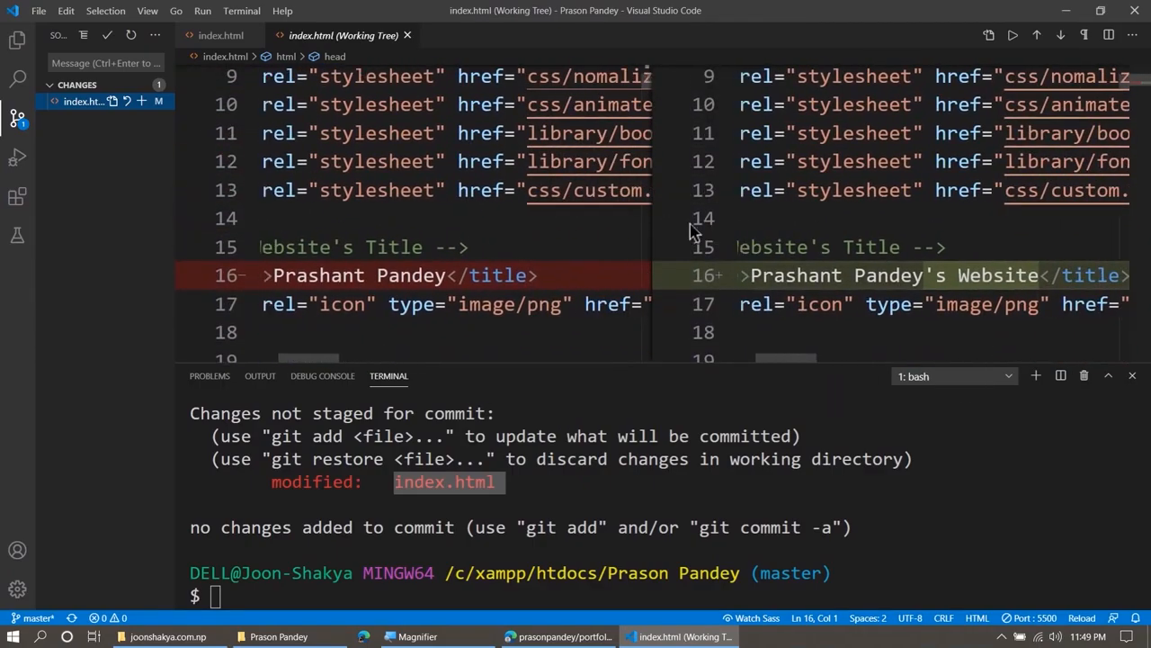
{"action": "left_click", "coordinate": [518, 523]}
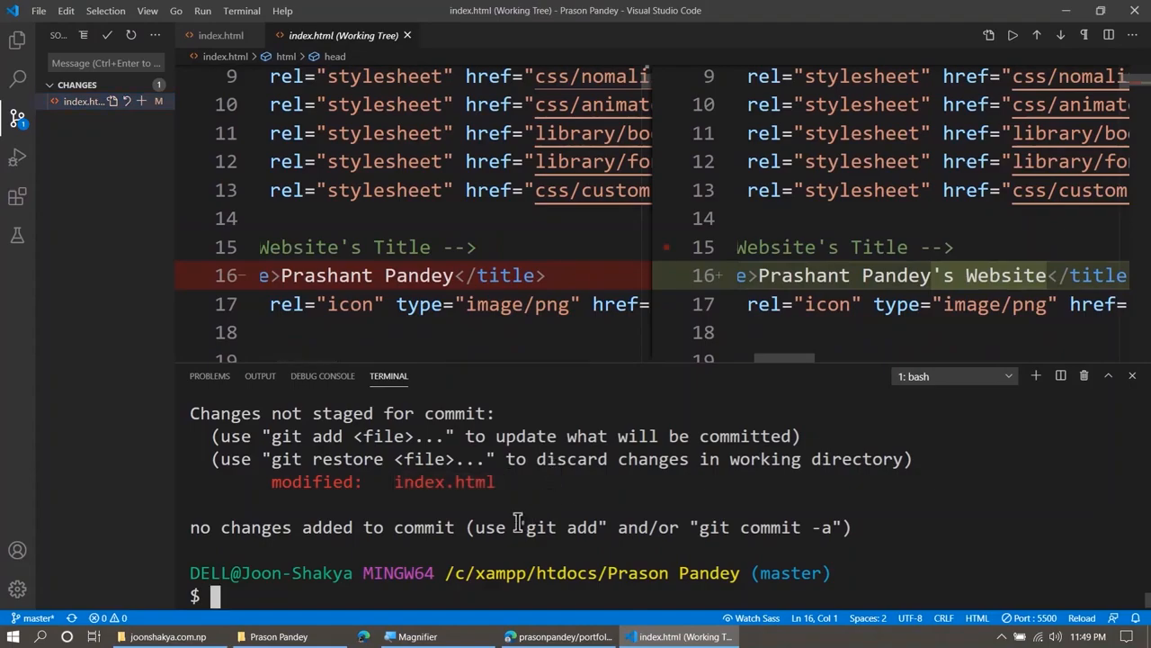
- Stage all changes with git add . and check that index.html is staged
{"action": "type", "text": "git add "}
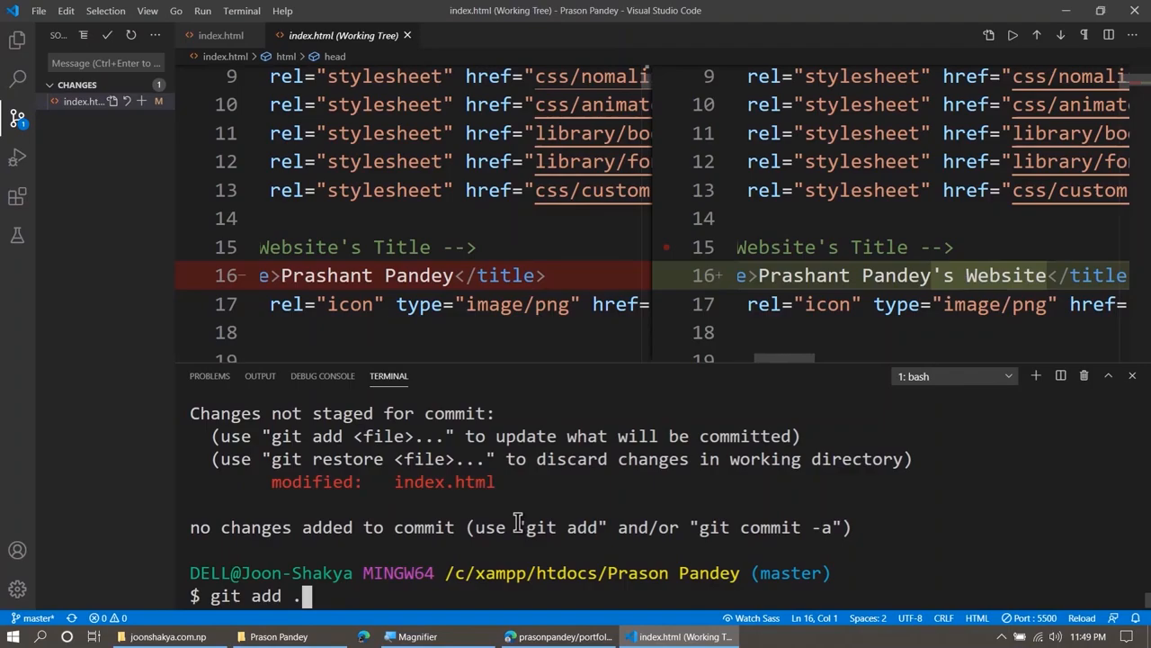
{"action": "type", "text": "."}
{"action": "key", "text": "Return"}
{"action": "type", "text": "git s"}
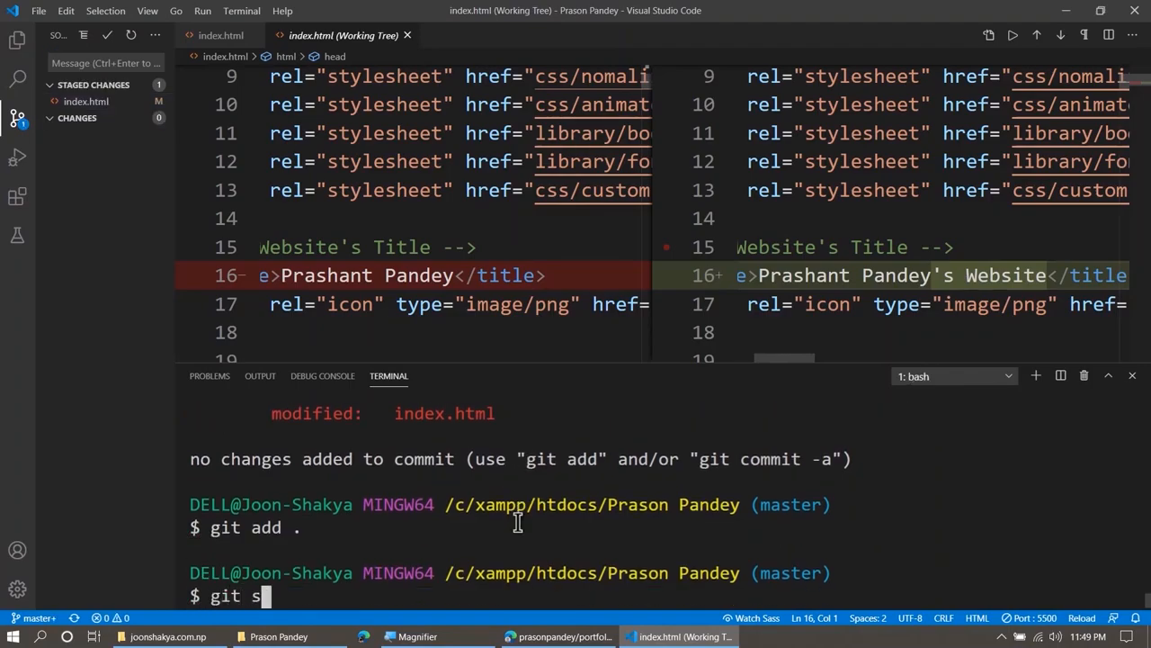
{"action": "type", "text": "tsatus"}
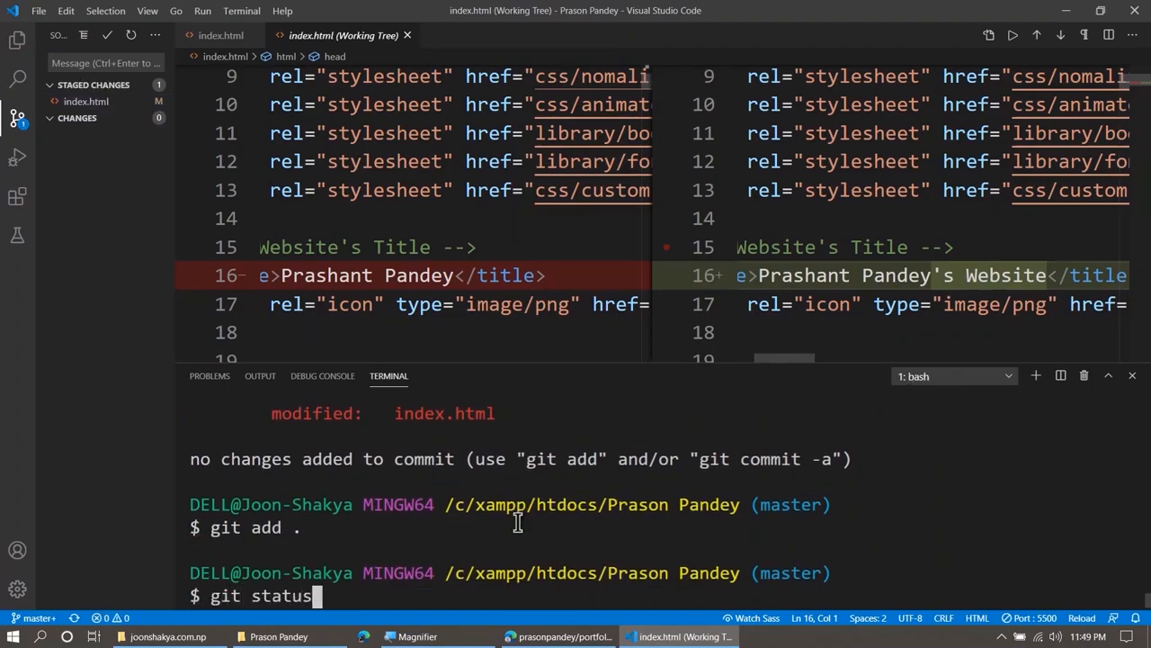
{"action": "key", "text": "Return"}
{"action": "left_click_drag", "start_coordinate": [270, 504], "coordinate": [510, 504]}
{"action": "left_click", "coordinate": [467, 538]}
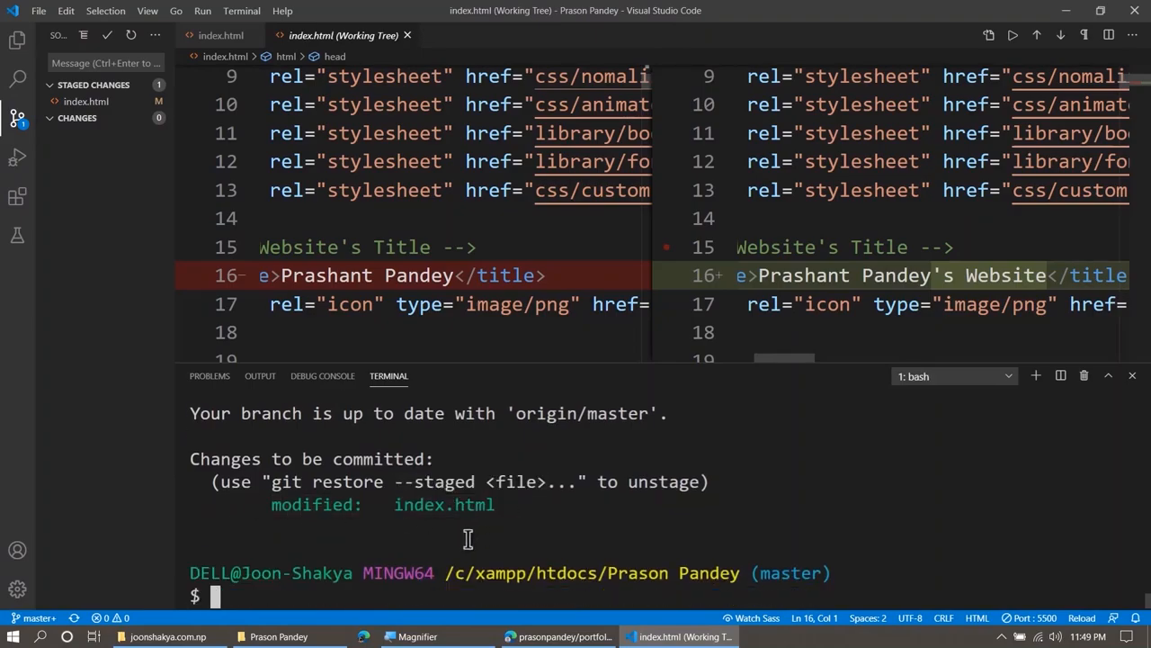
- Commit with message "modified the title" and push to GitHub
{"action": "type", "text": "git commit -m"}
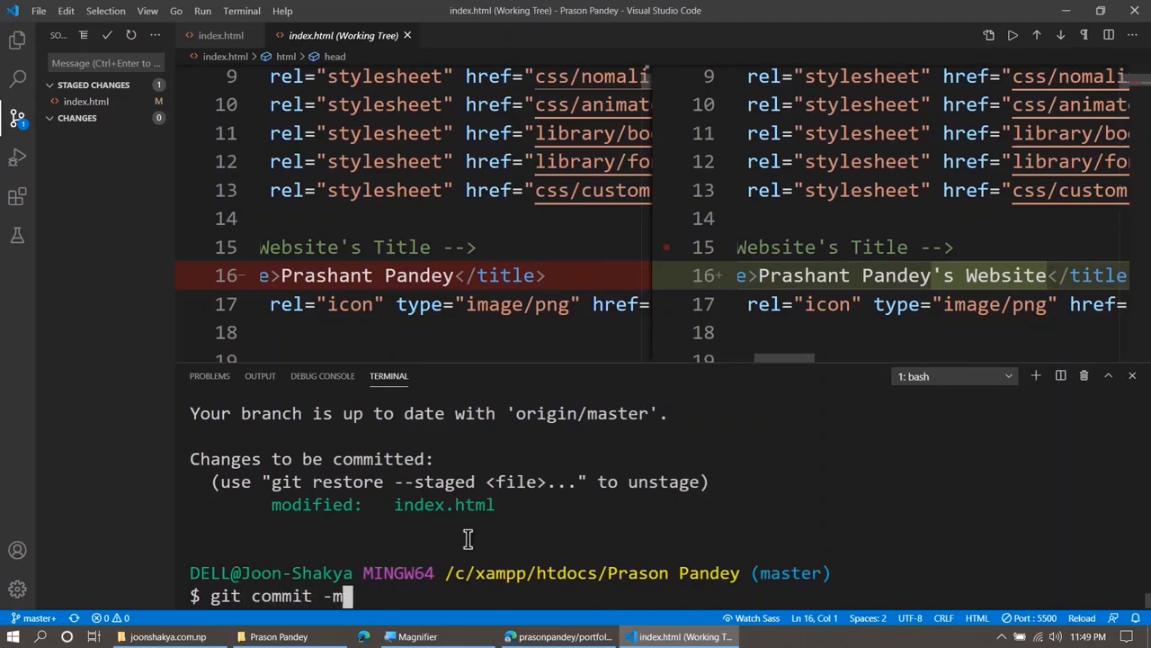
{"action": "type", "text": " \"modified the ti"}
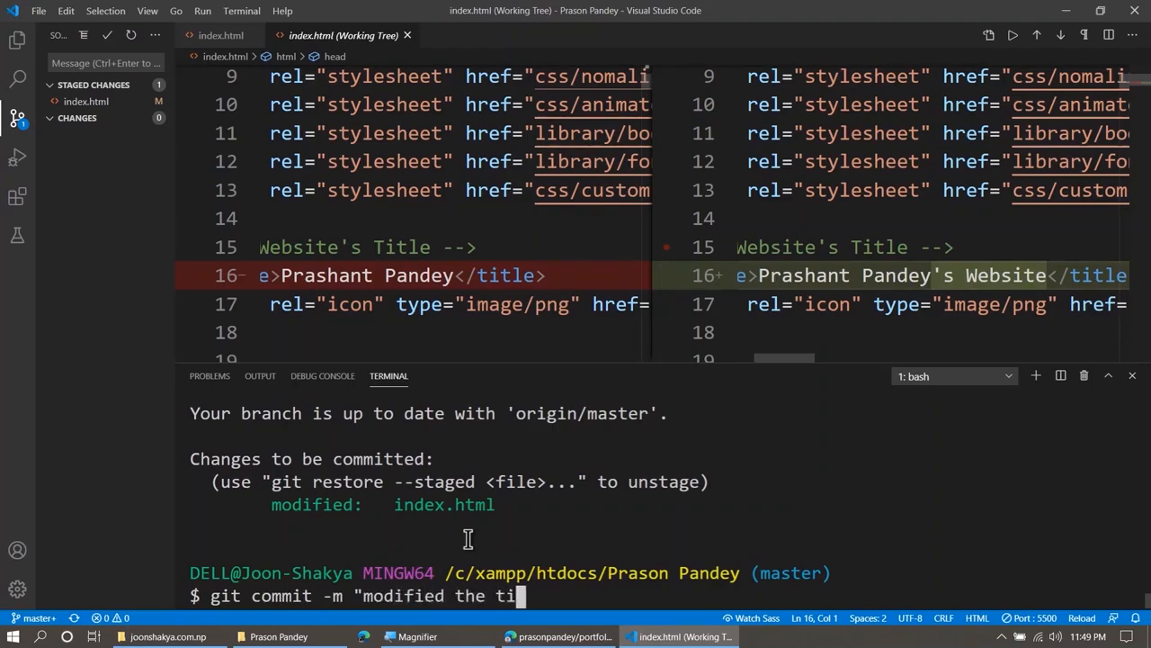
{"action": "type", "text": "tle\""}
{"action": "key", "text": "Return"}
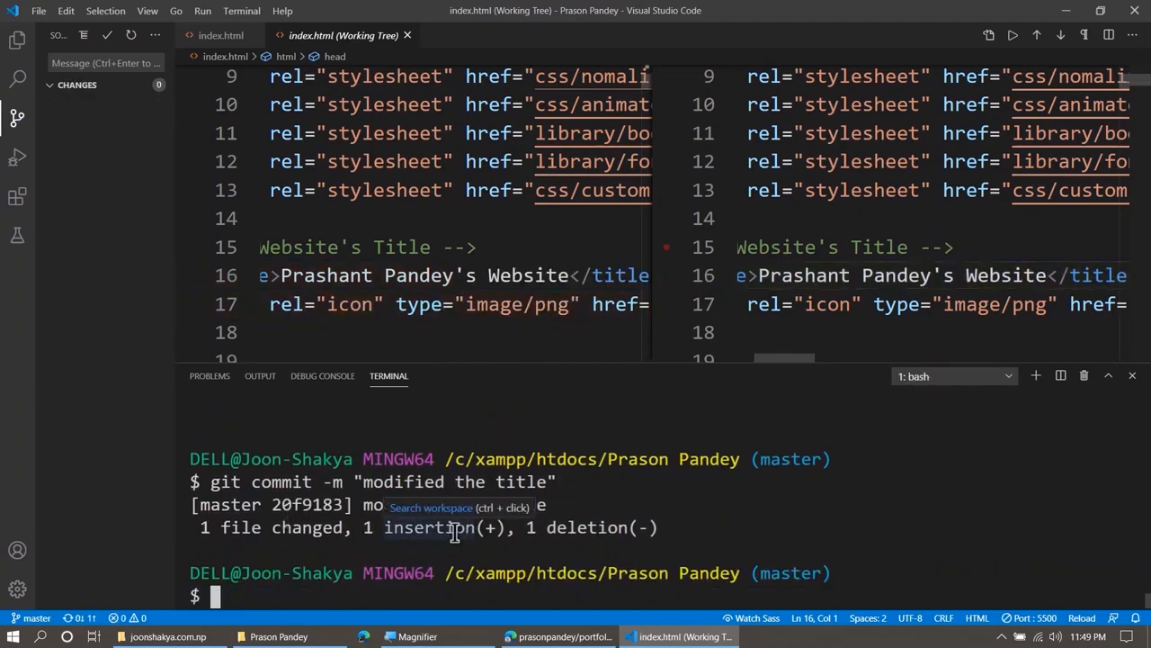
{"action": "type", "text": "git push"}
{"action": "key", "text": "Return"}
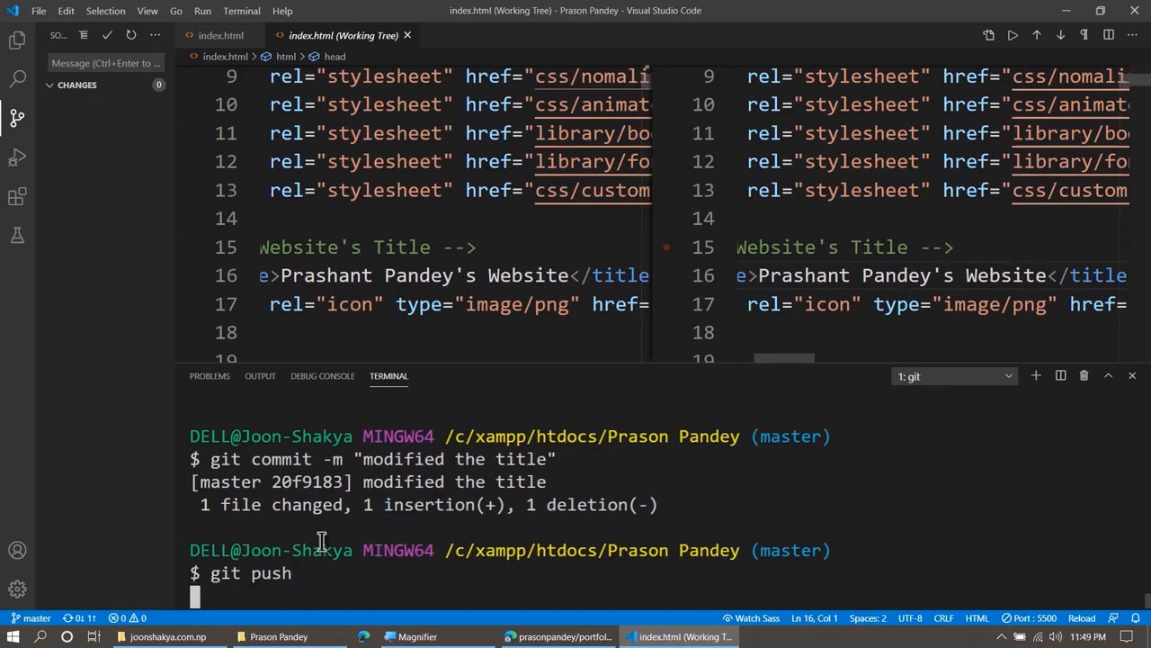
{"action": "key", "text": "alt+Tab"}
{"action": "key", "text": "alt+Tab"}
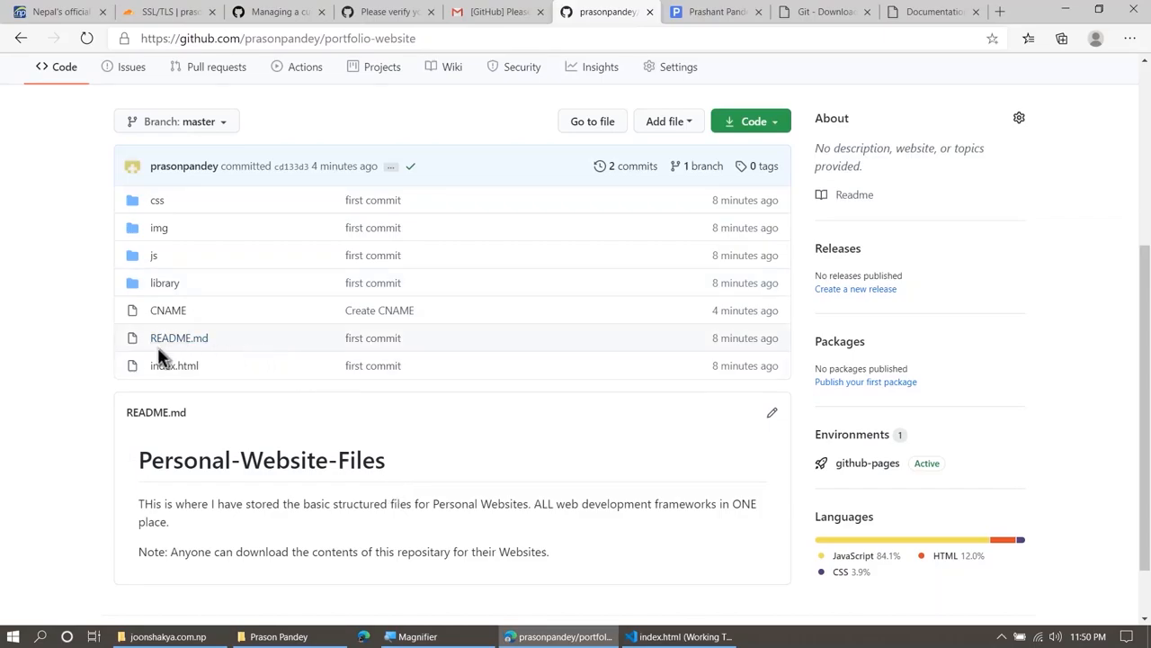
- Open index.html on GitHub and select the updated title text on line 16
{"action": "left_click", "coordinate": [172, 366]}
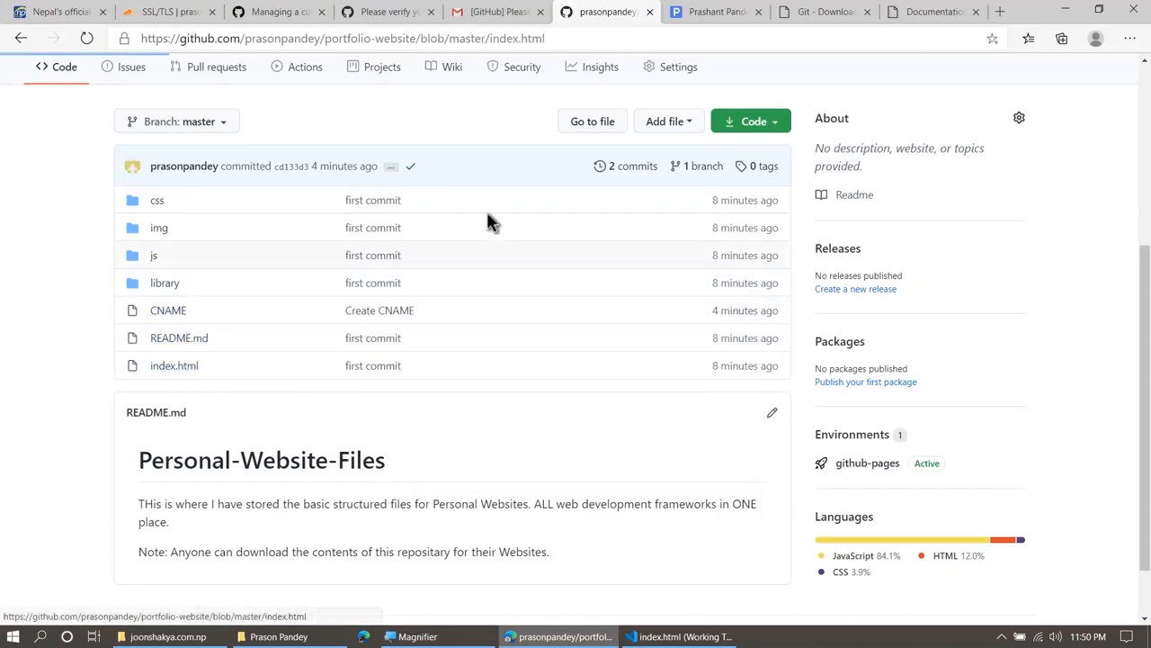
{"action": "scroll", "coordinate": [227, 390], "scroll_direction": "down", "scroll_amount": 5}
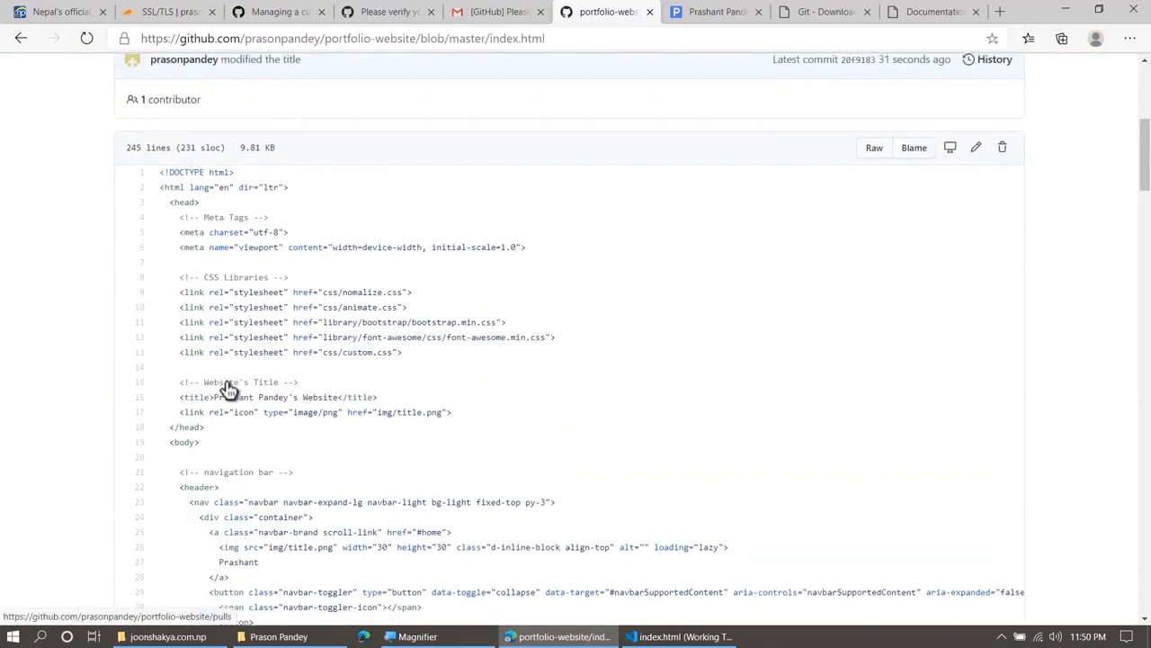
{"action": "scroll", "coordinate": [280, 270], "scroll_direction": "up", "scroll_amount": 5}
{"action": "scroll", "coordinate": [280, 263], "scroll_direction": "up", "scroll_amount": 1}
{"action": "scroll", "coordinate": [280, 263], "scroll_direction": "left", "scroll_amount": 1}
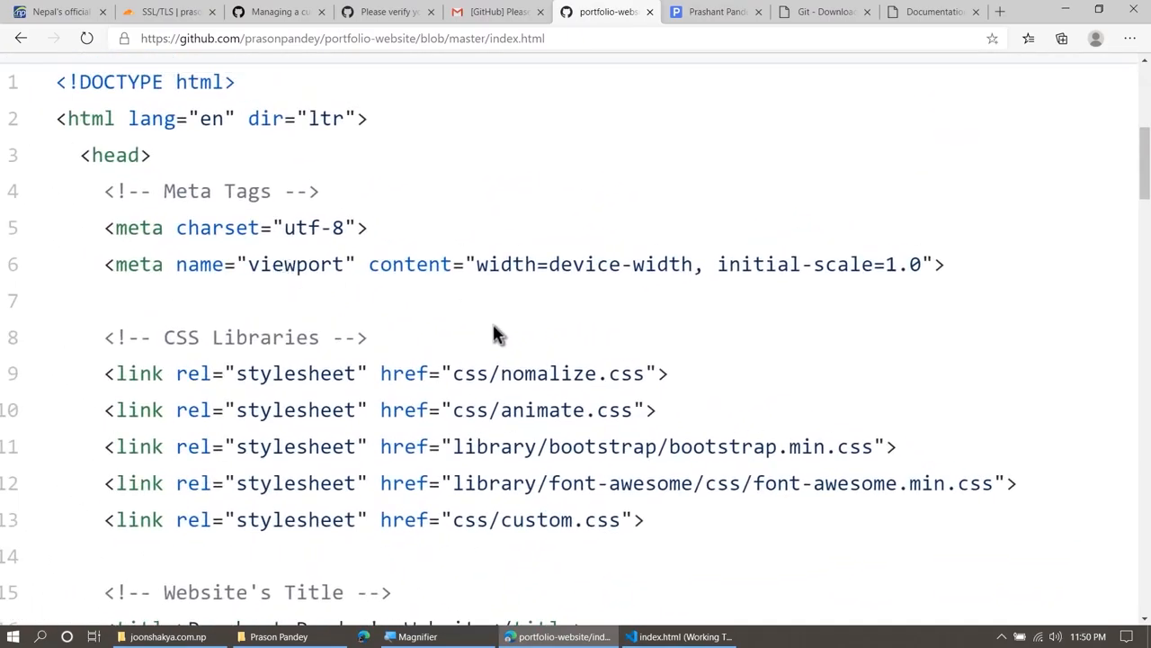
{"action": "scroll", "coordinate": [494, 335], "scroll_direction": "down", "scroll_amount": 3}
{"action": "double_click", "coordinate": [236, 351]}
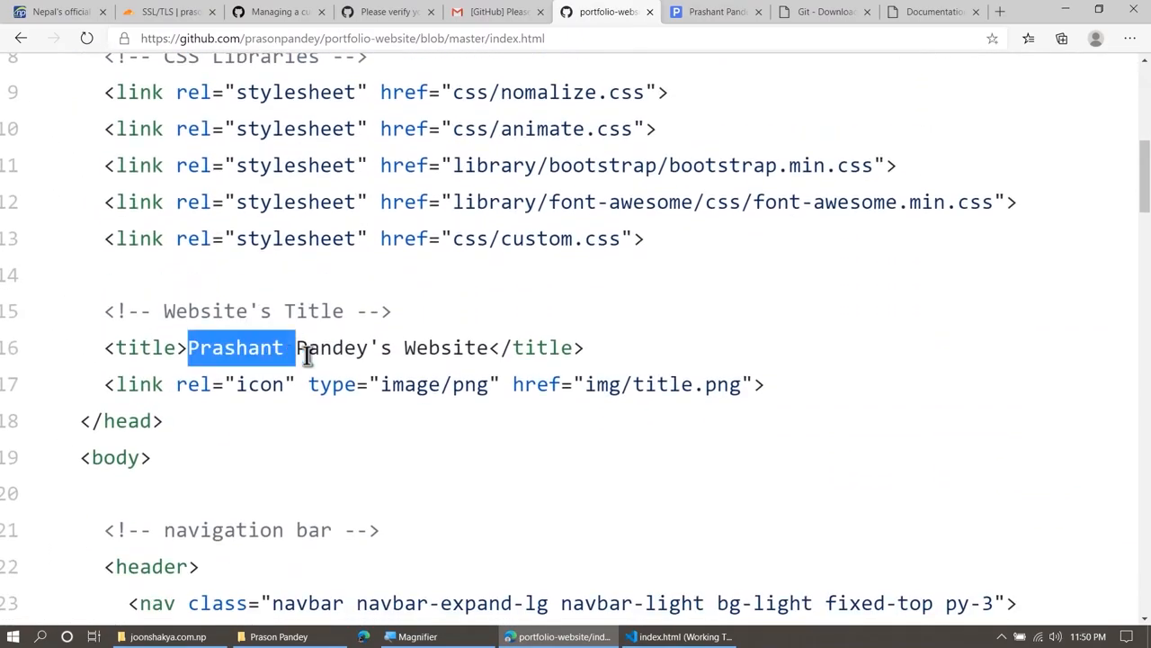
{"action": "left_click_drag", "start_coordinate": [307, 355], "coordinate": [411, 360]}
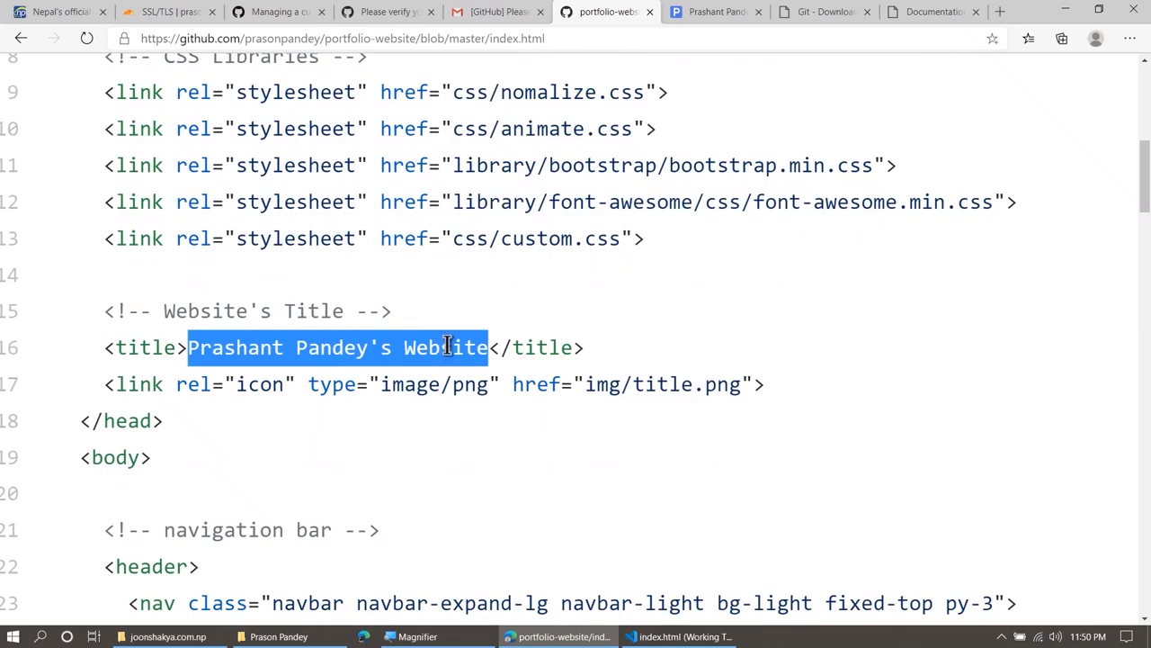
{"action": "left_click", "coordinate": [448, 346]}
{"action": "left_click", "coordinate": [727, 13]}
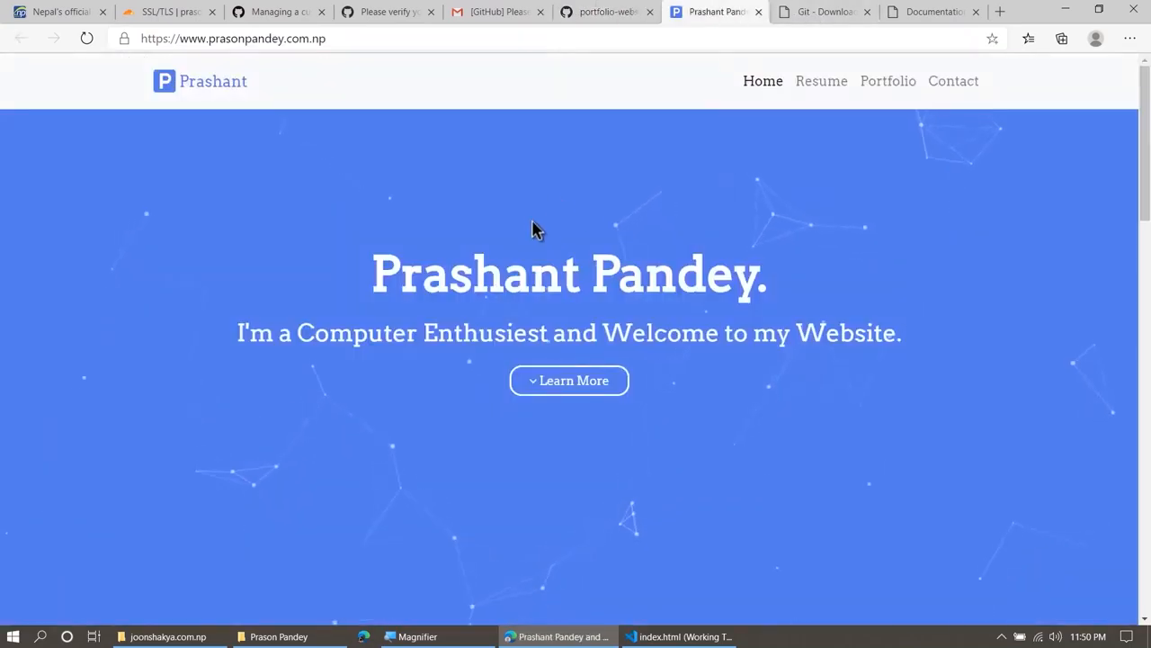
- Reload the live site to confirm the new title, then open the joonshakya.com.np folder in Visual Studio Code
{"action": "key", "text": "F5"}
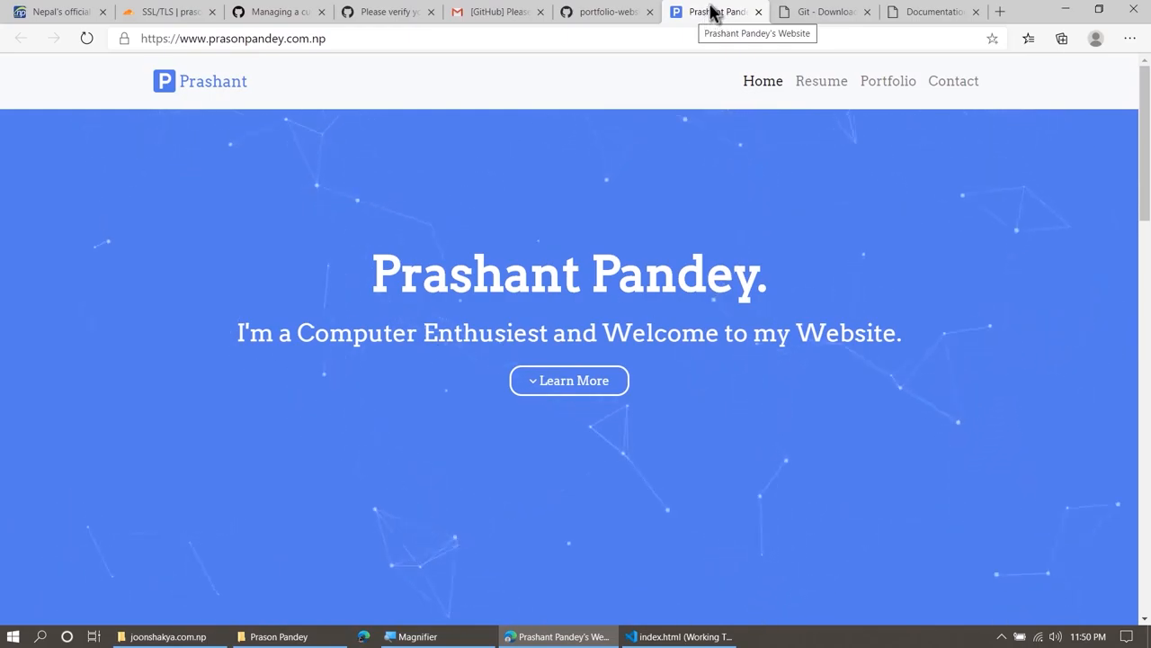
{"action": "key", "text": "alt+Tab"}
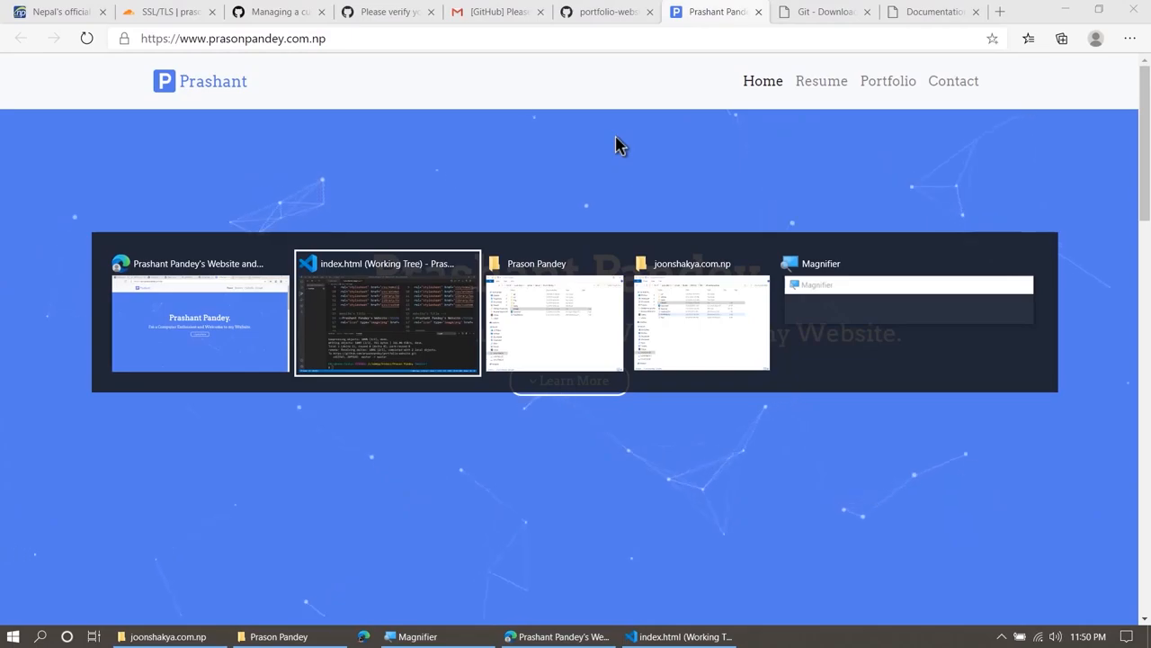
{"action": "key", "text": "alt+Tab"}
{"action": "key", "text": "alt+Tab"}
{"action": "key", "text": "alt+Tab"}
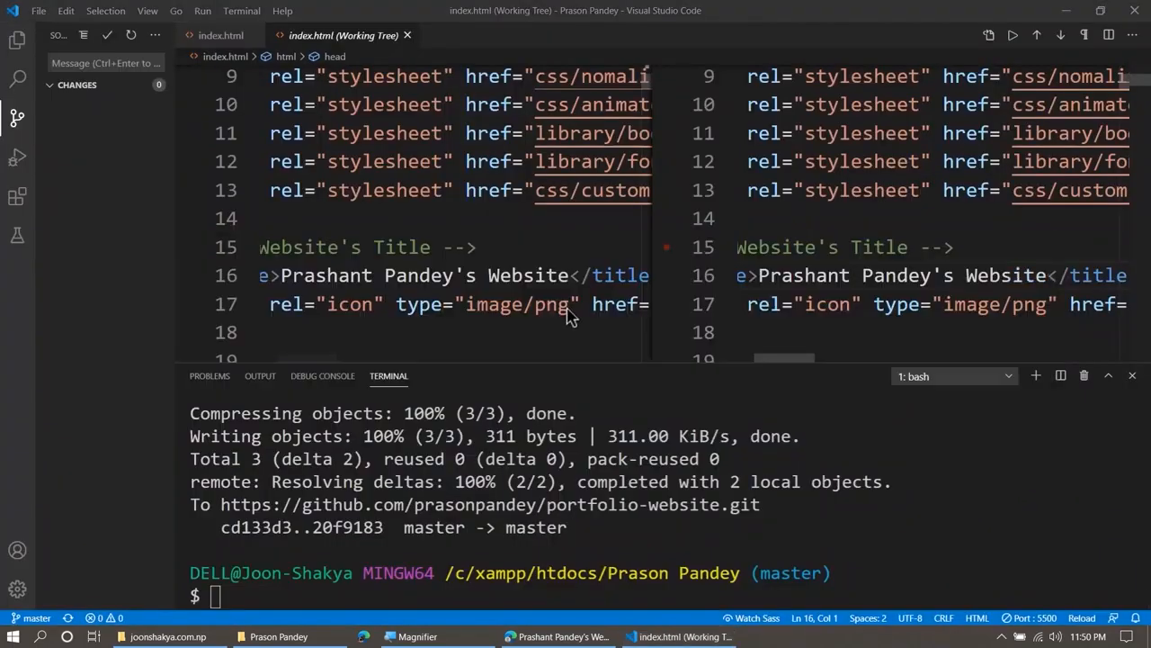
{"action": "key", "text": "alt+Tab"}
{"action": "right_click", "coordinate": [498, 391]}
{"action": "left_click", "coordinate": [550, 316]}
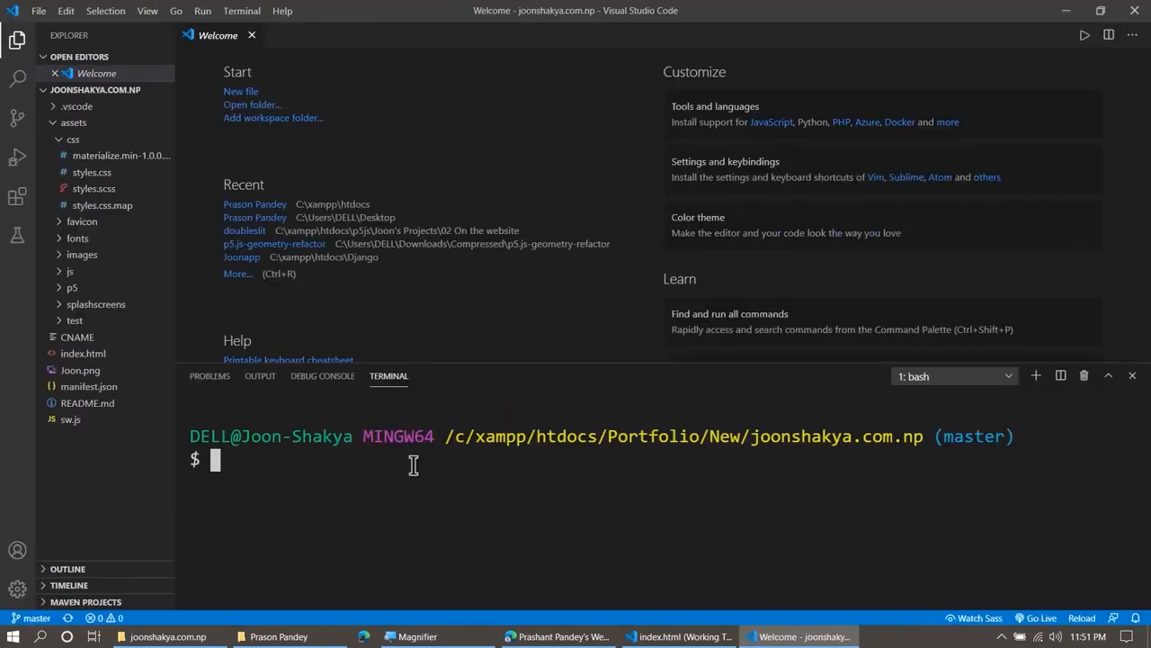
- Run git log -p index.html and inspect the "style" commit's stylesheet link change
{"action": "type", "text": "git log -p"}
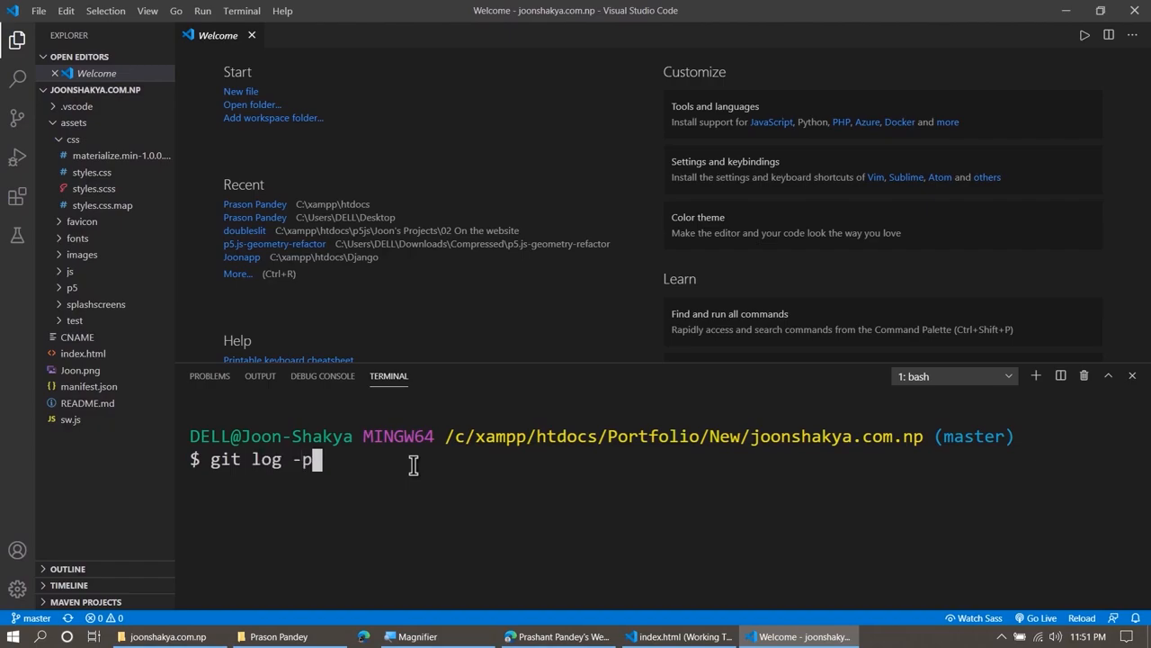
{"action": "type", "text": " in"}
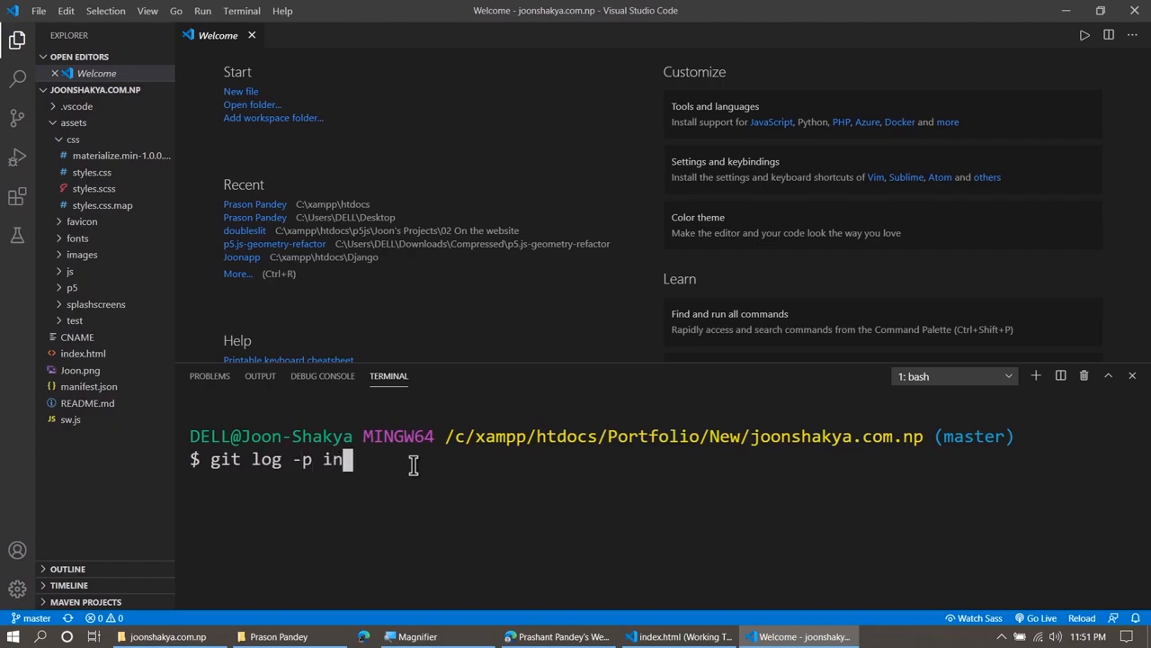
{"action": "type", "text": "dex.html"}
{"action": "key", "text": "Return"}
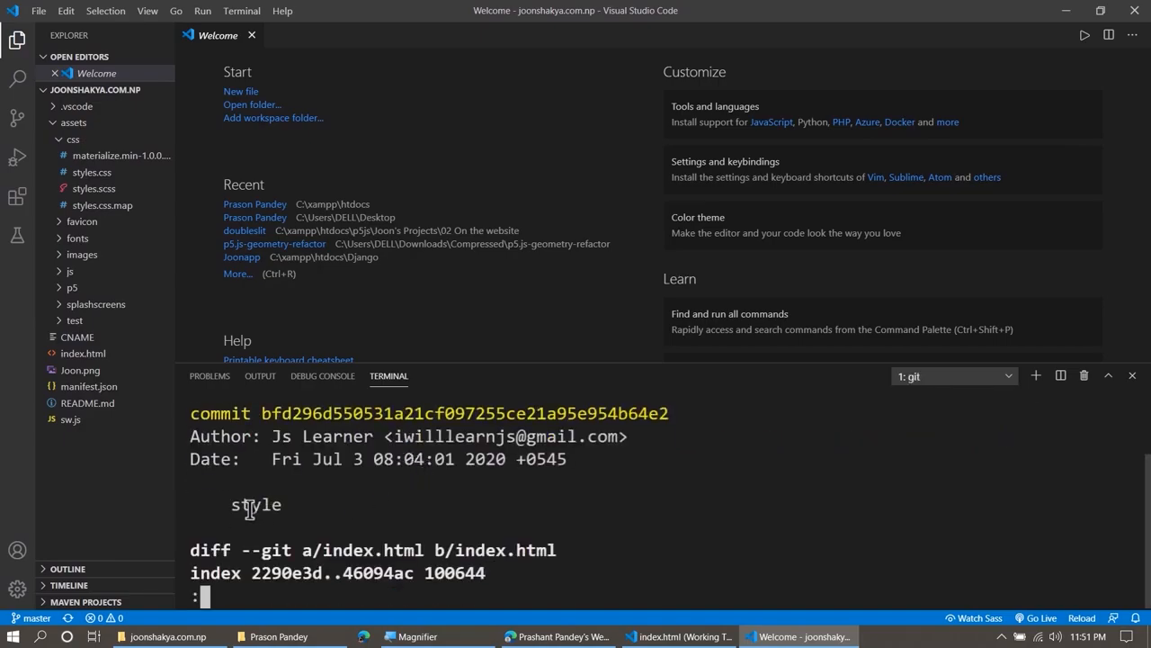
{"action": "left_click_drag", "start_coordinate": [273, 461], "coordinate": [369, 461]}
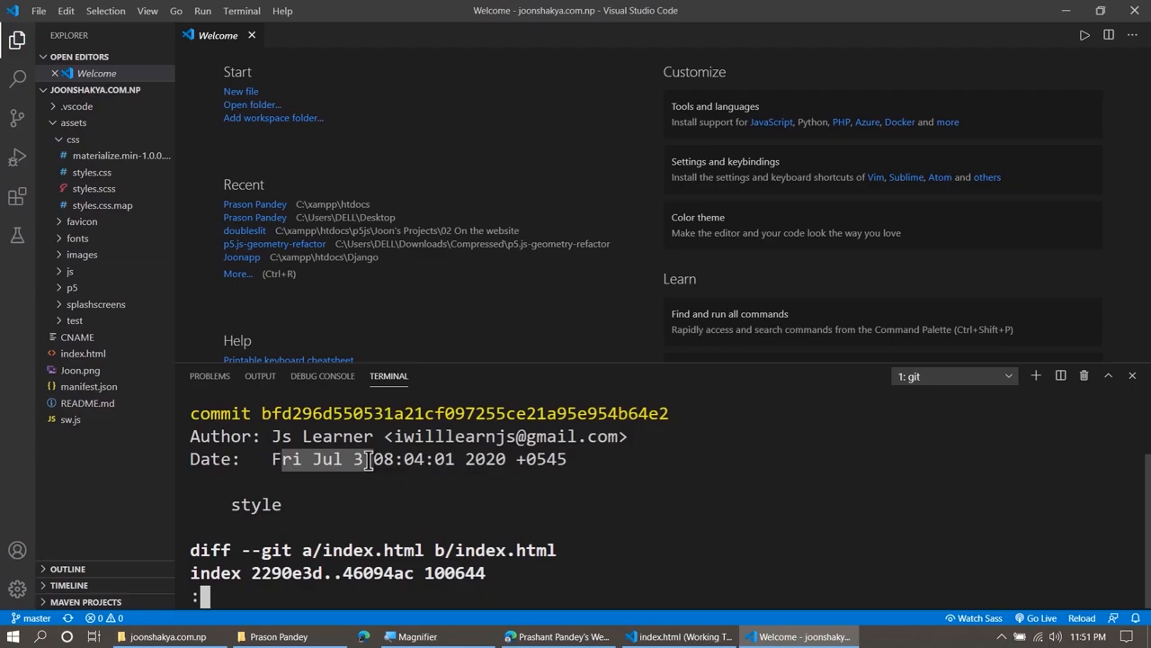
{"action": "double_click", "coordinate": [254, 506]}
{"action": "left_click", "coordinate": [415, 509]}
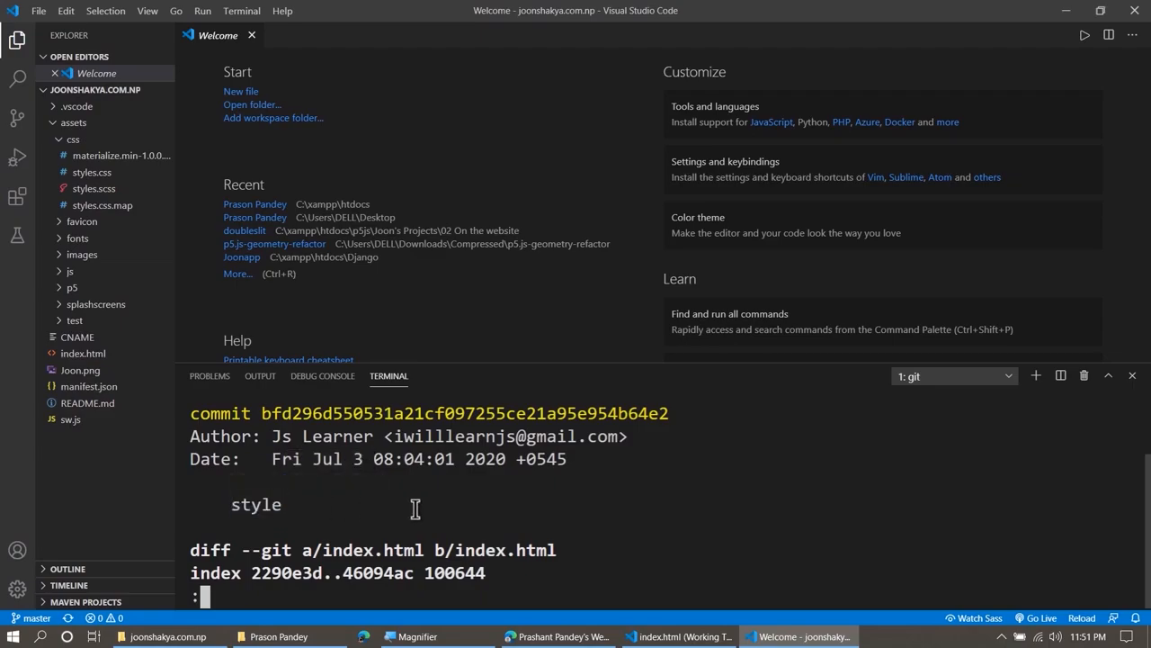
{"action": "key", "text": "Down"}
{"action": "key", "text": "Down"}
{"action": "key", "text": "Down"}
{"action": "key", "text": "Down"}
{"action": "key", "text": "Down"}
{"action": "key", "text": "Down"}
{"action": "key", "text": "Down"}
{"action": "key", "text": "Down"}
{"action": "key", "text": "Down"}
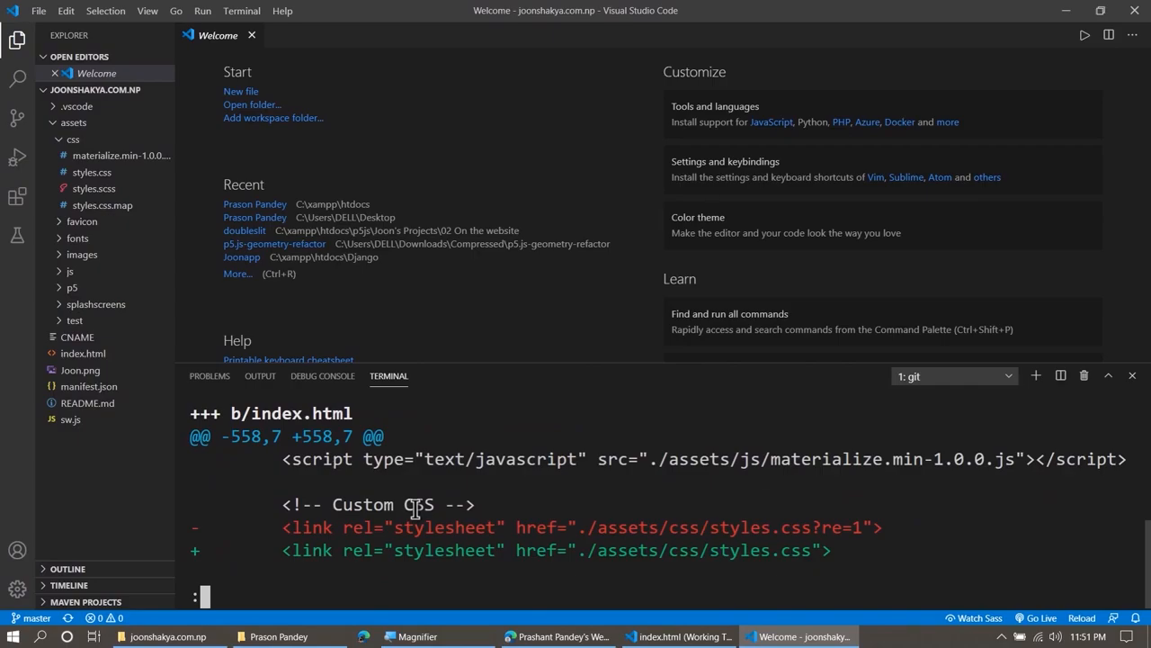
{"action": "left_click_drag", "start_coordinate": [295, 529], "coordinate": [523, 525]}
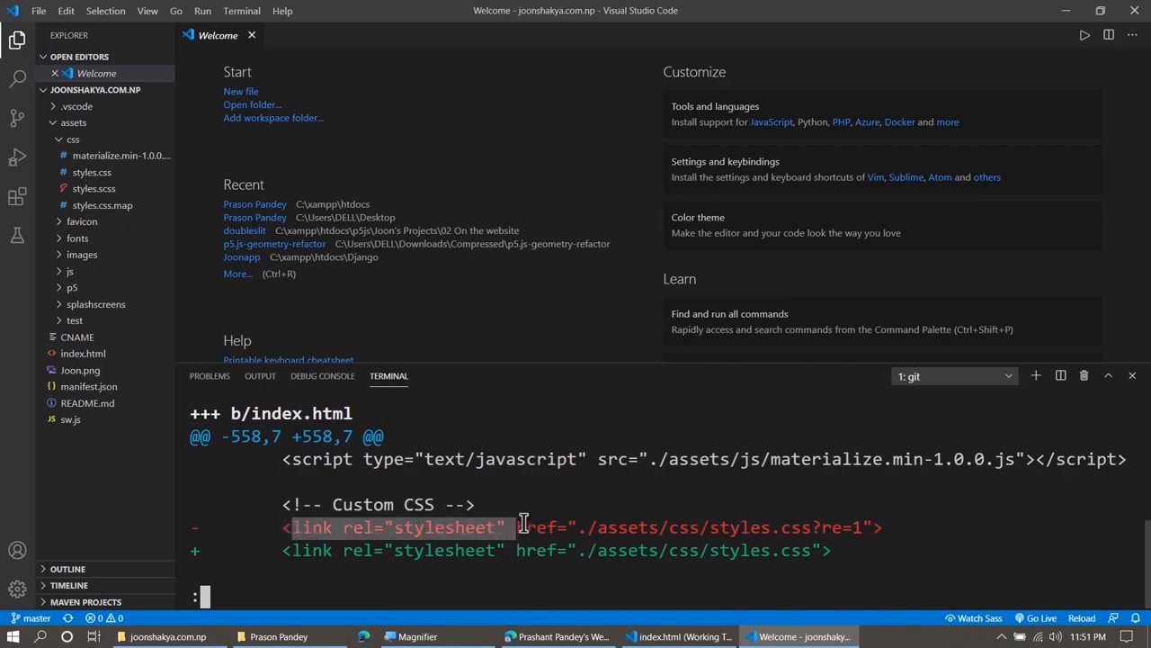
{"action": "left_click_drag", "start_coordinate": [375, 552], "coordinate": [877, 528]}
- Inspect the earlier commit's diff where the stylesheet link became styles.css?re=1
{"action": "scroll", "coordinate": [329, 495], "scroll_direction": "down", "scroll_amount": 4}
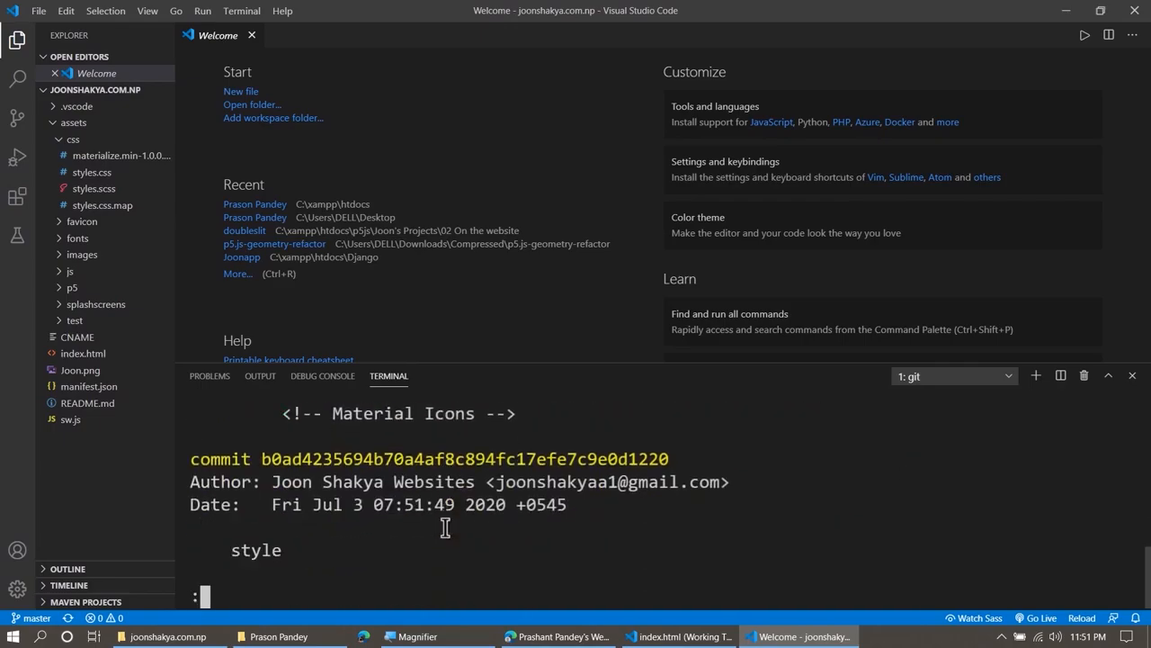
{"action": "scroll", "coordinate": [277, 496], "scroll_direction": "down", "scroll_amount": 1}
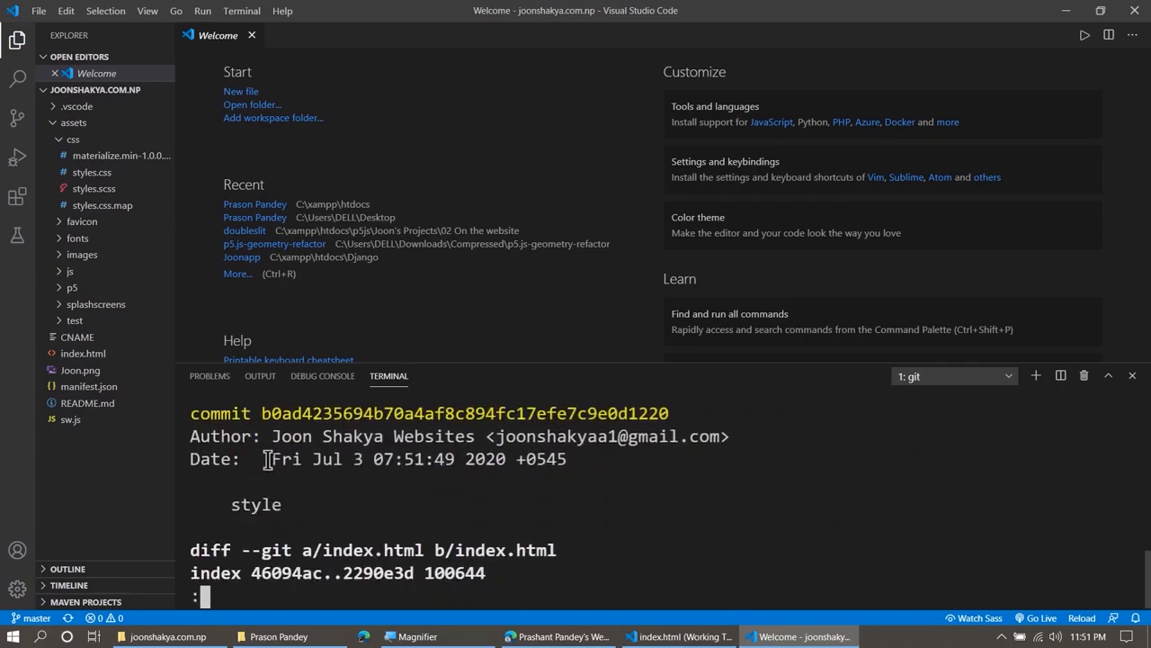
{"action": "left_click_drag", "start_coordinate": [273, 462], "coordinate": [388, 459]}
{"action": "double_click", "coordinate": [255, 505]}
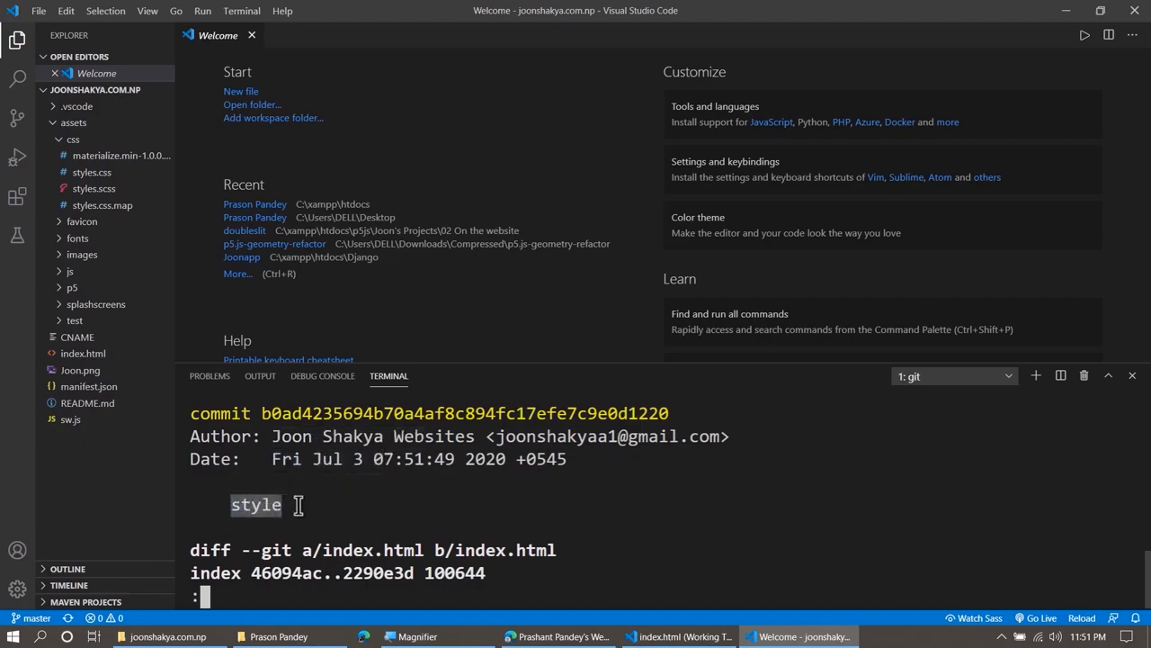
{"action": "scroll", "coordinate": [303, 503], "scroll_direction": "down", "scroll_amount": 5}
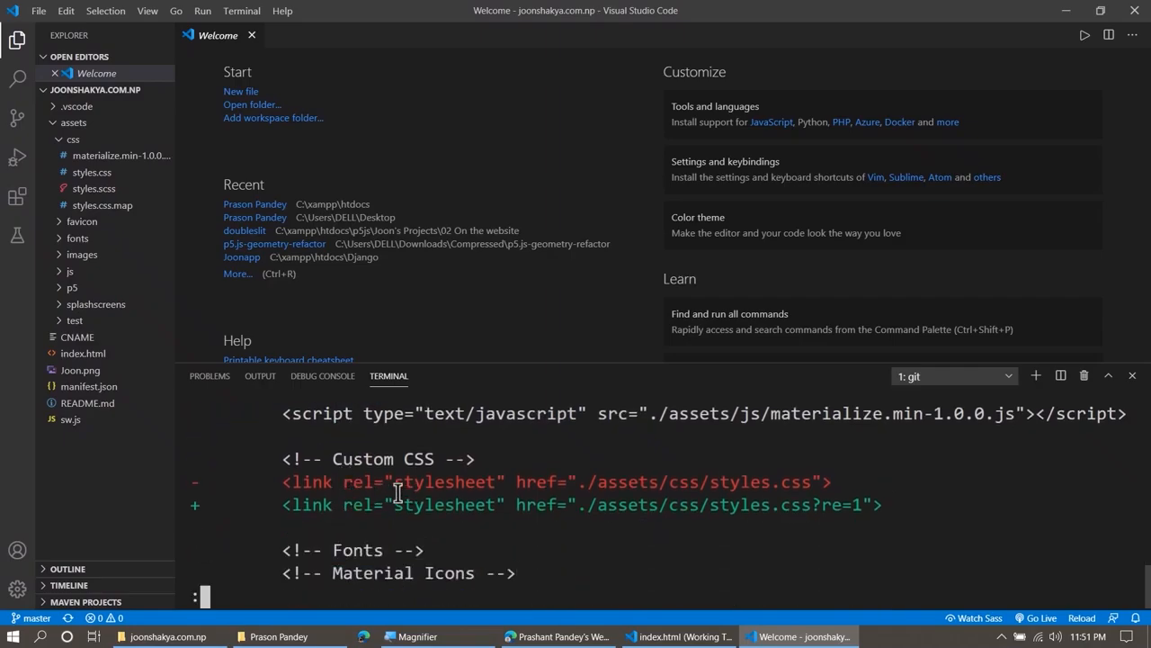
{"action": "left_click_drag", "start_coordinate": [344, 483], "coordinate": [538, 484]}
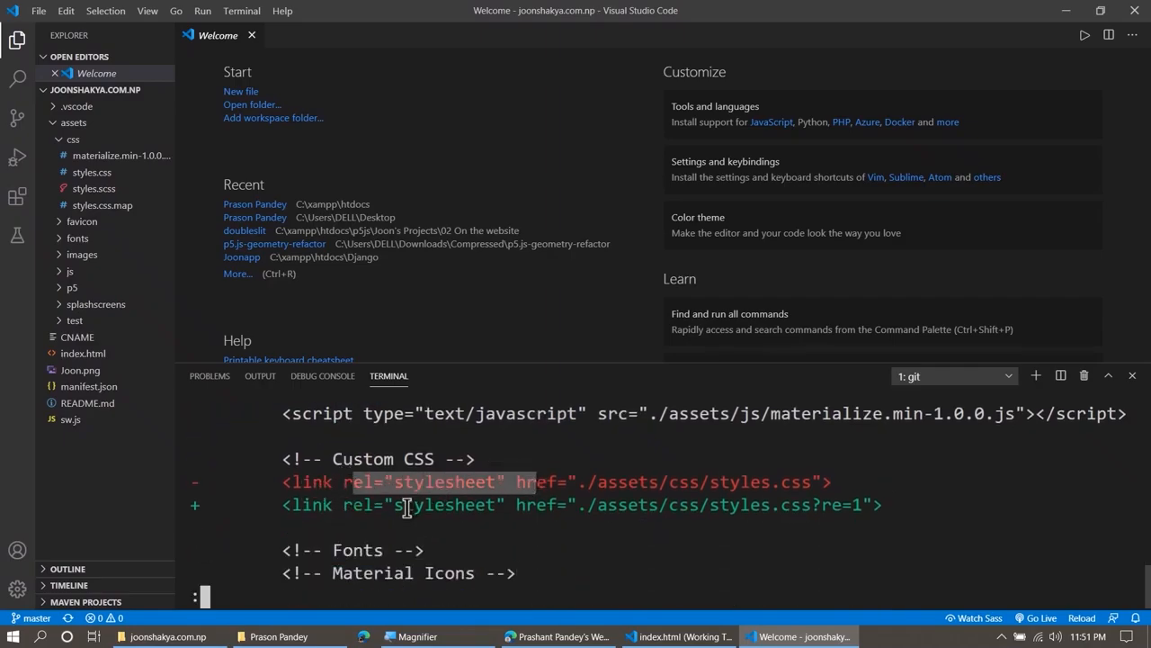
{"action": "left_click_drag", "start_coordinate": [407, 509], "coordinate": [679, 508]}
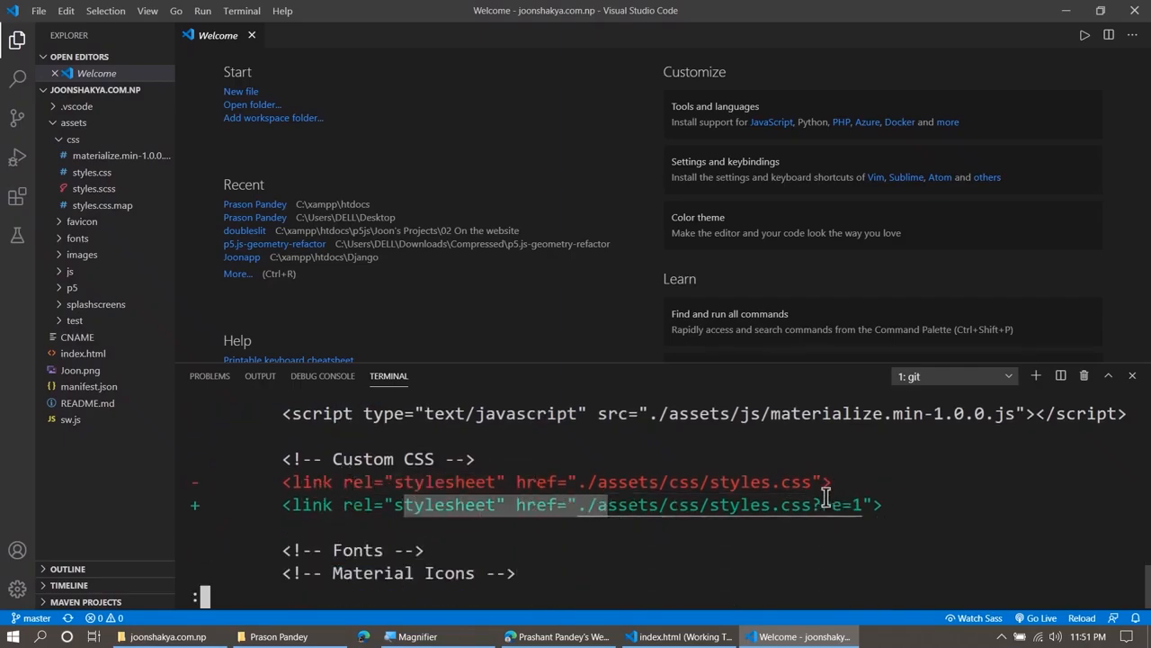
{"action": "scroll", "coordinate": [501, 548], "scroll_direction": "down", "scroll_amount": 1}
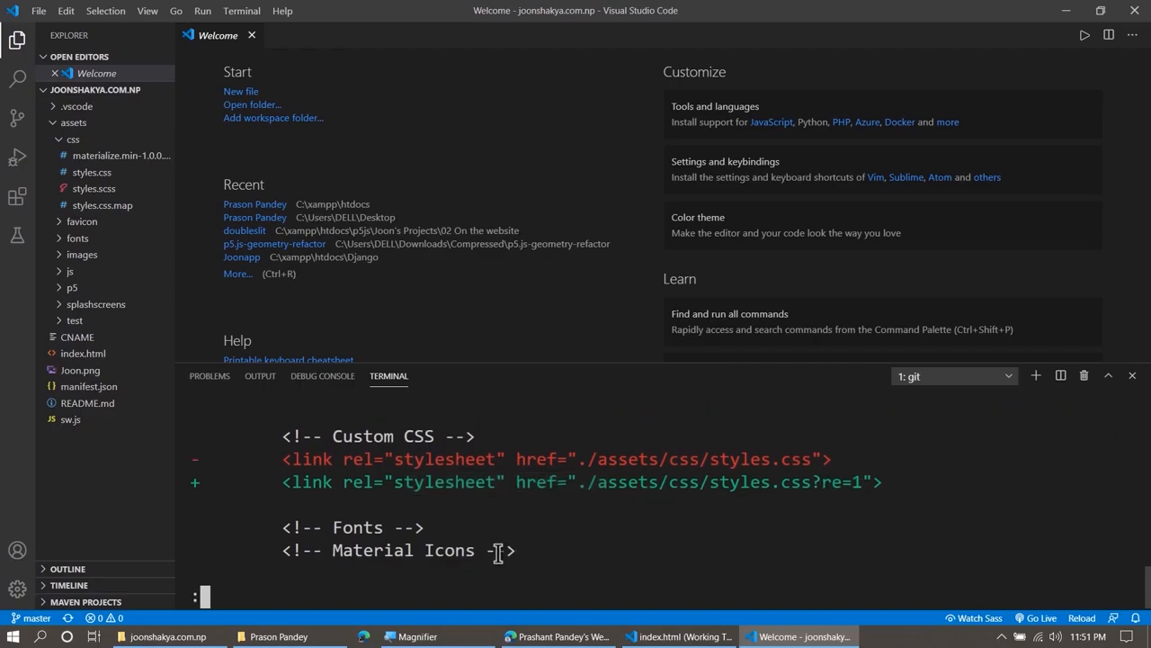
{"action": "scroll", "coordinate": [493, 521], "scroll_direction": "up", "scroll_amount": 3}
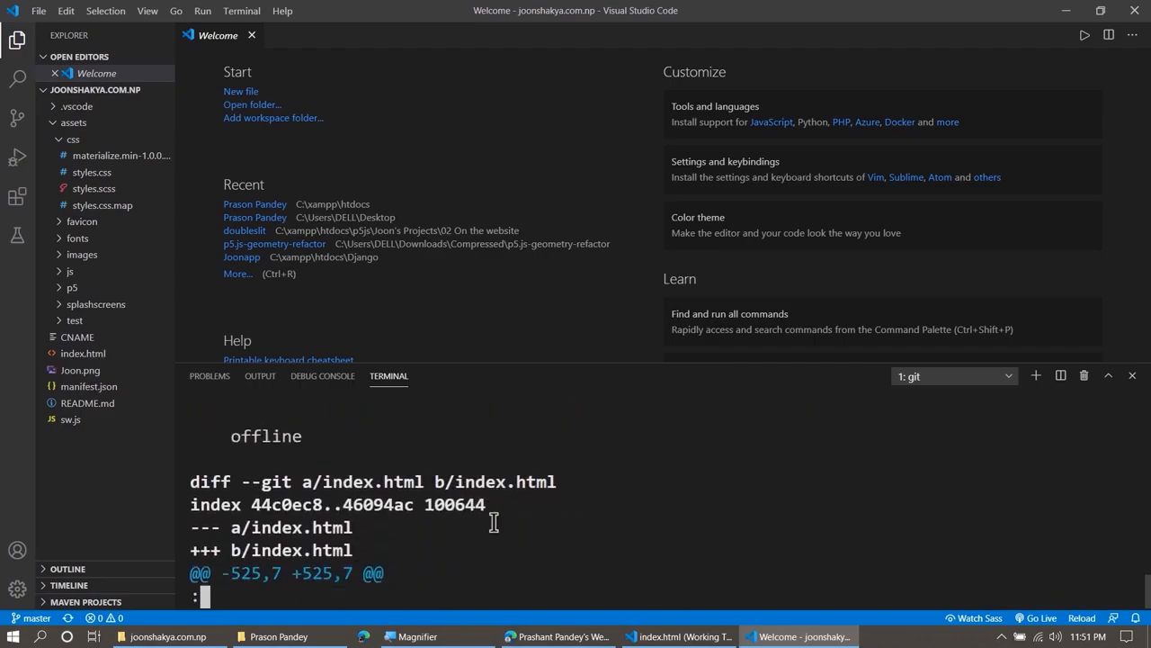
{"action": "double_click", "coordinate": [272, 440]}
{"action": "scroll", "coordinate": [286, 419], "scroll_direction": "up", "scroll_amount": 2}
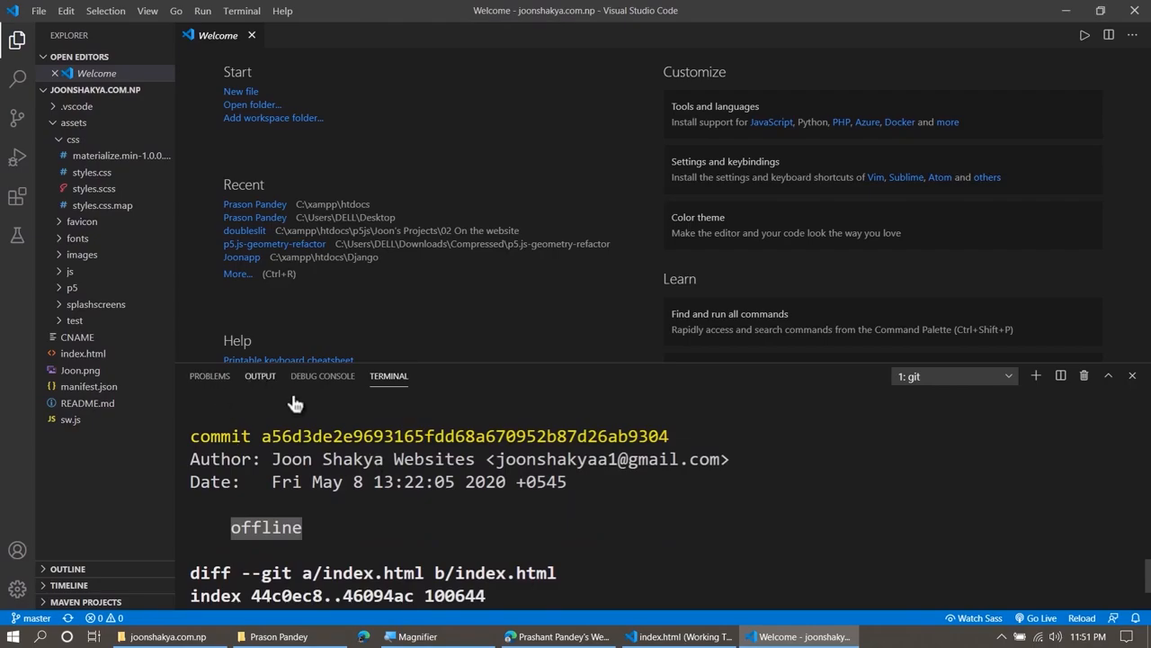
{"action": "scroll", "coordinate": [344, 487], "scroll_direction": "down", "scroll_amount": 2}
{"action": "scroll", "coordinate": [410, 507], "scroll_direction": "down", "scroll_amount": 1}
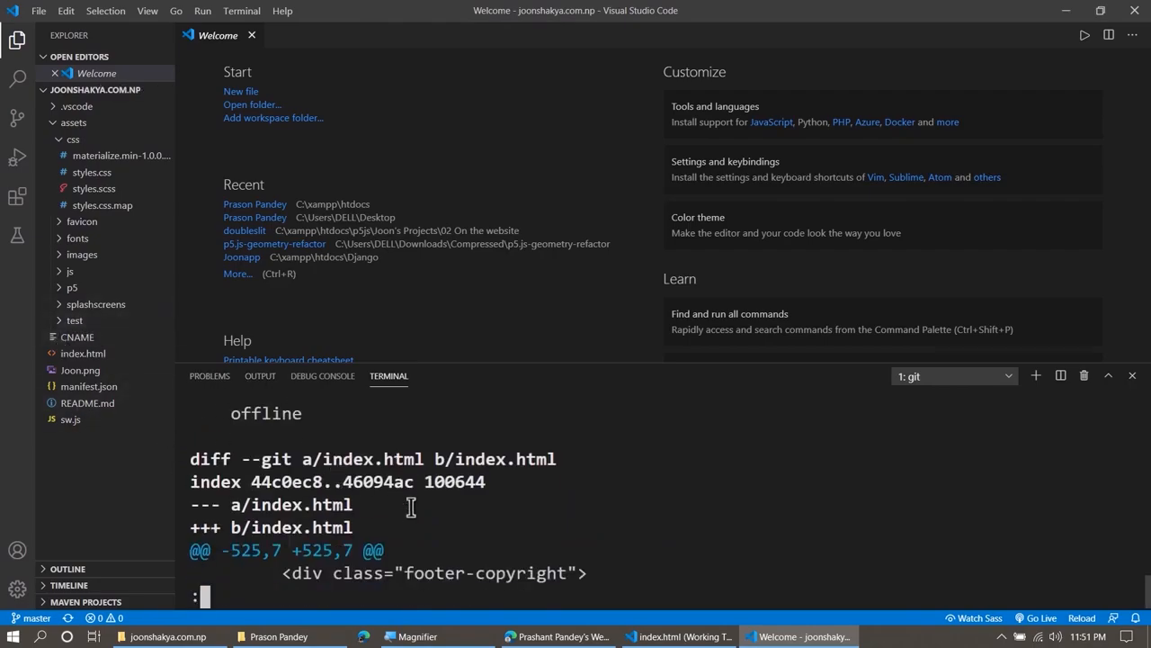
{"action": "scroll", "coordinate": [423, 499], "scroll_direction": "down", "scroll_amount": 3}
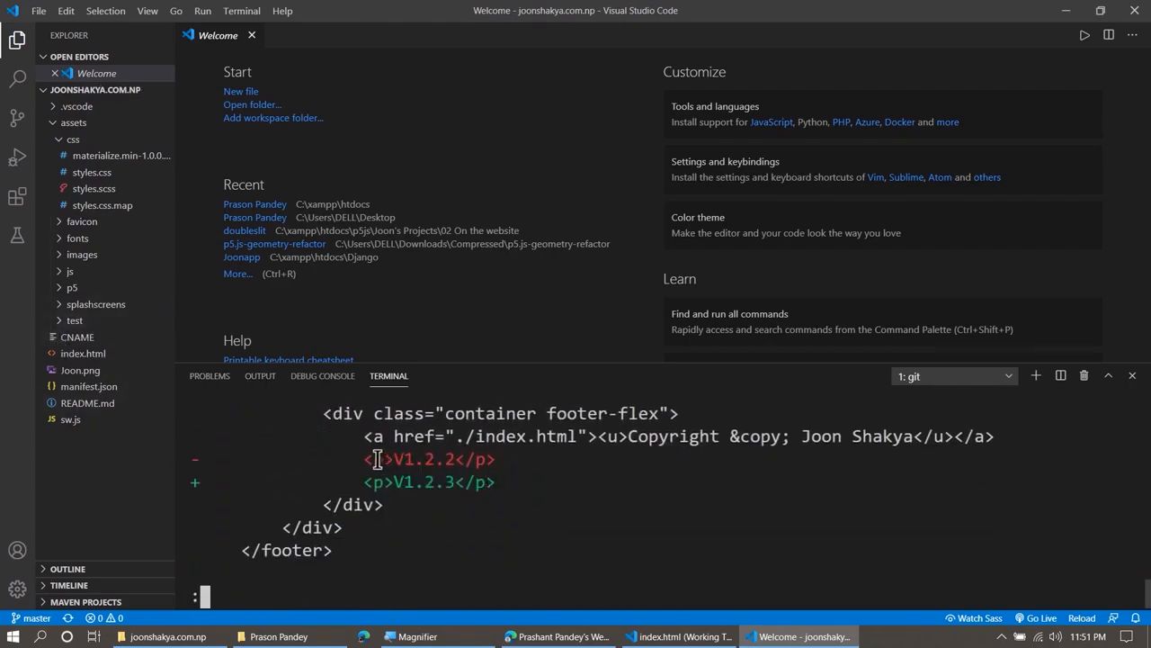
{"action": "left_click_drag", "start_coordinate": [378, 459], "coordinate": [514, 458]}
{"action": "left_click_drag", "start_coordinate": [362, 480], "coordinate": [538, 482]}
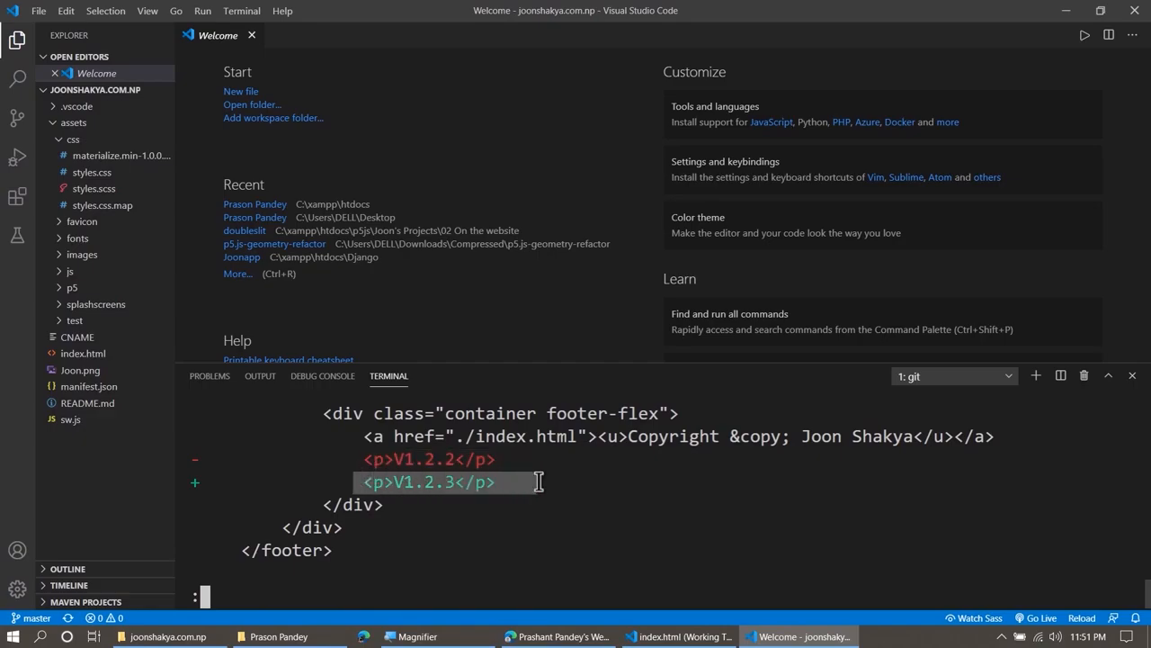
{"action": "scroll", "coordinate": [608, 474], "scroll_direction": "down", "scroll_amount": 3}
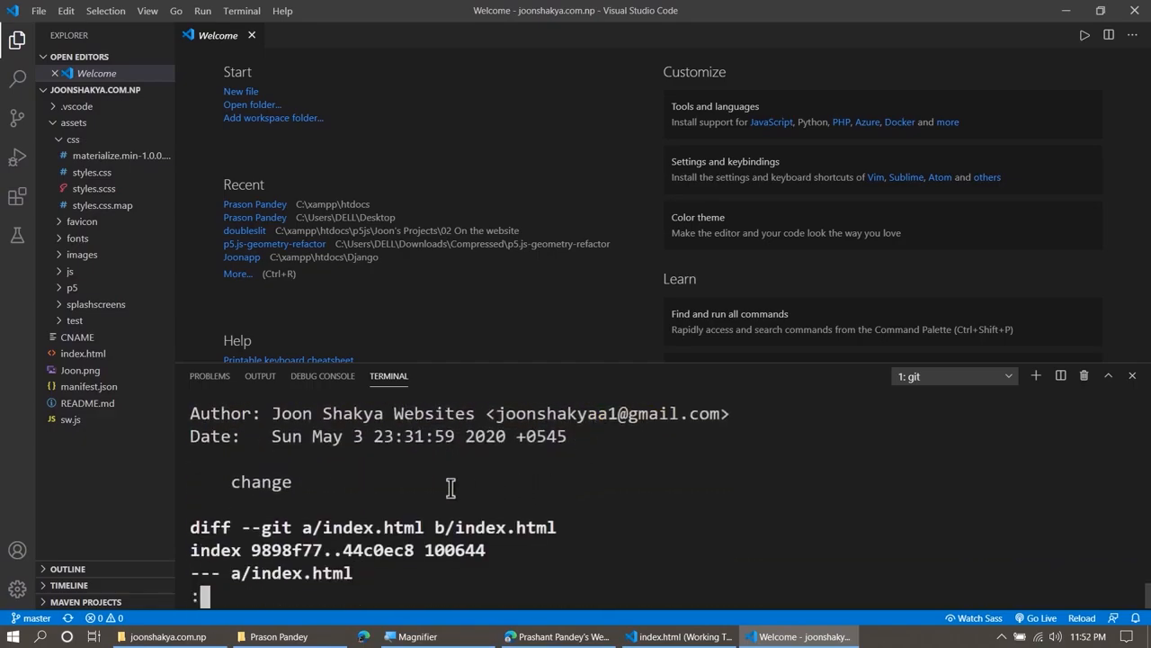
{"action": "scroll", "coordinate": [267, 467], "scroll_direction": "down", "scroll_amount": 5}
{"action": "scroll", "coordinate": [503, 414], "scroll_direction": "up", "scroll_amount": 2}
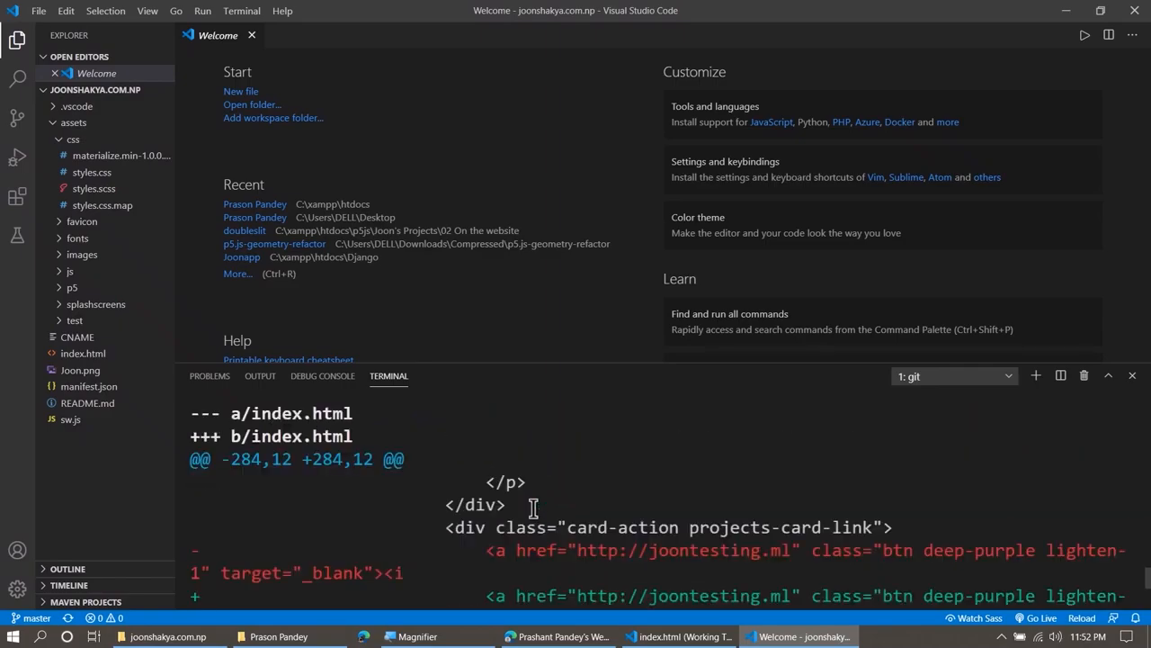
{"action": "scroll", "coordinate": [534, 508], "scroll_direction": "down", "scroll_amount": 2}
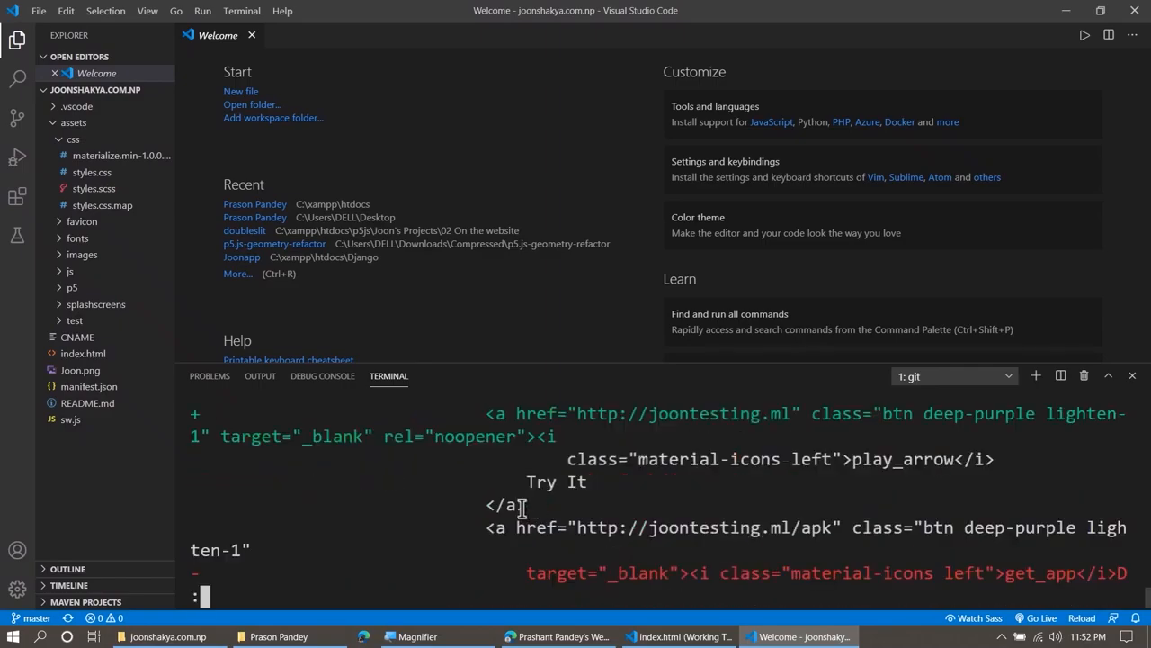
{"action": "scroll", "coordinate": [365, 499], "scroll_direction": "down", "scroll_amount": 3}
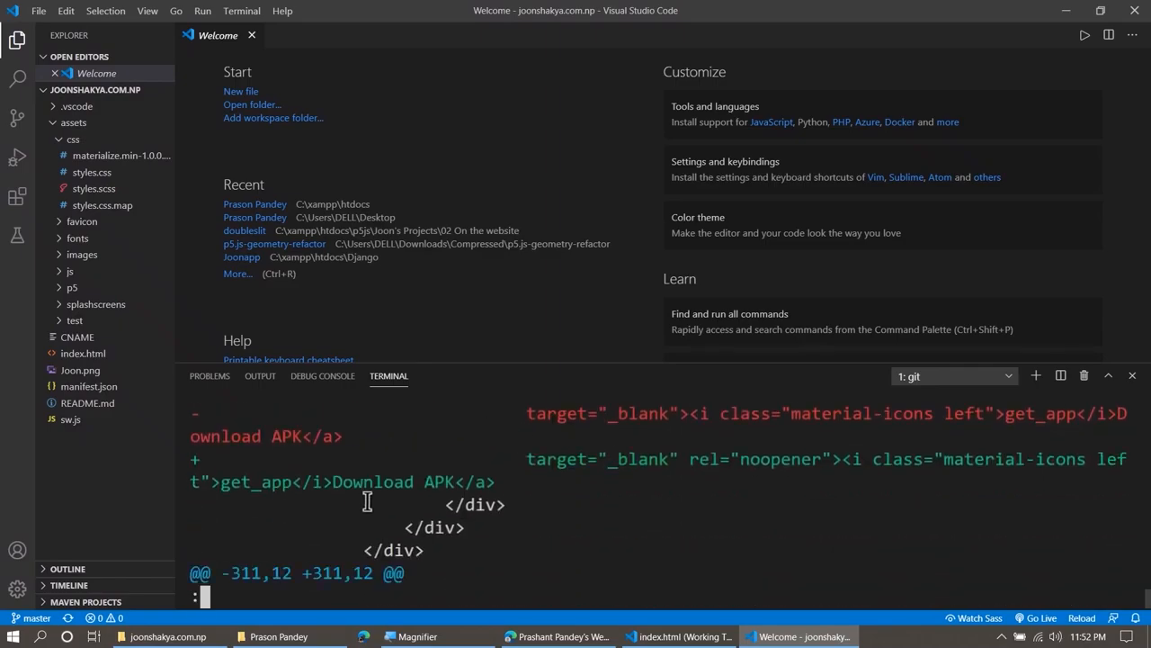
{"action": "scroll", "coordinate": [366, 501], "scroll_direction": "up", "scroll_amount": 2}
{"action": "scroll", "coordinate": [367, 501], "scroll_direction": "down", "scroll_amount": 6}
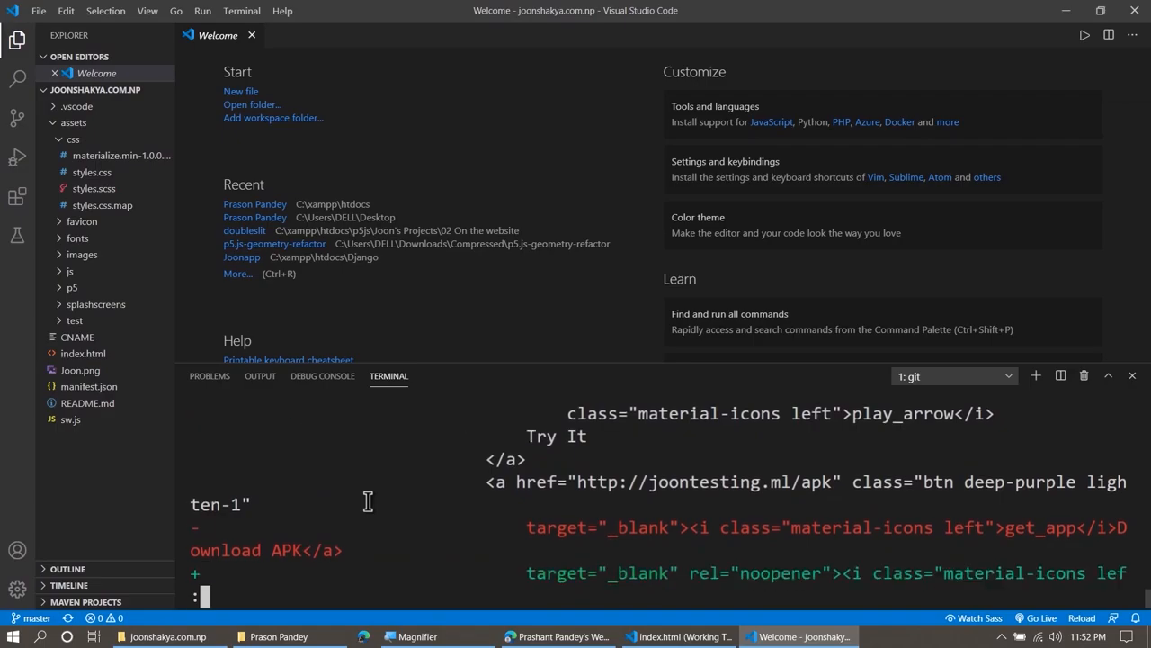
{"action": "scroll", "coordinate": [556, 497], "scroll_direction": "down", "scroll_amount": 1}
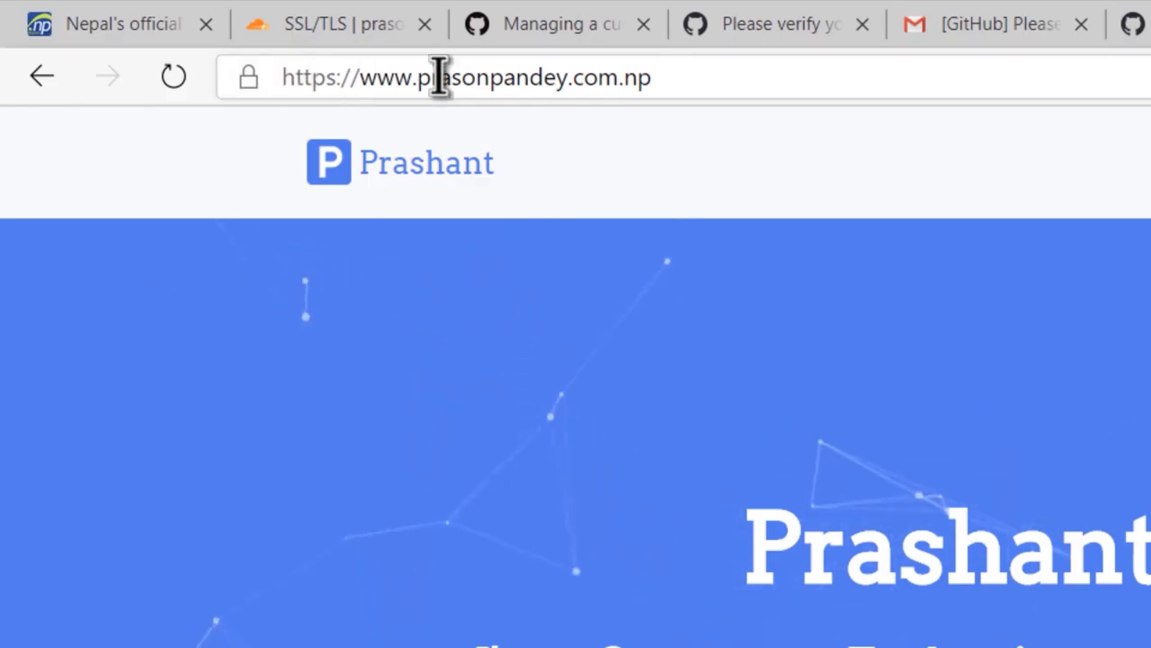
{"action": "double_click", "coordinate": [375, 77]}
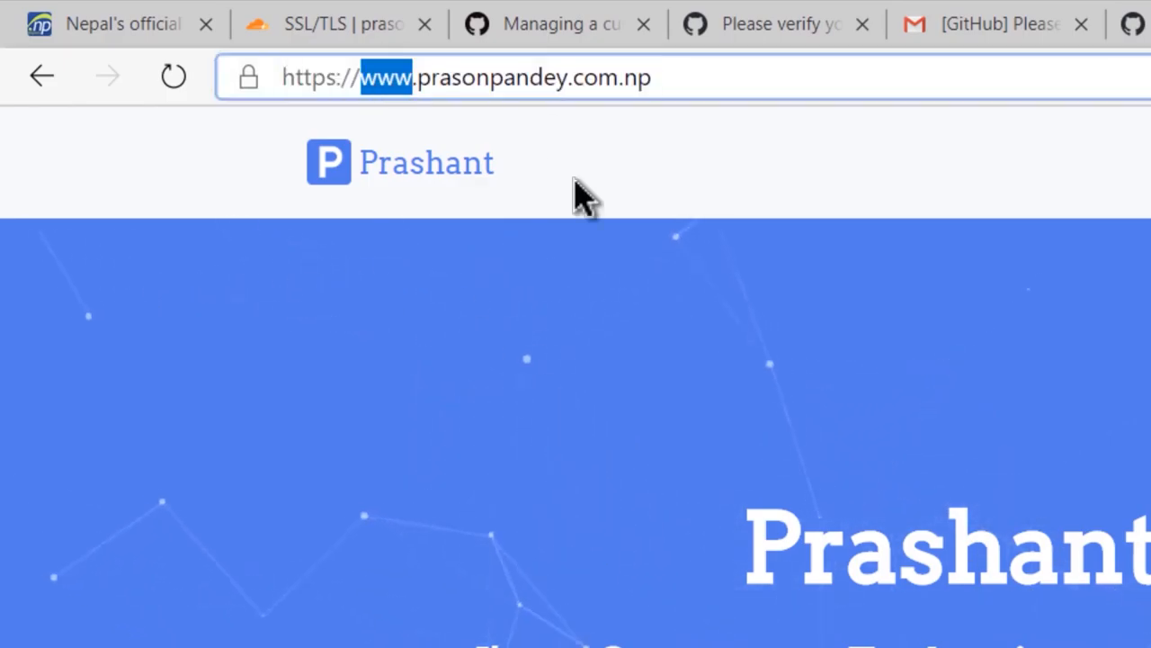
{"action": "key", "text": "Delete"}
{"action": "key", "text": "Delete"}
{"action": "key", "text": "Return"}
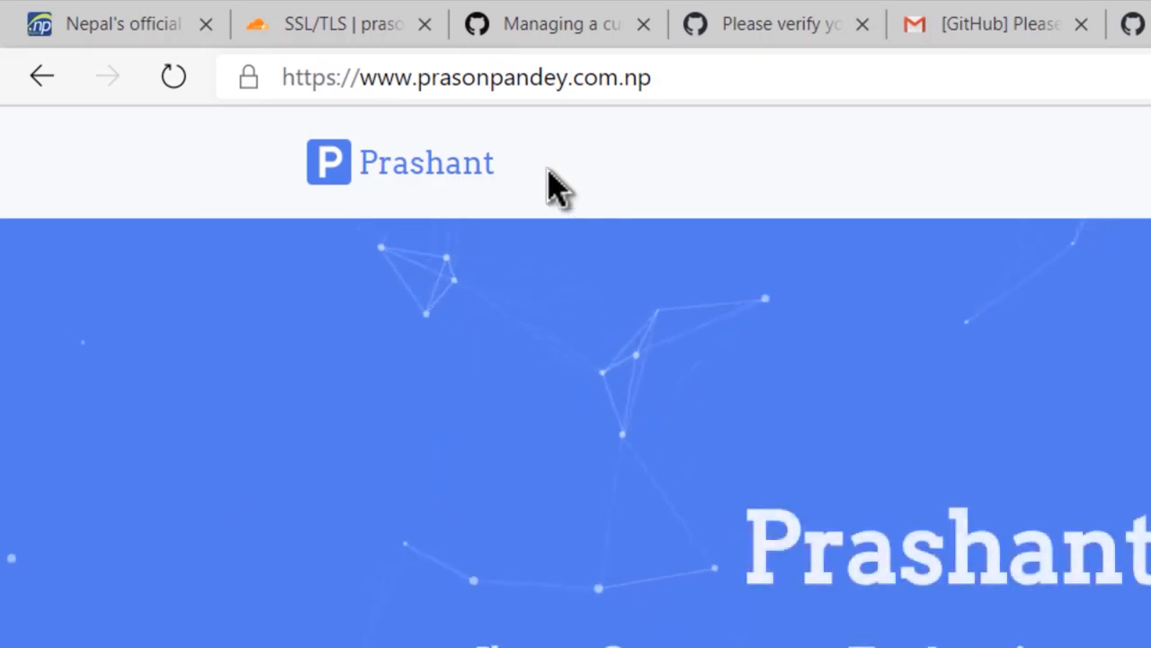
- Load the site over plain http to check it redirects to https
{"action": "double_click", "coordinate": [338, 77]}
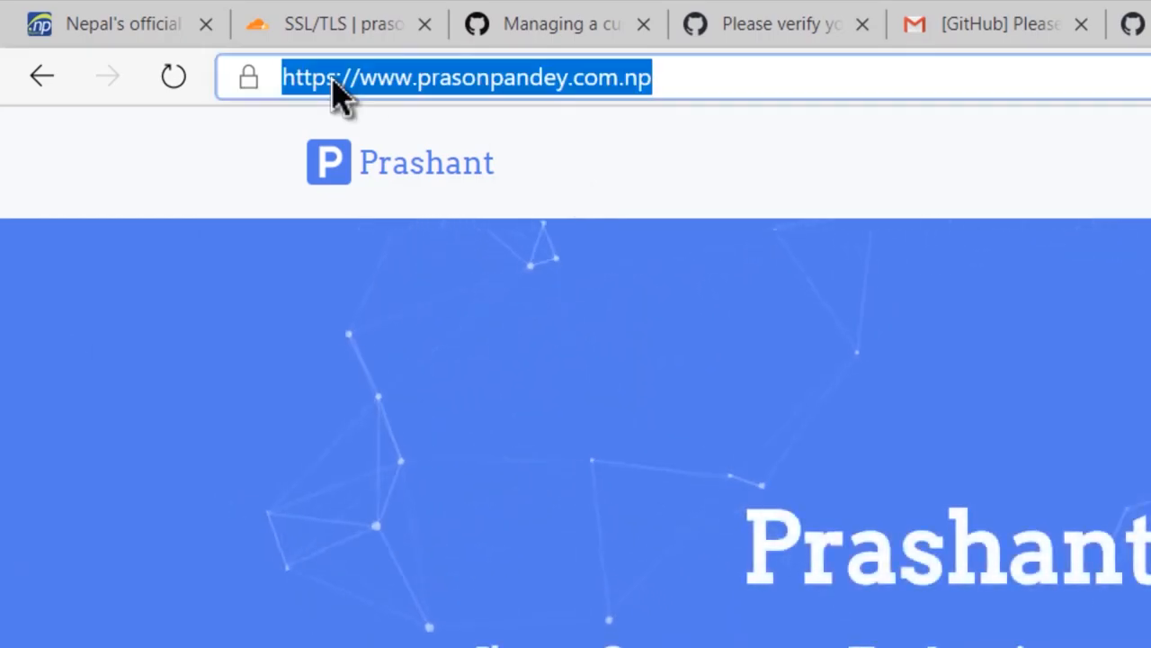
{"action": "key", "text": "Right"}
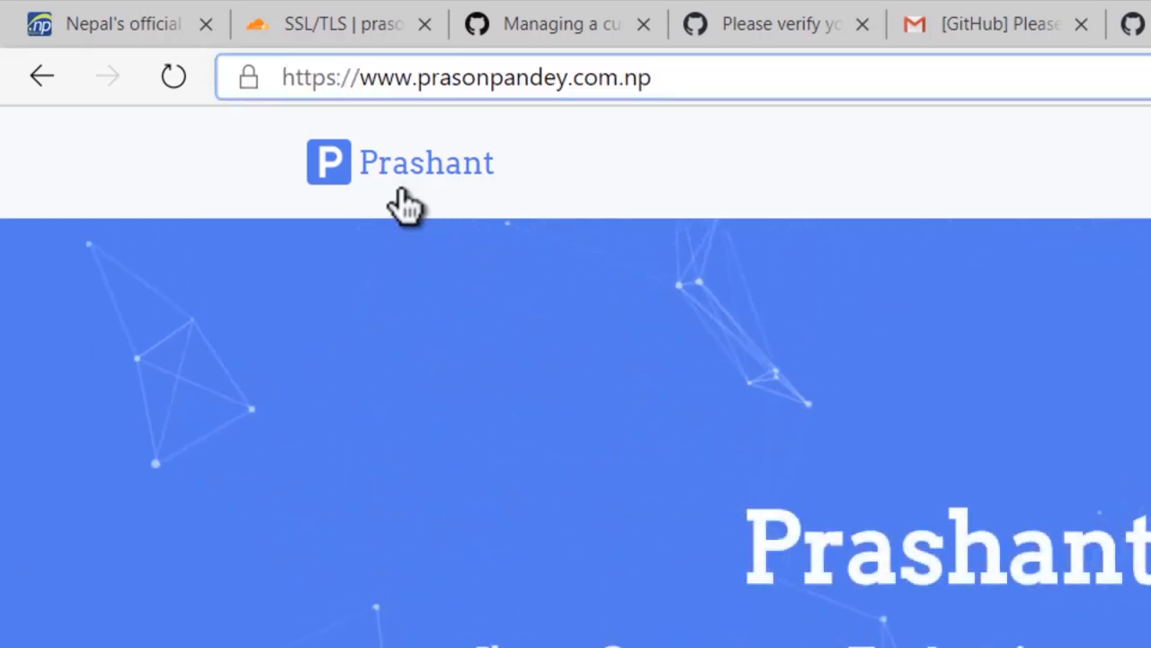
{"action": "key", "text": "BackSpace"}
{"action": "key", "text": "Return"}
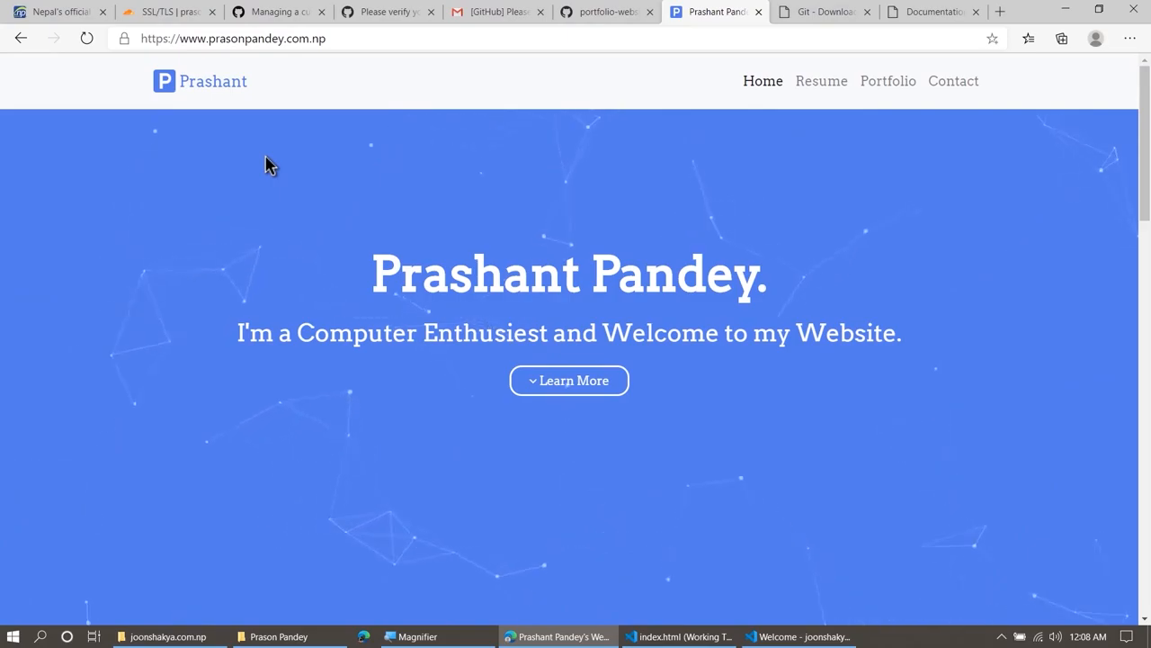
- Review the register.com.np domain status, Cloudflare edge certificates and GitHub index.html pages
{"action": "left_click", "coordinate": [49, 13]}
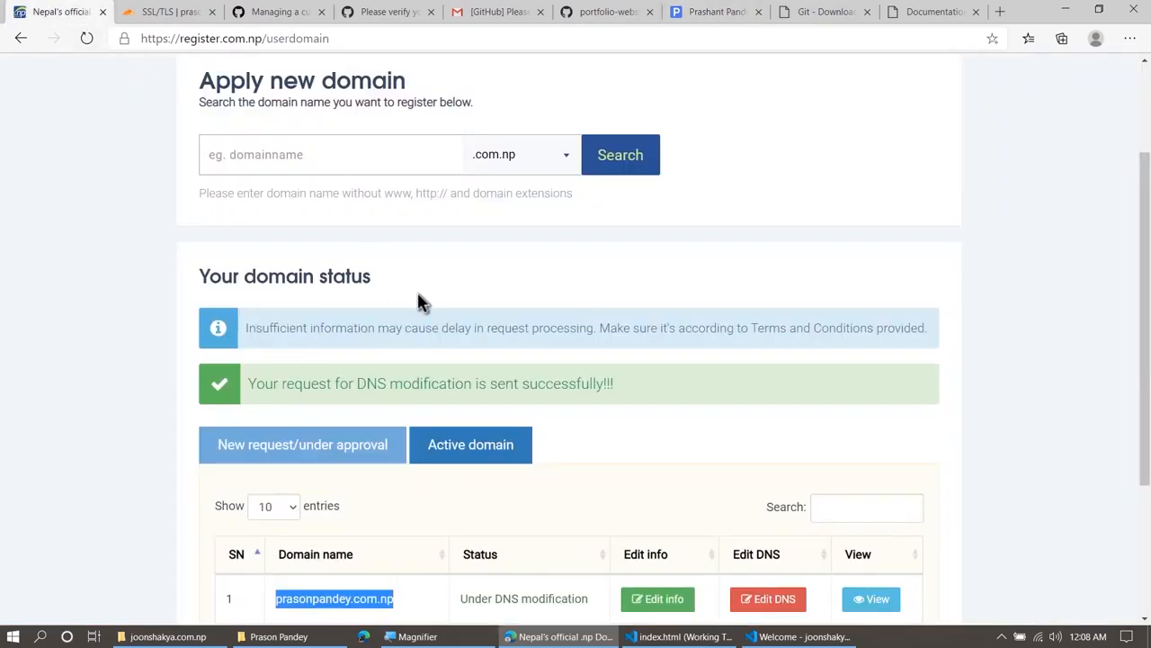
{"action": "left_click", "coordinate": [148, 11]}
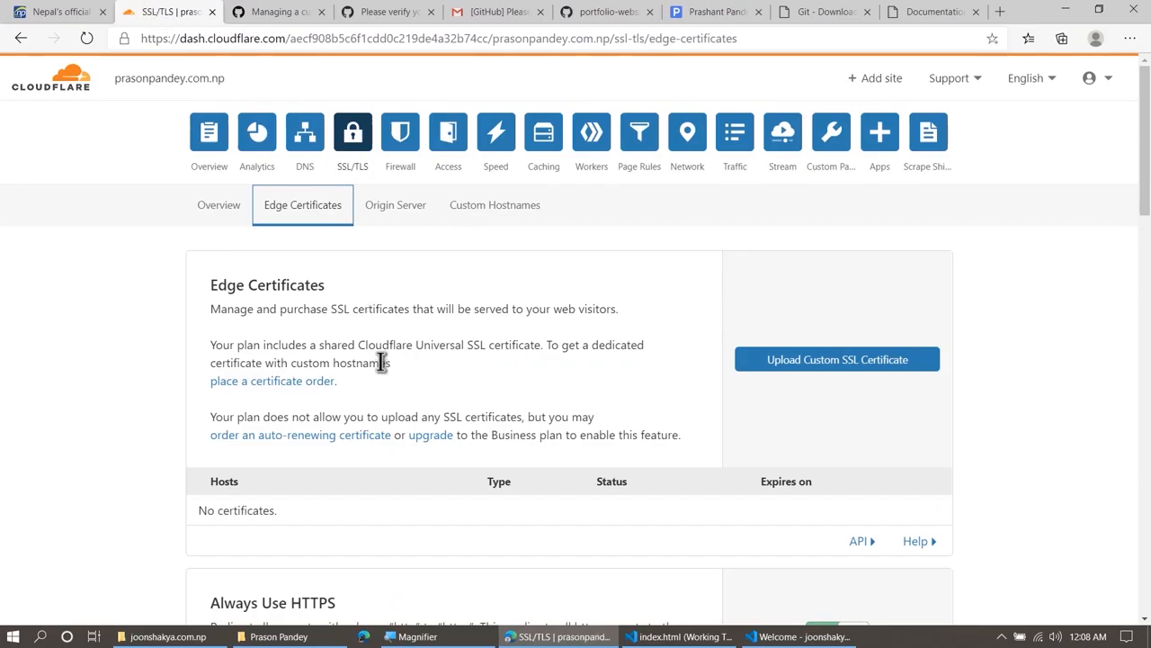
{"action": "left_click", "coordinate": [601, 12]}
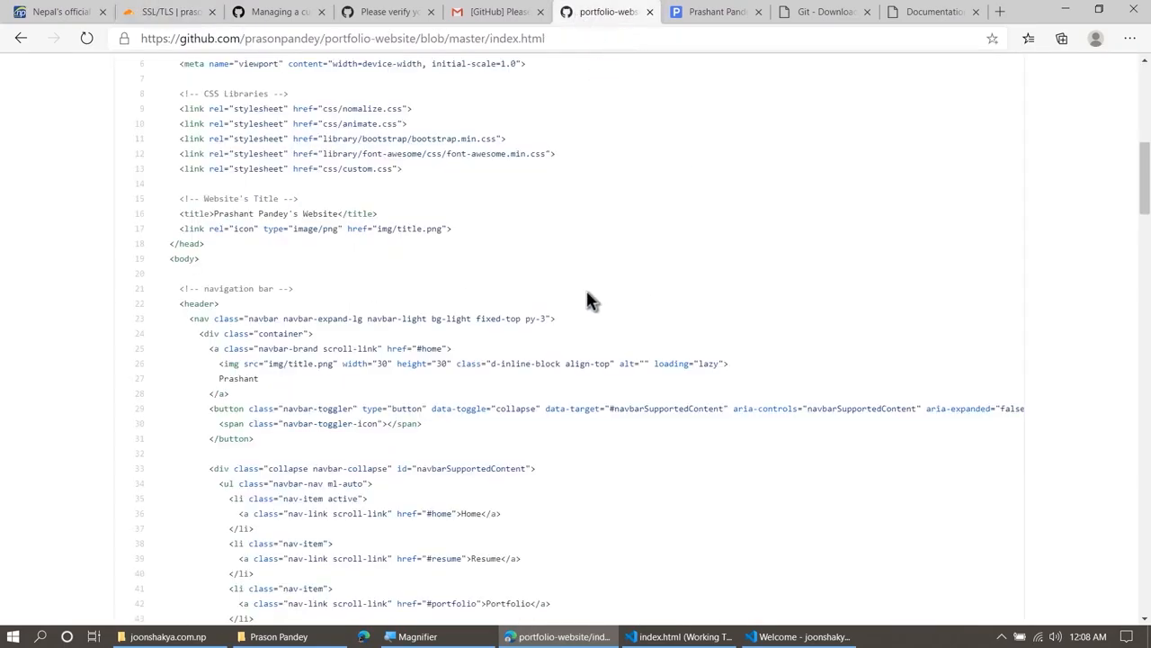
{"action": "scroll", "coordinate": [586, 292], "scroll_direction": "up", "scroll_amount": 5}
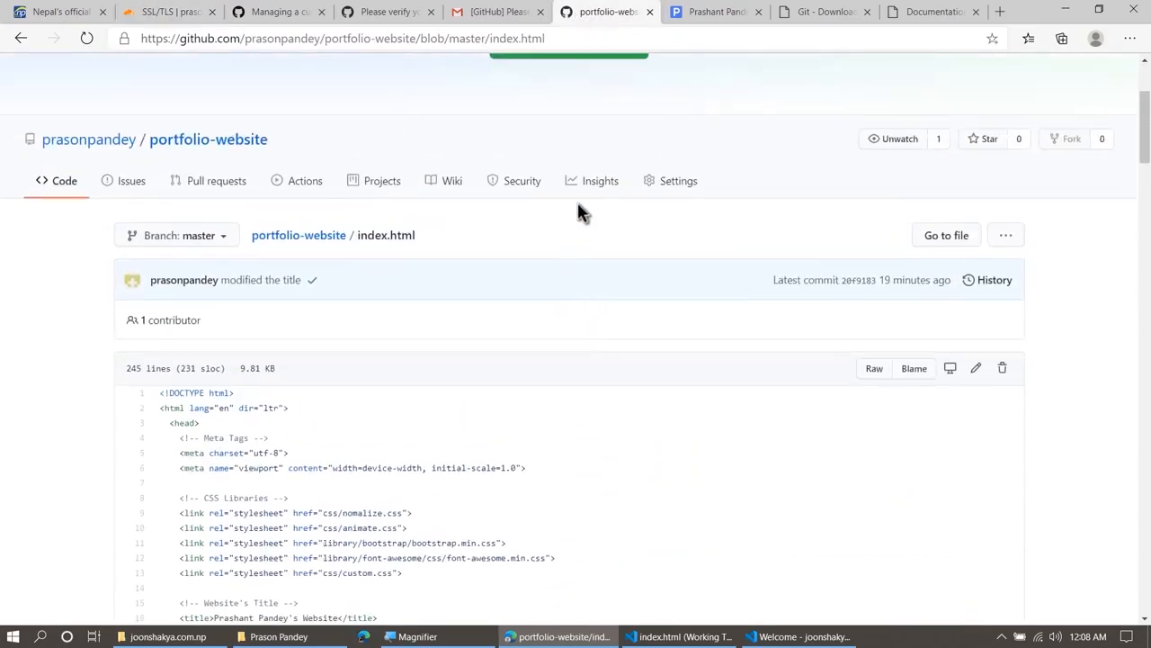
- Look over the live portfolio homepage, then show the desktop with Win+D
{"action": "left_click", "coordinate": [709, 12]}
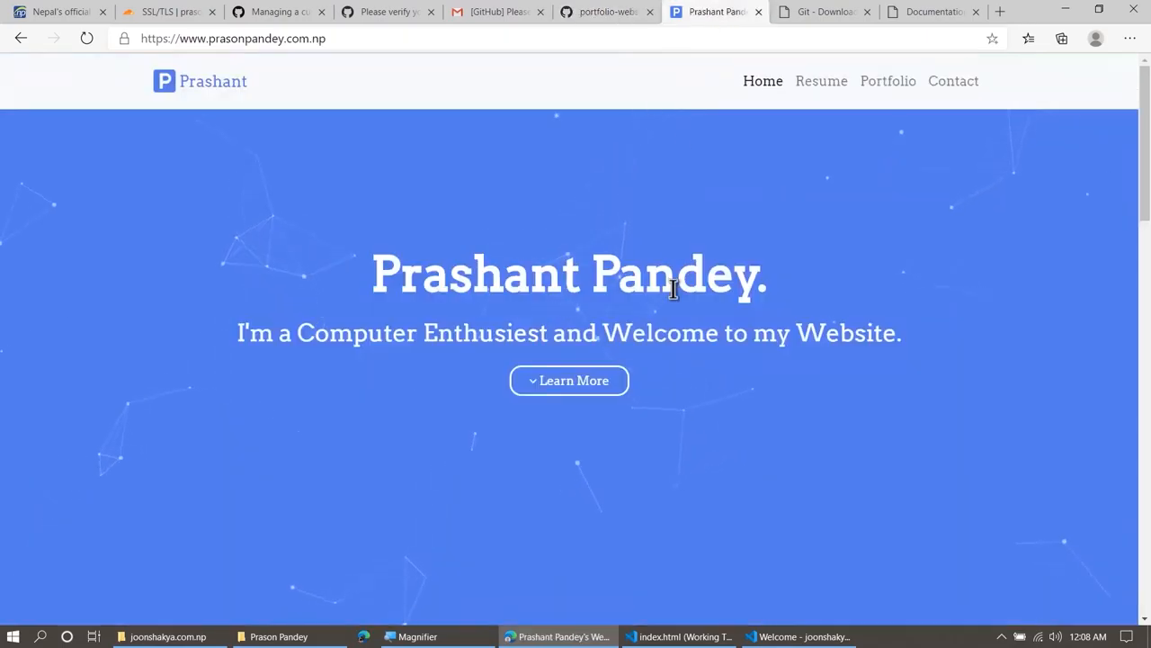
{"action": "scroll", "coordinate": [672, 288], "scroll_direction": "down", "scroll_amount": 5}
{"action": "scroll", "coordinate": [673, 292], "scroll_direction": "up", "scroll_amount": 5}
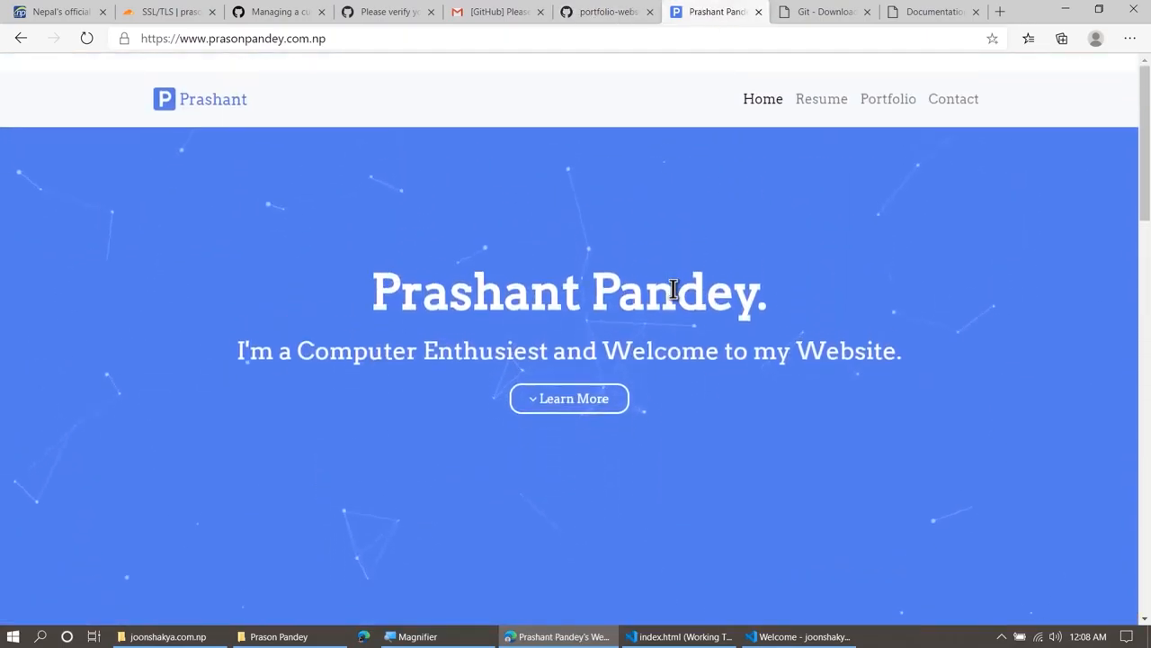
{"action": "key", "text": "super+d"}
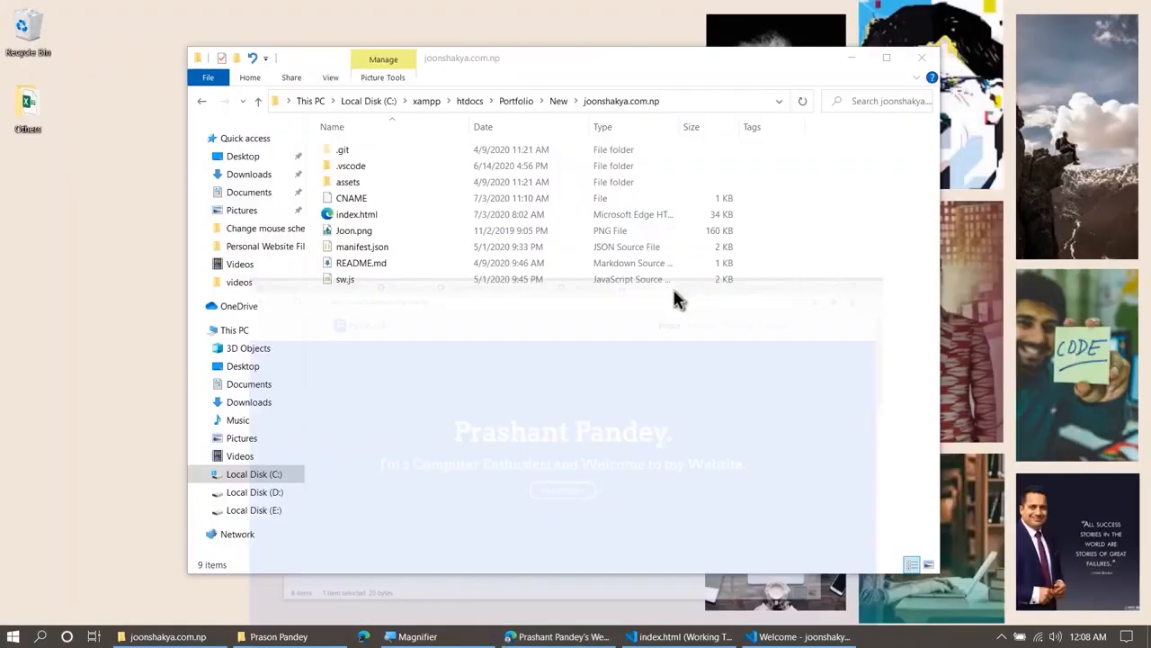